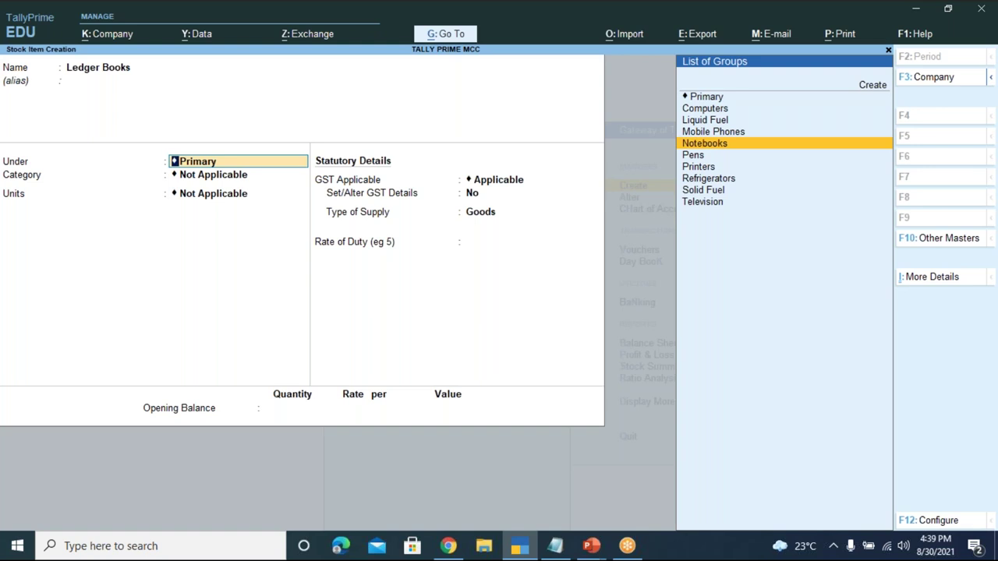
Step: Place the Ledger Books stock item under the Notebooks group and assign it to the Stationery category
key(Return)
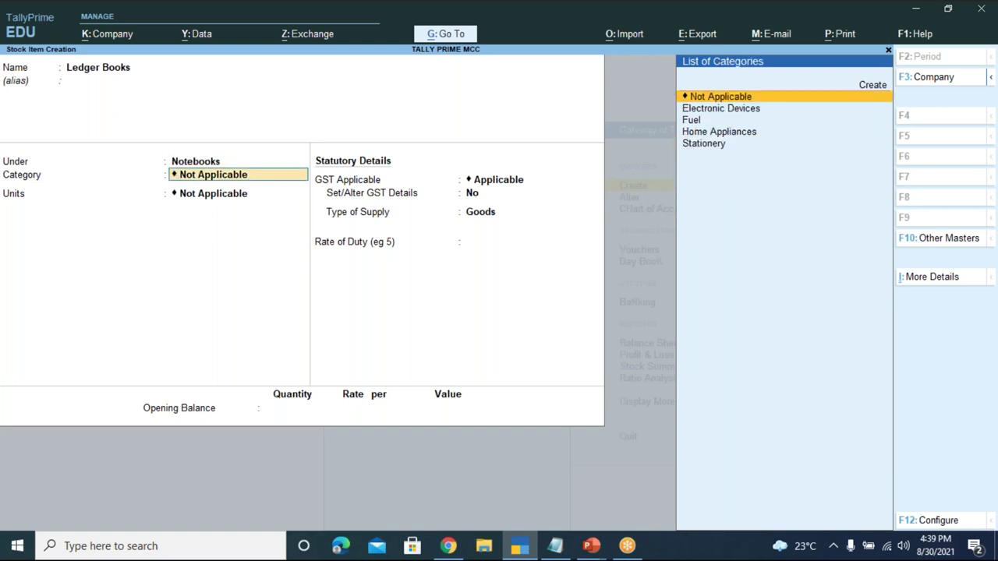
key(Down)
key(Down)
key(Down)
key(Down)
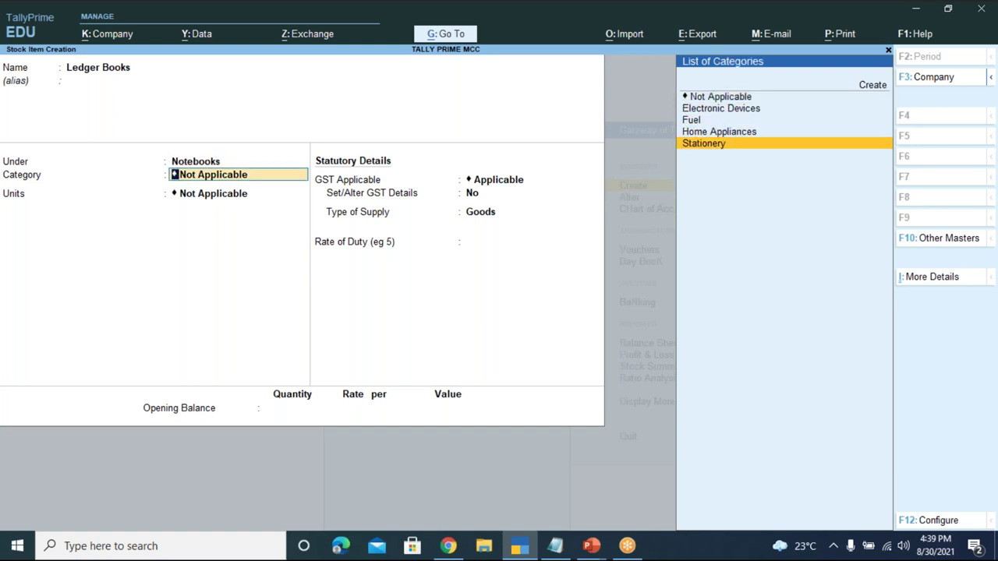
key(Return)
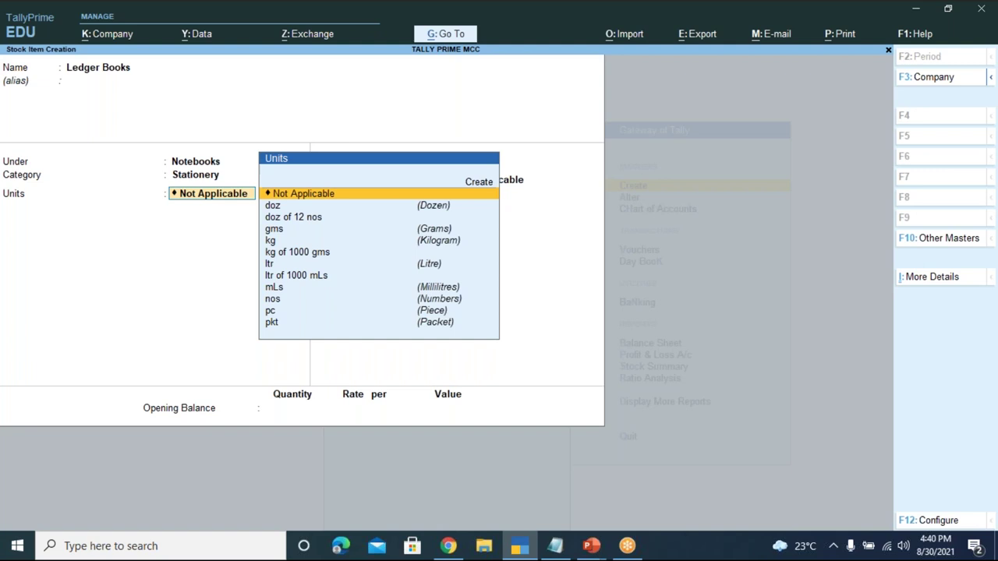
Step: Set the stock item's unit of measure to nos (Numbers)
key(Down)
key(Down)
key(Down)
key(Down)
key(Down)
key(Down)
key(Down)
key(Down)
key(Down)
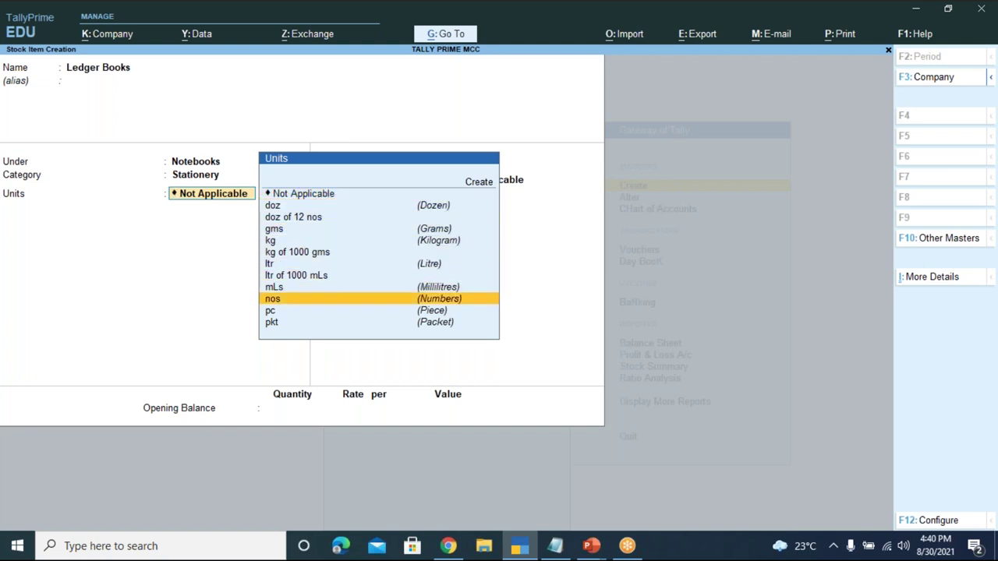
key(Return)
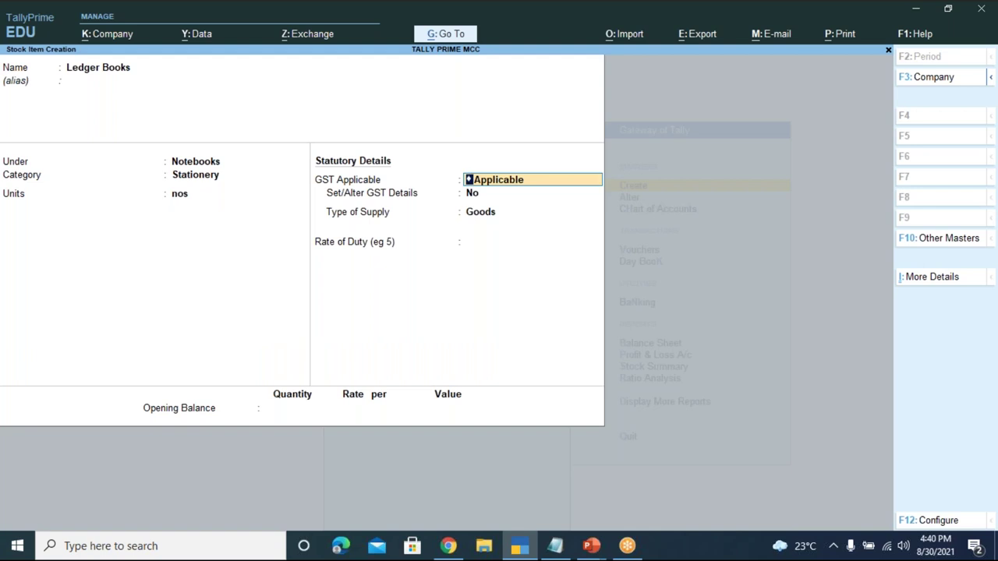
Step: Keep GST applicable for the item and choose Yes for setting its GST details
key(Return)
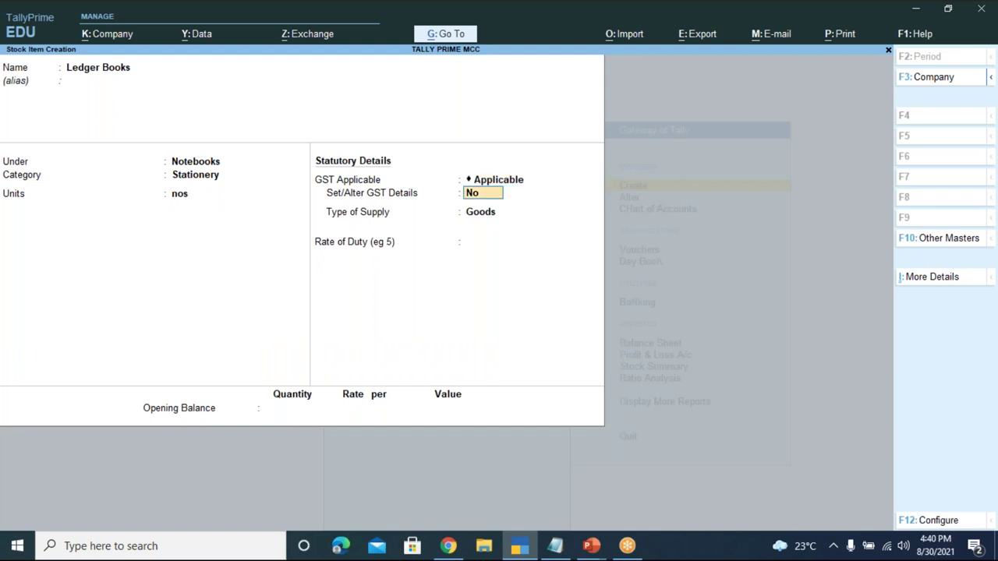
text(y)
key(Return)
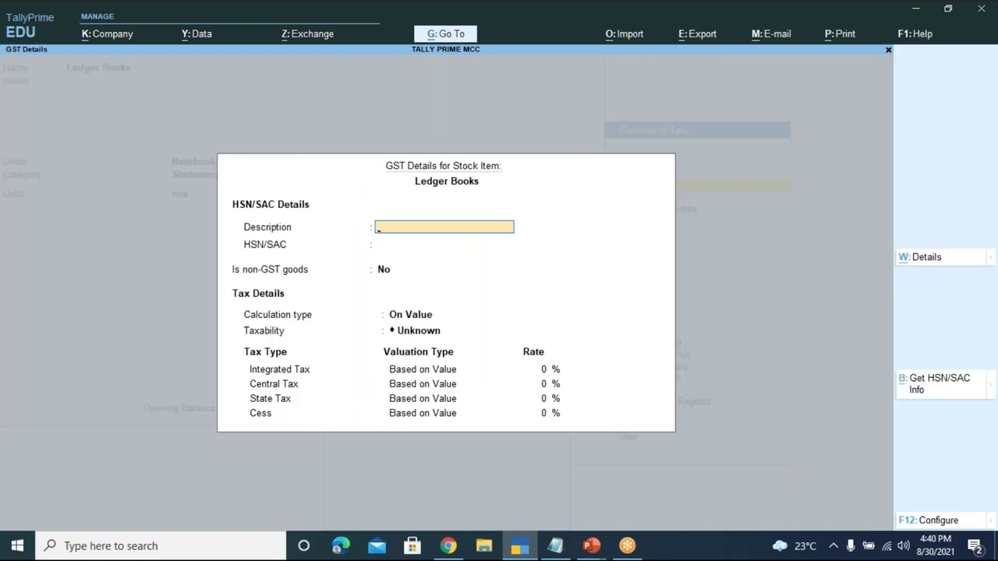
Step: Enter Ledger Books as the description in the item's HSN/SAC details
text(Ledger)
text(book)
key(BackSpace)
key(BackSpace)
key(BackSpace)
key(BackSpace)
key(BackSpace)
text(Books)
key(Return)
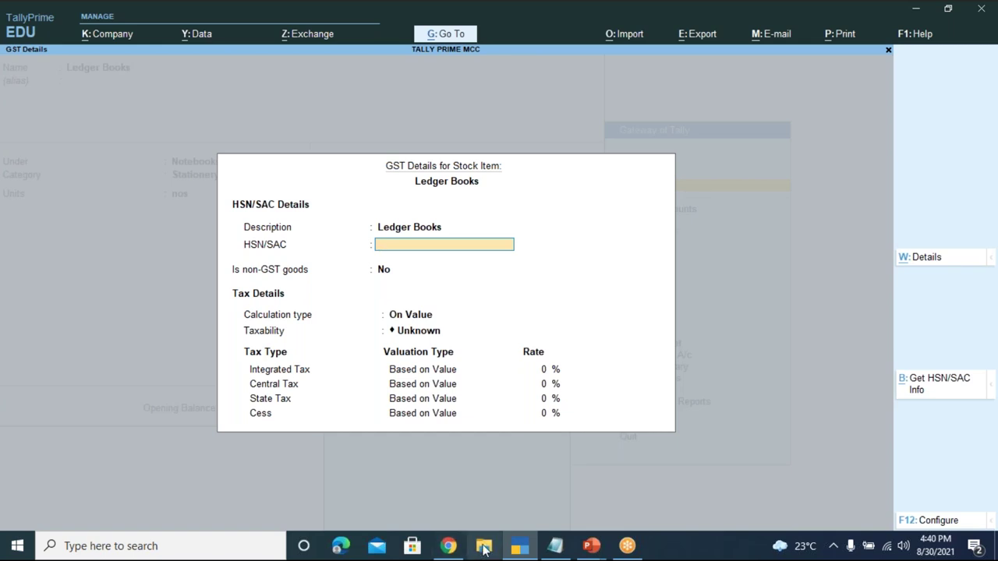
Step: Switch to Chrome and search Google in a new tab for "hsn code for notebooks"
click(448, 546)
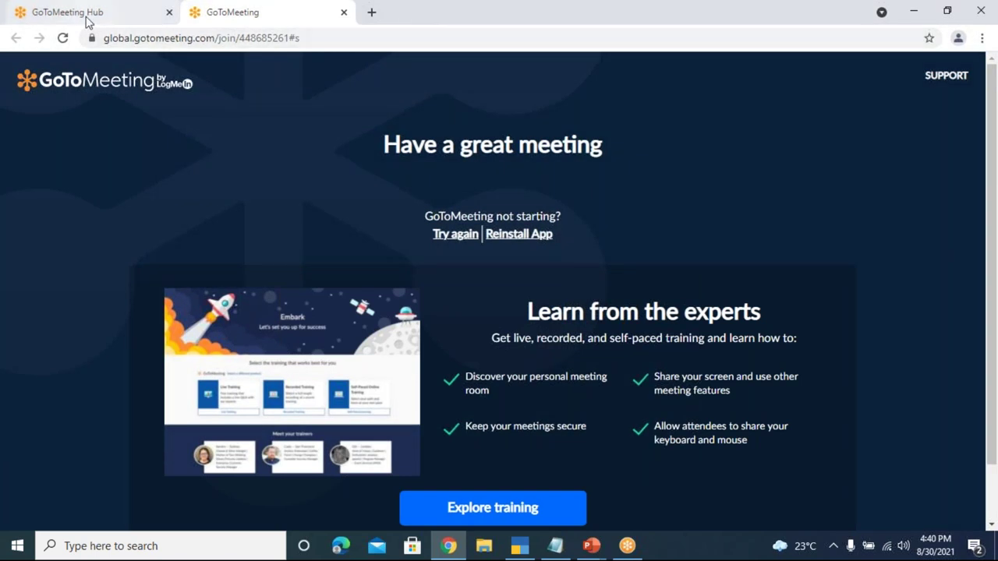
double_click(383, 21)
drag(546, 43, 369, 38)
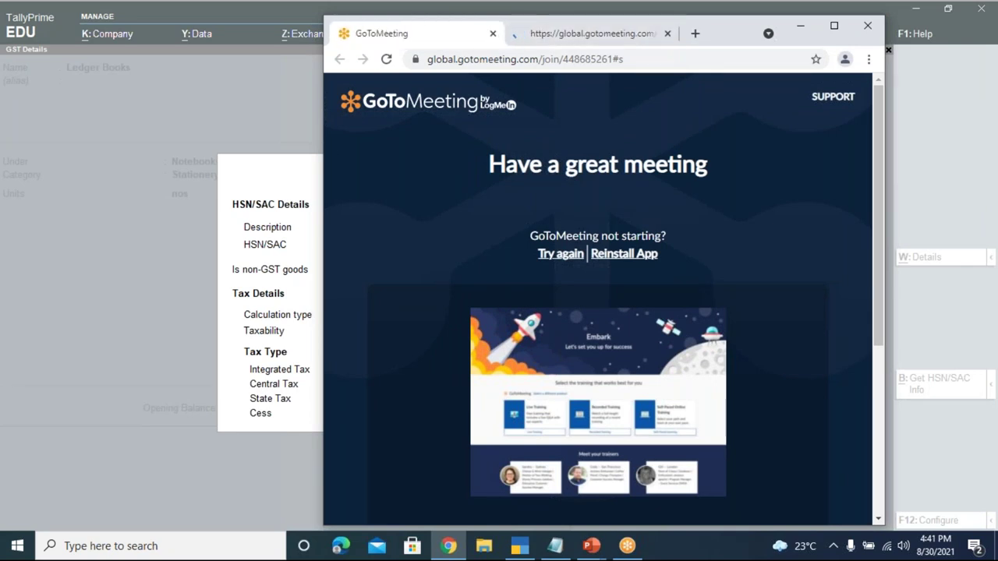
click(628, 35)
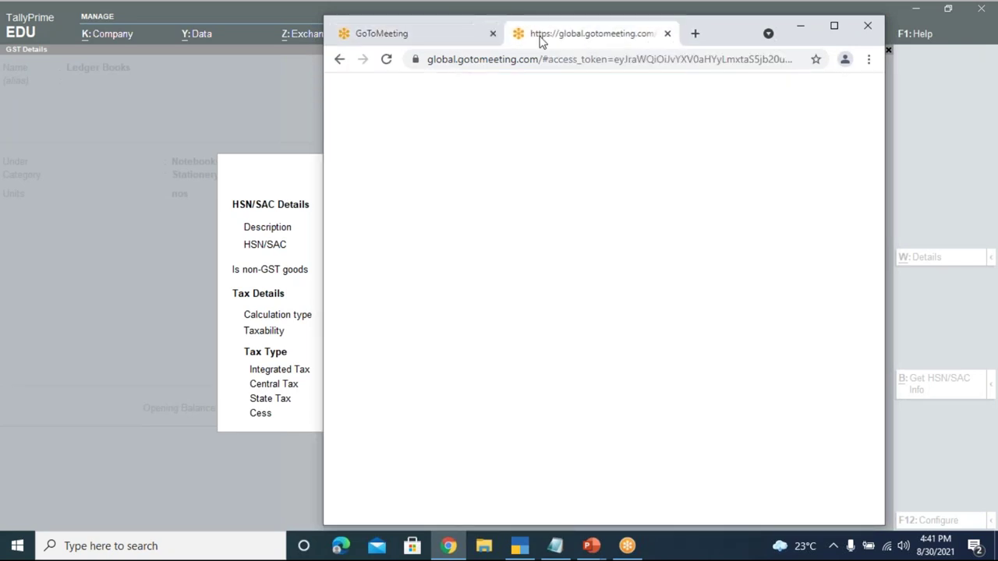
click(696, 34)
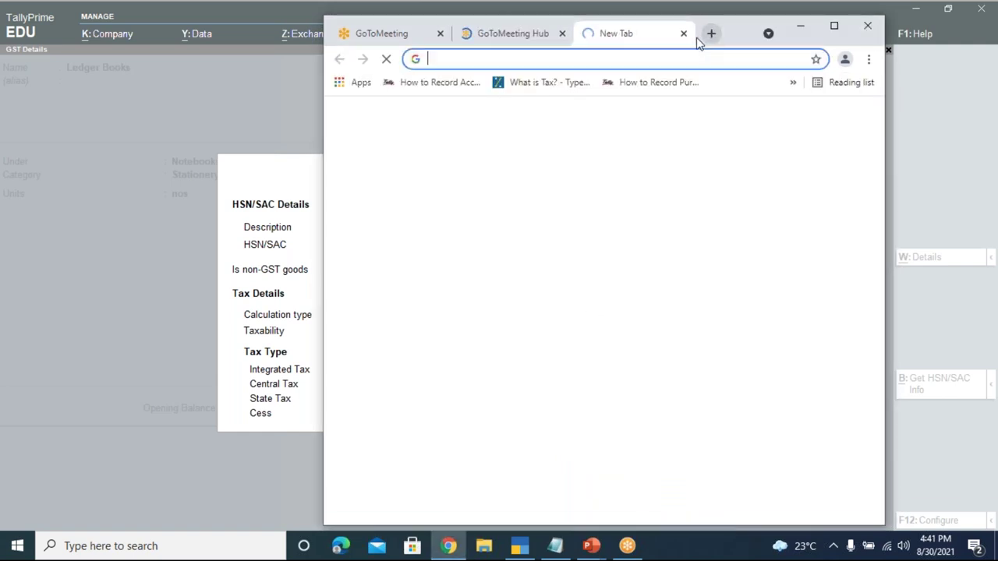
click(833, 26)
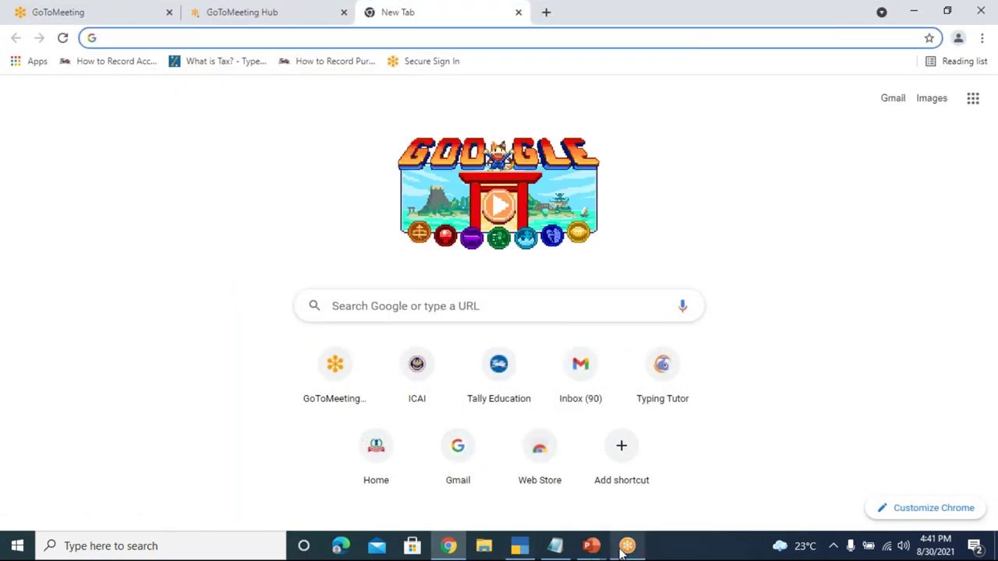
click(490, 306)
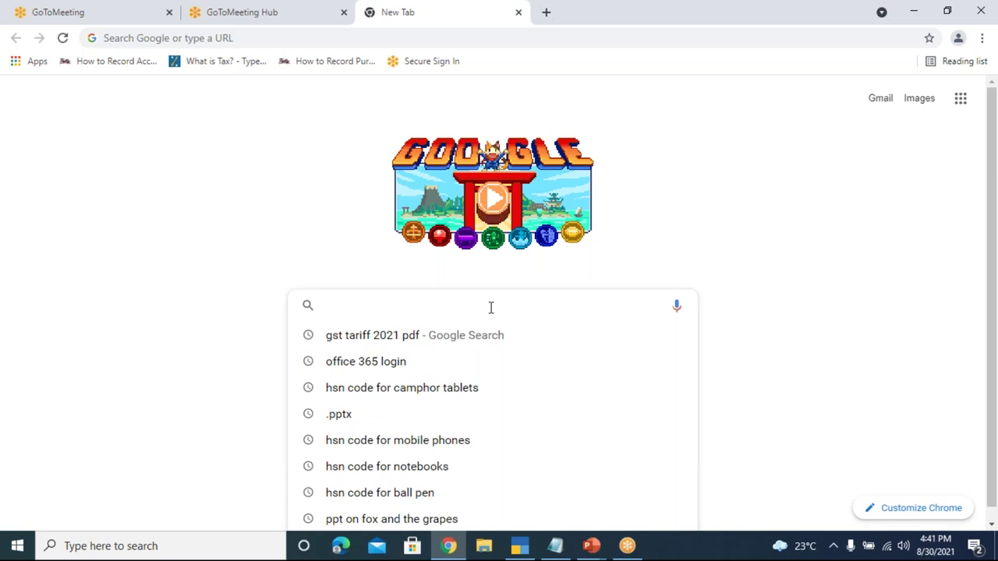
text(hsn c)
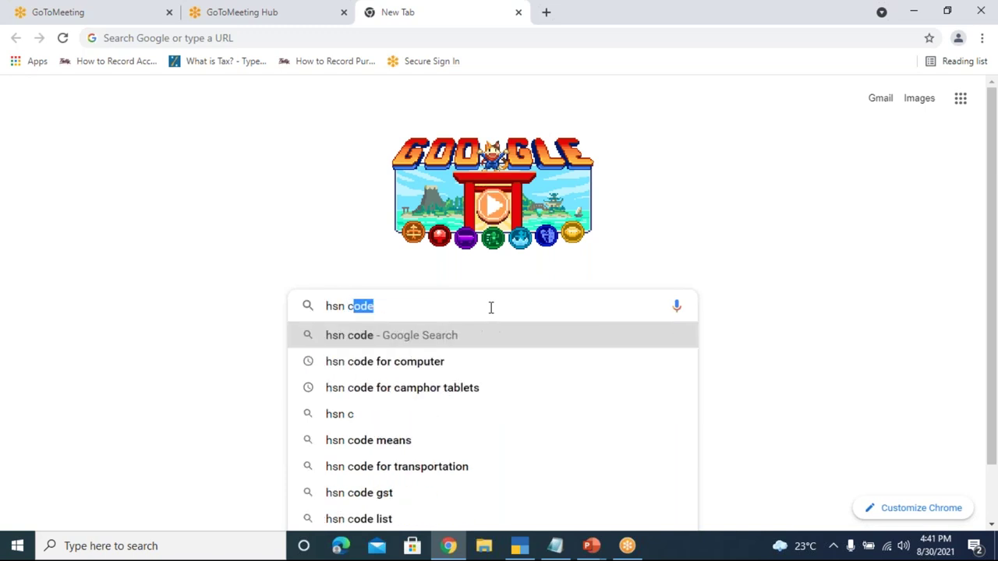
text(ode fo)
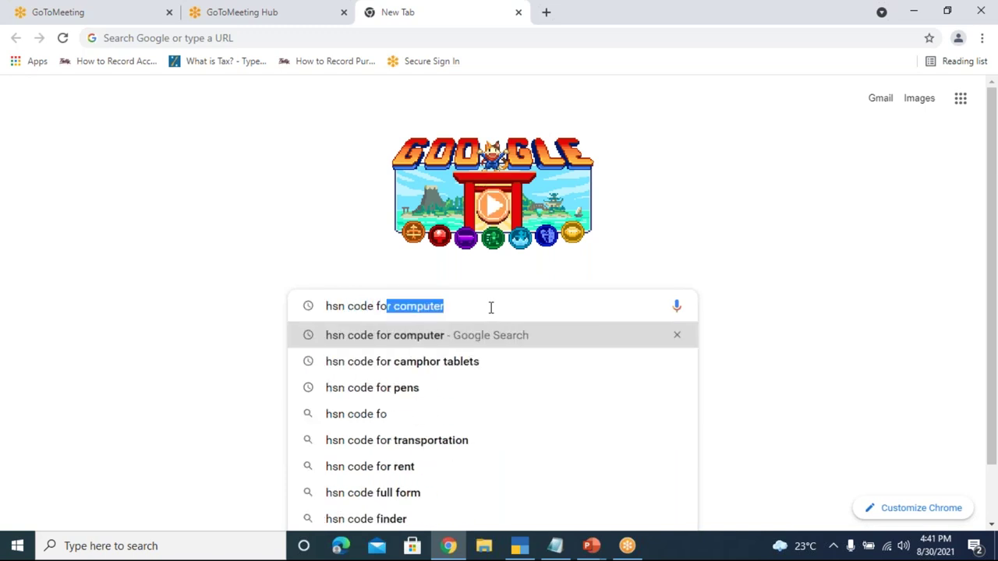
text(r note)
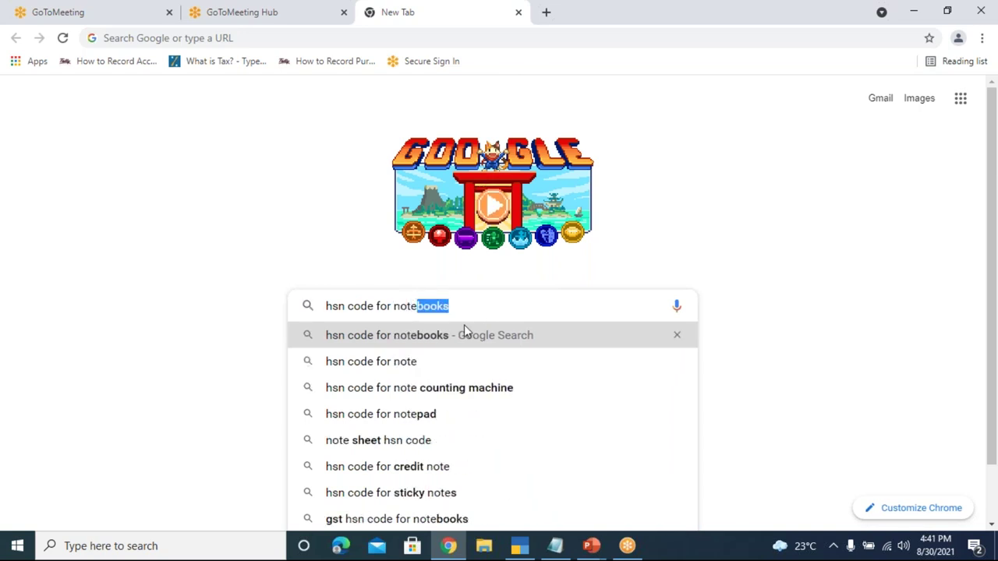
click(390, 347)
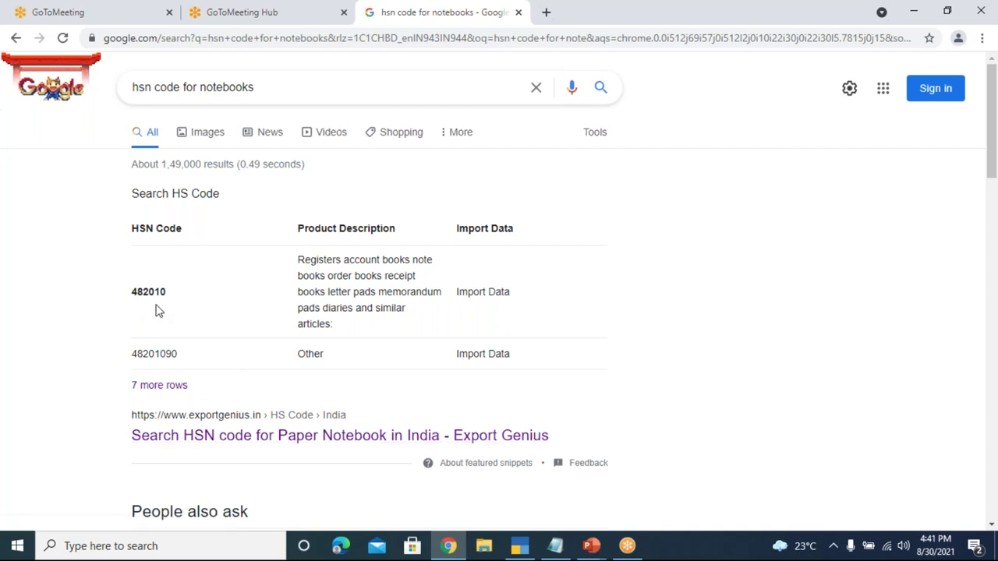
Step: Open the Export Genius result for paper notebooks and examine the HSN table for the heading covering account books
click(346, 441)
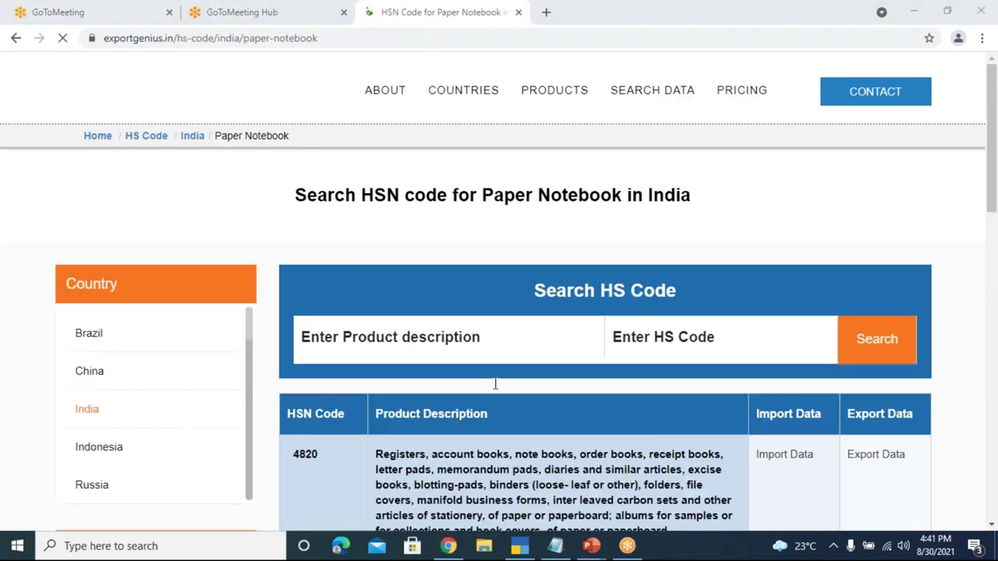
scroll(785, 501, down, 3)
scroll(343, 285, down, 4)
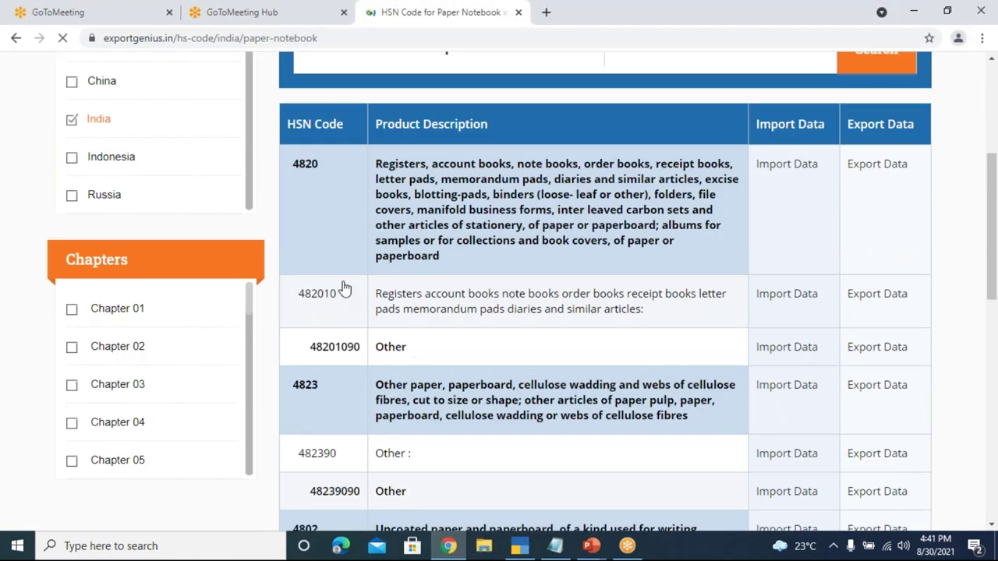
scroll(354, 286, up, 3)
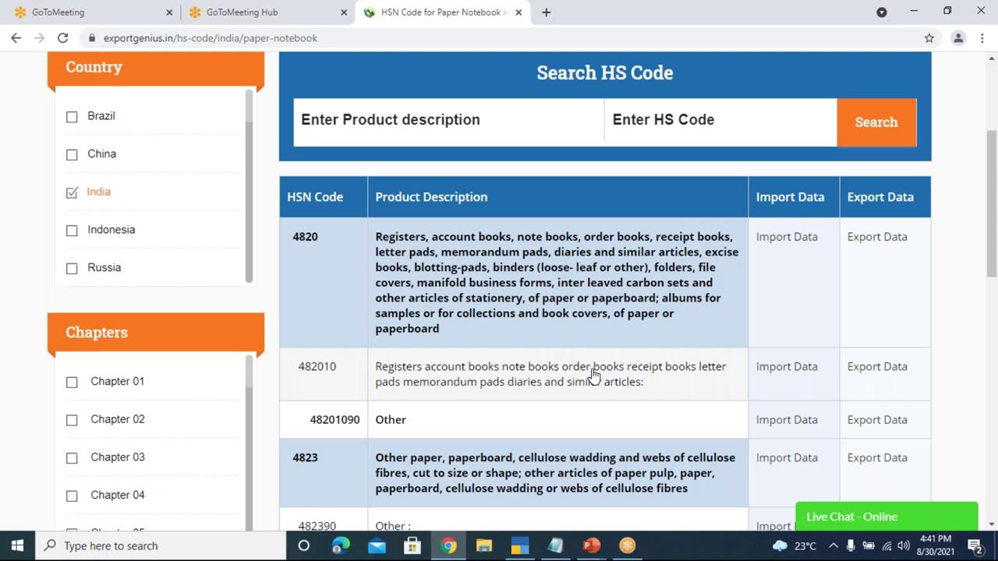
scroll(538, 402, down, 1)
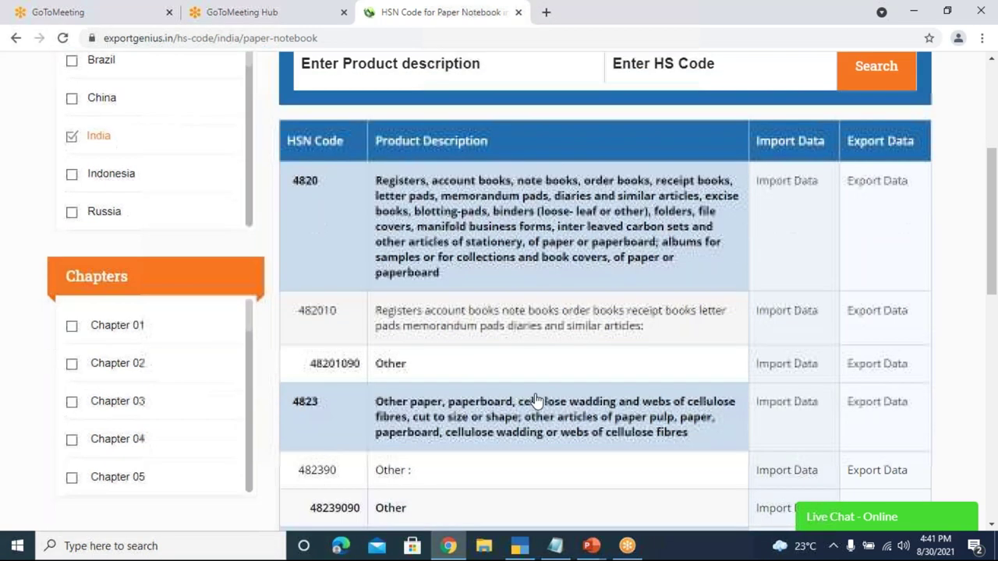
scroll(381, 363, down, 3)
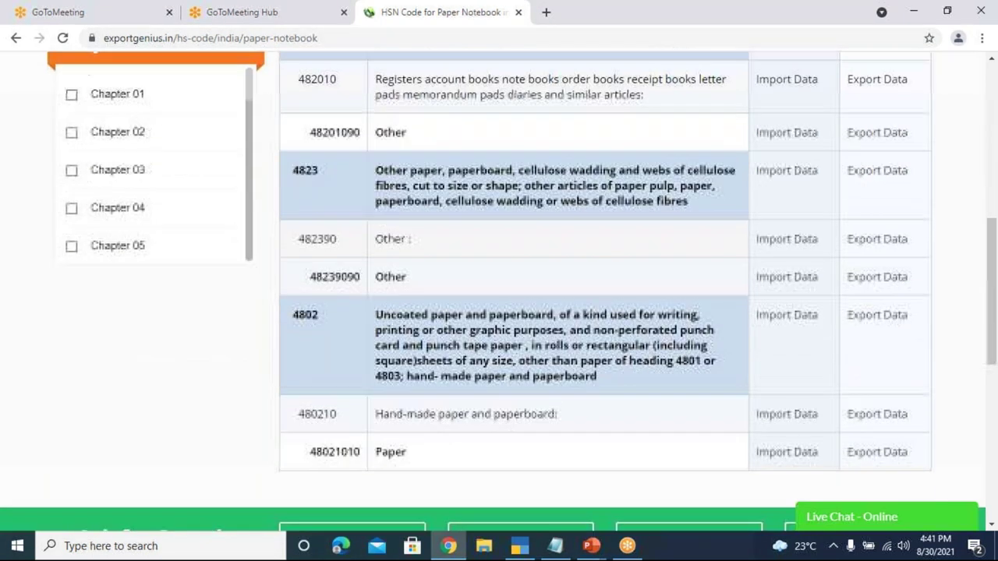
scroll(337, 326, up, 4)
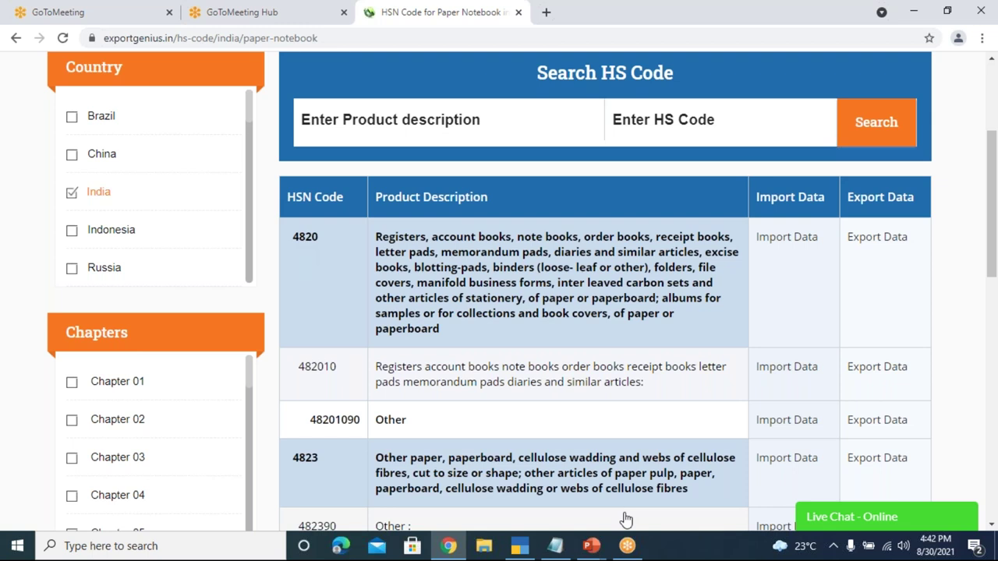
Step: Return to TallyPrime and enter 4820 as the HSN/SAC code for Ledger Books
click(520, 544)
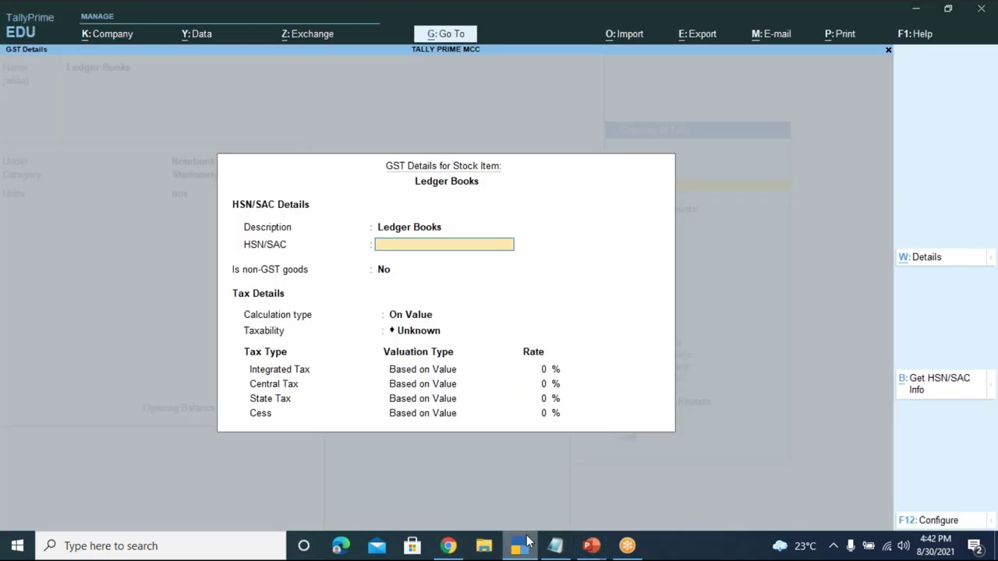
text(4820)
key(Return)
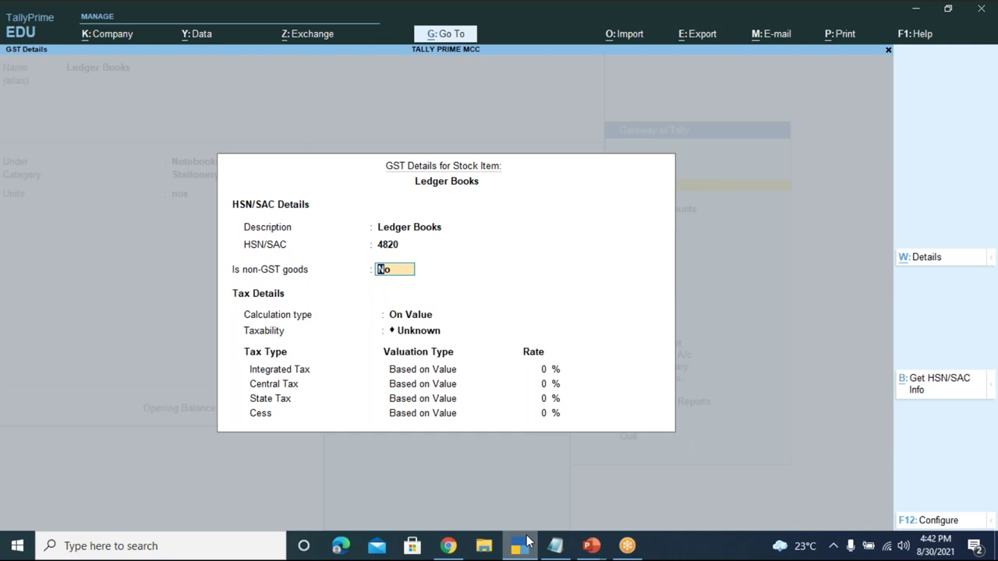
Step: Keep non-GST goods at No and calculation type On Value, and set the taxability to Taxable
key(Return)
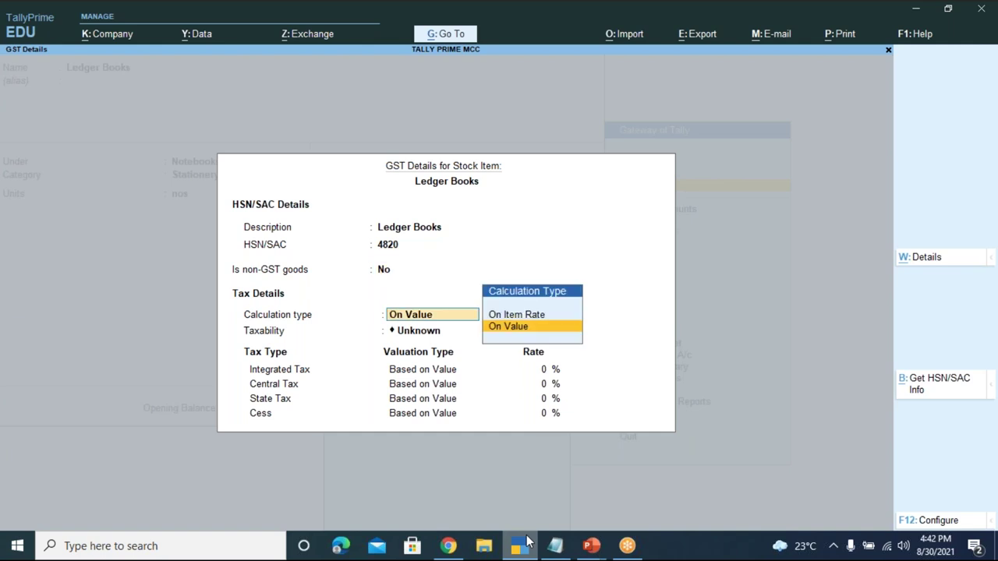
key(Return)
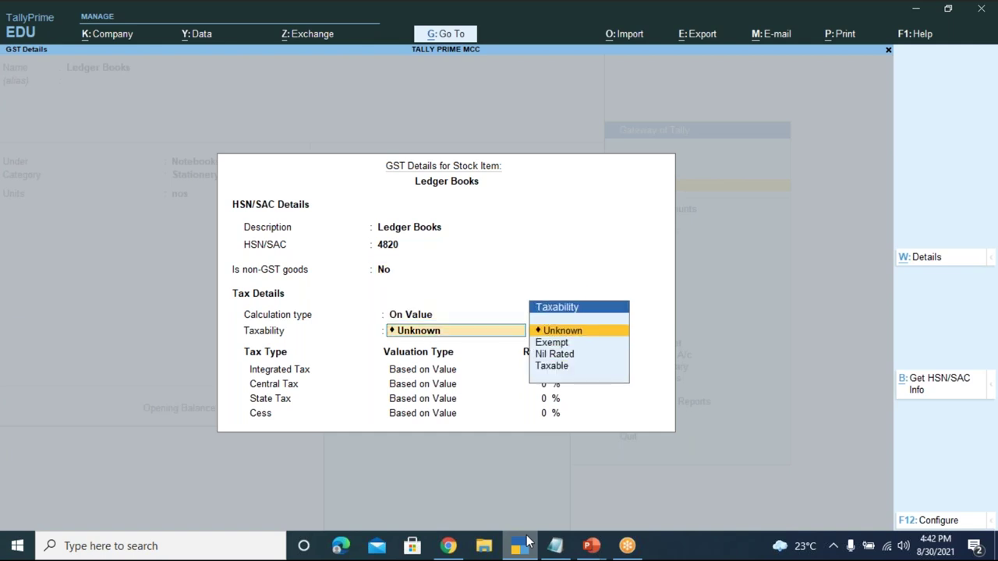
key(Down)
key(Down)
key(Down)
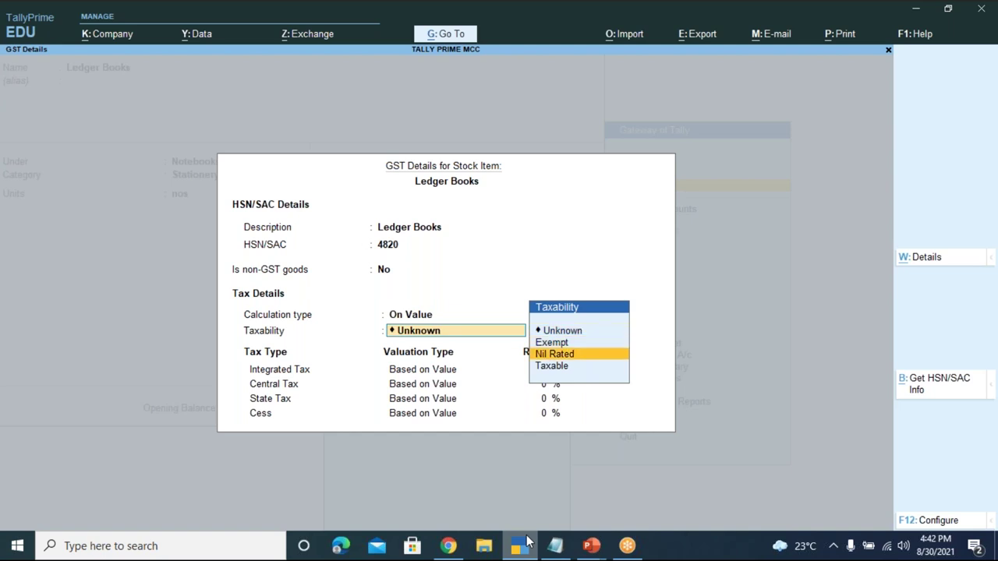
key(Return)
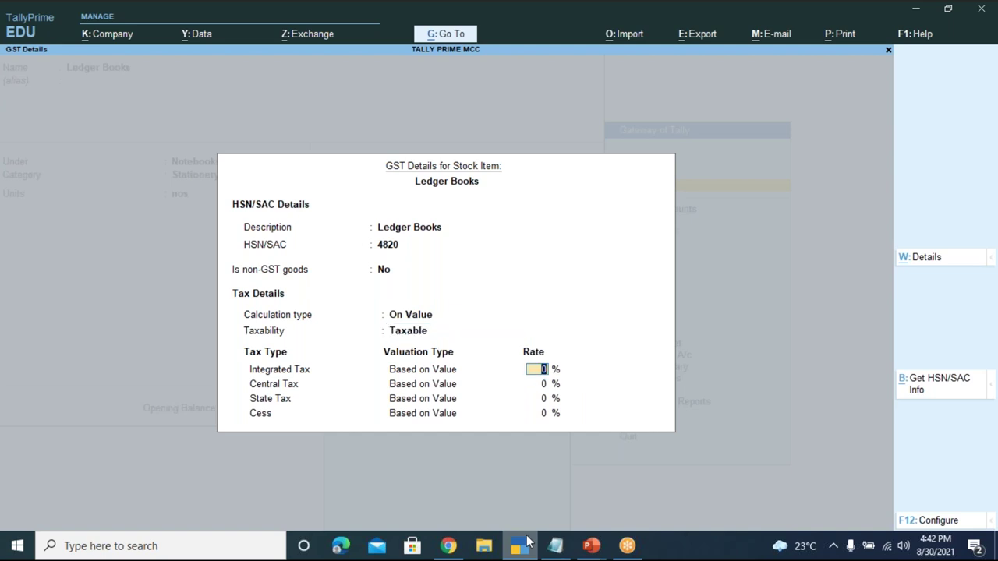
Step: Set the integrated tax rate to 12% and accept the item's GST details
text(12)
key(Return)
key(Return)
key(Return)
key(Return)
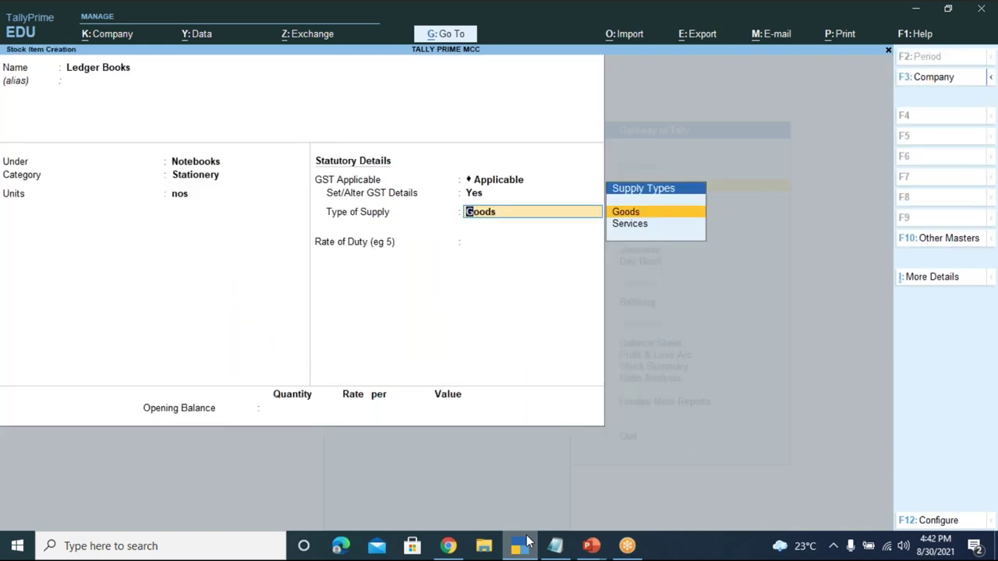
Step: Save the stock item with Goods as the type of supply, entering no duty rate or opening balance
key(Return)
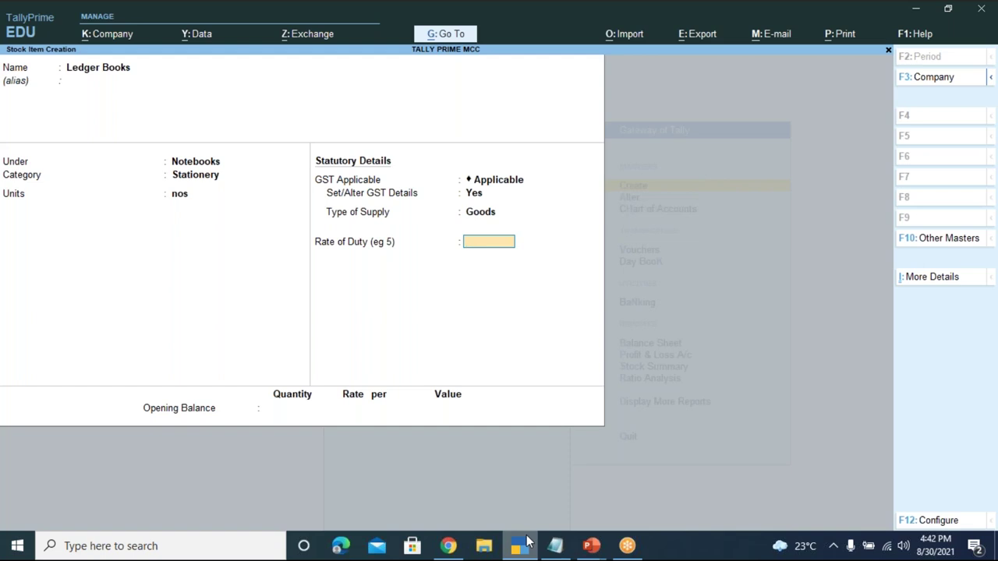
key(Return)
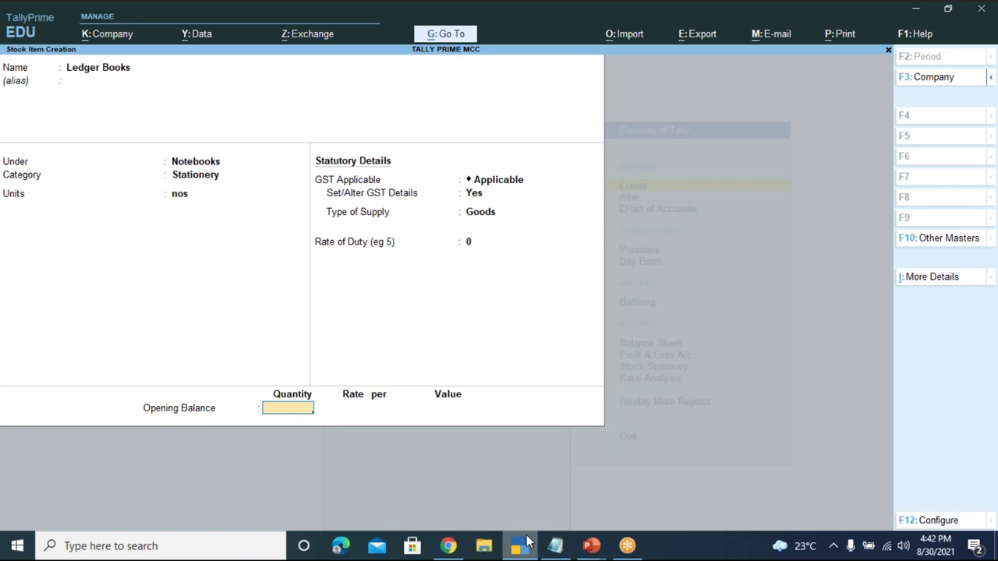
key(Return)
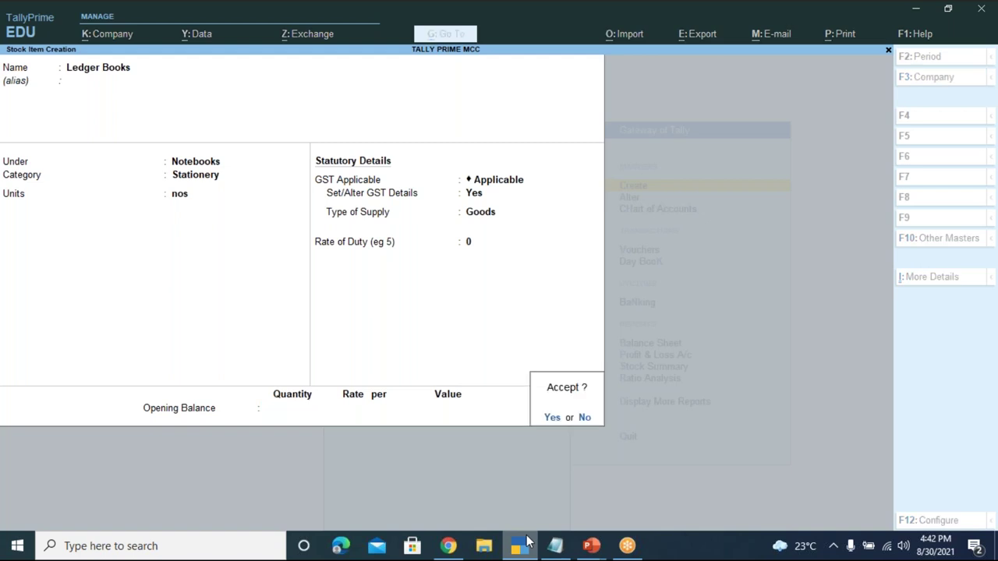
key(Return)
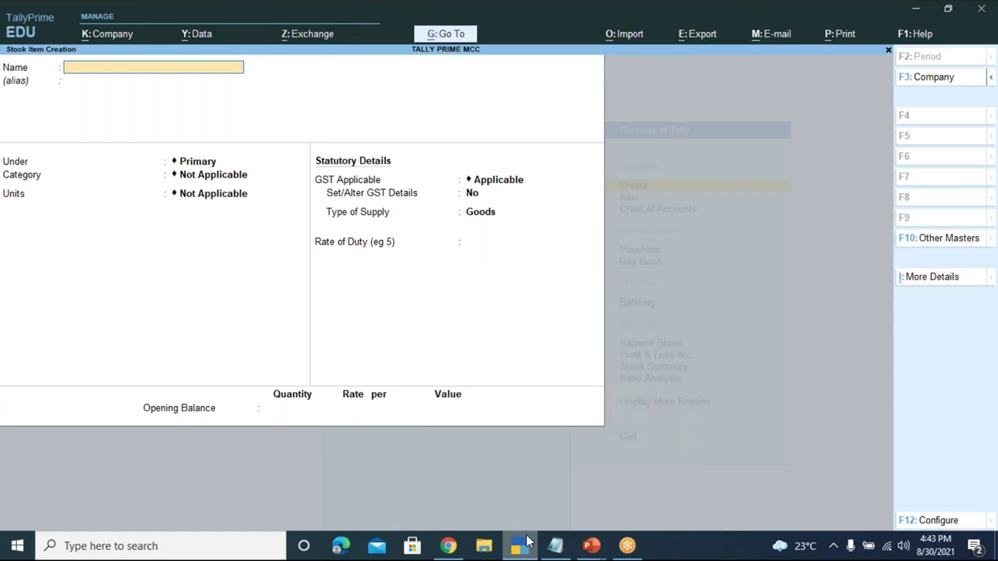
Step: Name the new stock item Petrol and assign it to the Liquid Fuel group and the Fuel category
text(Petrol)
key(Return)
key(Return)
key(Down)
key(Down)
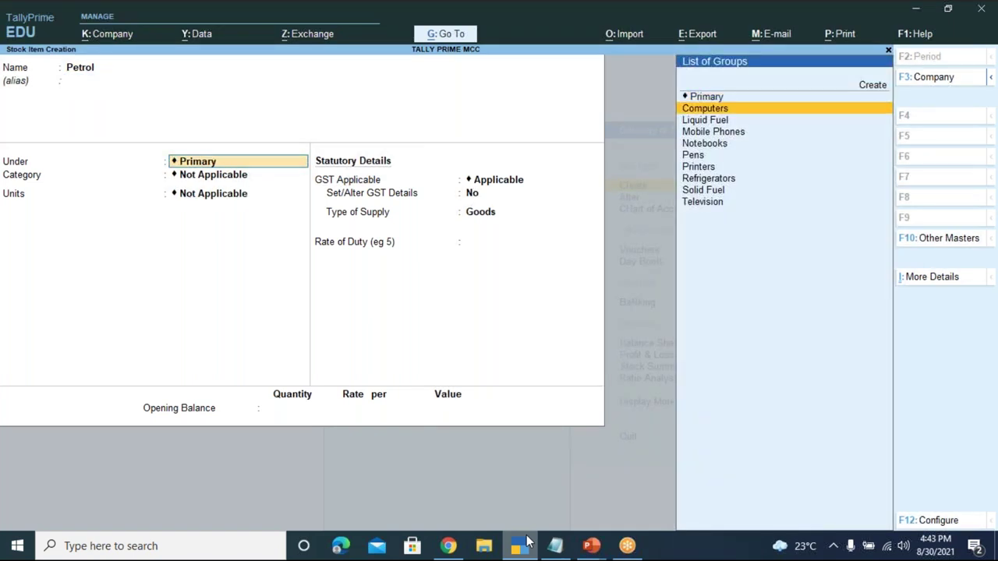
key(Return)
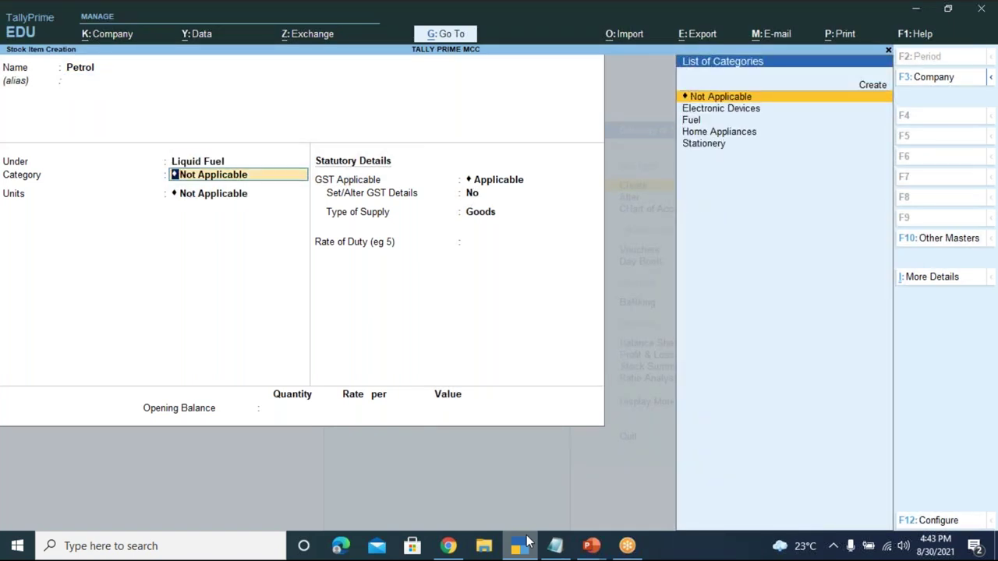
key(Down)
key(Down)
key(Return)
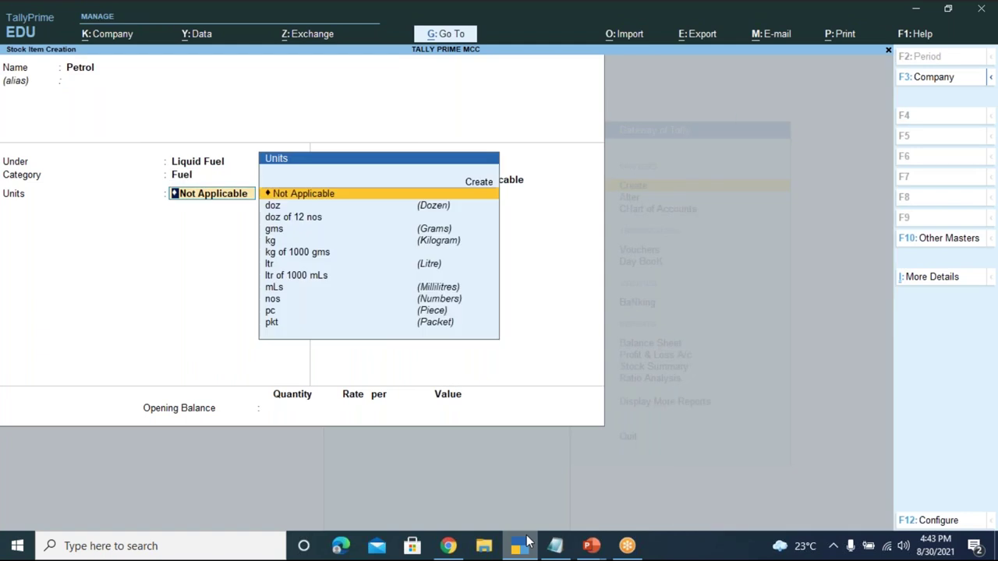
Step: Set Petrol's unit of measure to the compound unit ltr of 1000 mLs
key(Down)
key(Down)
key(Down)
key(Down)
key(Down)
key(Down)
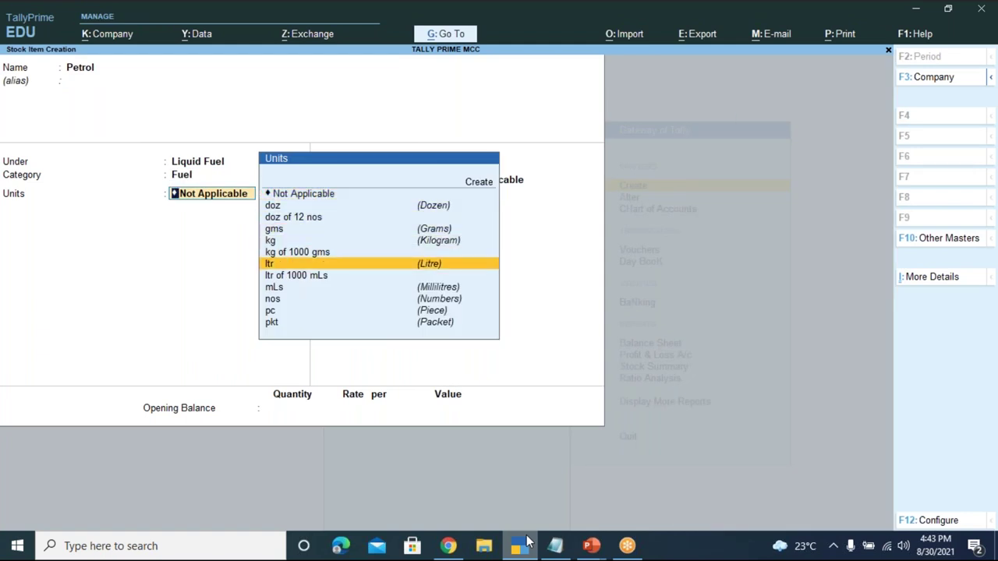
key(Down)
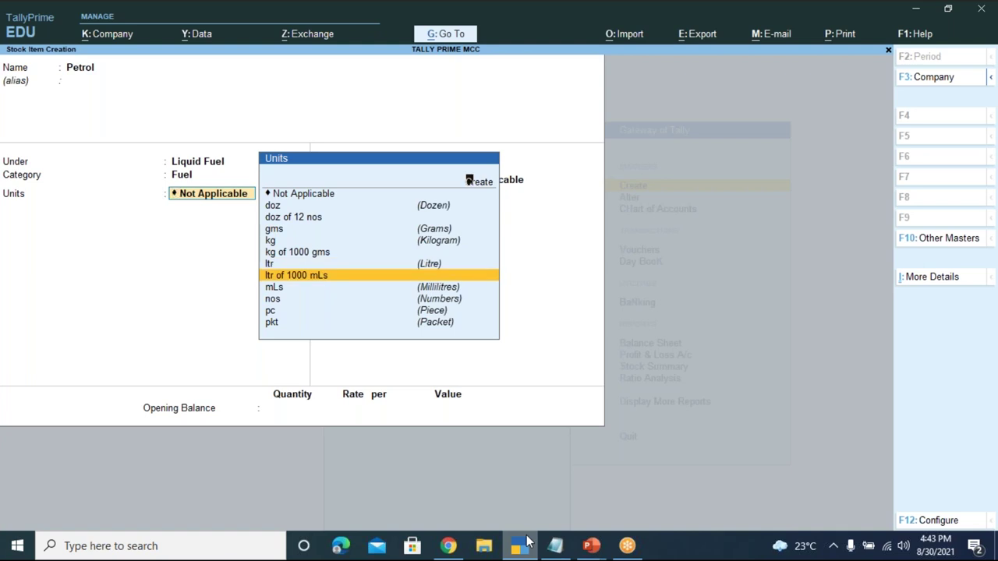
key(Return)
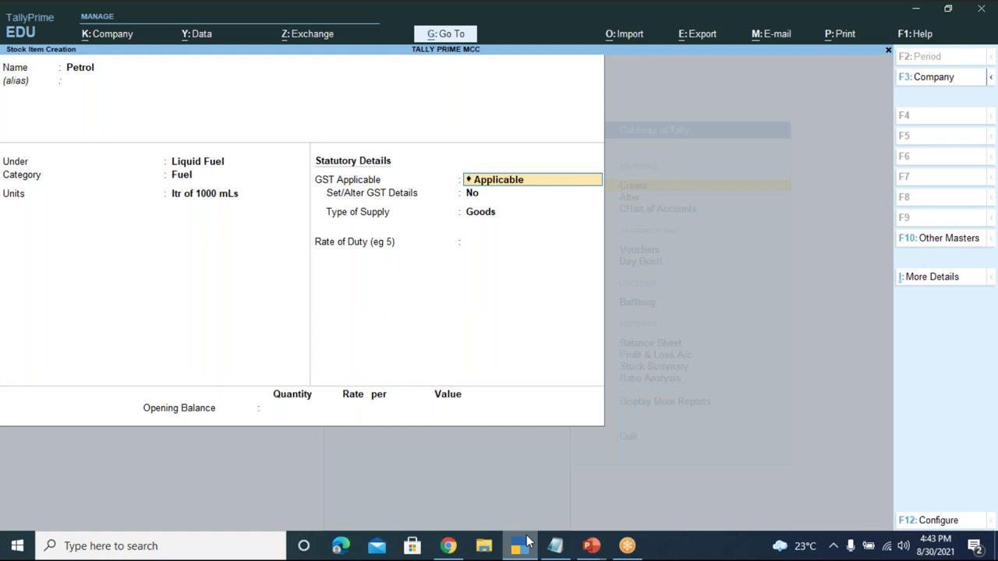
Step: Set GST to Not Applicable for Petrol and save the item without a duty rate or opening balance
key(BackSpace)
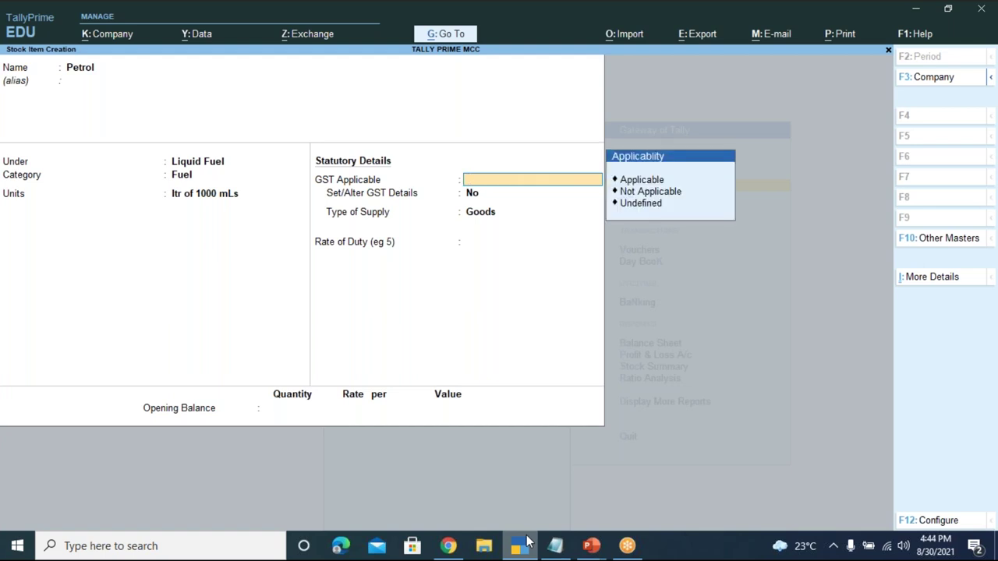
key(Down)
key(Down)
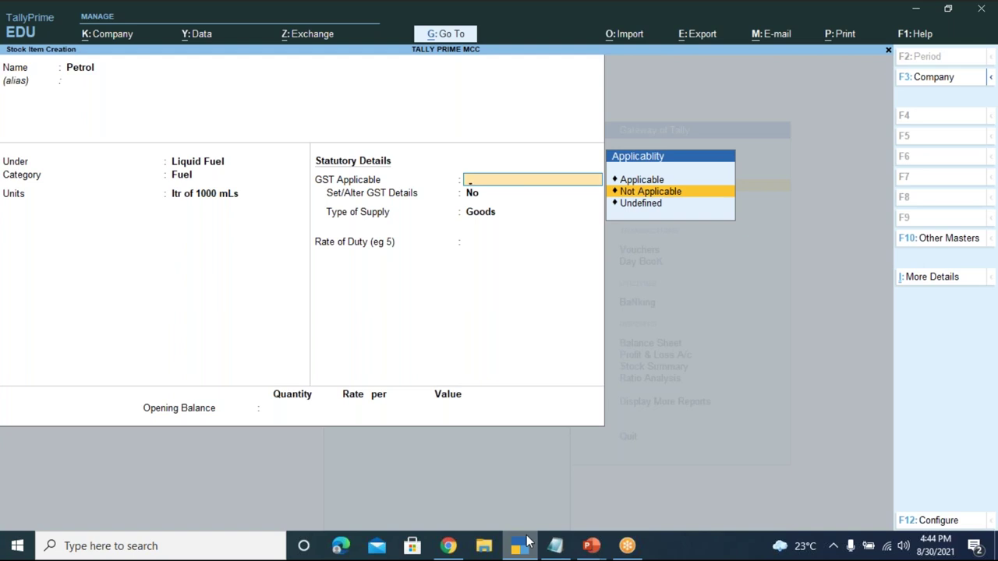
key(Return)
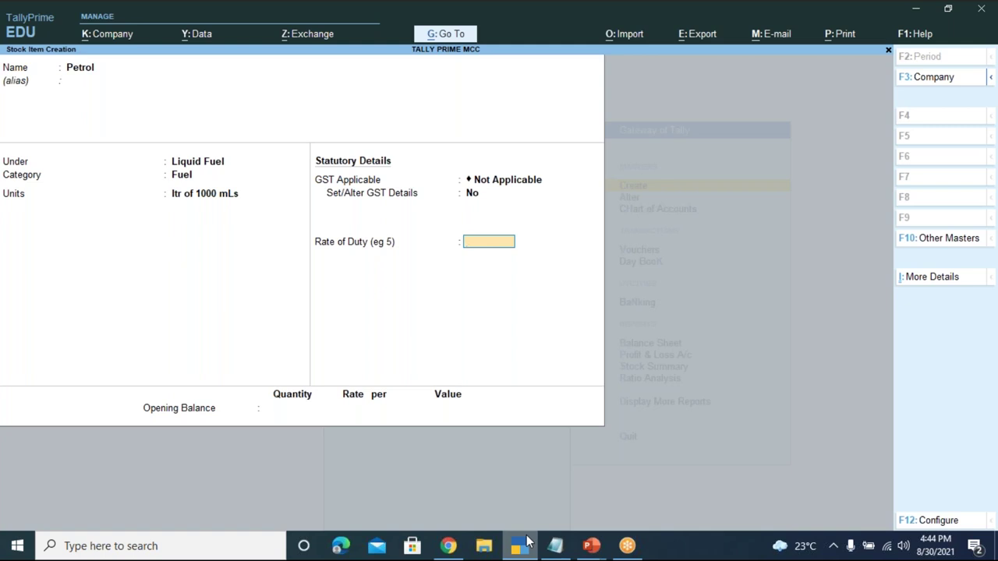
key(Return)
key(Return)
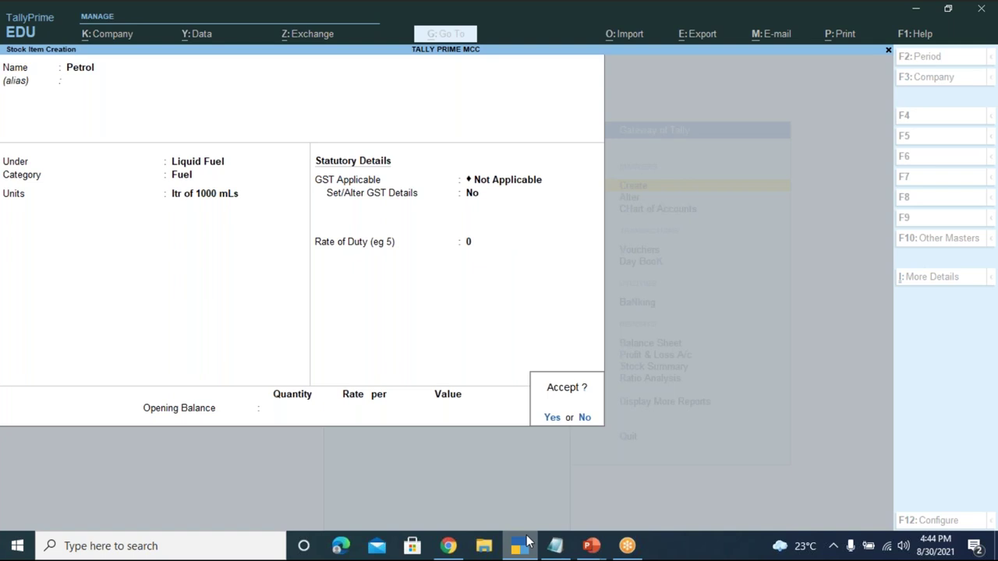
key(Return)
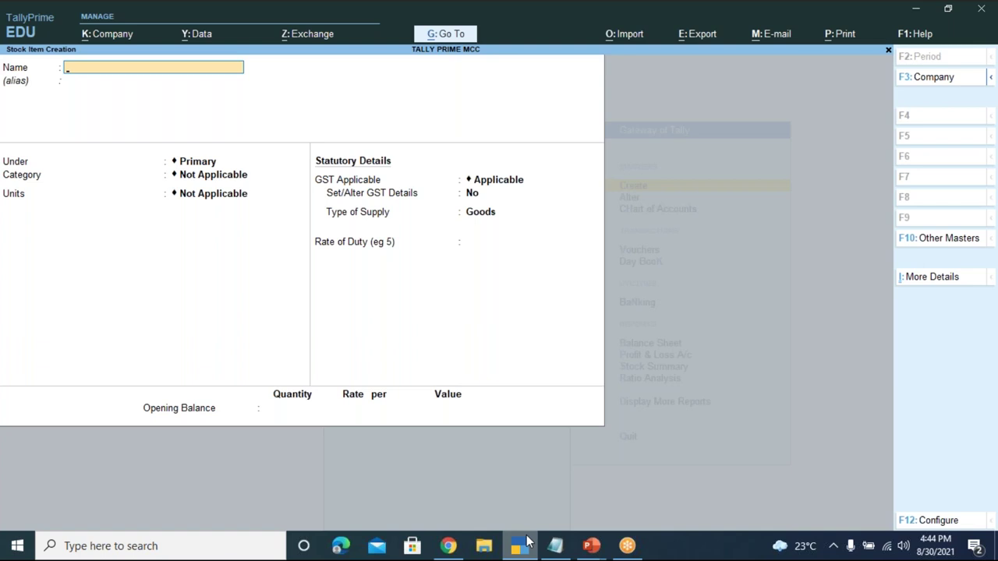
Step: Name the next stock item Gold and create a Precious Metal group for it under Primary, with item quantities added
text(Gold)
key(Return)
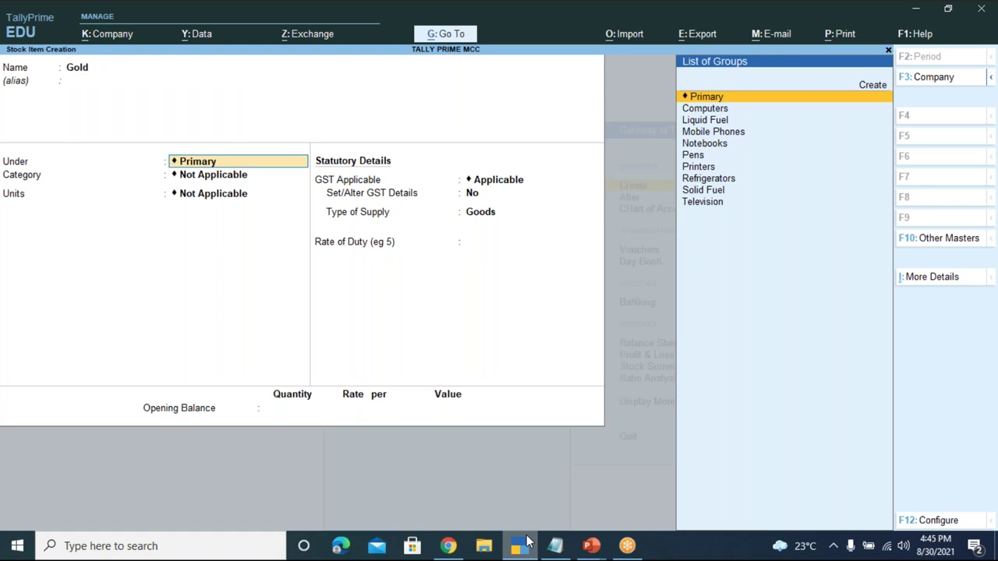
key(Up)
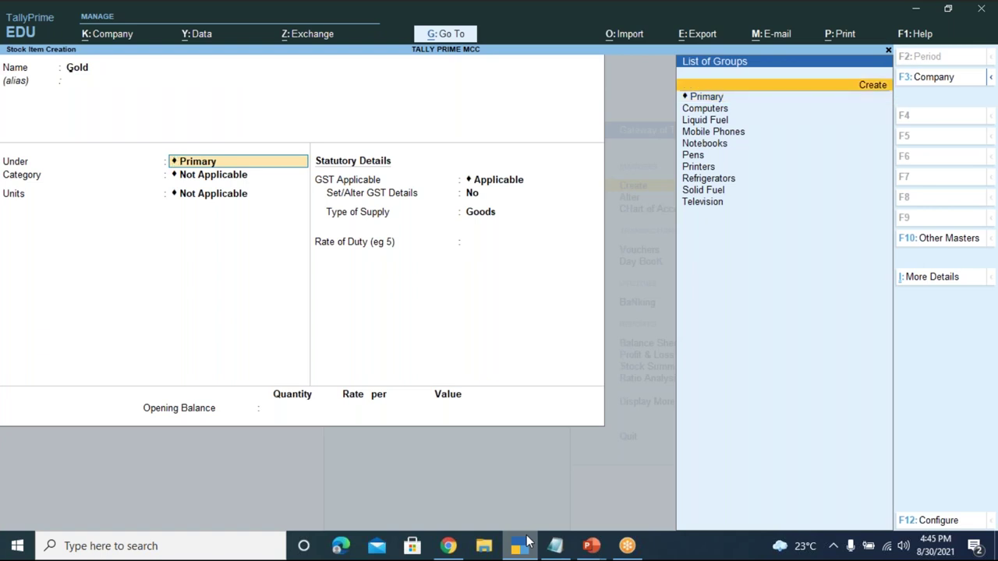
key(Return)
text(Precious Metal)
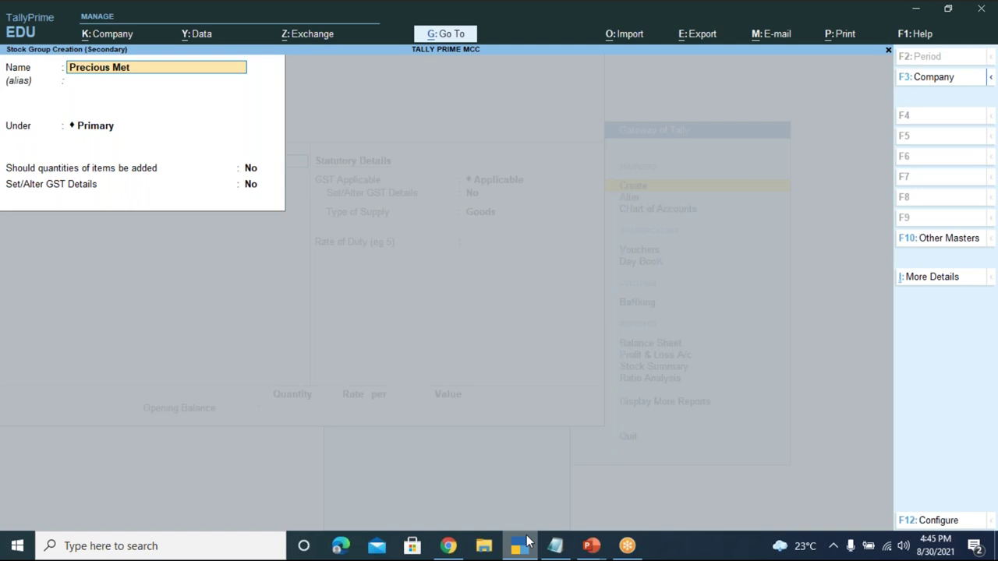
key(Return)
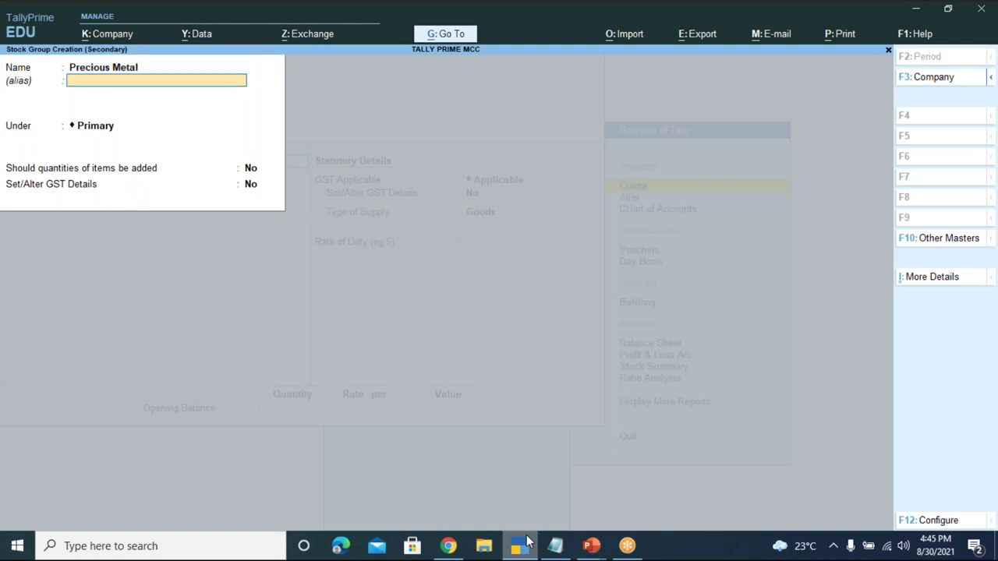
key(Return)
key(Return)
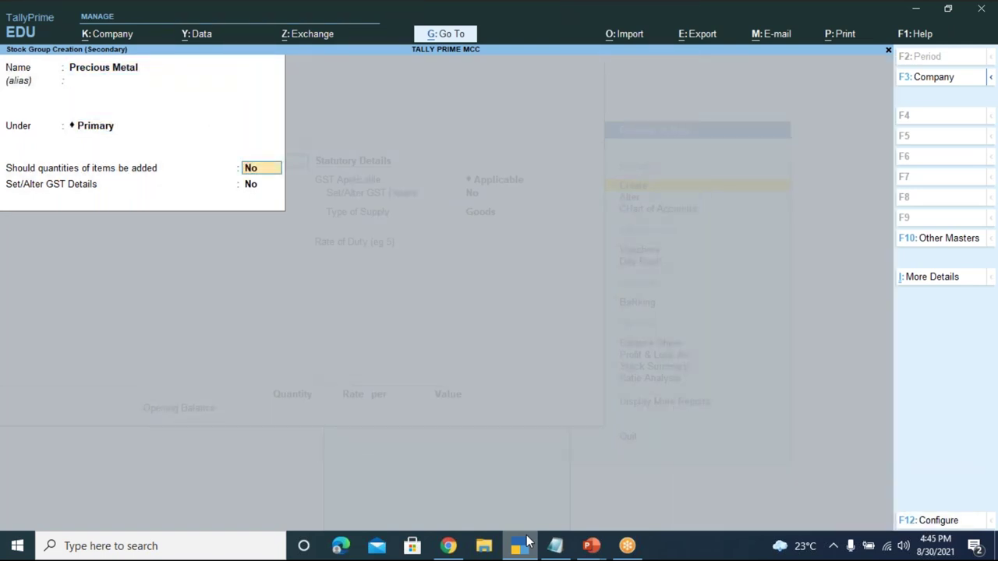
text(y)
key(Return)
key(Return)
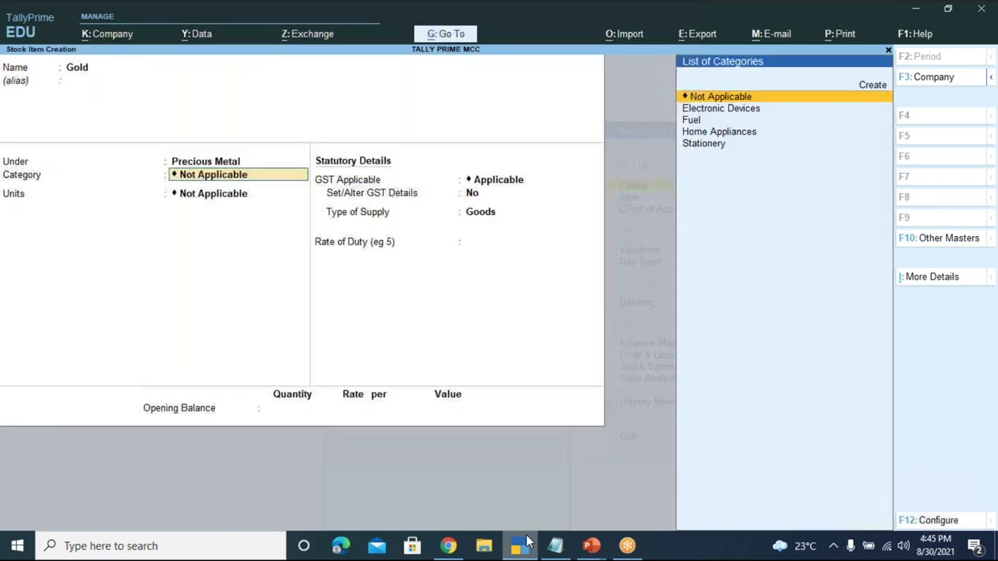
Step: Create a stock category named Metal under Primary and assign it to Gold
key(Up)
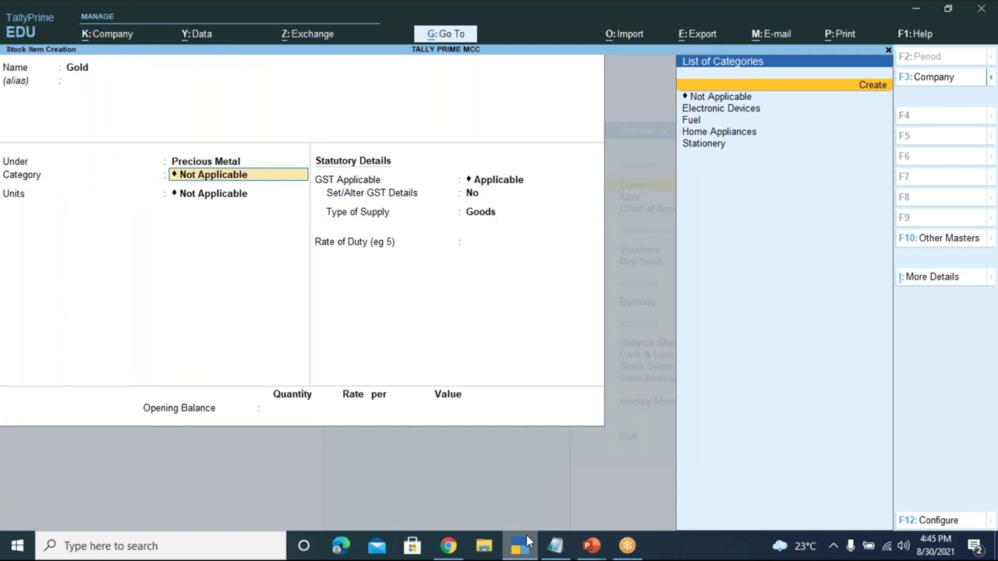
key(Return)
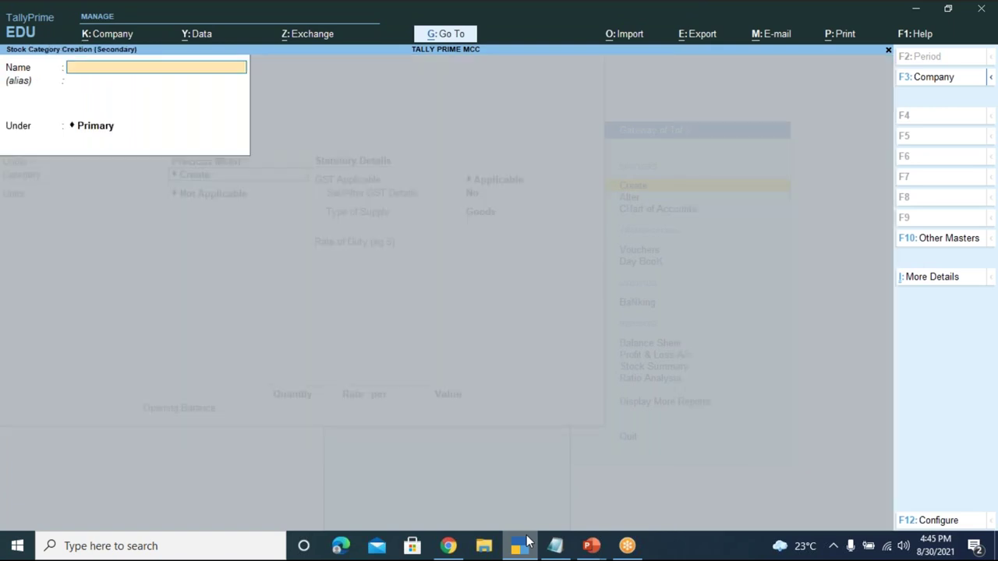
text(Metal)
key(Return)
key(Return)
key(Return)
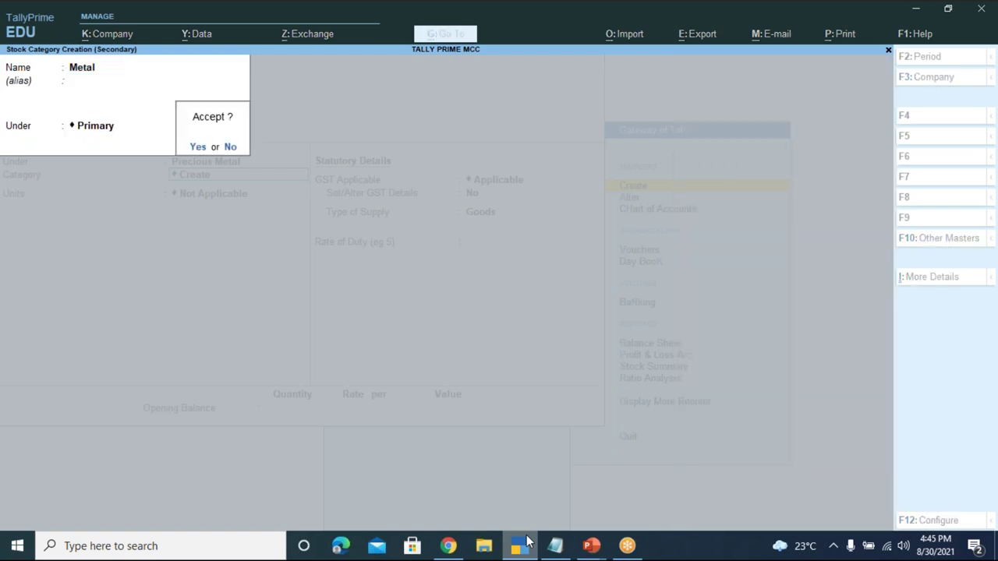
key(Return)
Step: Set the unit of measure for Gold to gms
key(Down)
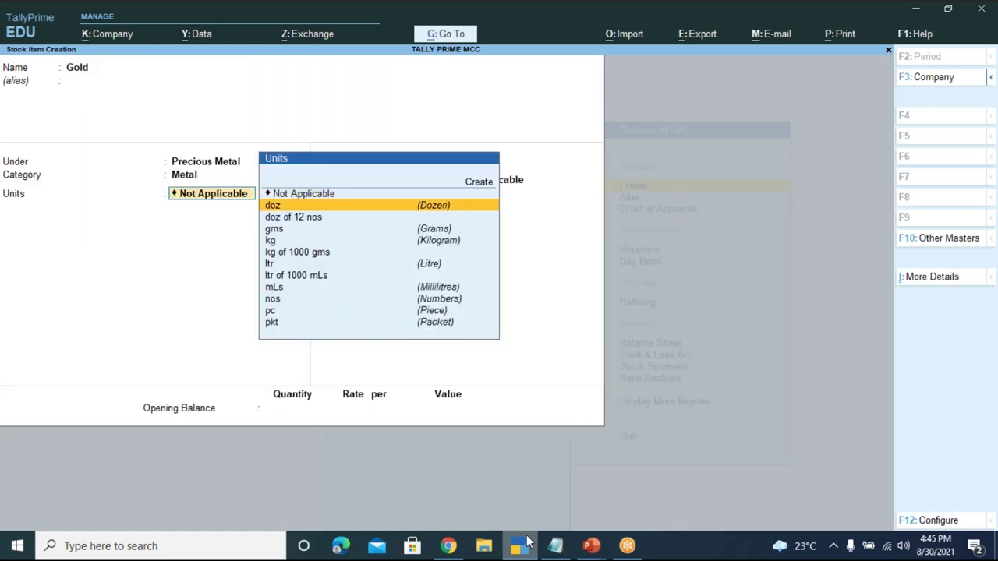
key(Down)
key(Down)
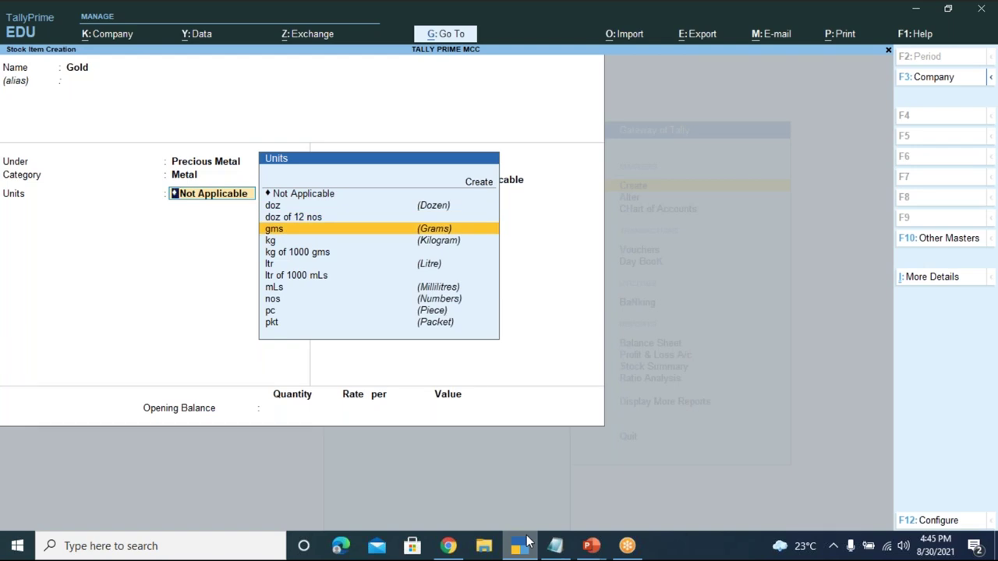
key(Return)
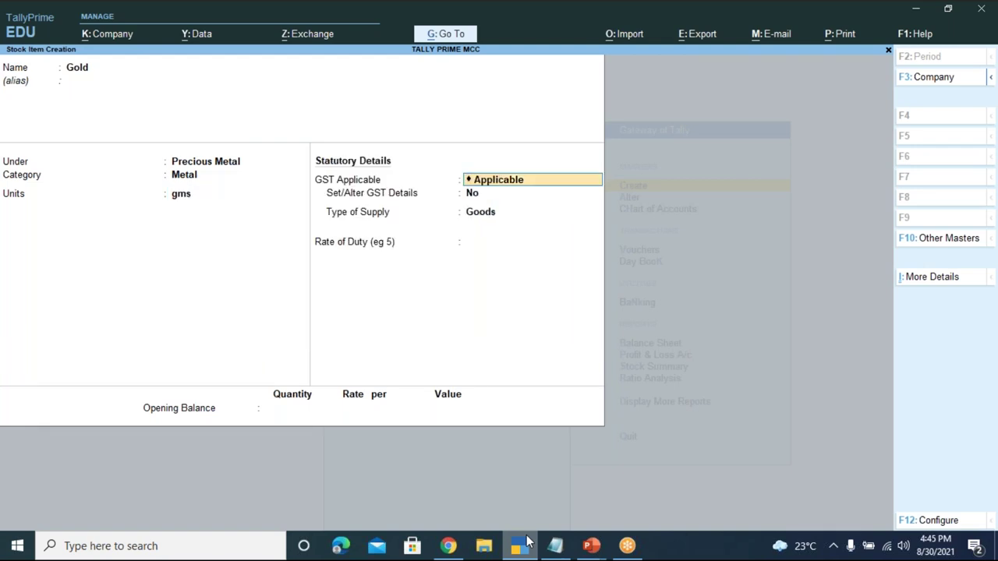
Step: Keep GST applicable for Gold, choose to set its GST details, and enter Precious Metal as the HSN/SAC description
key(Return)
text(y)
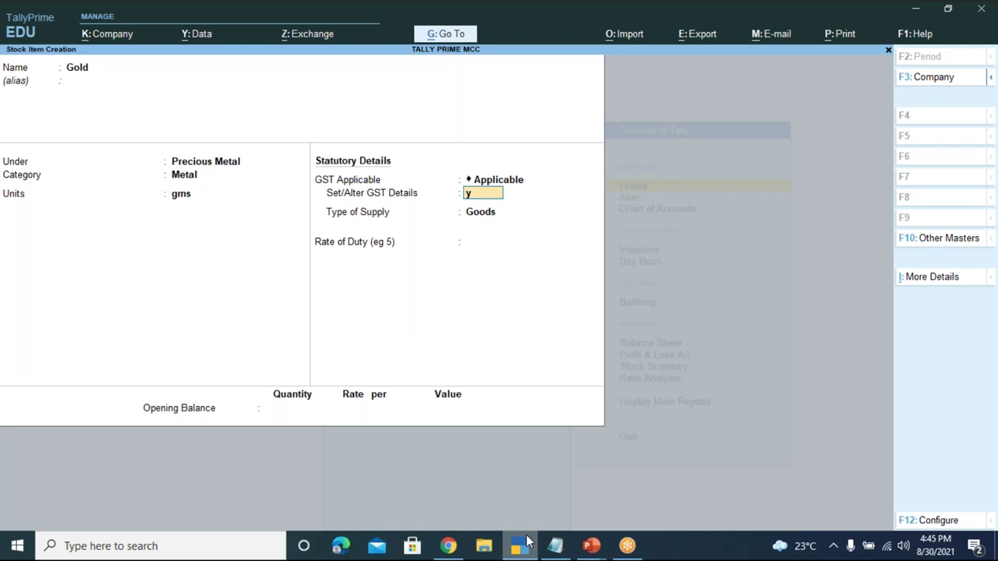
key(Return)
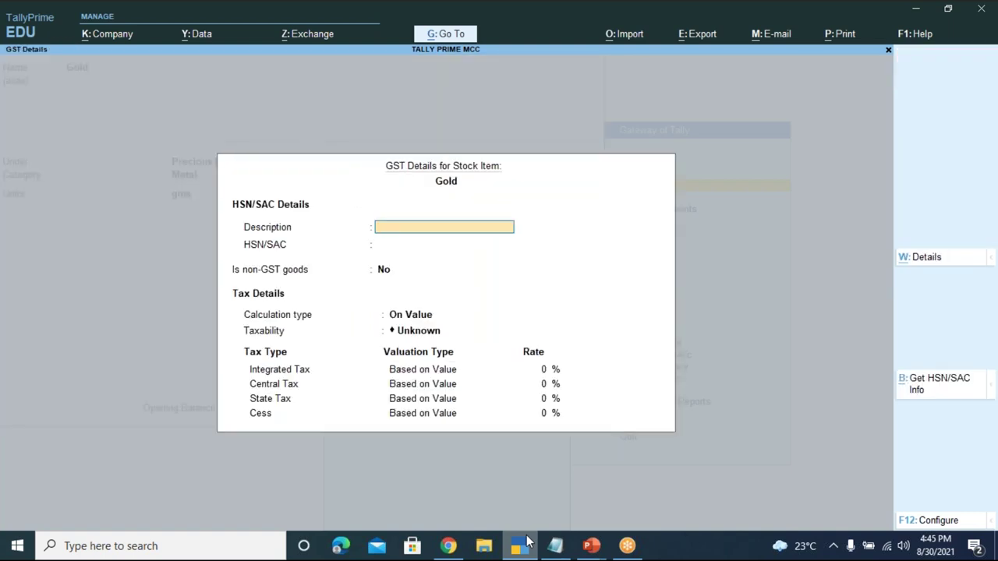
text(Precious Metal)
key(Return)
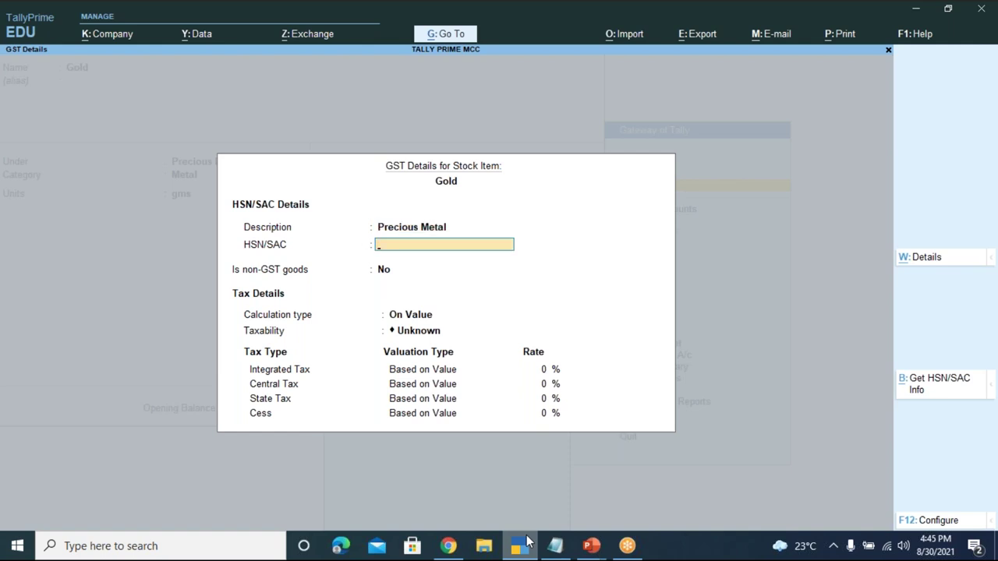
Step: Switch to Chrome, search the Export Genius HS code page for gold, and look through the listed HSN codes
click(448, 545)
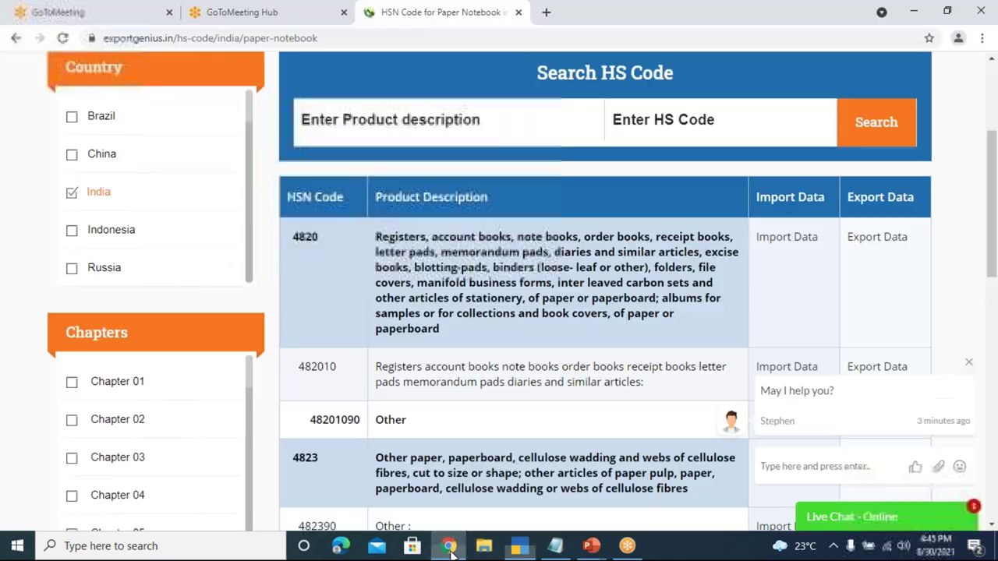
scroll(263, 179, up, 3)
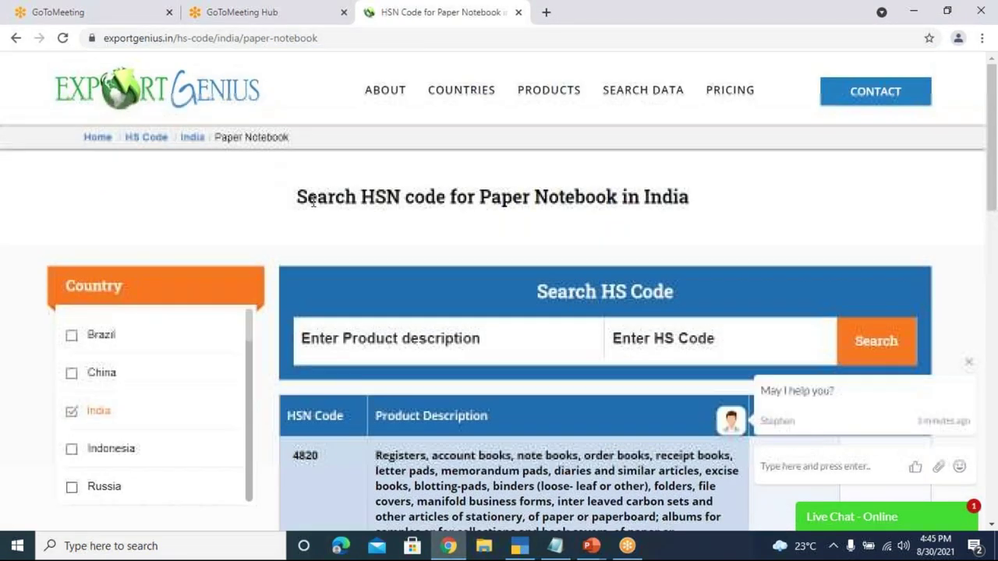
click(492, 337)
text(gold)
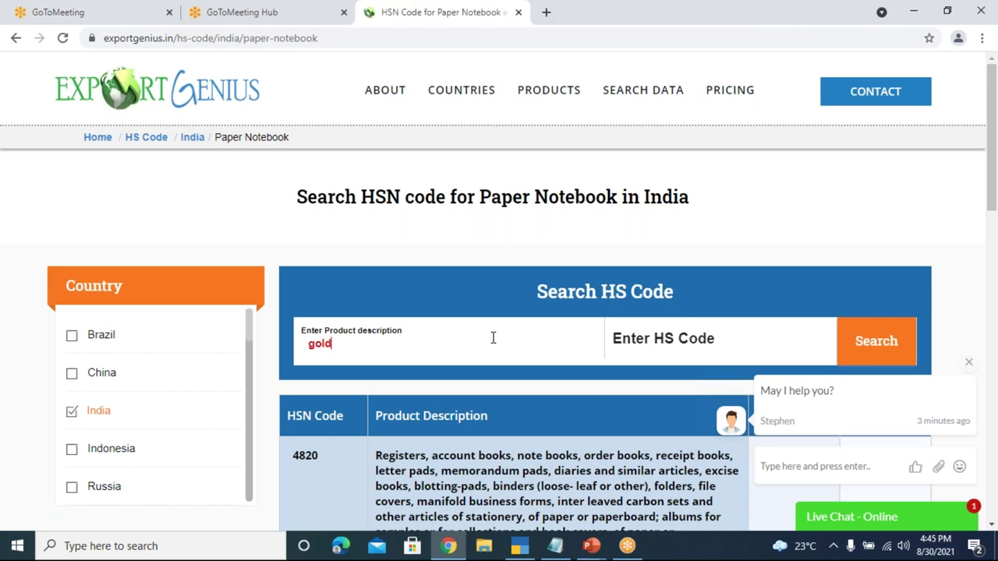
key(Return)
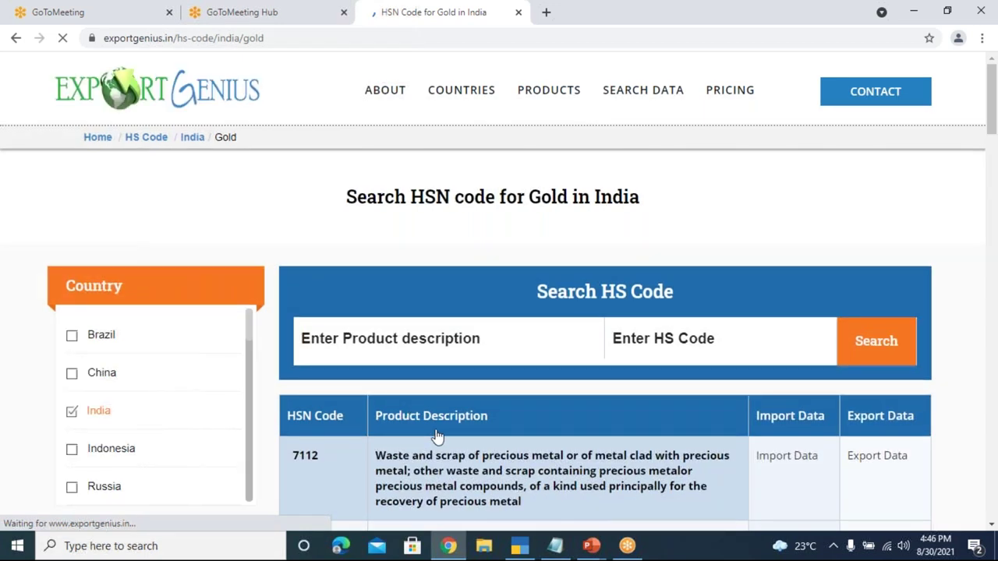
scroll(440, 440, down, 1)
scroll(440, 440, down, 1)
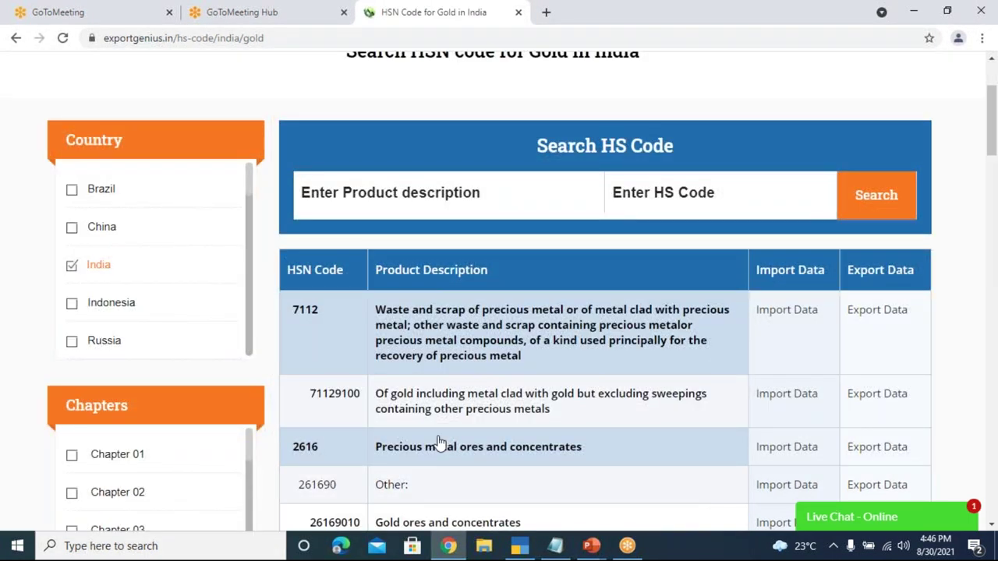
scroll(439, 442, down, 2)
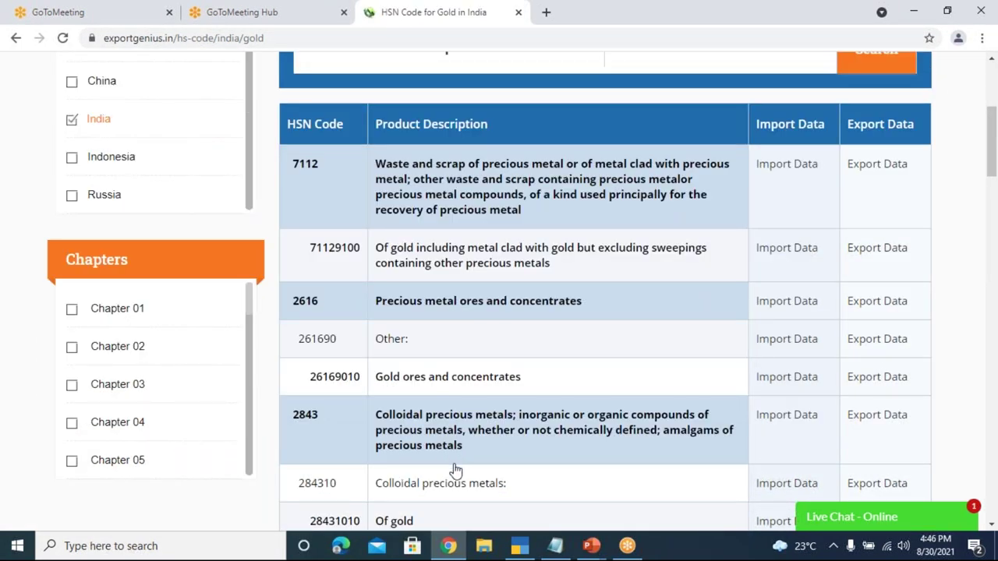
scroll(456, 470, down, 2)
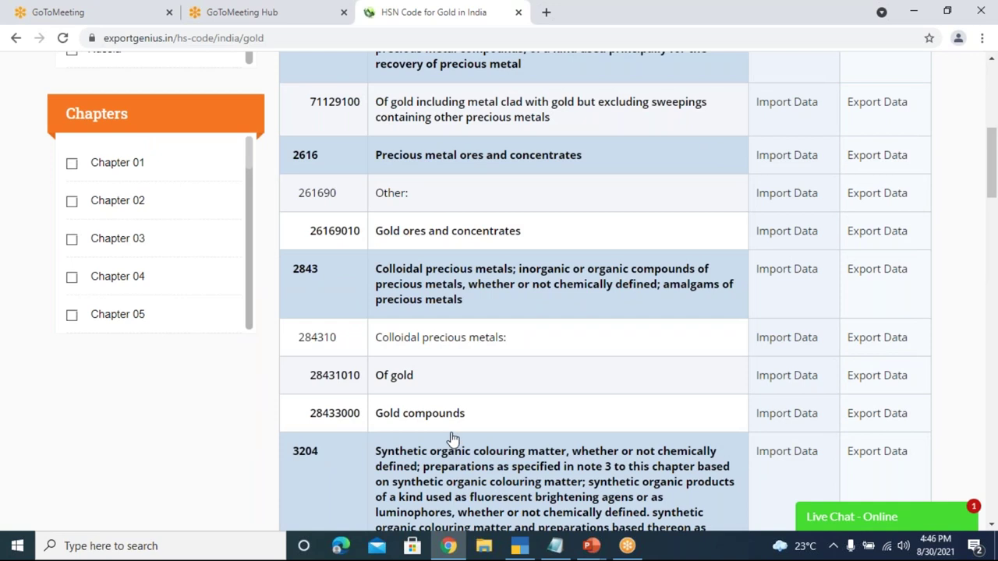
scroll(454, 440, down, 2)
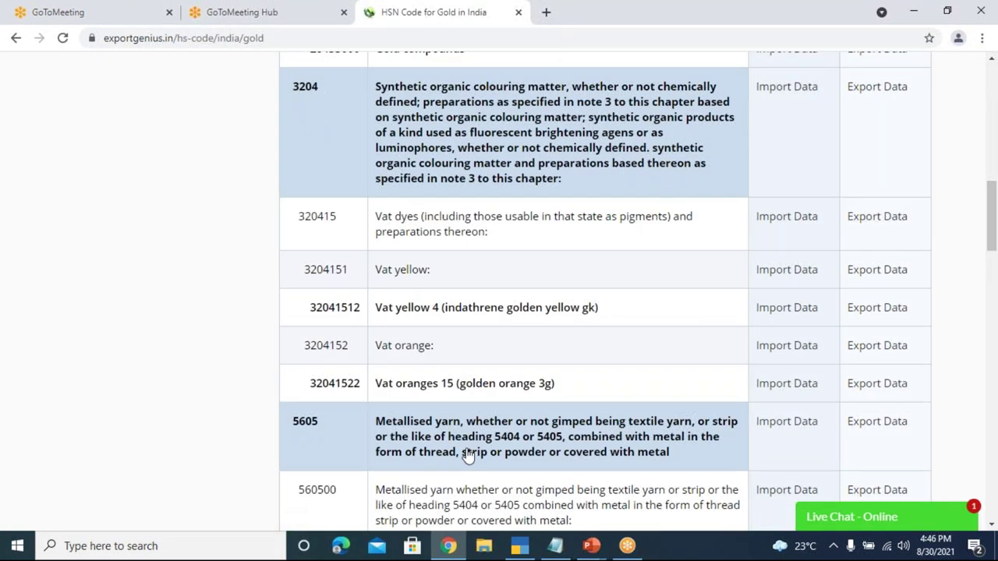
scroll(467, 471, down, 6)
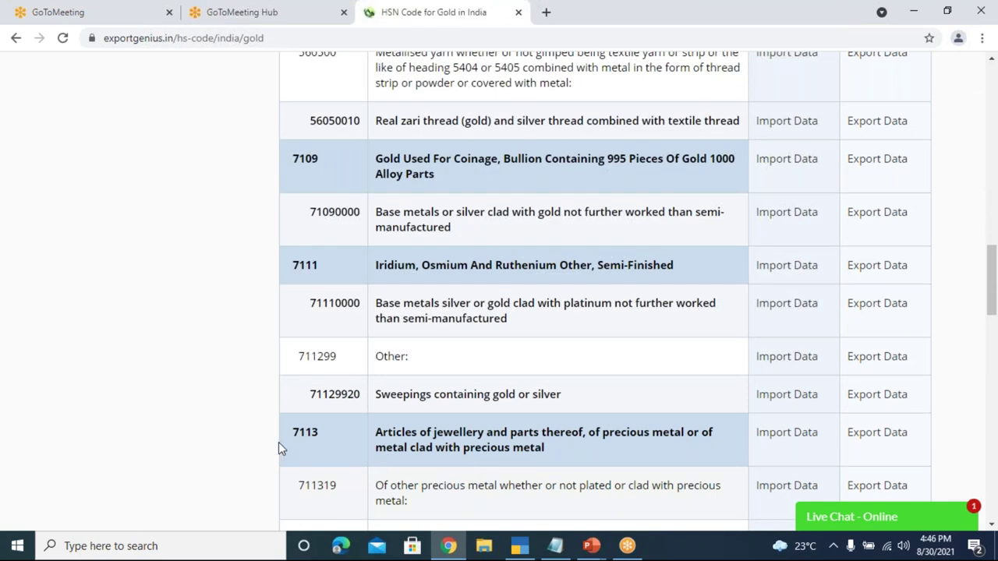
Step: Examine the gold-related HSN codes under headings 7109 to 7118 to find the one for precious metal articles
scroll(283, 446, down, 1)
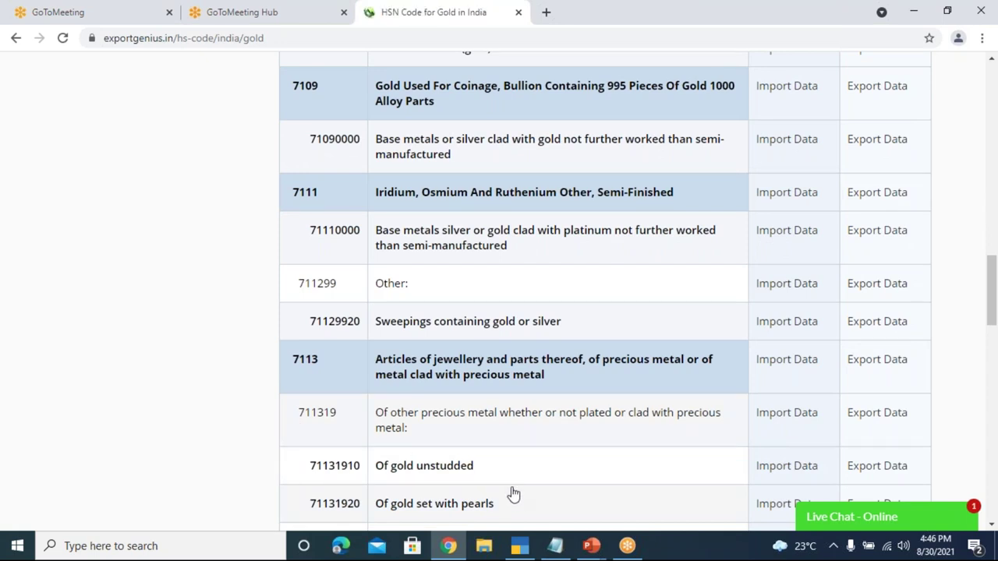
scroll(511, 491, down, 2)
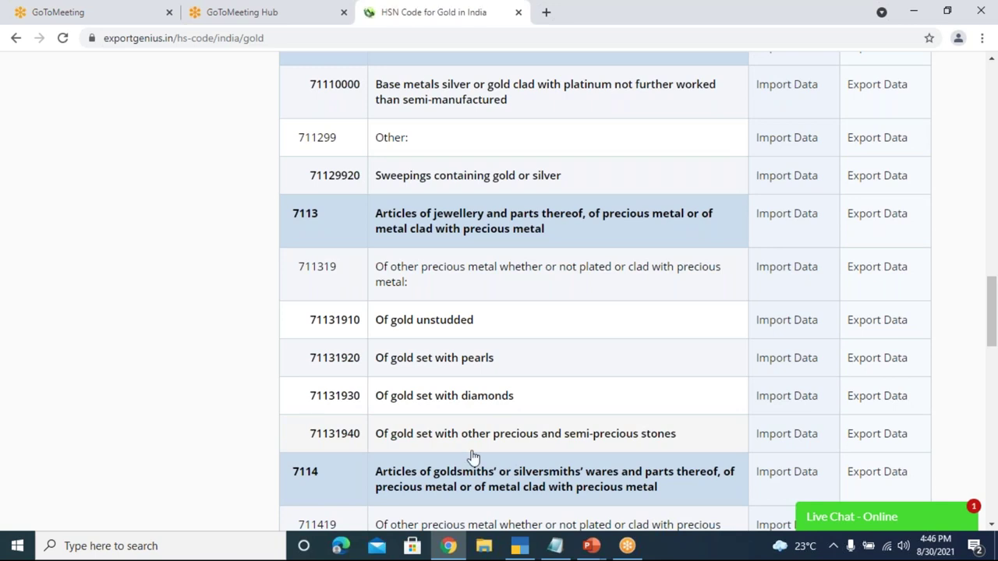
scroll(472, 456, down, 2)
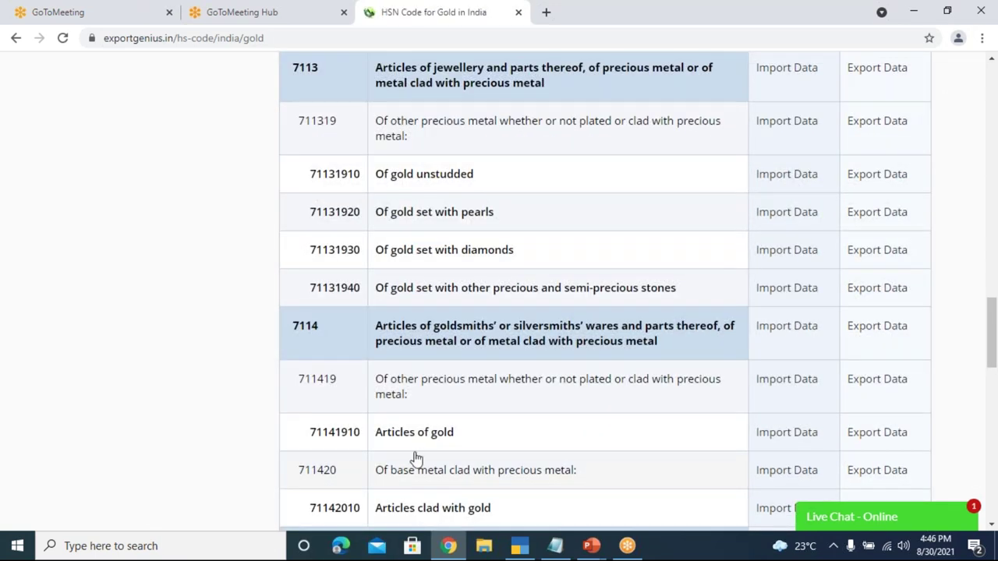
scroll(499, 477, down, 1)
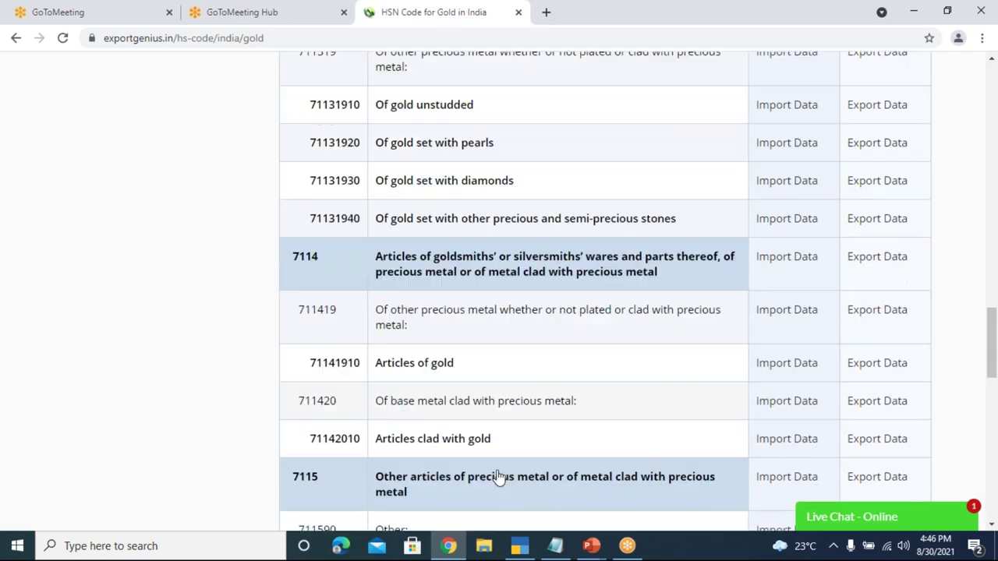
scroll(472, 472, down, 2)
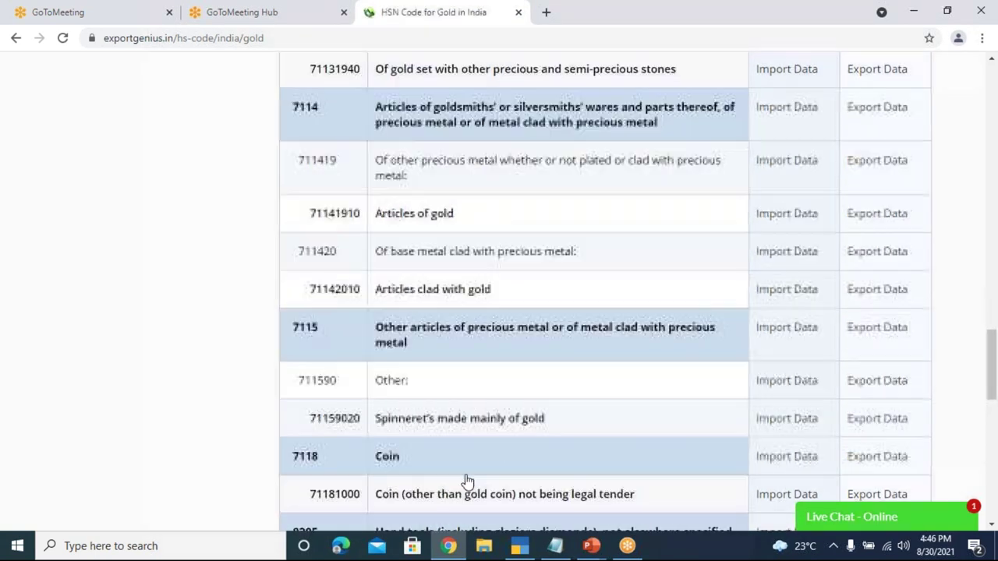
scroll(466, 479, up, 3)
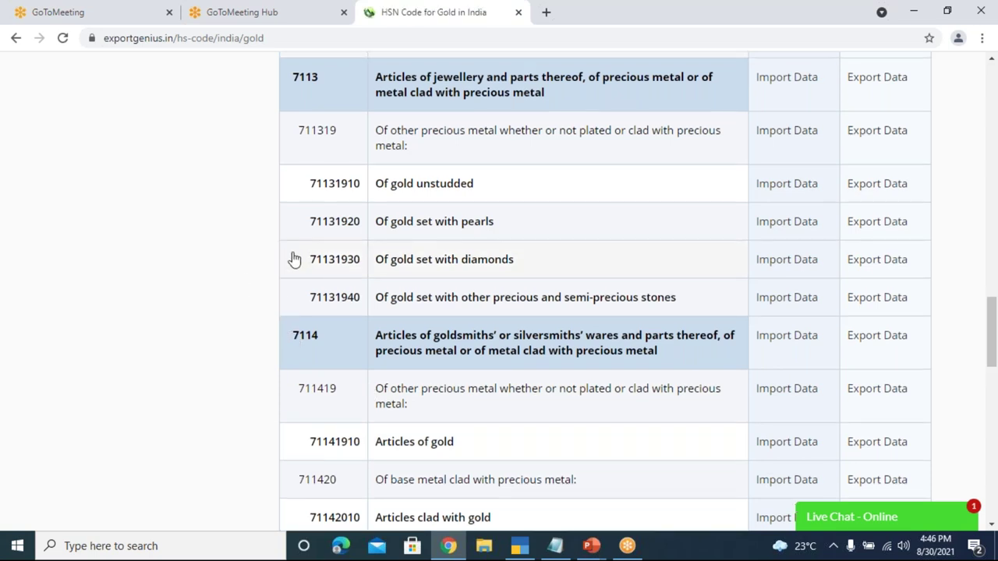
scroll(302, 162, up, 1)
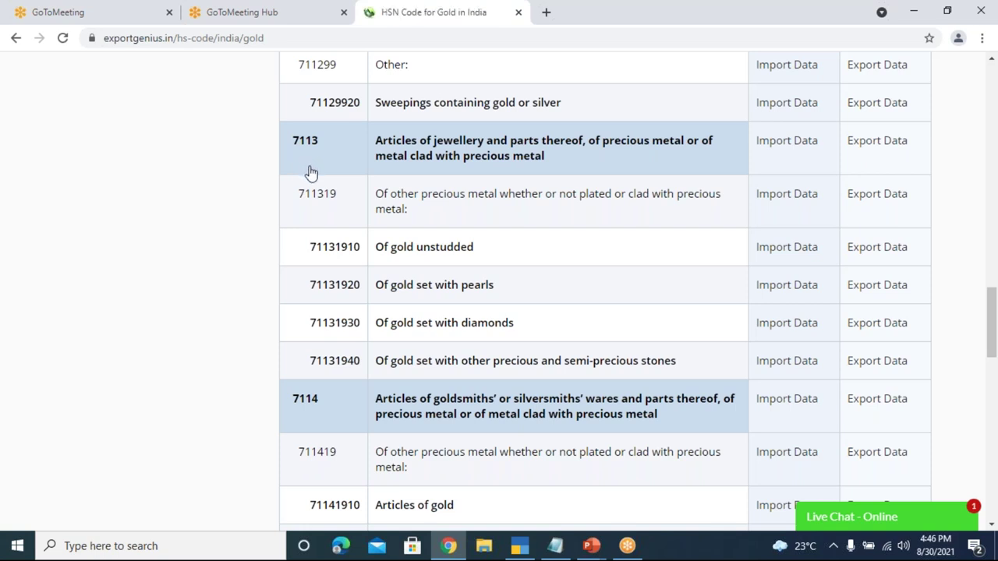
Step: Switch back to TallyPrime and set Gold's HSN/SAC code to 7113, keeping non-GST goods at No
click(590, 547)
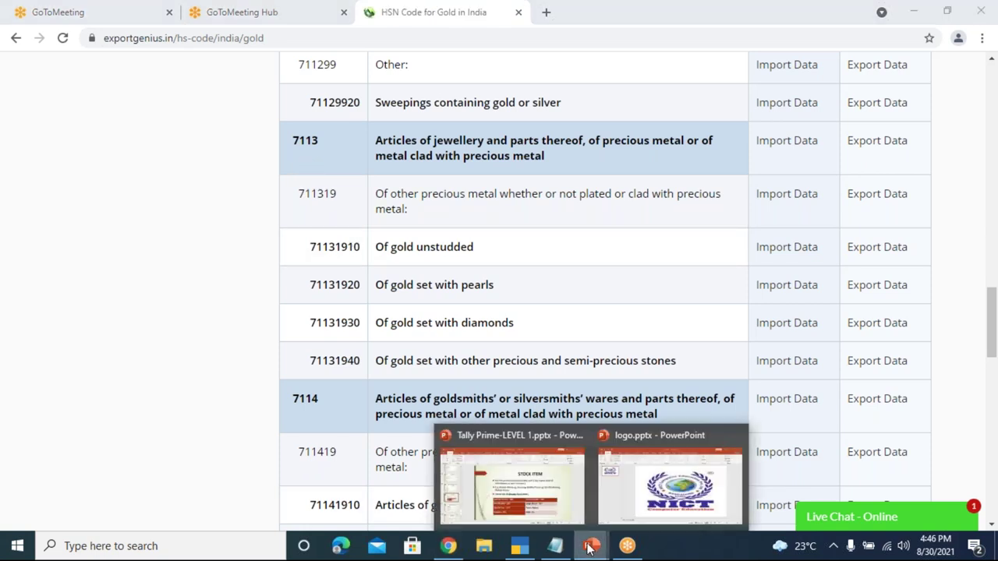
click(519, 546)
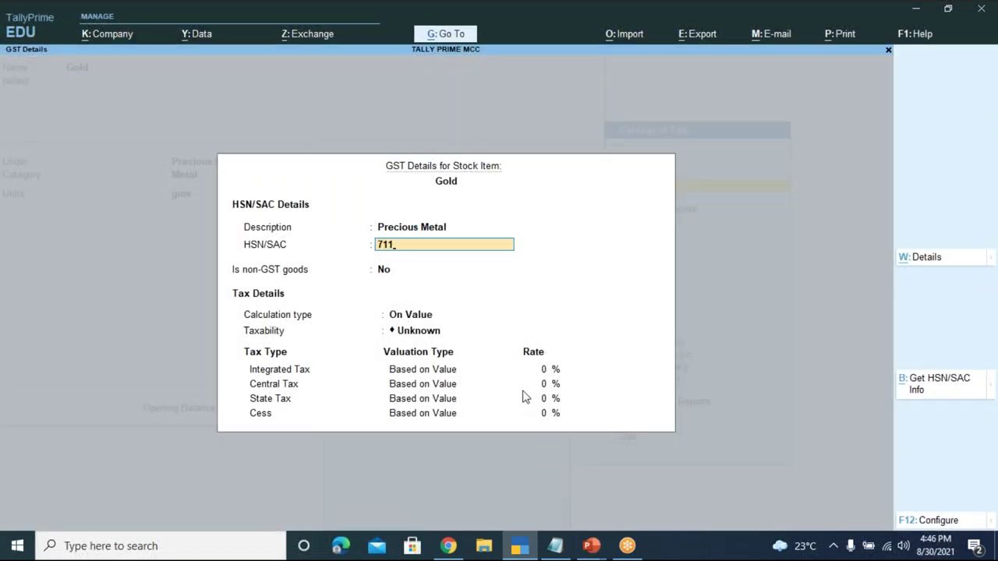
key(Return)
key(Return)
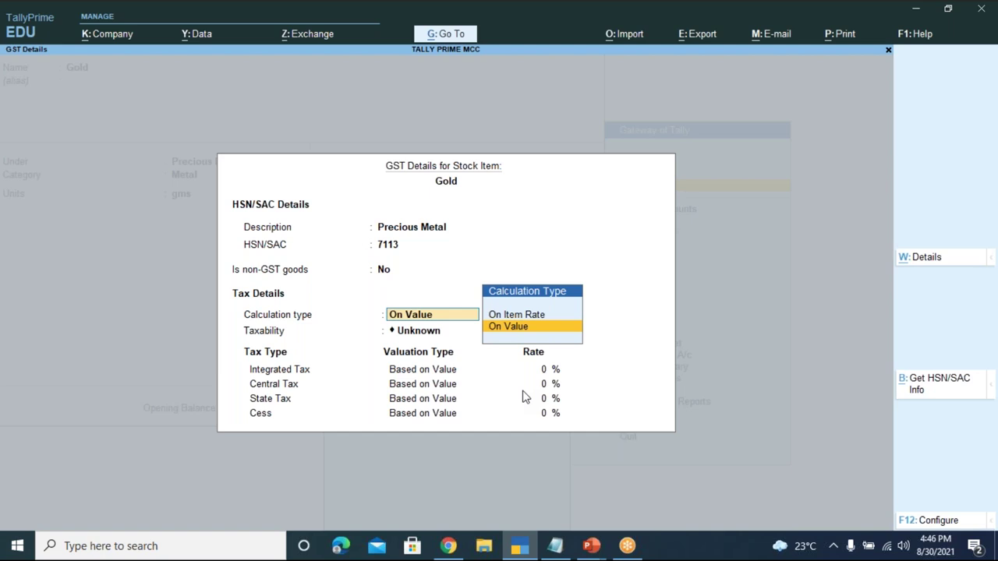
Step: Keep Gold's calculation type as On Value, make it Taxable with 3% integrated tax, and accept the GST details
key(Return)
text(ta)
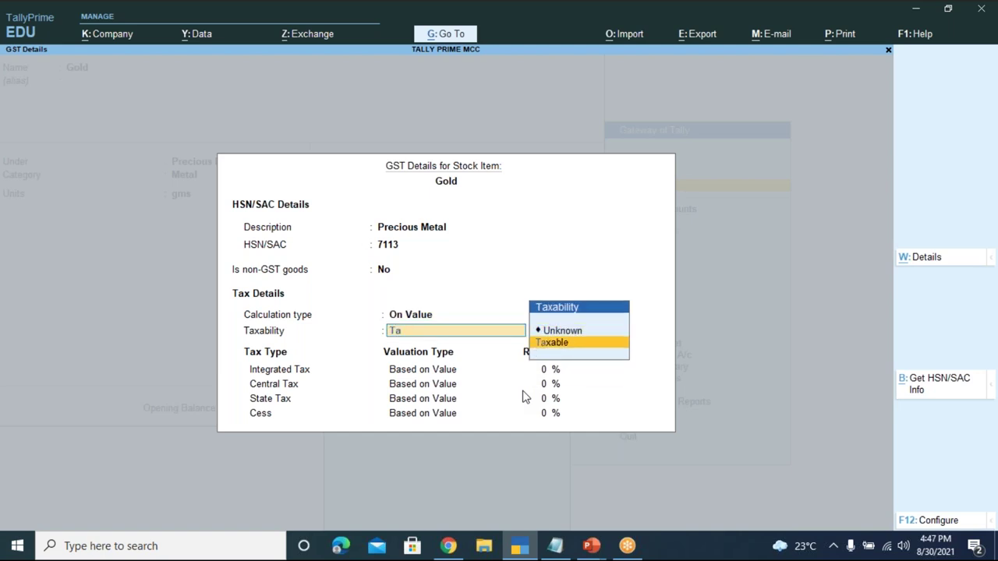
key(Return)
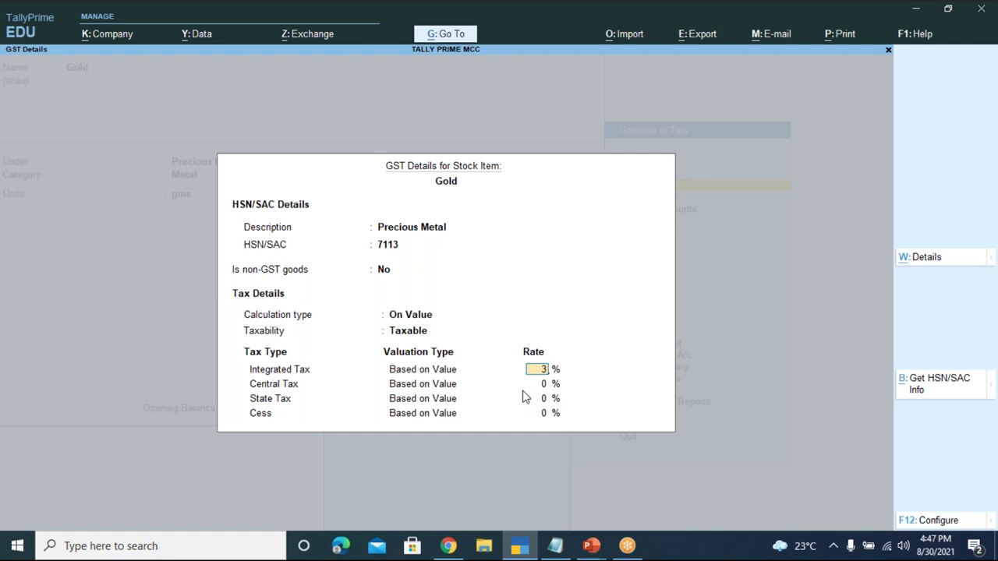
text(3)
key(Return)
key(Return)
key(Return)
key(Return)
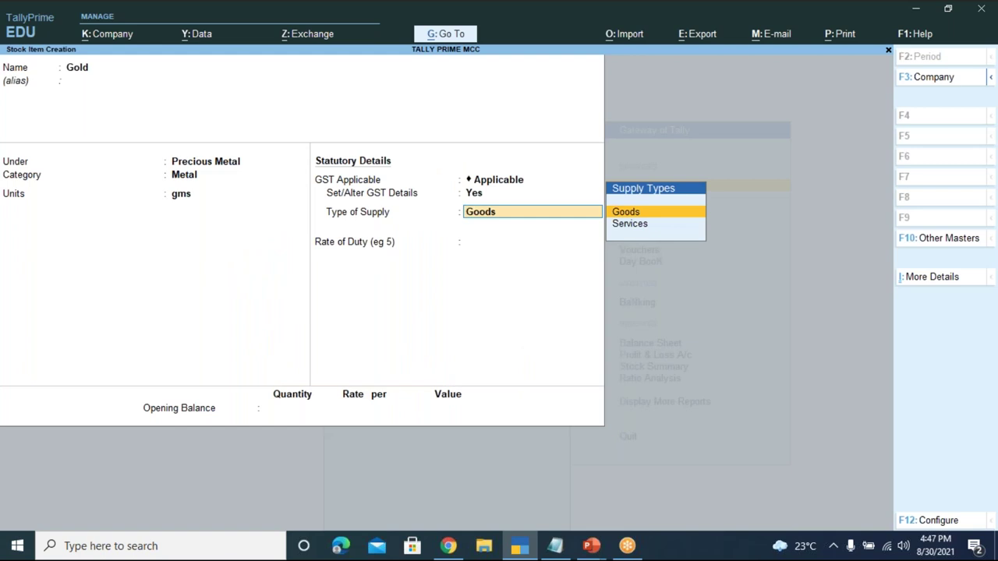
Step: Keep Goods as Gold's type of supply, leave the duty rate and opening balance blank, and save the stock item
key(Return)
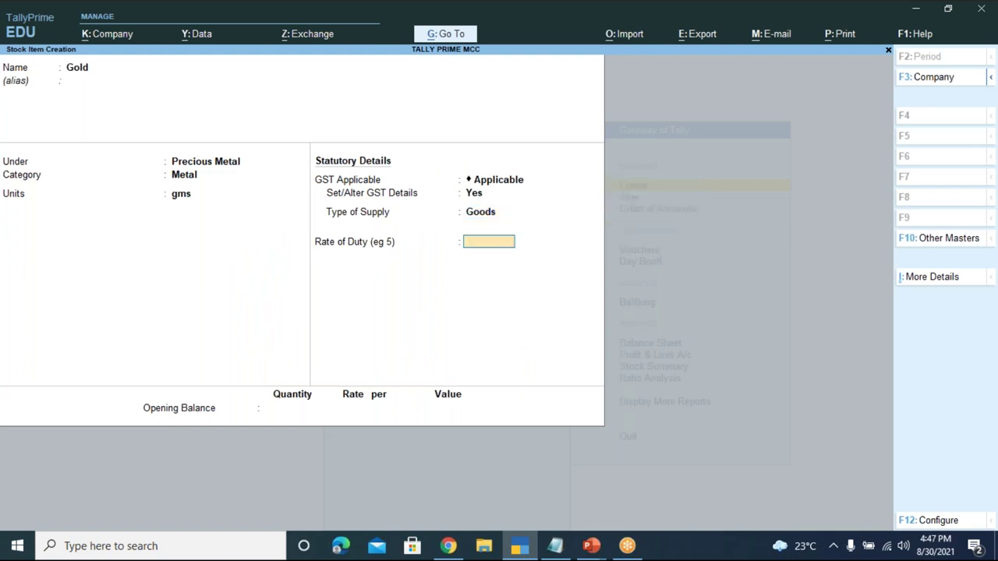
key(Return)
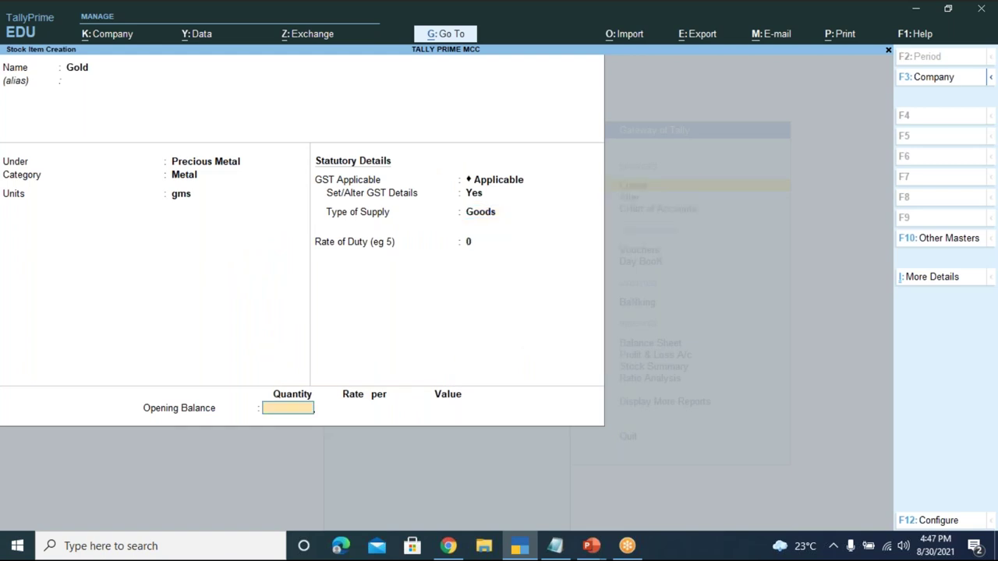
key(Return)
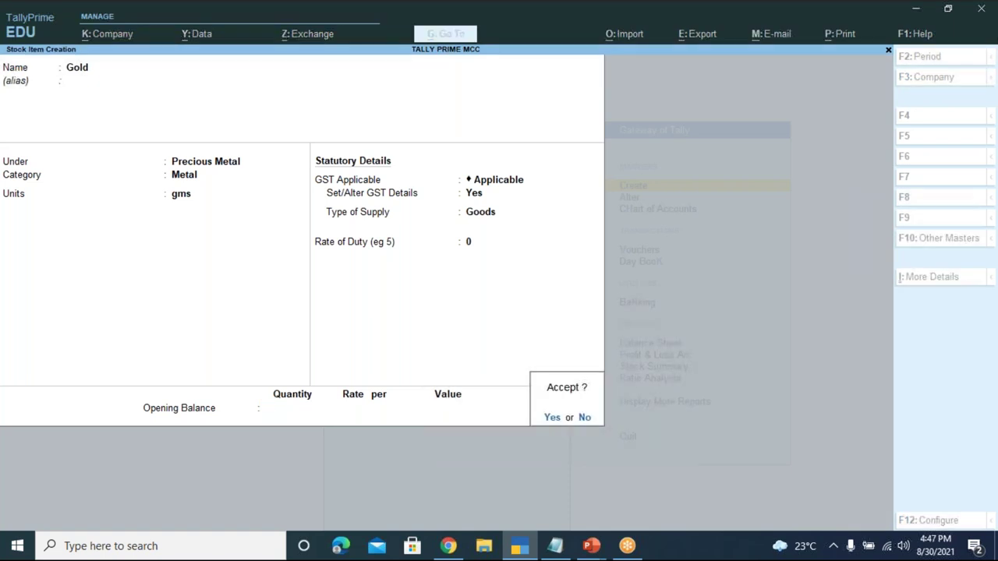
key(Return)
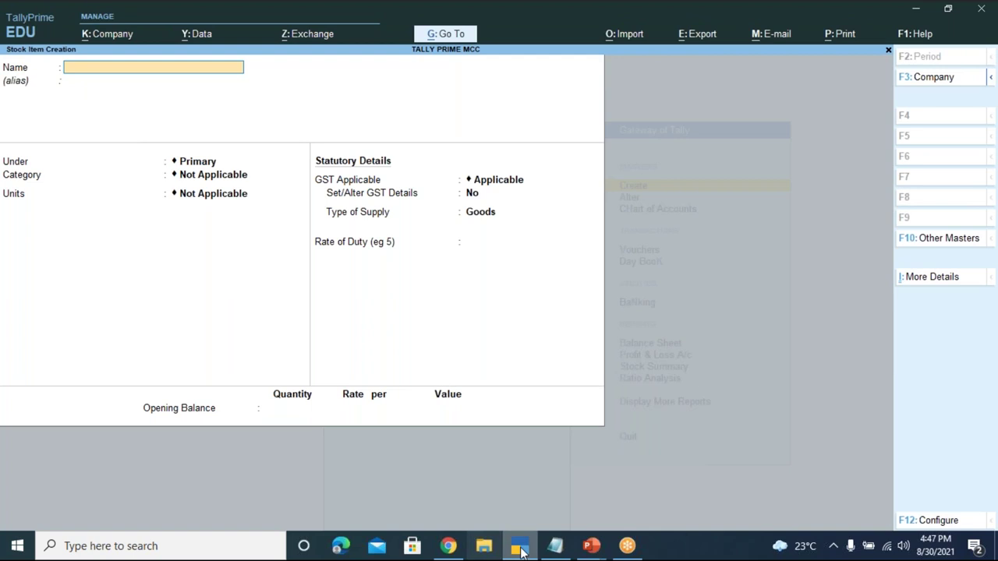
Step: Switch to the Tally Prime-LEVEL 1 presentation in PowerPoint and show the STOCK ITEM slide full screen
click(587, 538)
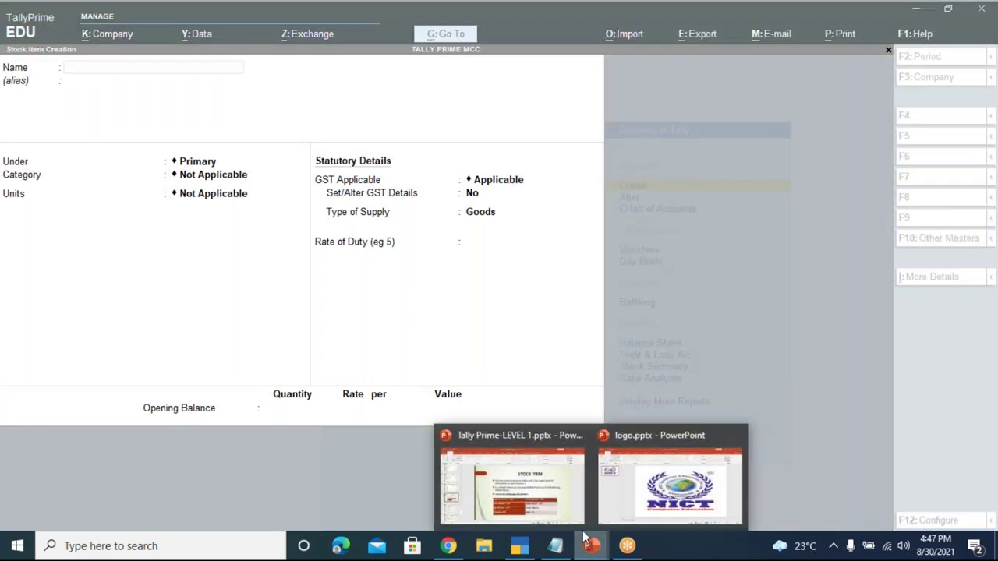
click(567, 484)
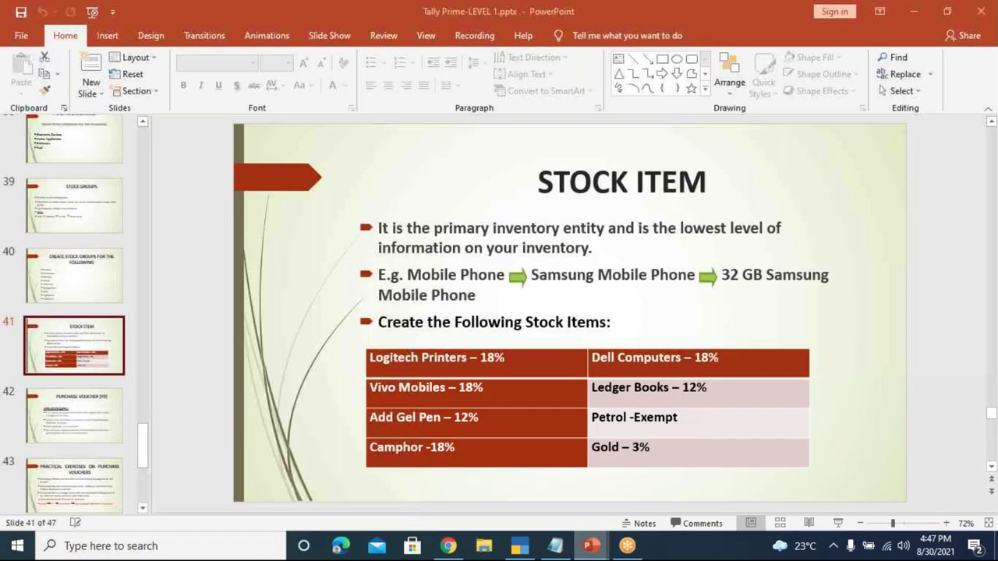
click(839, 523)
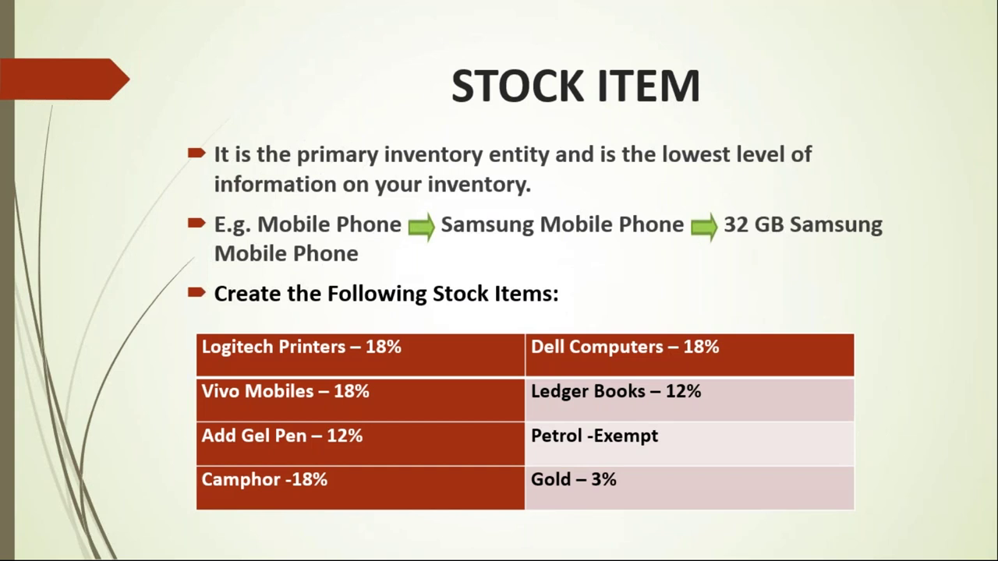
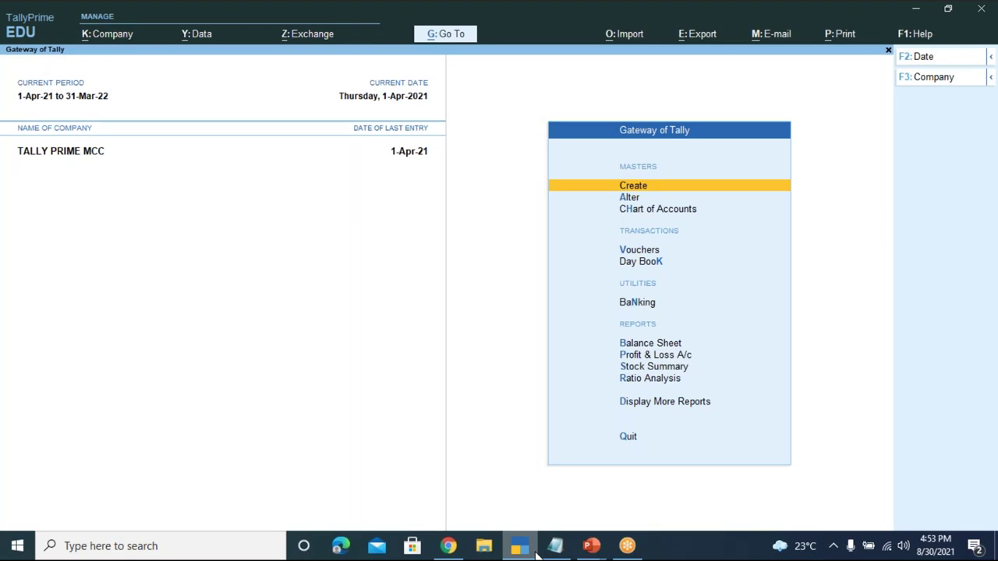
Step: Open a new purchase voucher from the Gateway of Tally and keep its mode as Item Invoice
key(Down)
key(Down)
key(Down)
key(Down)
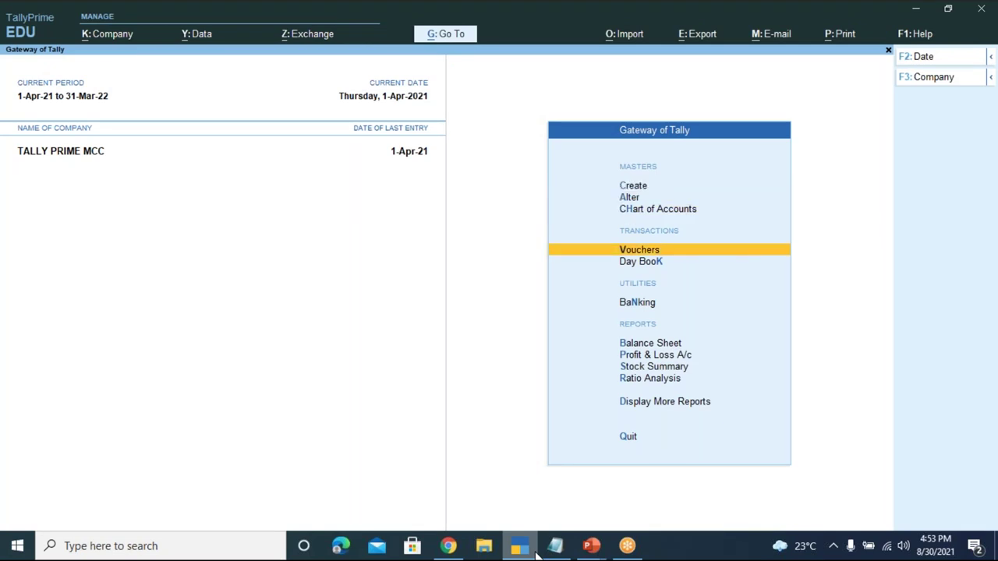
key(Up)
key(Return)
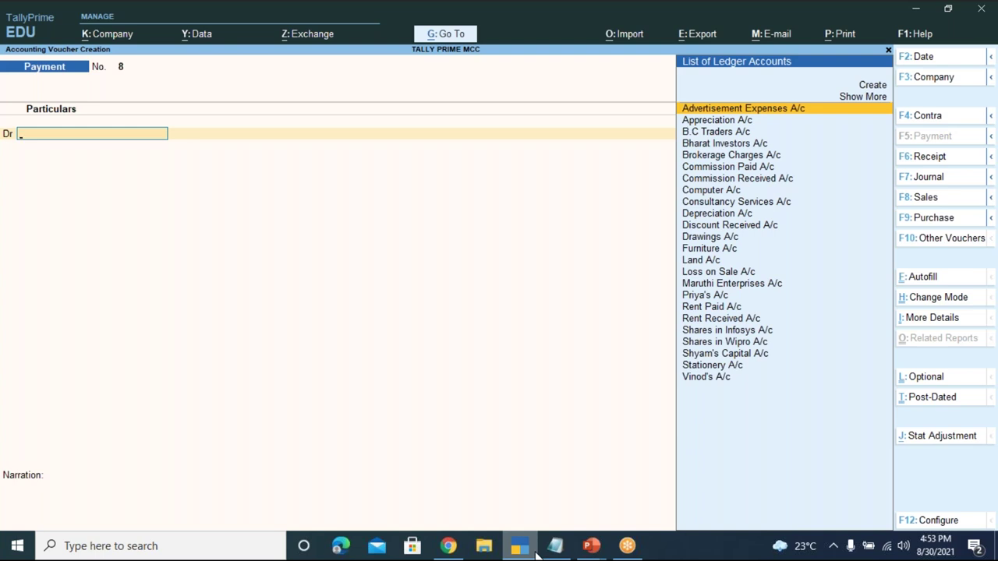
key(F9)
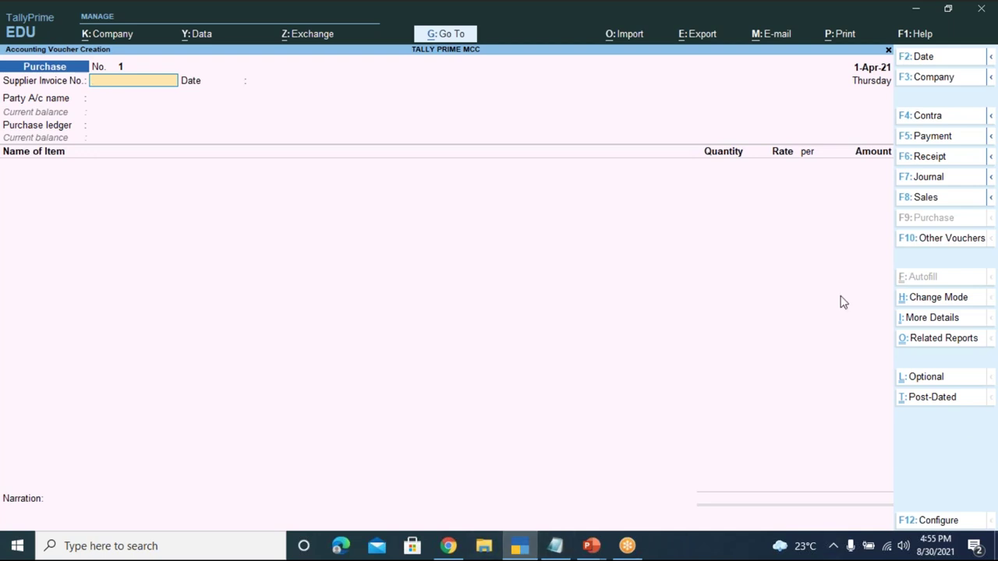
click(932, 299)
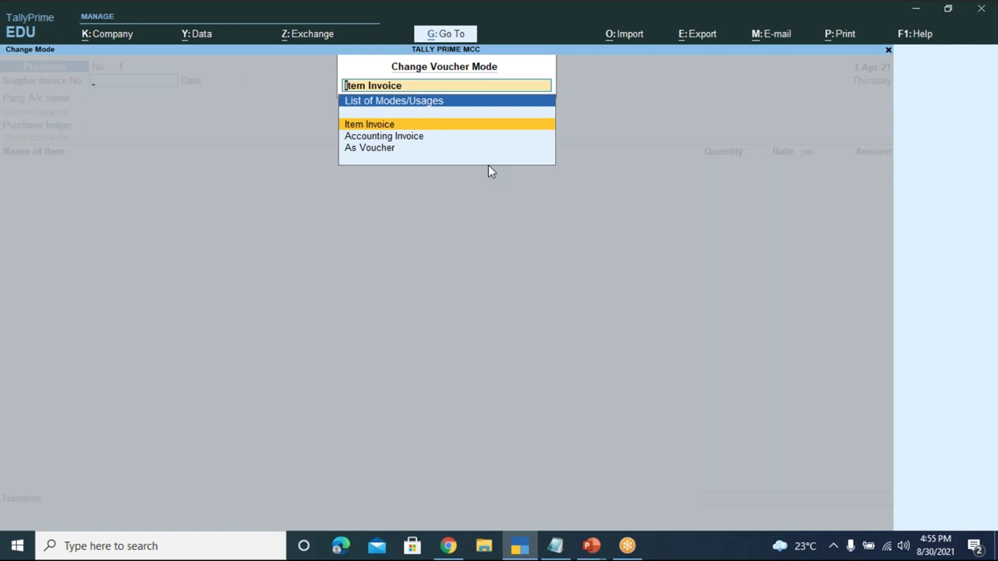
key(Return)
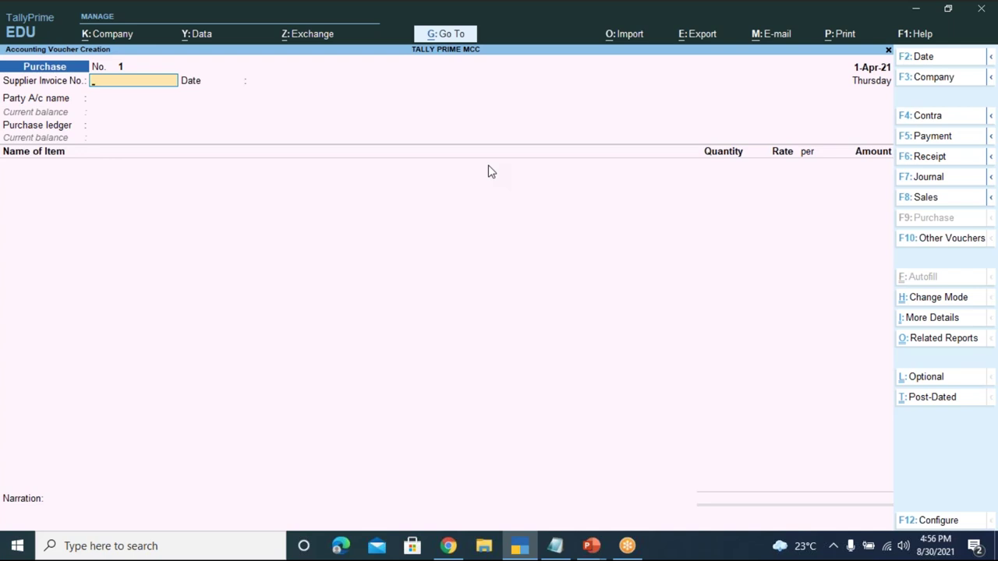
Step: Examine the purchase voucher configuration from the general details through the GST details, leaving the options as they are
key(F12)
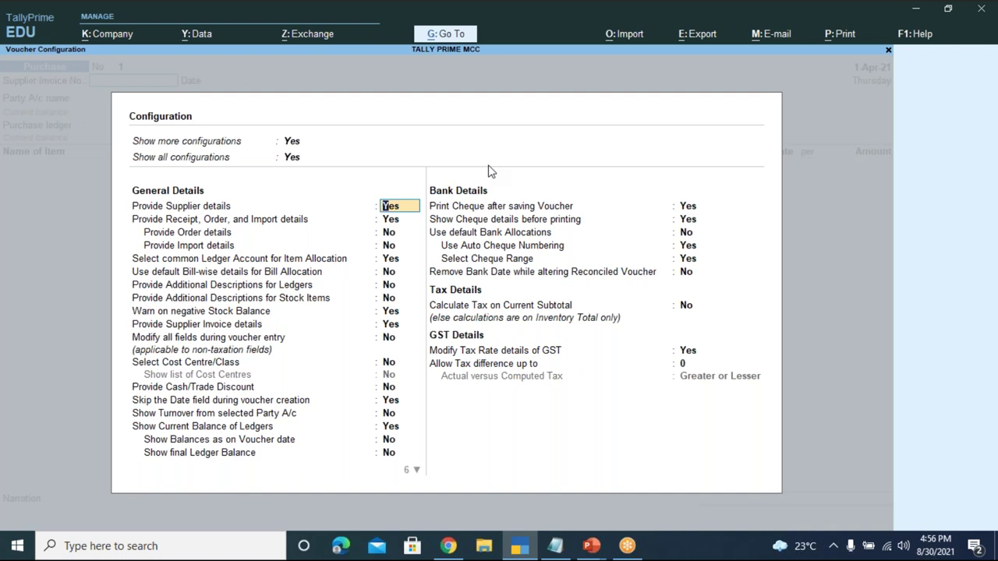
key(Down)
key(Down)
key(Down)
key(Down)
key(Down)
key(Down)
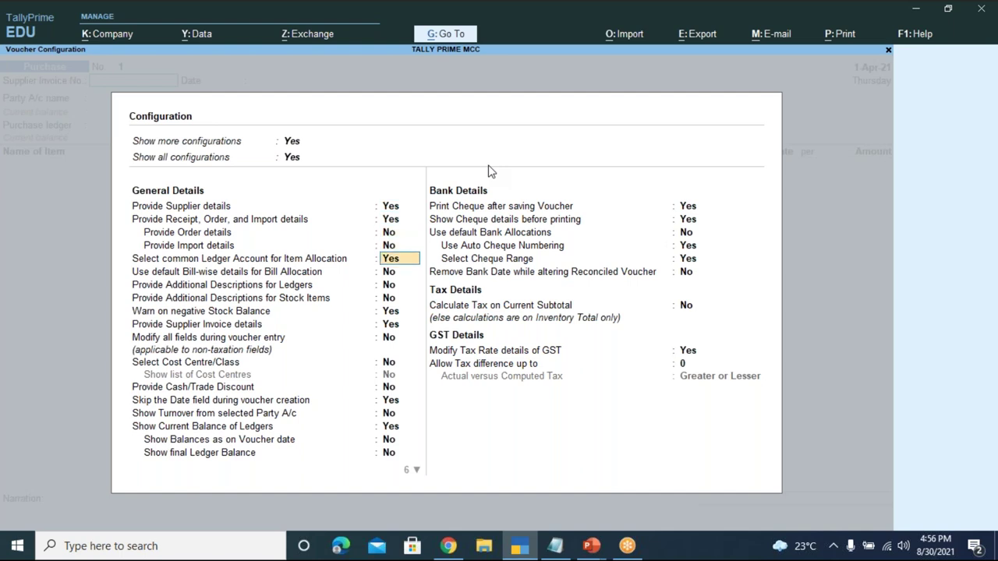
key(Down)
key(Down)
key(Down)
key(Down)
key(Down)
key(Down)
key(Down)
key(Down)
key(Down)
key(Down)
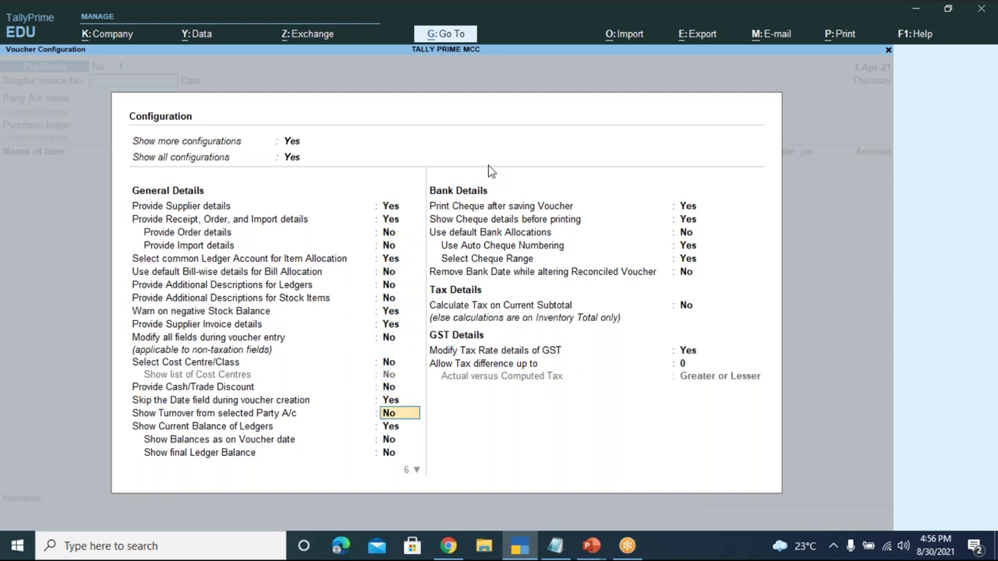
key(Down)
key(Down)
key(Down)
key(Down)
key(Down)
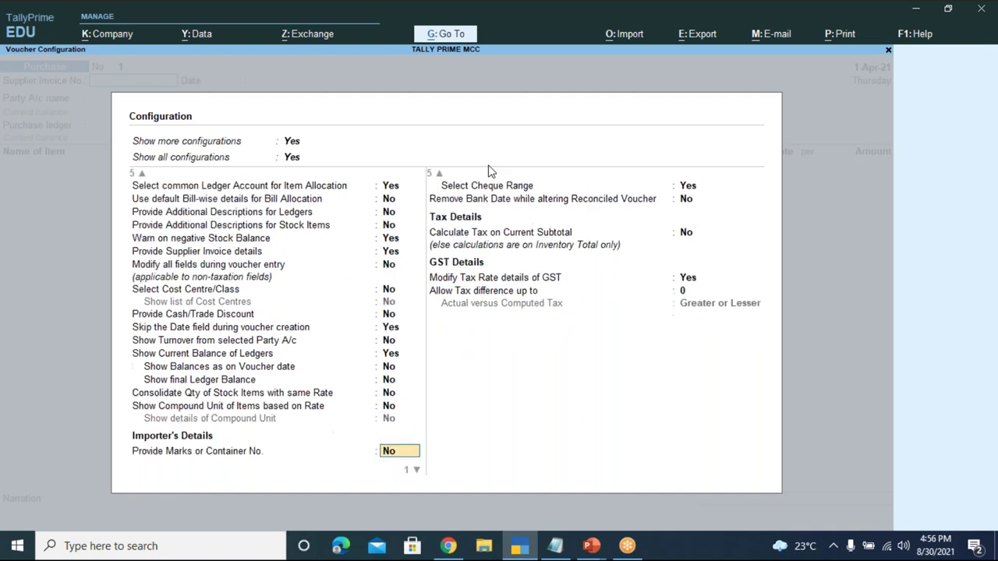
key(Down)
key(Down)
key(Down)
key(Down)
key(Down)
key(Down)
key(Down)
key(Down)
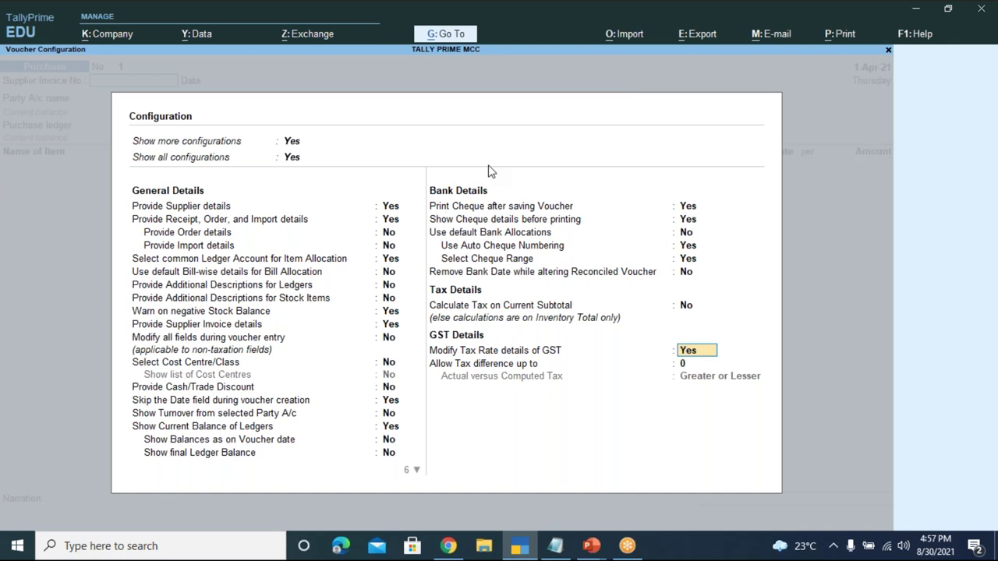
key(Return)
key(Return)
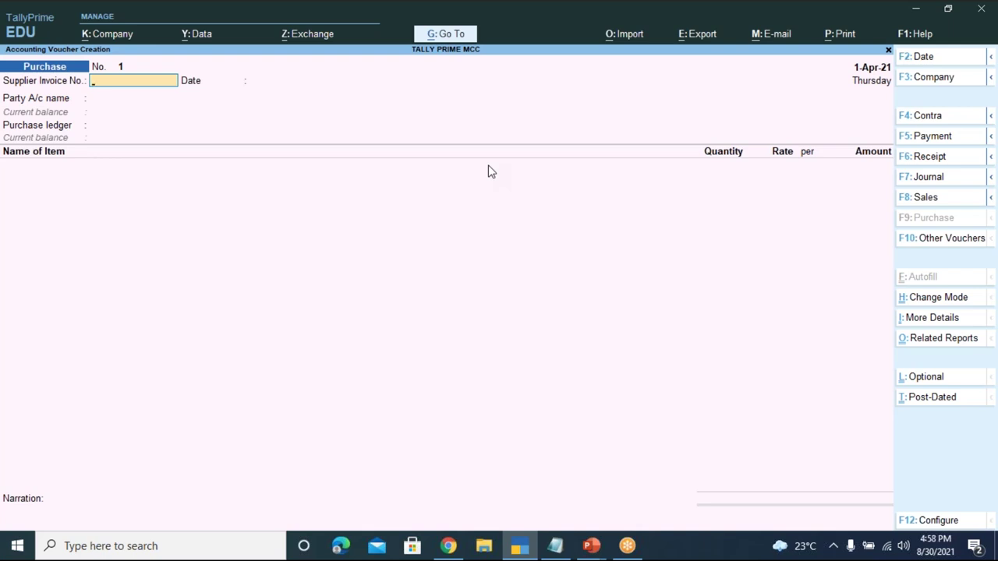
Step: Switch to the Notepad document and write the line "PURCHASED GOODS ON 29TH AUG,21"
click(555, 546)
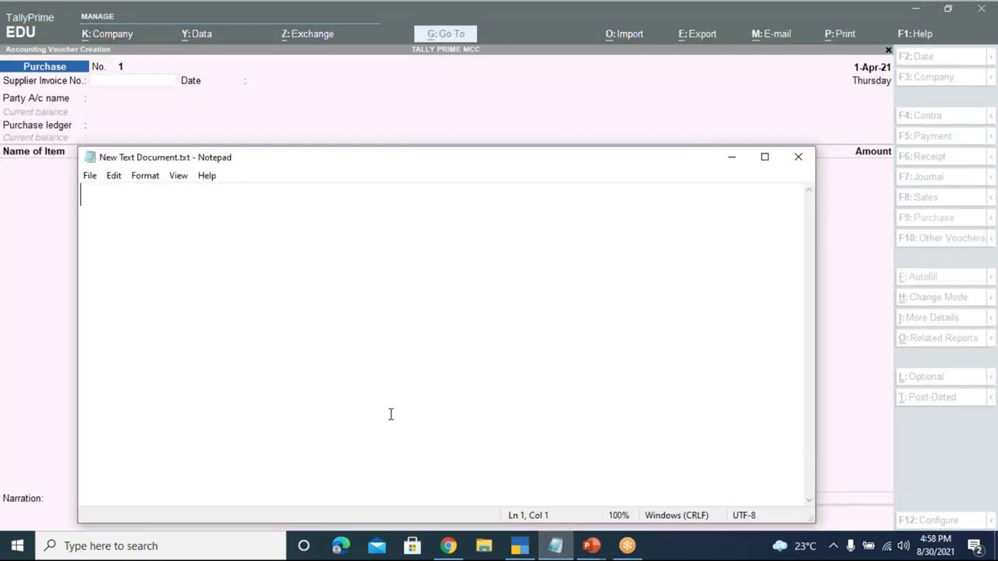
text(PIRCHASED)
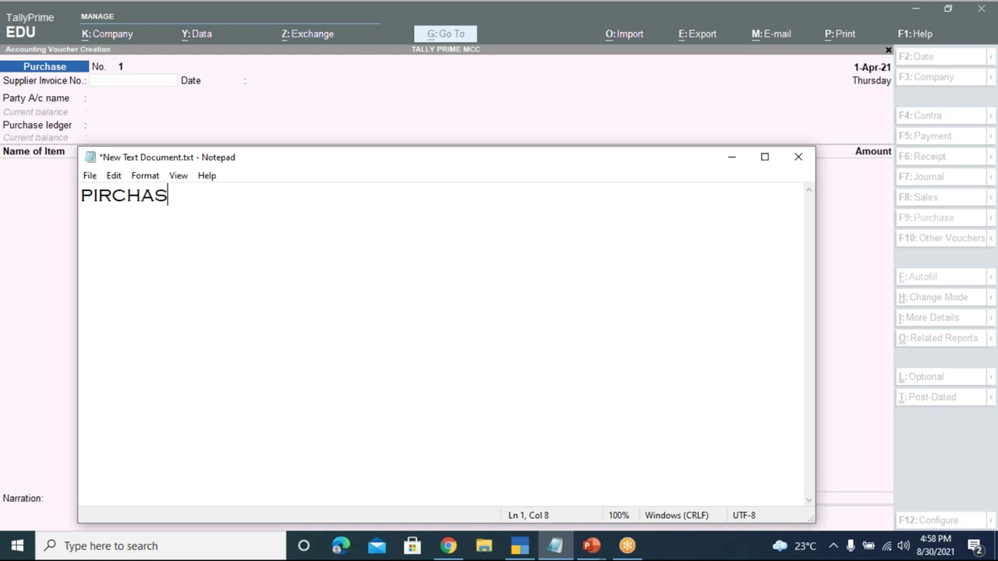
key(BackSpace)
key(BackSpace)
key(BackSpace)
key(BackSpace)
key(BackSpace)
key(BackSpace)
key(BackSpace)
key(BackSpace)
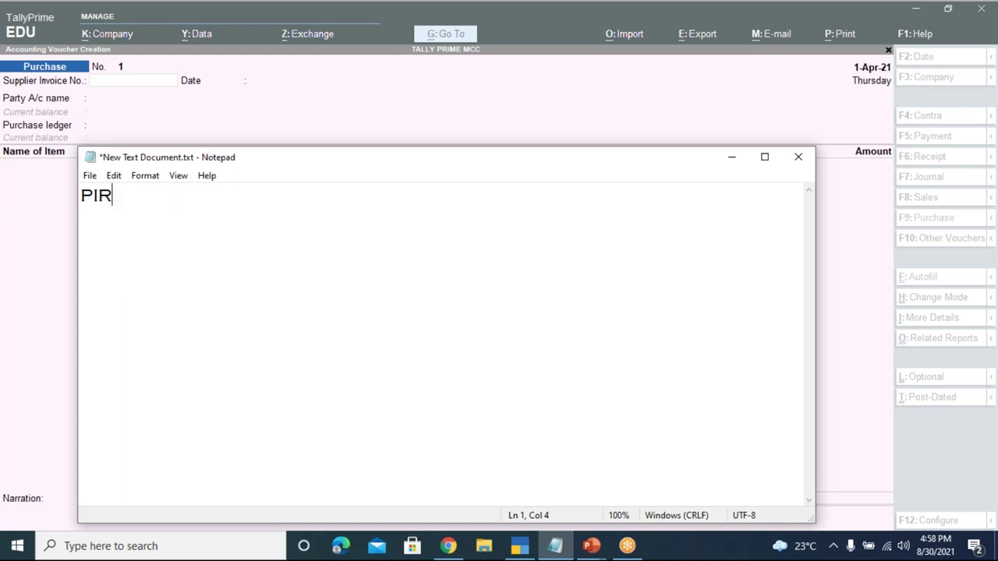
text(URCH)
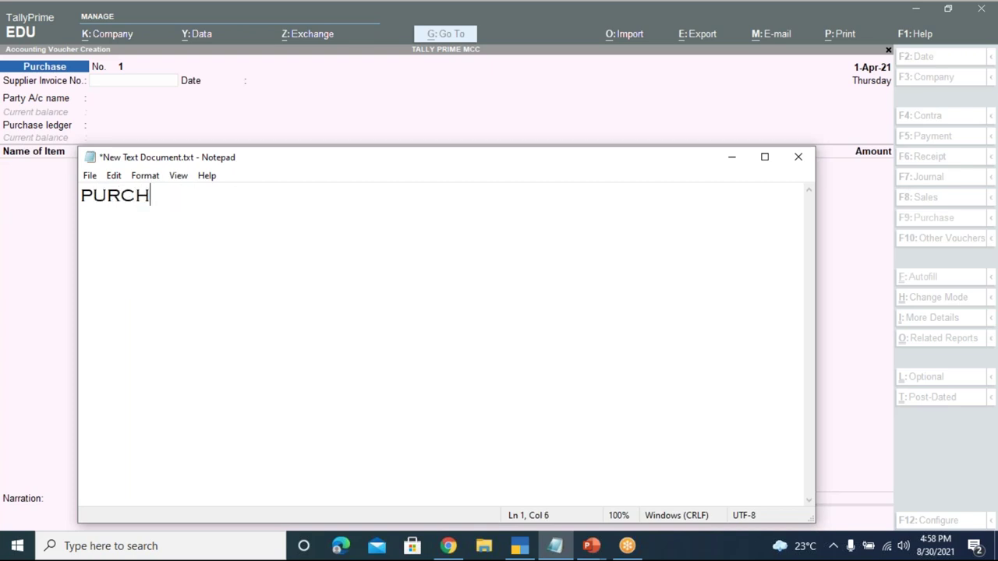
text(ASED GOO)
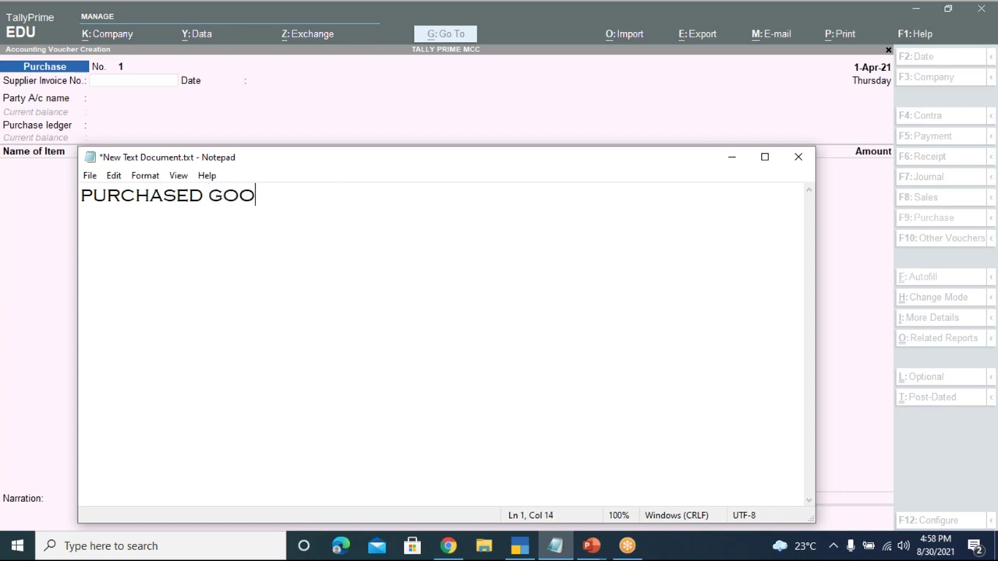
text(DS ON )
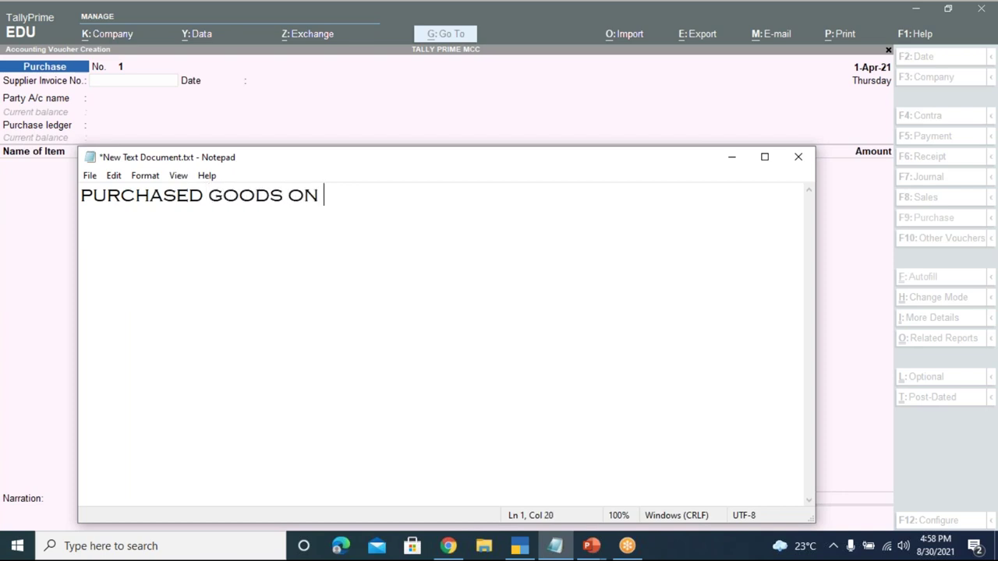
text(29TH )
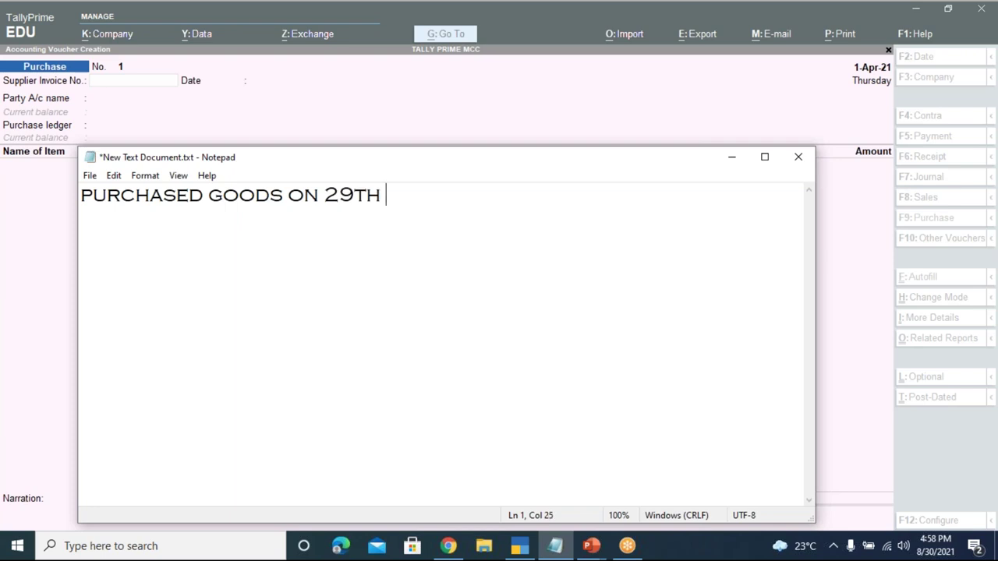
text(AUG,21)
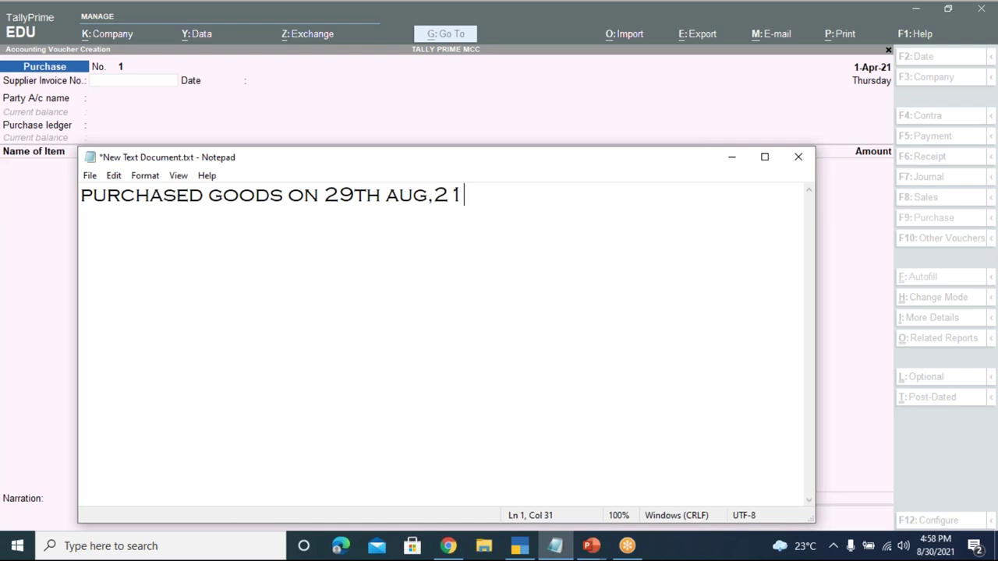
Step: Add a second line to the note reading "ENTRY MADE - 30TH AUG,21"
key(Return)
text(R)
key(BackSpace)
text(ENTRY MDE)
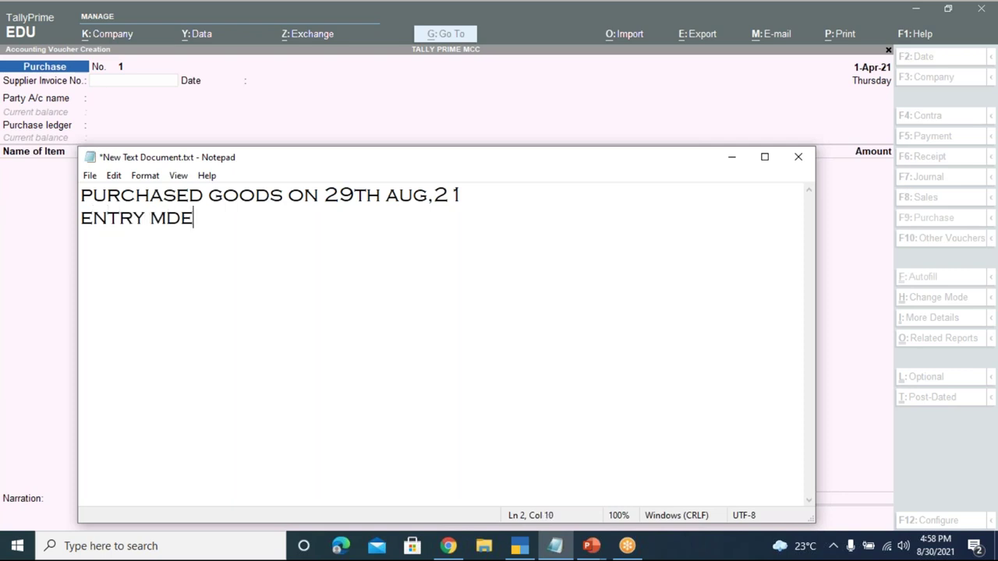
key(BackSpace)
key(BackSpace)
text(ADE - 3)
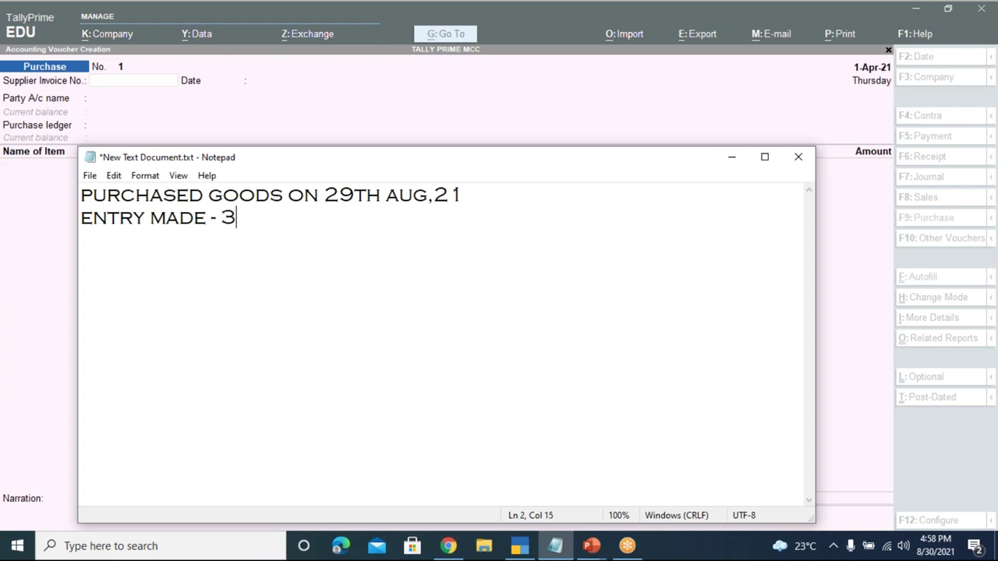
text(0TH A)
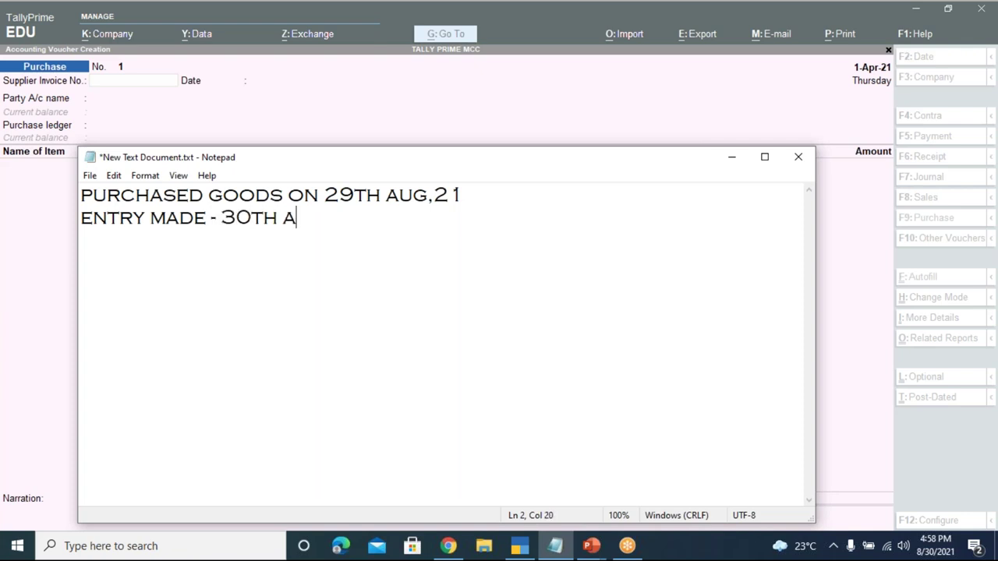
text(UG,21)
Step: Compare the note's purchase date and entry date with the supplier invoice date and voucher date fields in TallyPrime
click(326, 194)
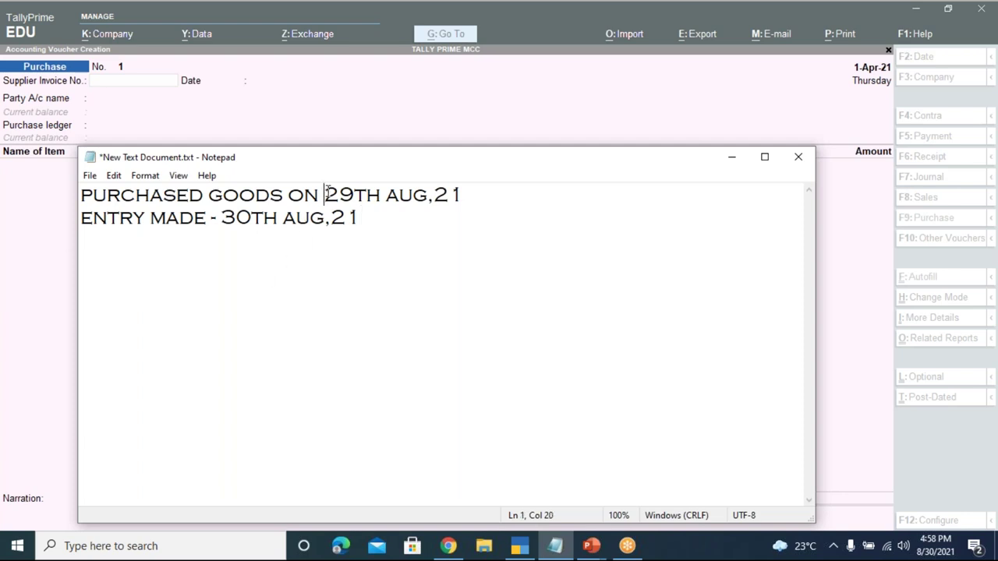
right_click(326, 194)
click(577, 252)
drag(326, 192, 428, 194)
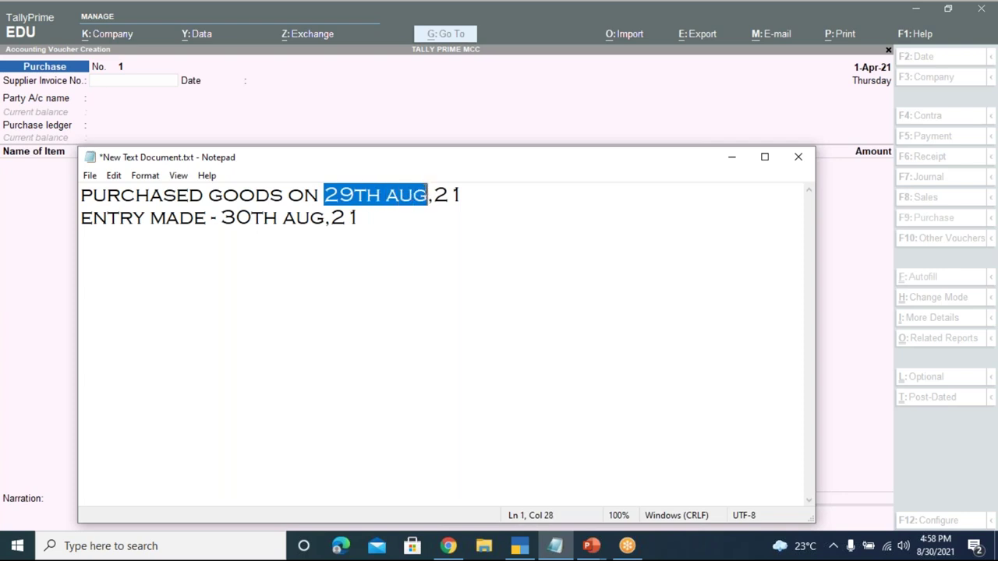
click(233, 86)
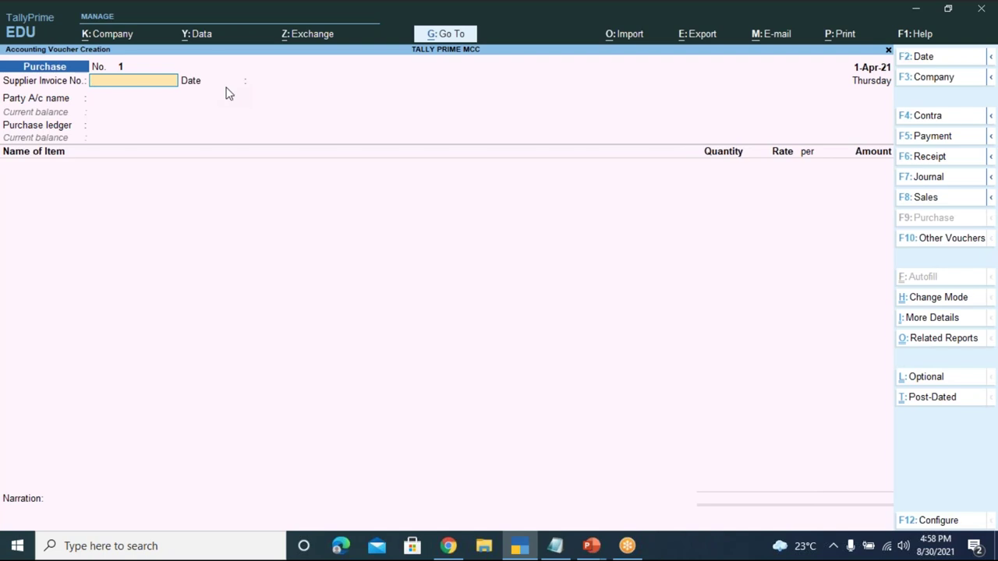
click(555, 546)
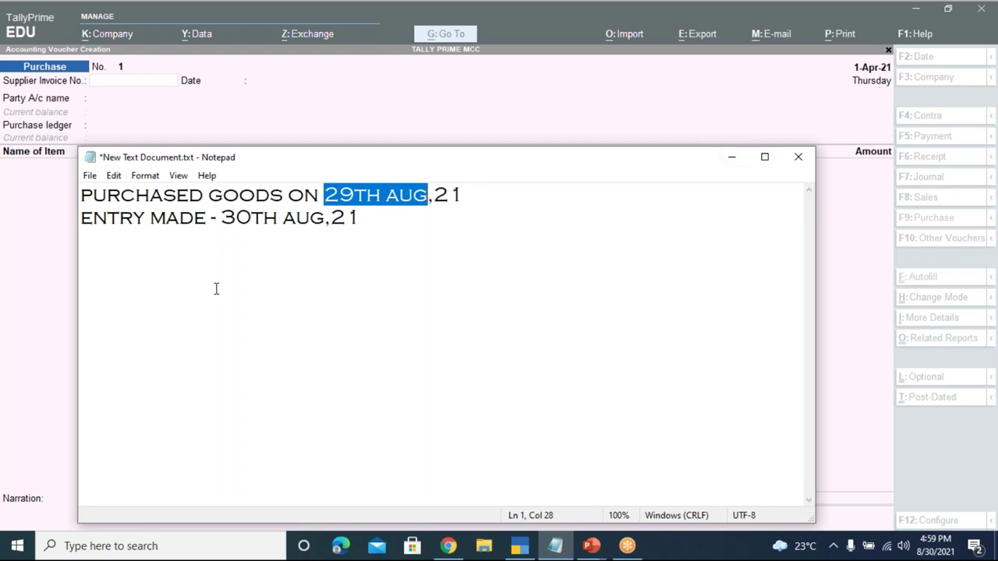
drag(220, 217, 317, 216)
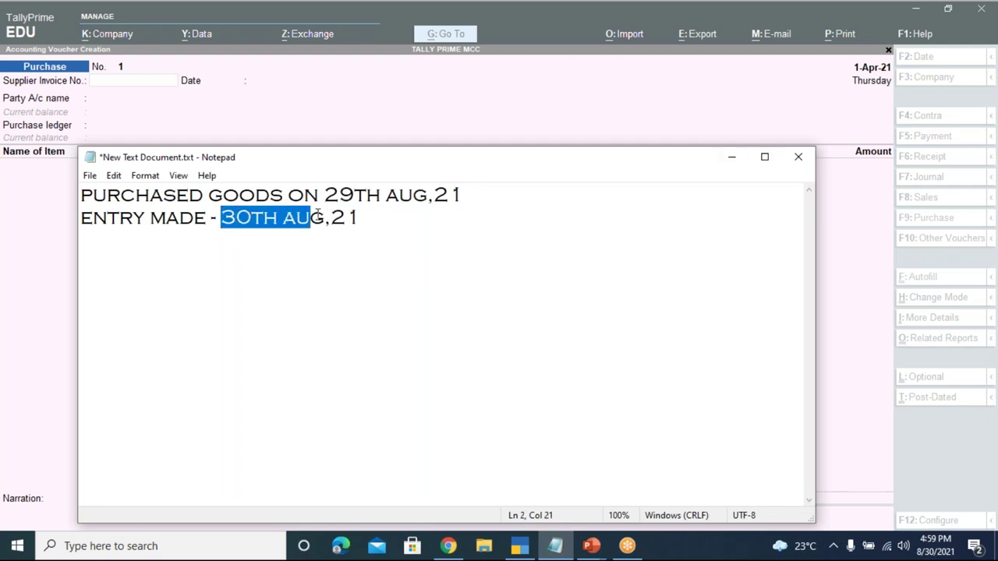
click(879, 92)
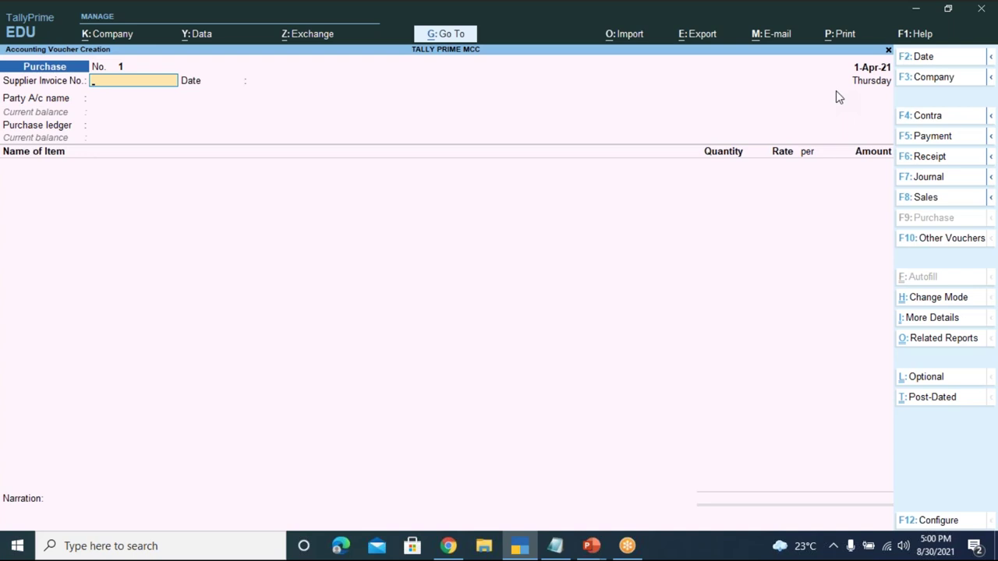
Step: Enter supplier invoice number 001 on the purchase voucher and keep 1-Apr-21 as the supplier invoice date
text(001)
key(Return)
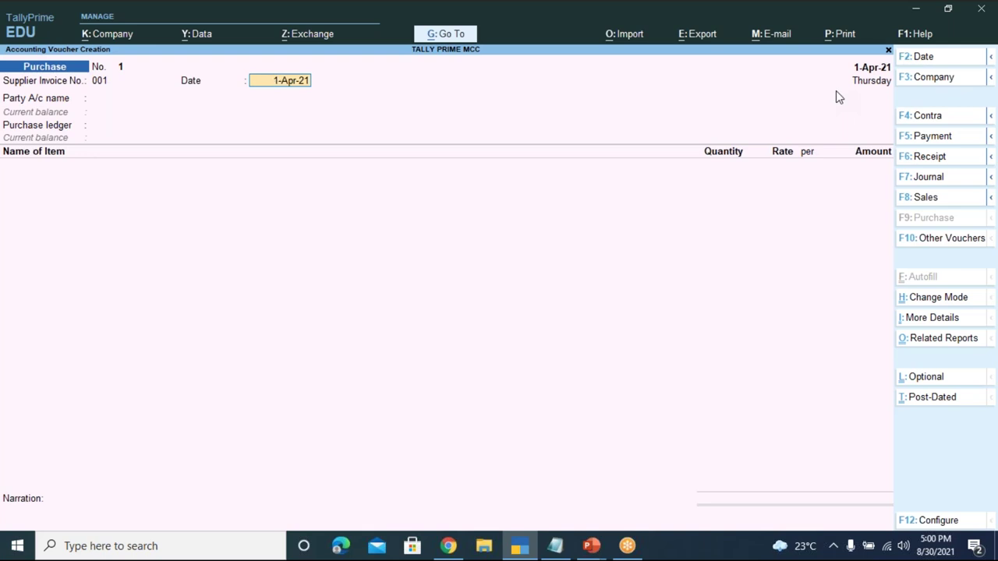
key(Return)
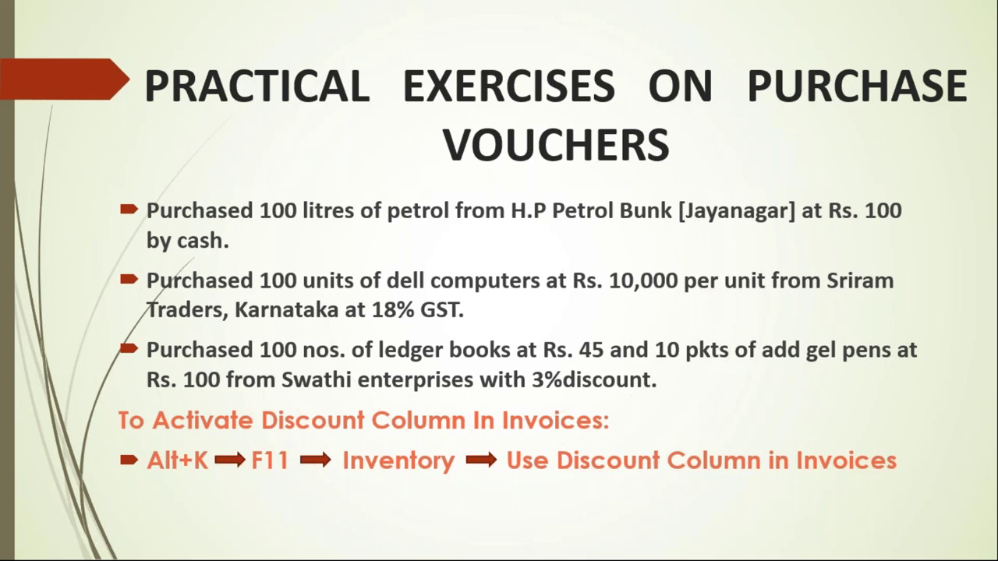
Step: Leave the purchase exercises slide, return to TallyPrime and start a party ledger named H.P Petrol Bunk A/c without an alias
key(Escape)
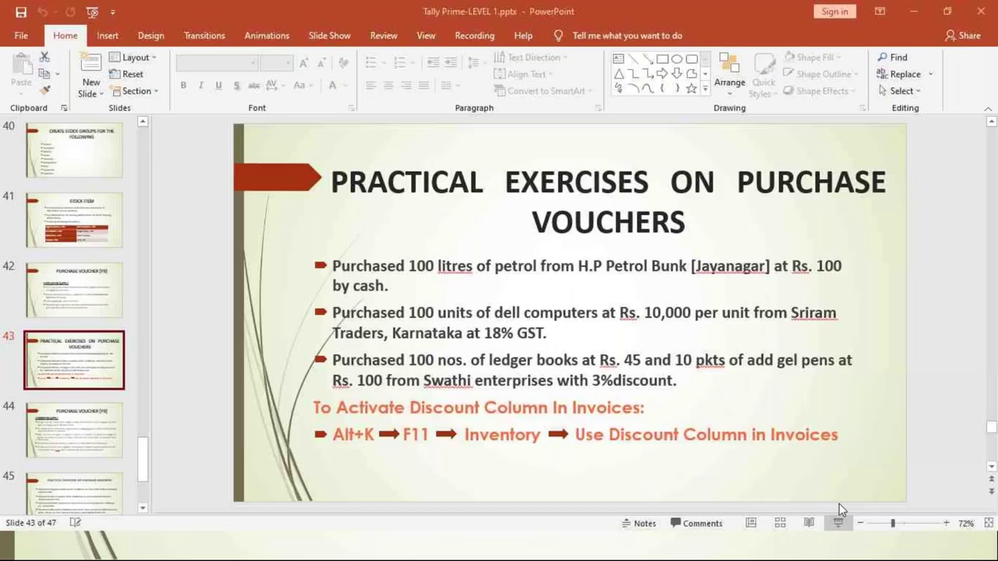
click(519, 546)
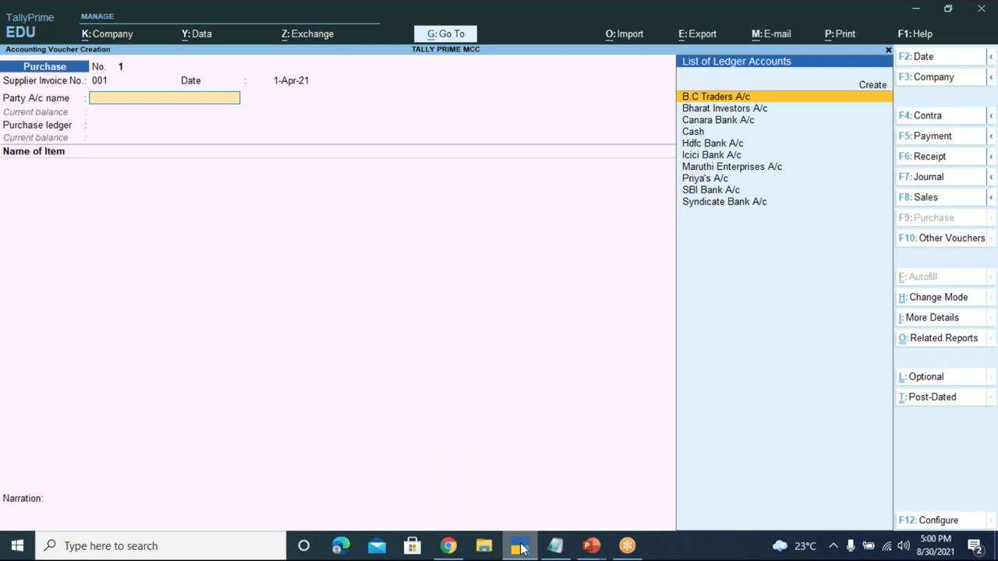
key(Up)
key(Return)
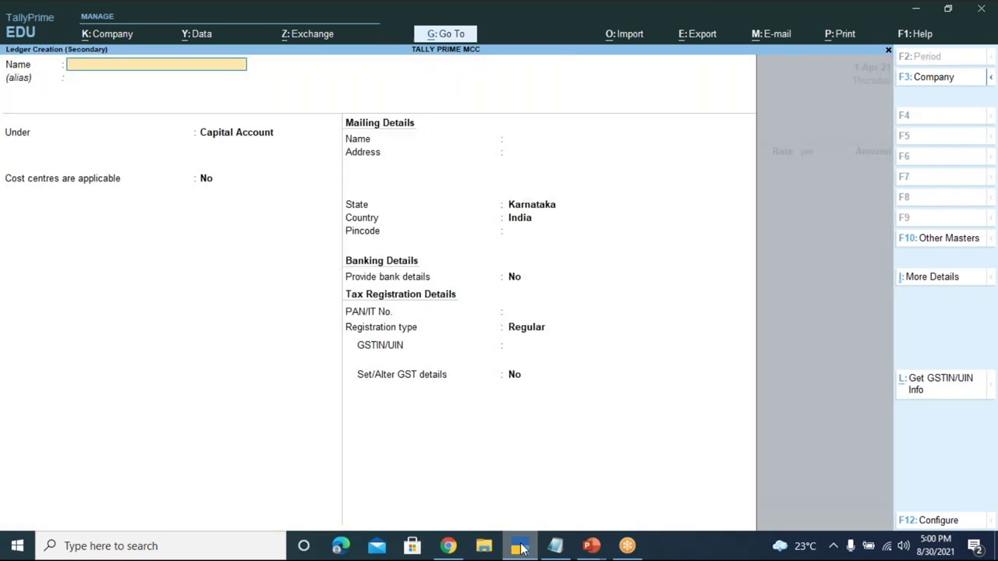
text(H.P Petrol Bunk A/c)
key(Return)
key(Return)
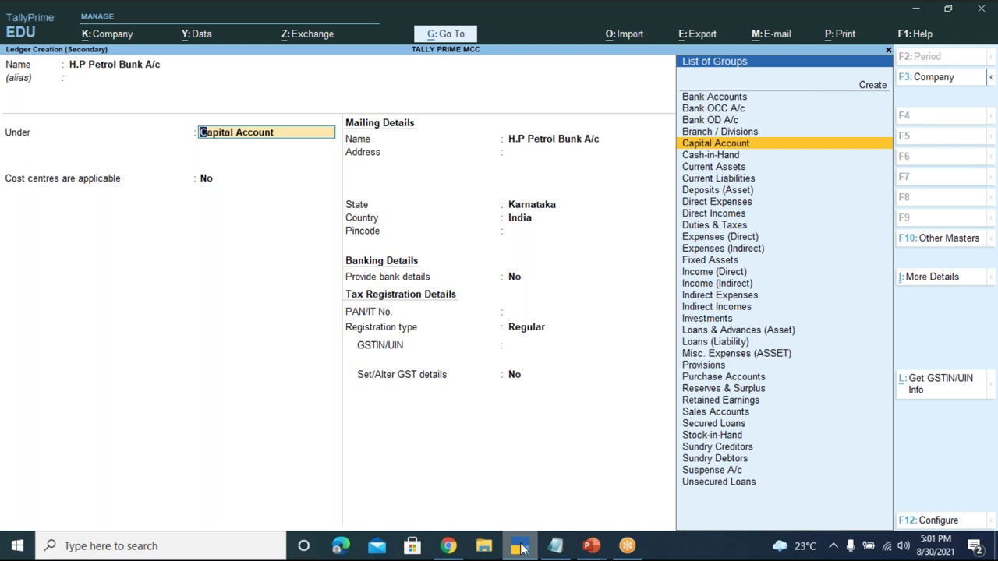
Step: Place the H.P Petrol Bunk A/c ledger under the Sundry Creditors group
key(Down)
key(Down)
key(Down)
key(Down)
key(Down)
key(Down)
key(Down)
key(Down)
key(Down)
key(Down)
key(Down)
key(Down)
key(Down)
key(Down)
key(Down)
key(Down)
key(Down)
key(Down)
key(Down)
key(Down)
key(Down)
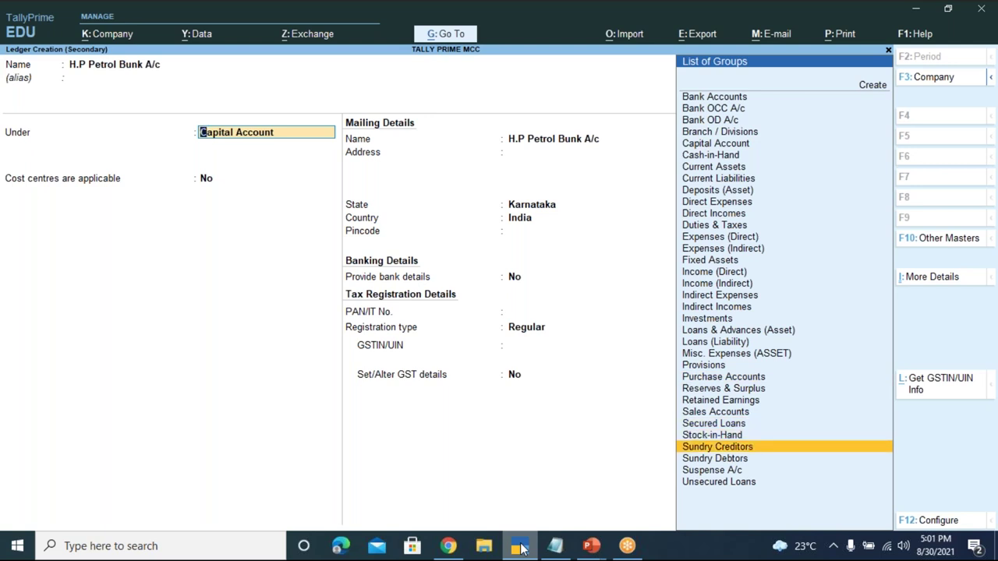
key(Return)
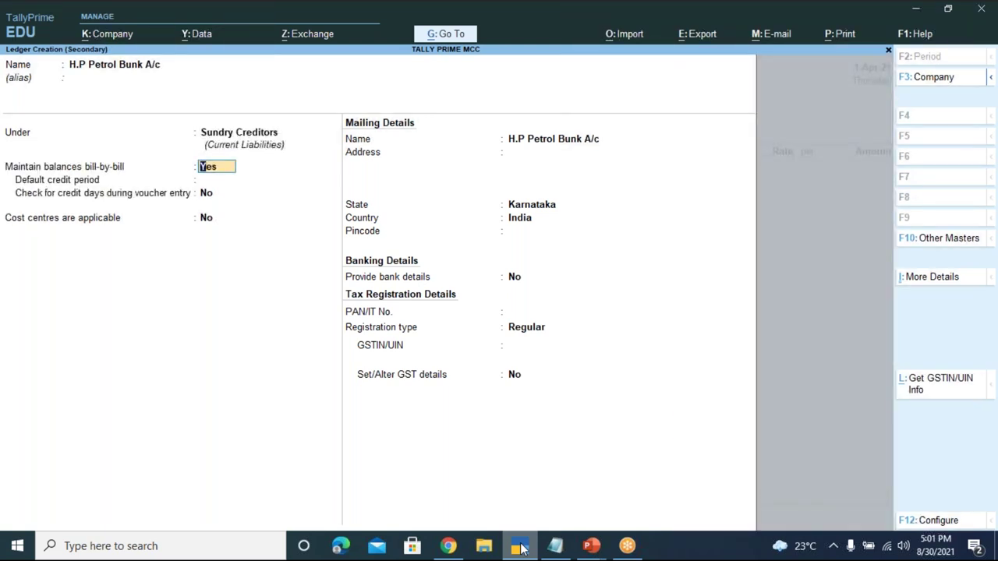
Step: Keep the ledger's bill-by-bill, cost centre, mailing and bank defaults, leaving the credit period, pincode and PAN blank
key(Return)
key(Return)
key(Return)
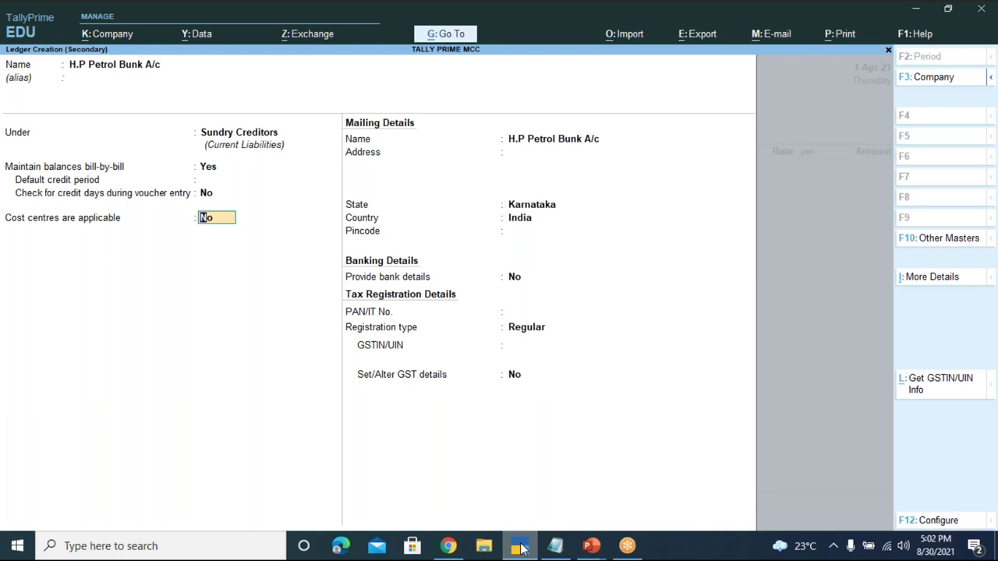
key(Return)
key(Return)
key(Return)
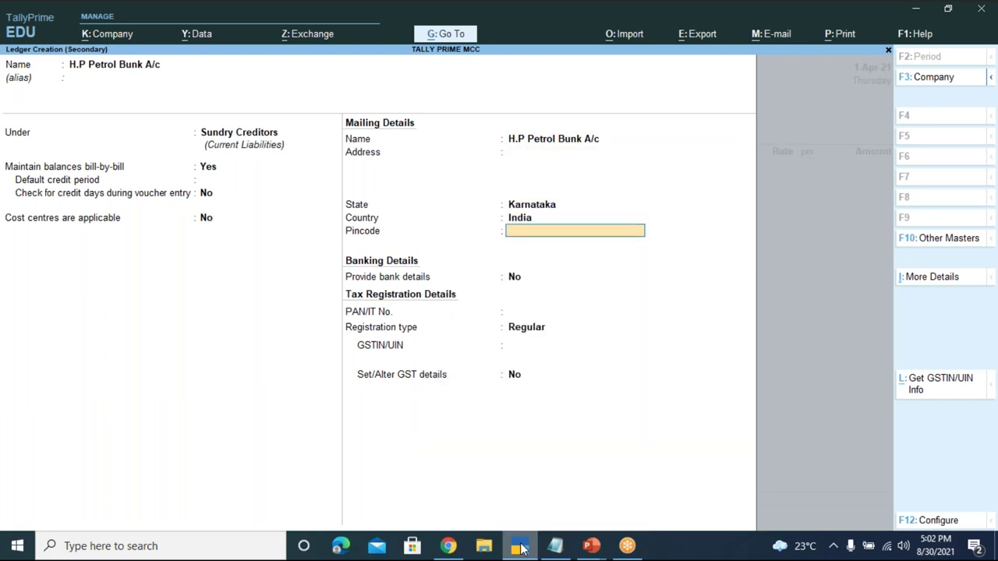
key(Return)
key(Return)
key(Return)
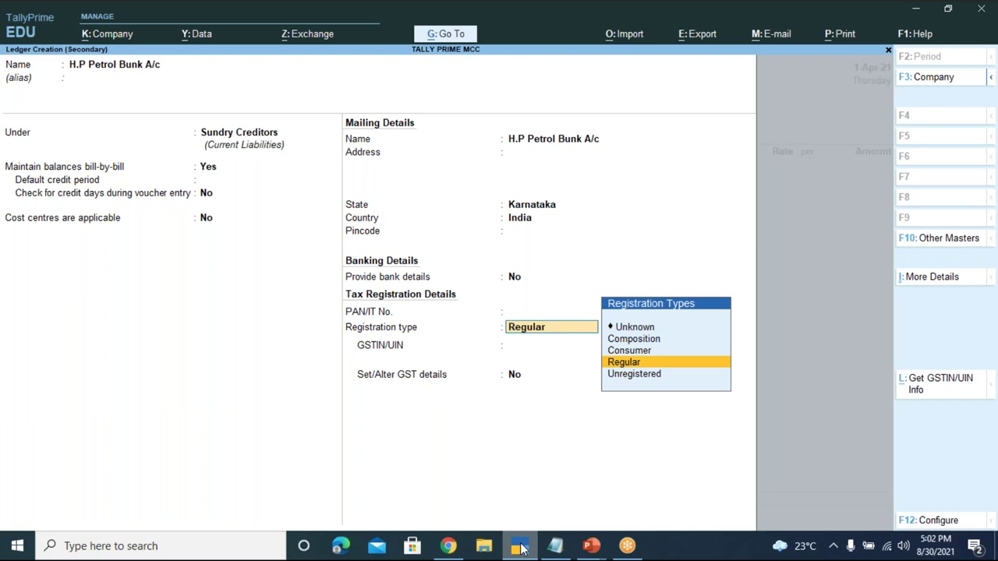
Step: Keep the ledger's registration type as Regular and enter the party's GSTIN/UIN
key(Return)
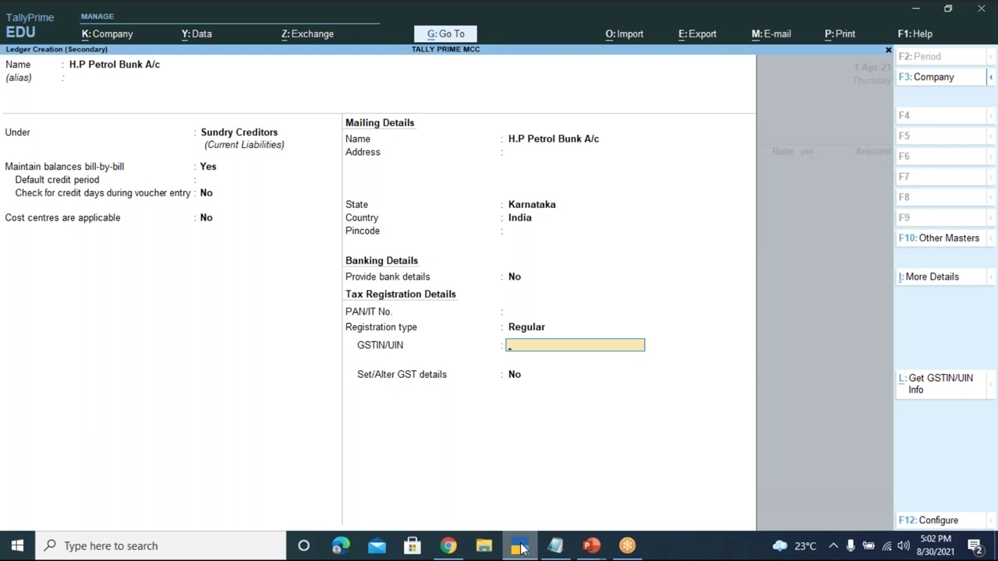
text(2)
text(9)
text(UIOPY)
text(YU)
key(BackSpace)
key(BackSpace)
key(BackSpace)
key(BackSpace)
text(II9087UIO9)
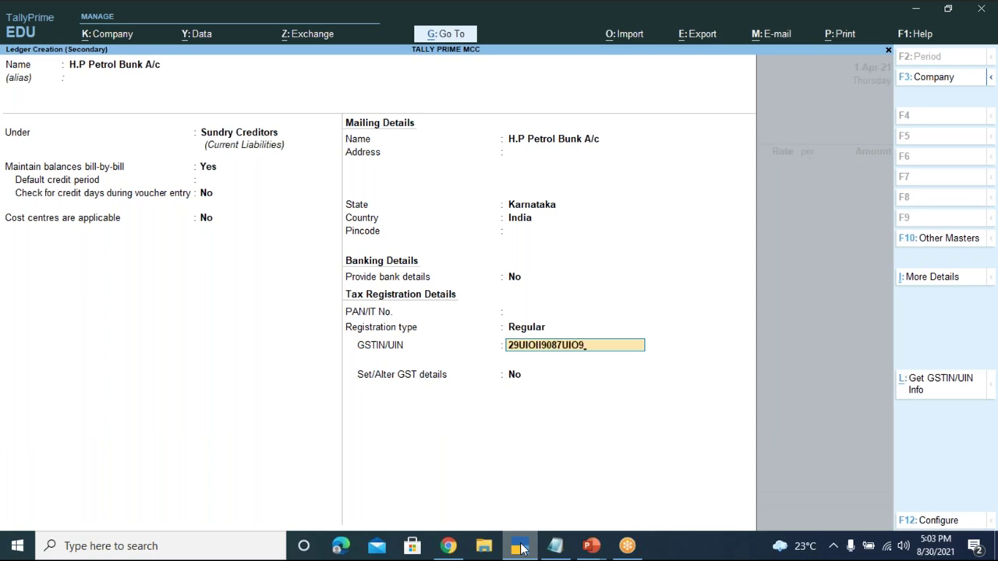
key(Return)
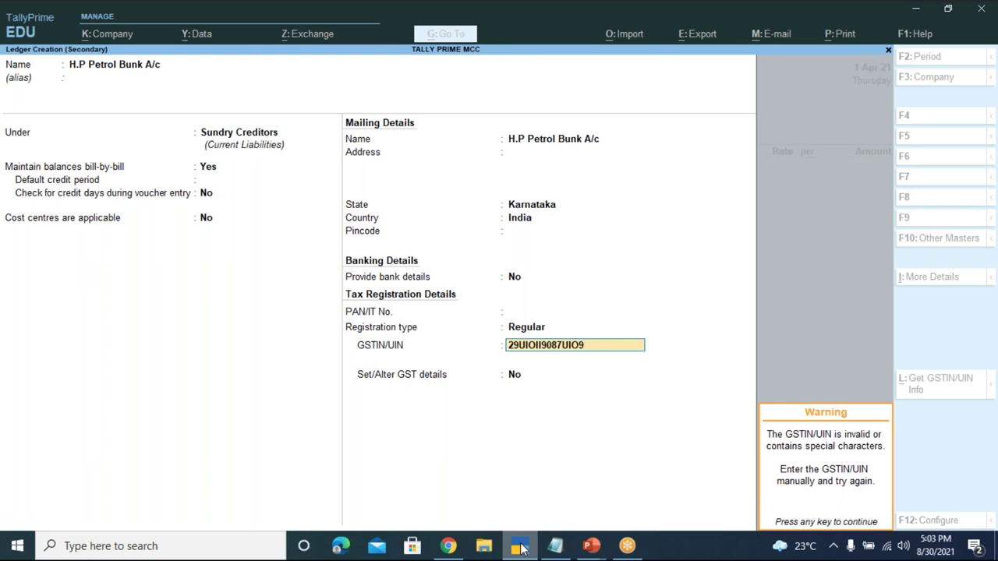
key(Return)
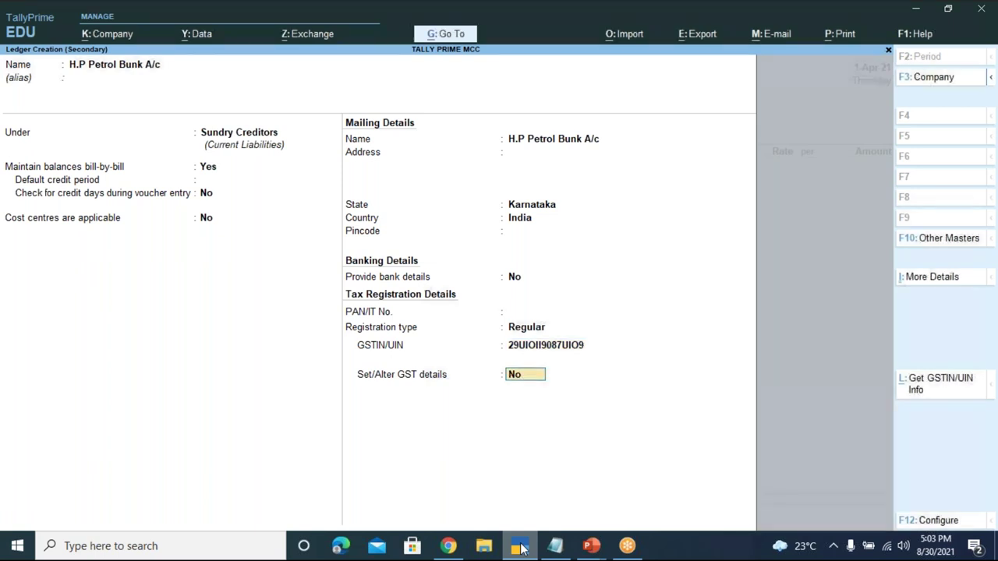
Step: Enable setting of GST details for the H.P Petrol Bunk A/c ledger, keep the Regular registration defaults with party type Not Applicable, and save the ledger
text(y)
key(Return)
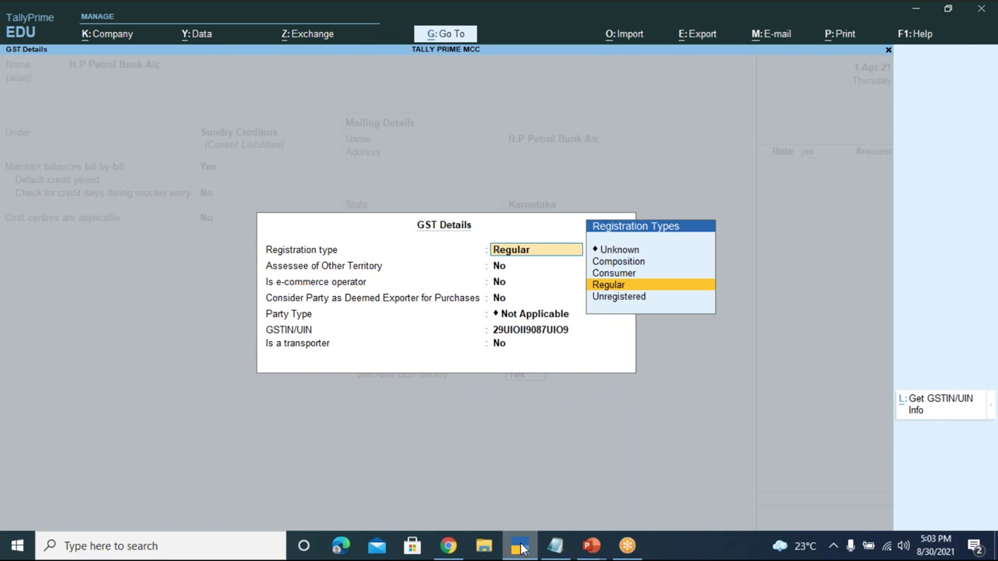
key(Return)
key(Return)
key(Return)
key(Return)
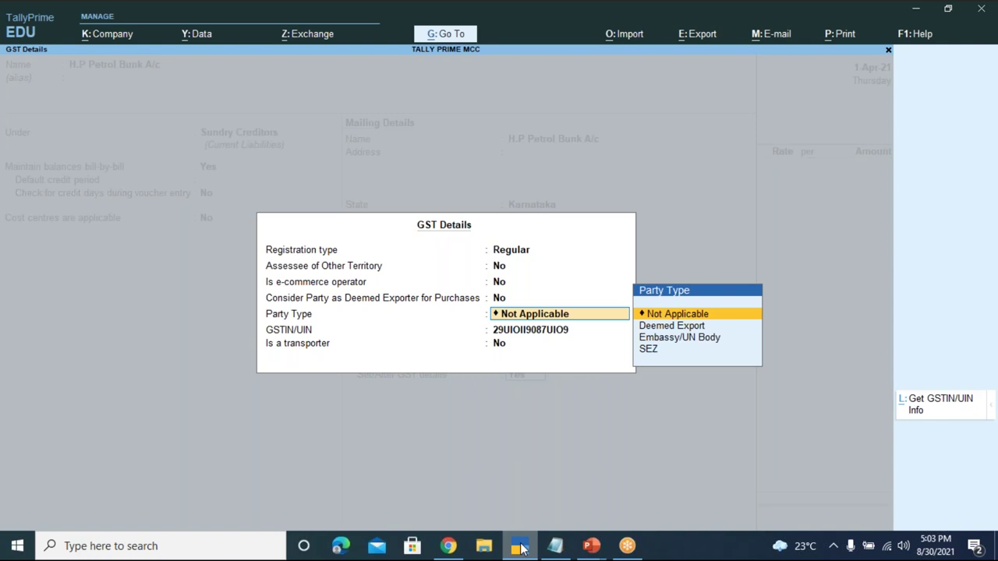
key(Return)
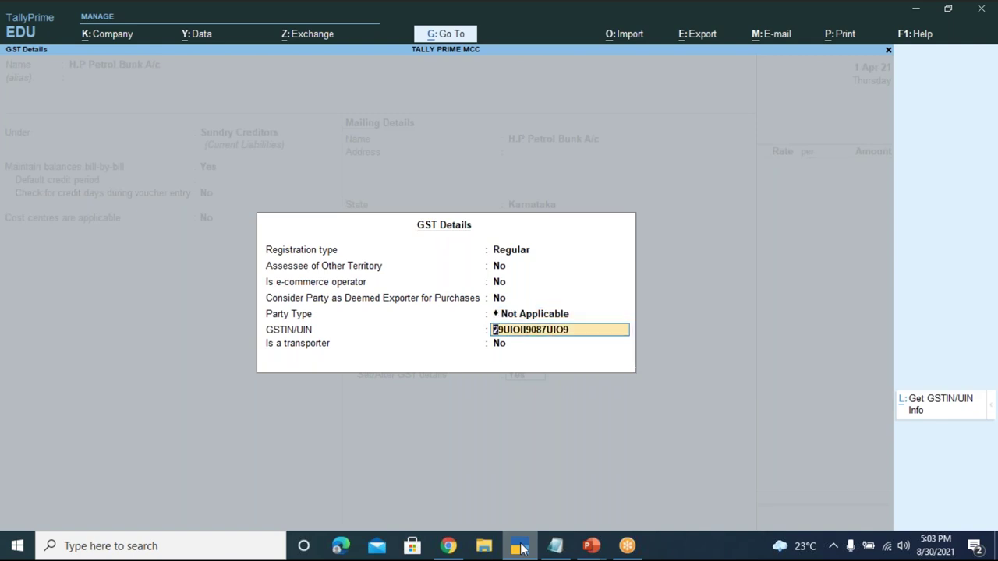
key(Return)
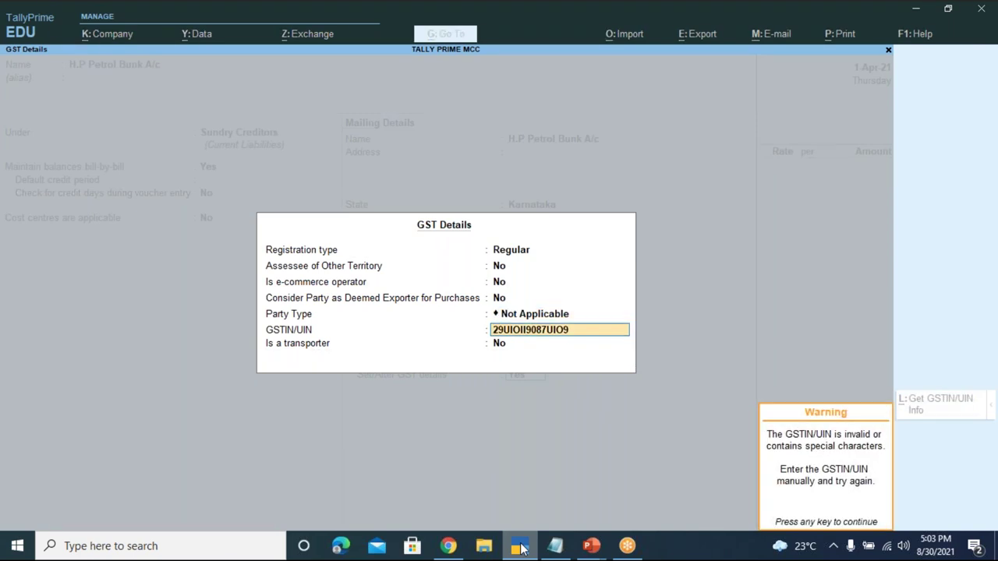
key(Return)
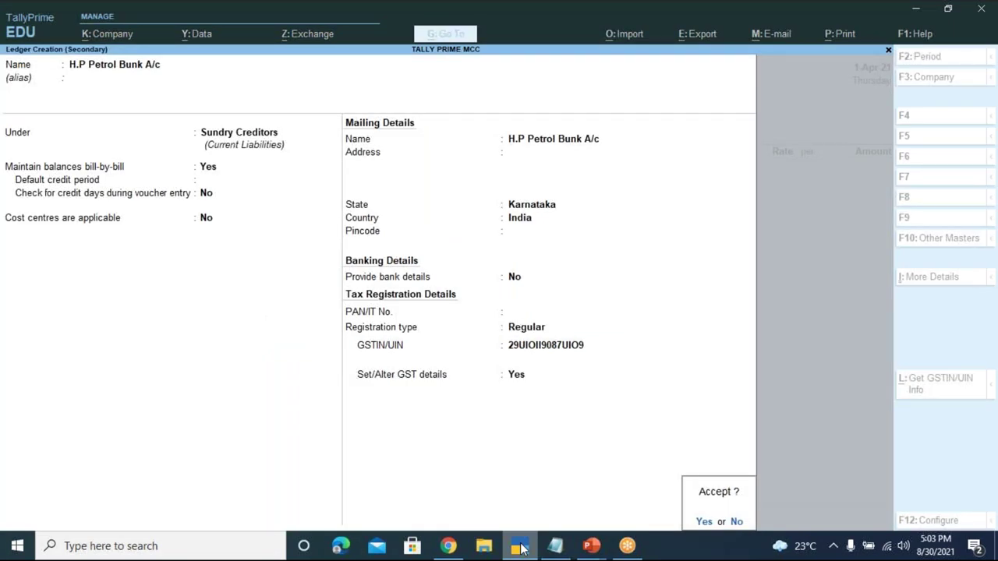
key(Return)
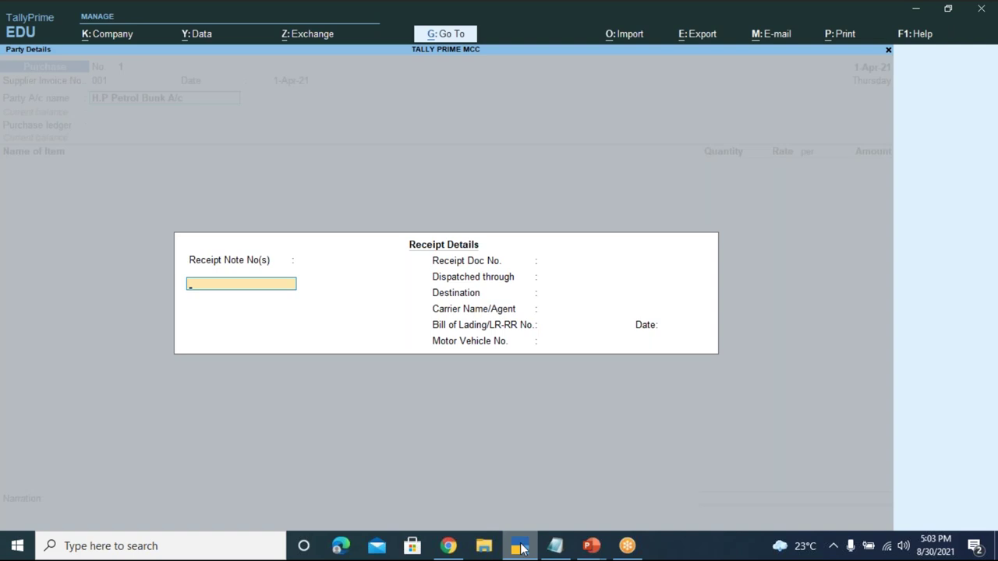
Step: Leave all receipt details of the purchase voucher blank, from the receipt note number through the motor vehicle number
key(Return)
key(Return)
key(Return)
key(Return)
key(Return)
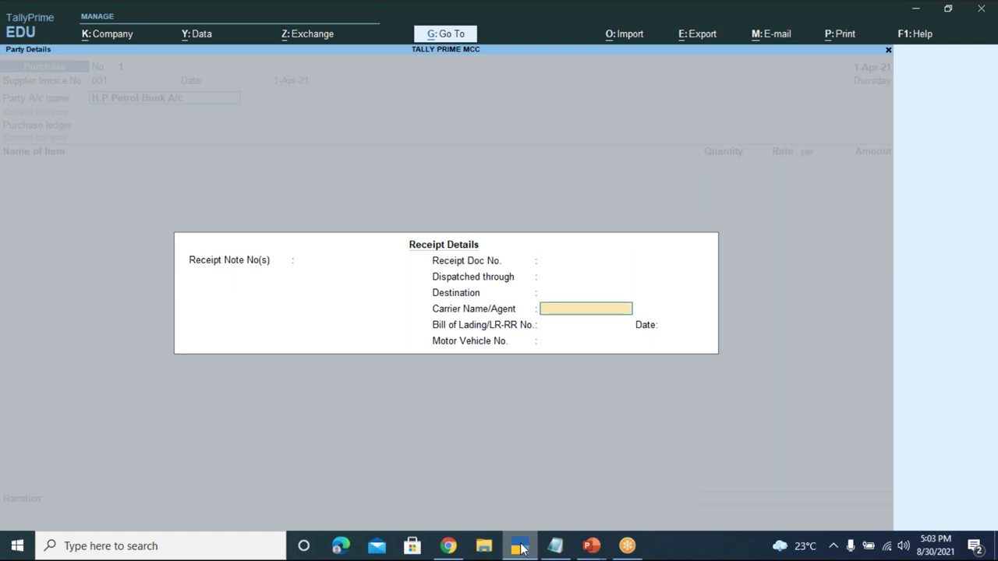
key(Return)
key(Return)
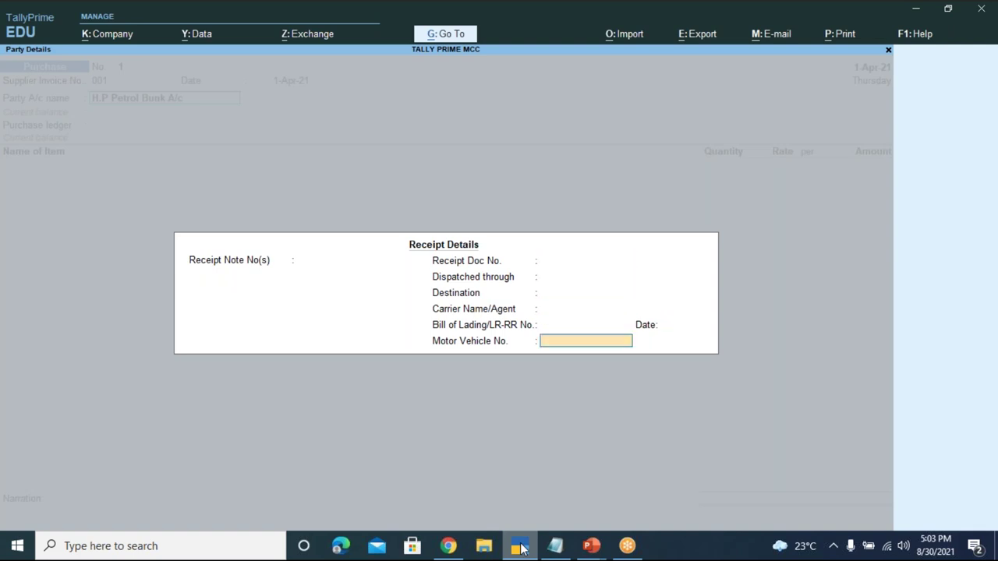
key(Return)
Step: Keep the supplier and mailing name in the party details and enter the supplier's postal address over four lines
key(Return)
key(Return)
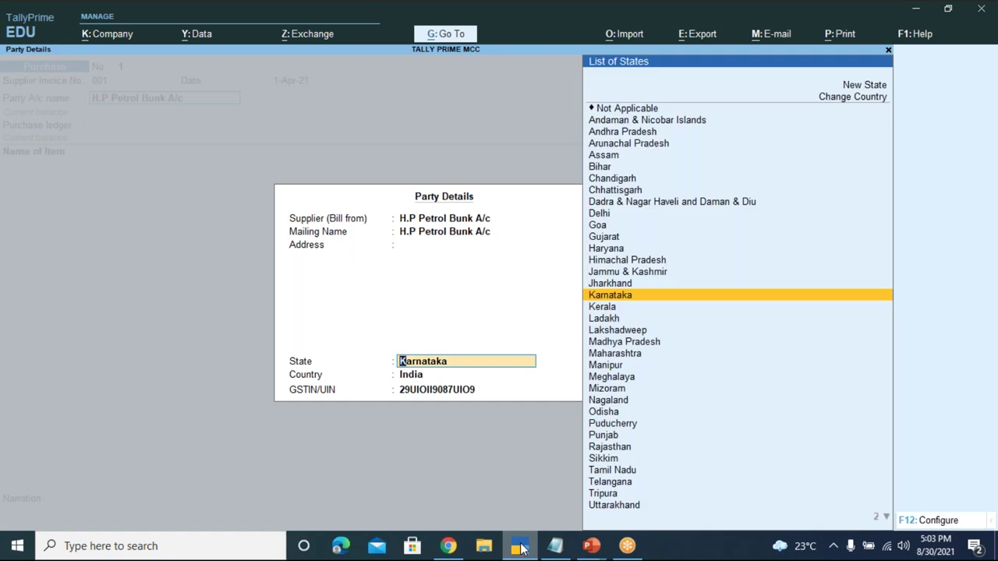
key(BackSpace)
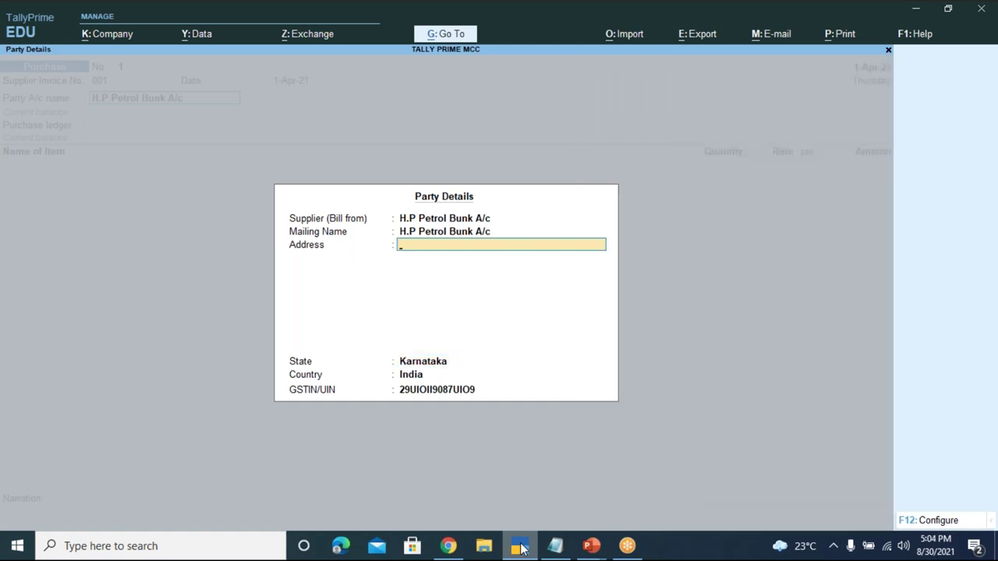
text(No.8, 8th cross)
key(Return)
text(4th Bloc)
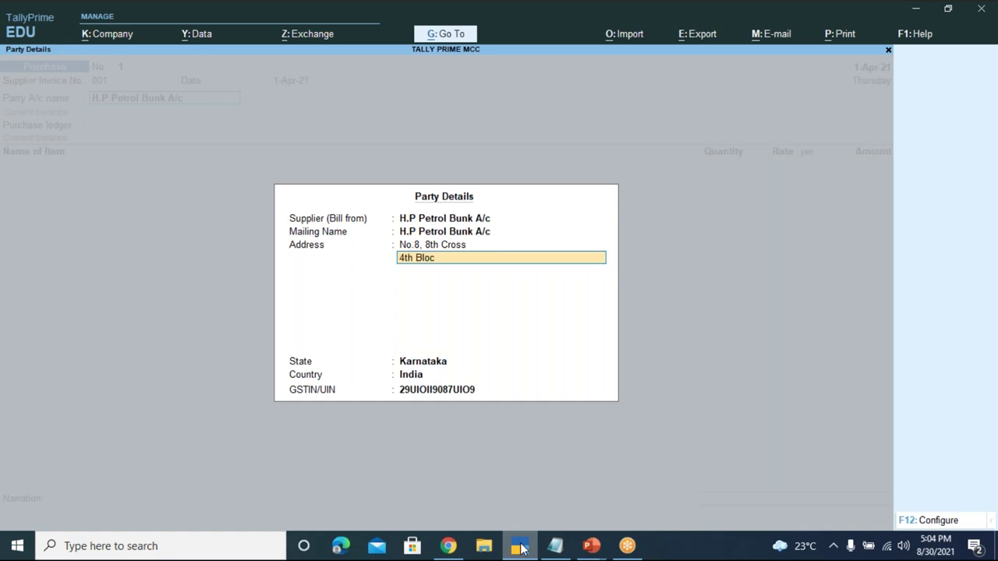
text(k)
key(Return)
text(Jay)
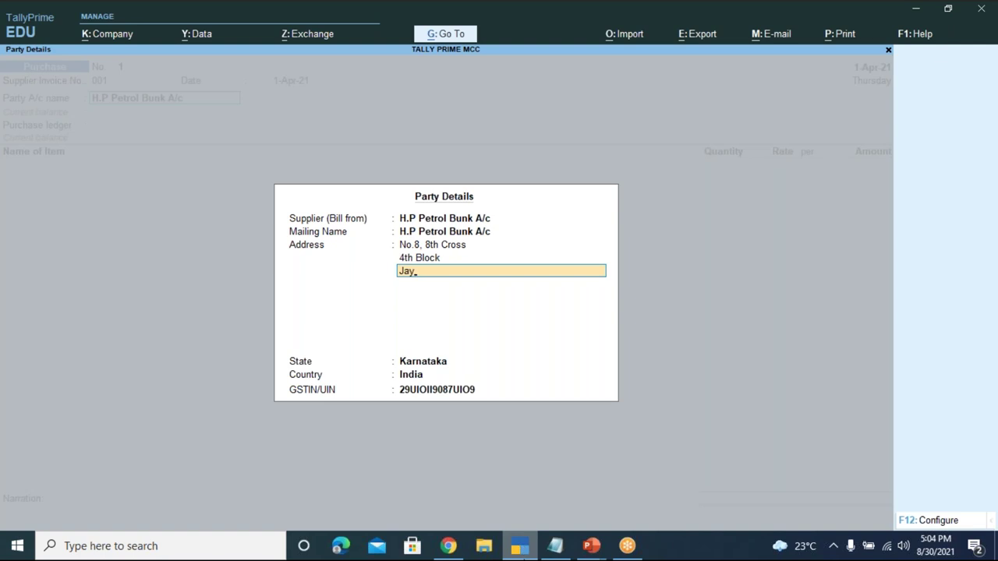
text(anagar)
key(Return)
text(Ban)
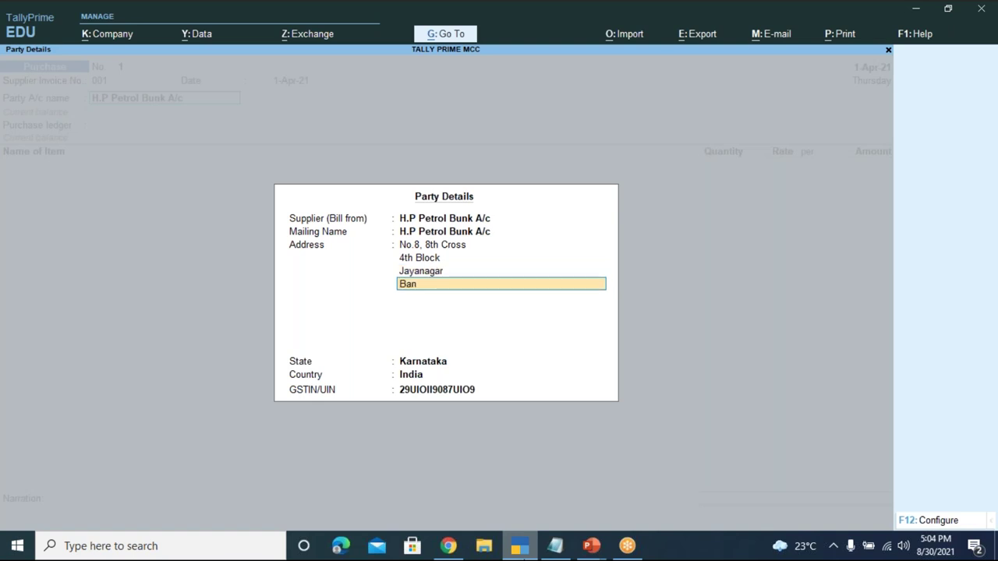
text(galore-560011)
key(Return)
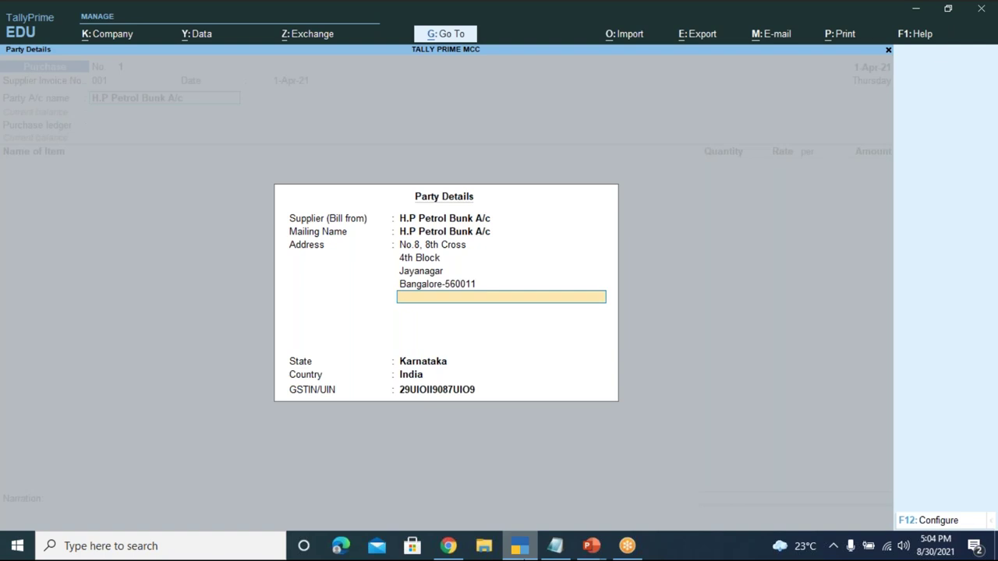
Step: Keep Karnataka as the state and the existing GSTIN/UIN, and accept the party details
key(Return)
key(Return)
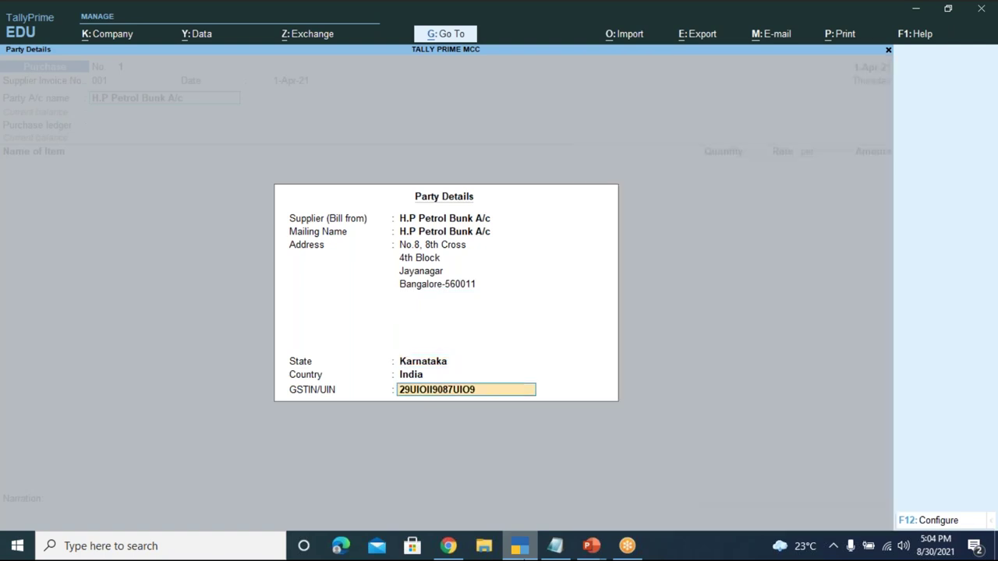
key(Return)
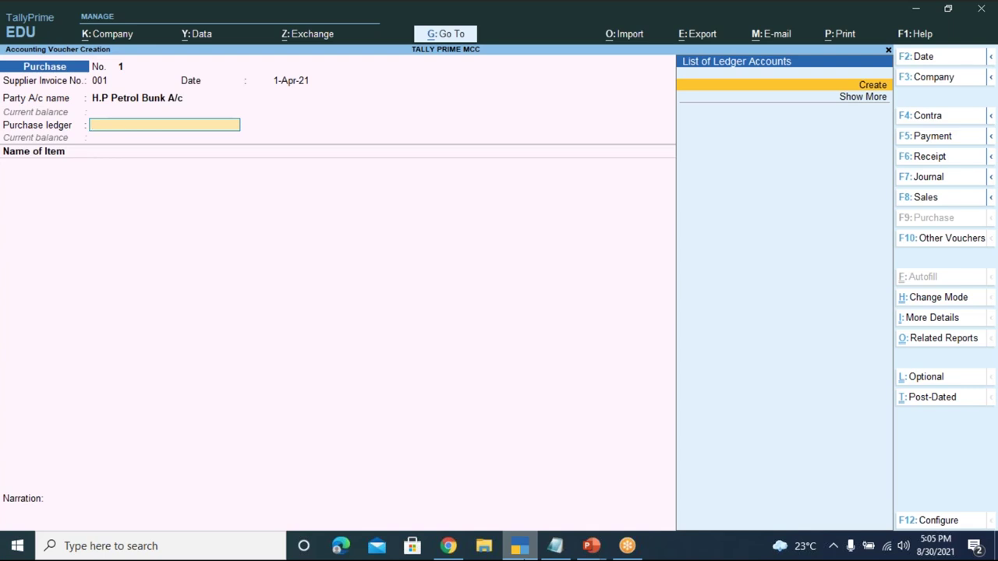
Step: Start a new ledger from the voucher's purchase ledger field, naming it Purchase A/c without an alias
key(alt+c)
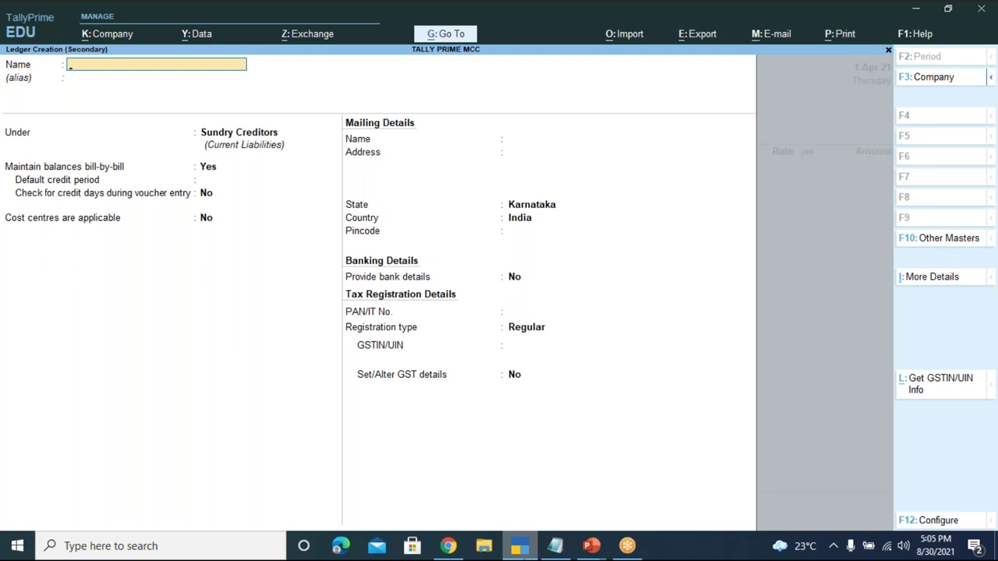
text(Purchase a/c)
key(Return)
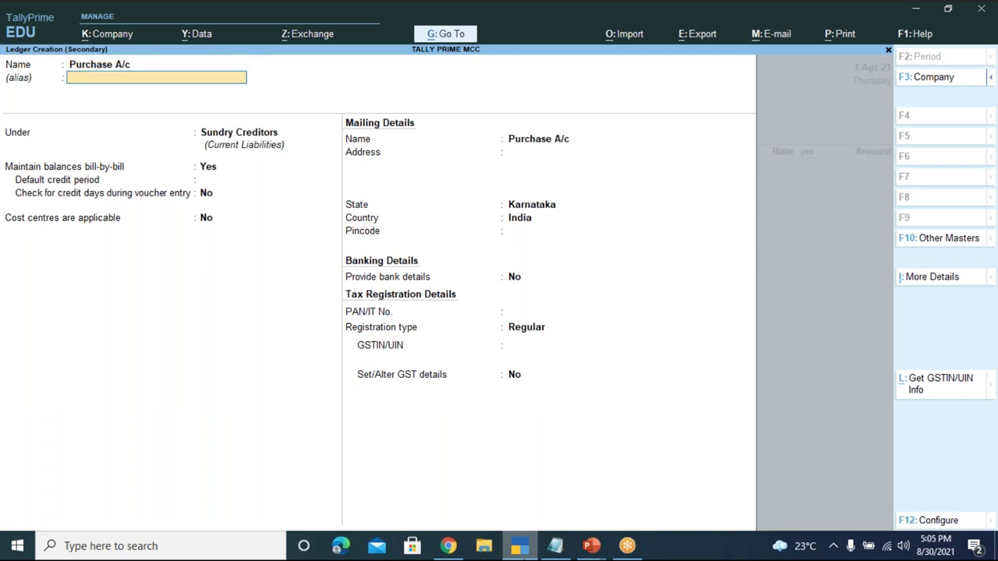
key(Return)
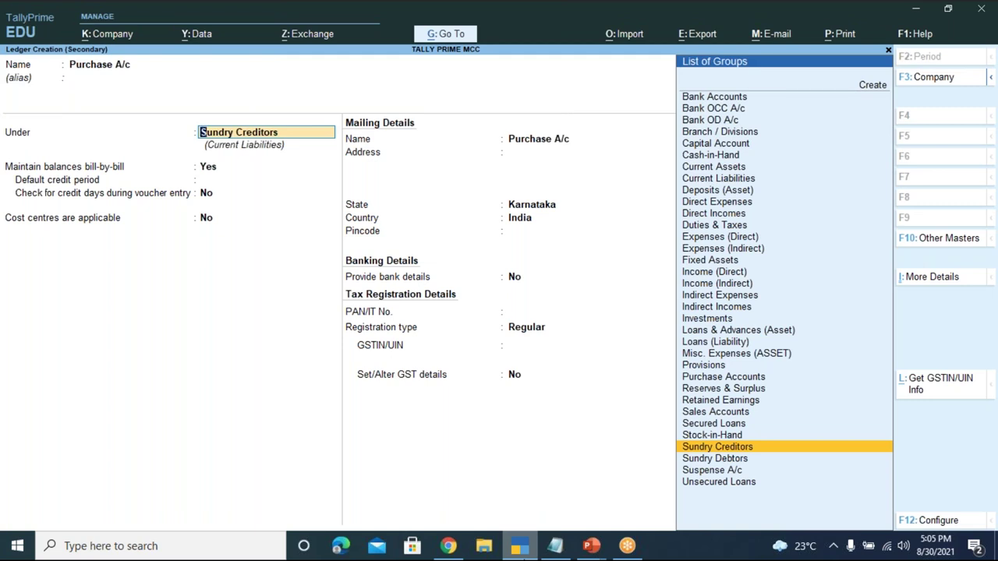
Step: Place the Purchase A/c ledger under the Purchase Accounts group
key(Up)
key(Up)
key(Up)
key(Up)
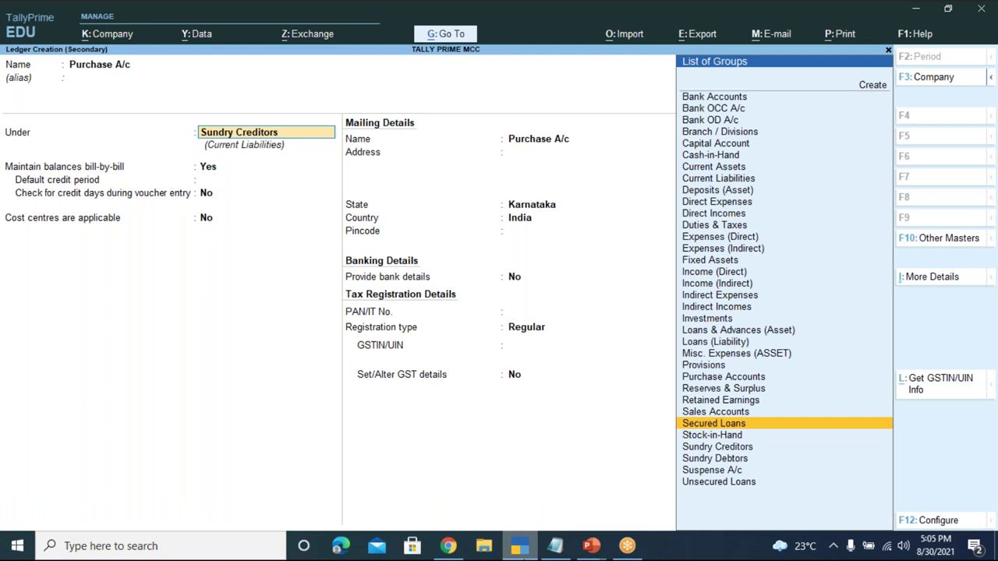
key(Up)
key(Up)
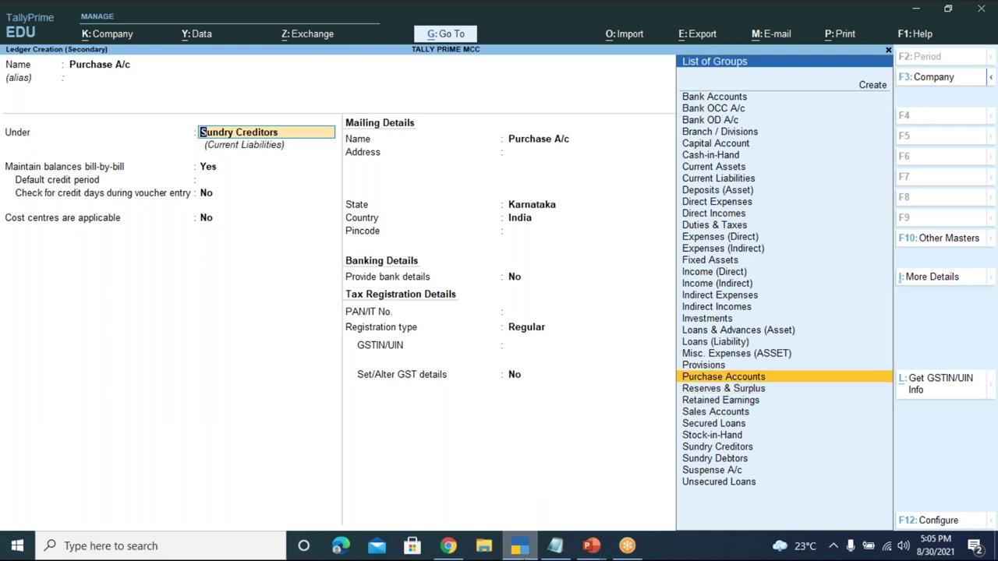
key(Return)
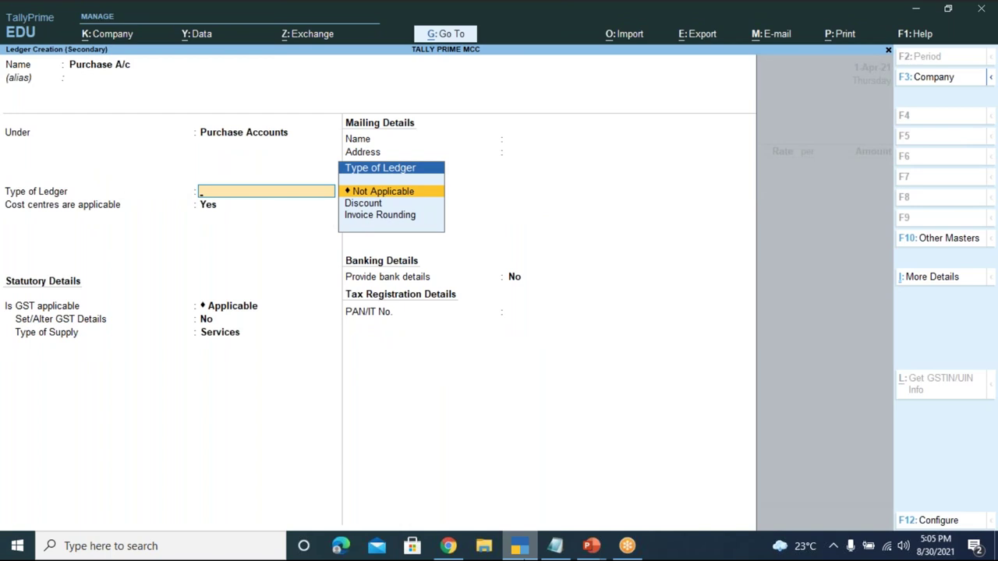
Step: Set the Purchase A/c ledger's type to Not Applicable and its cost centres to No
key(Return)
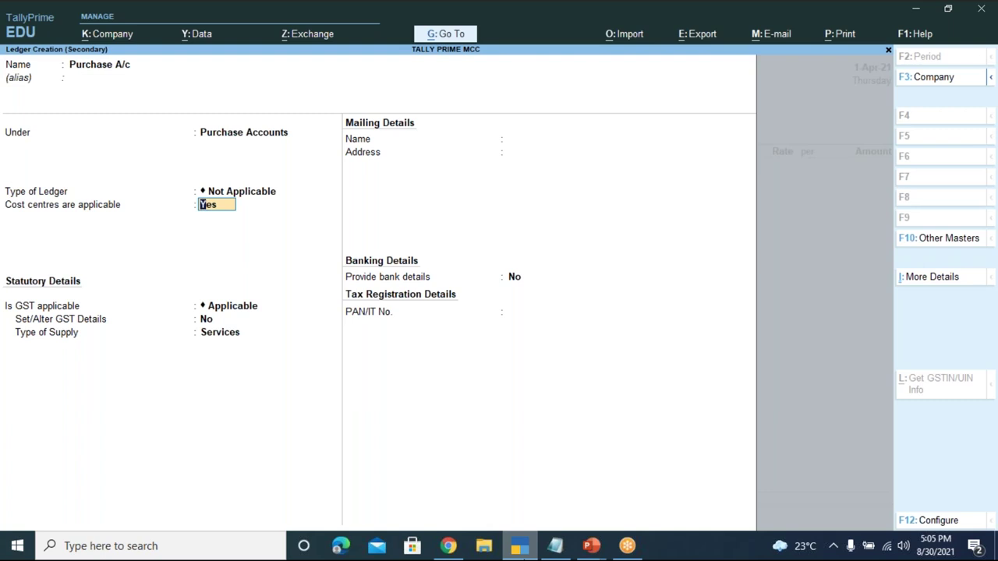
text(no)
key(Return)
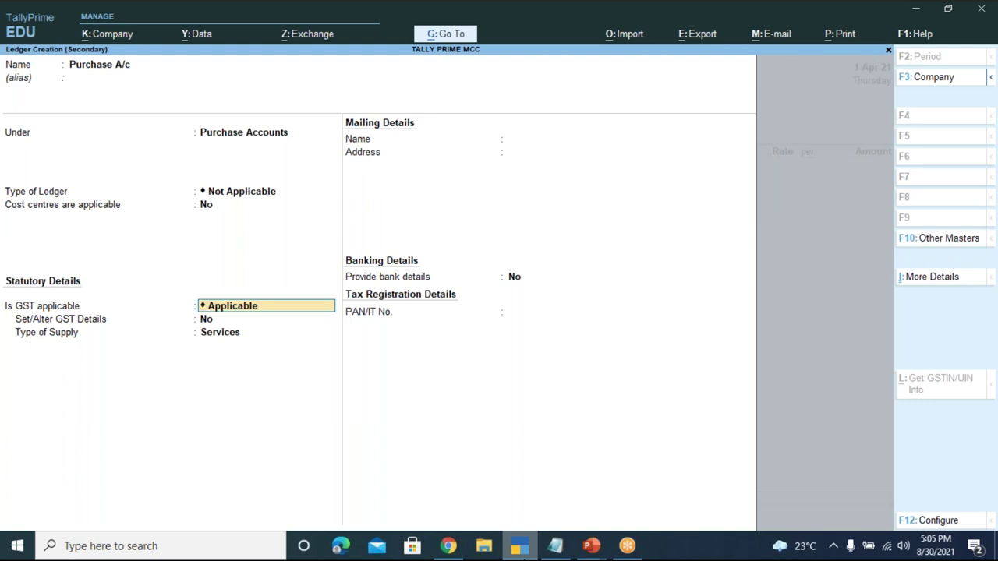
Step: Keep GST applicable without altering its details, set the type of supply to Goods, and save the Purchase A/c ledger without bank details
key(Return)
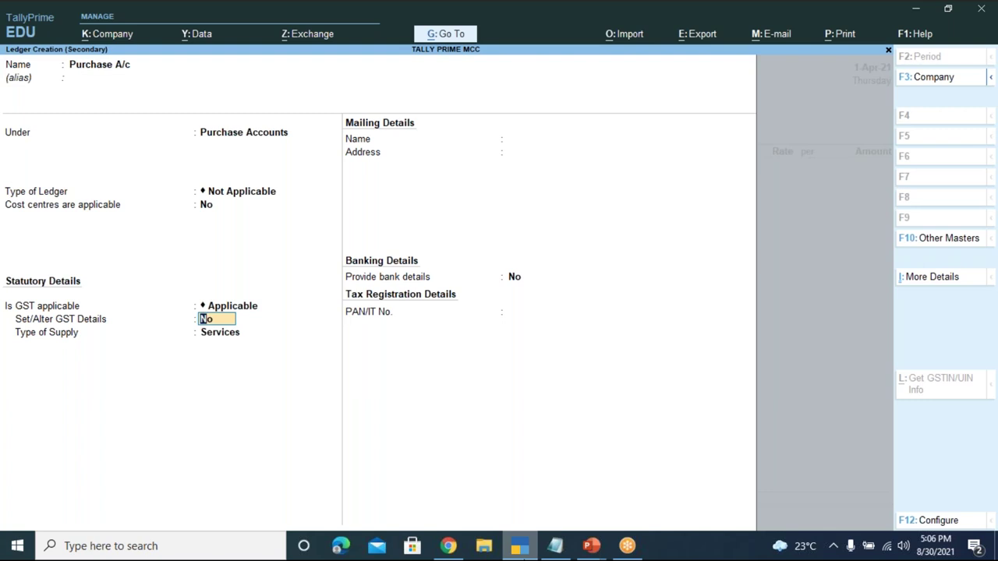
key(Return)
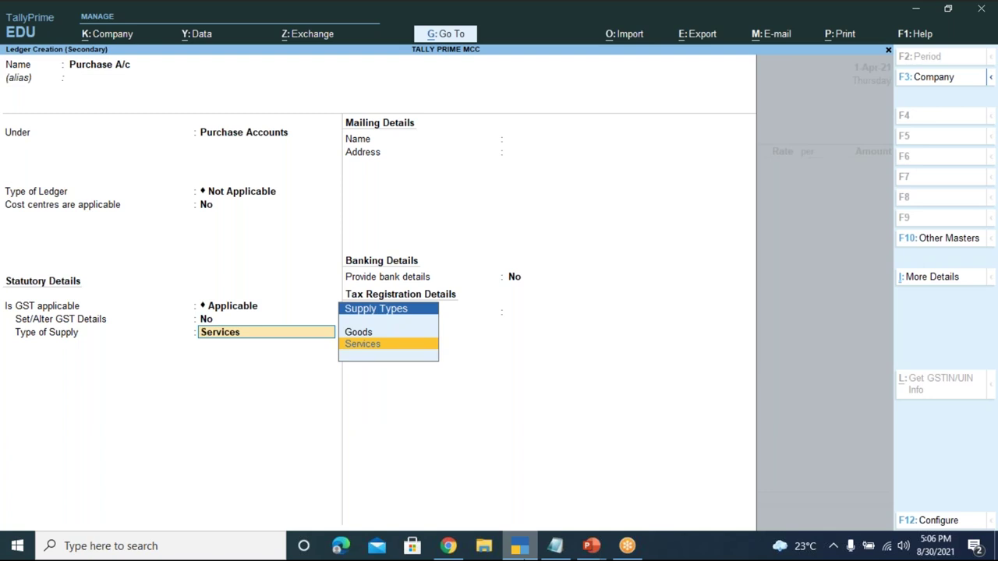
key(Up)
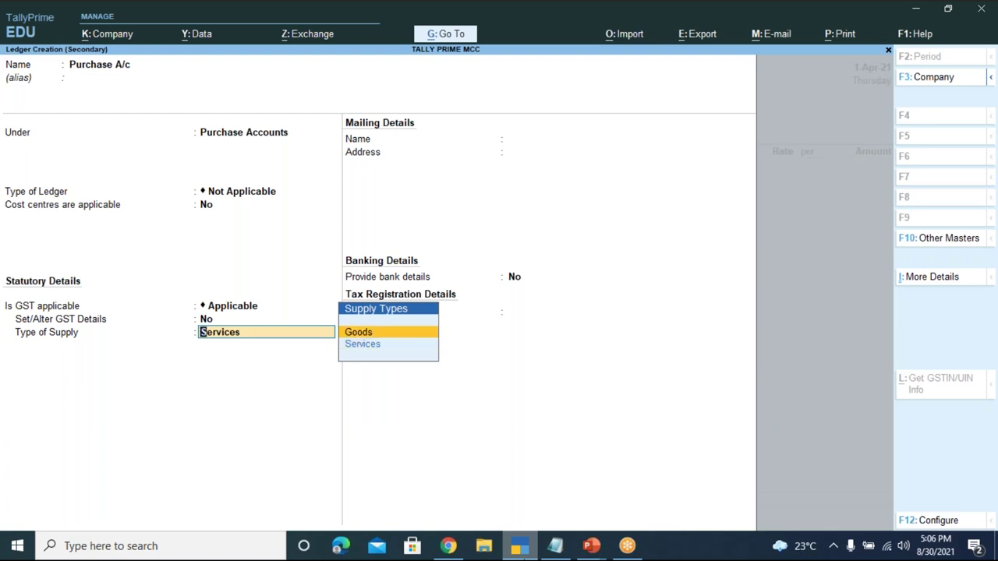
key(Return)
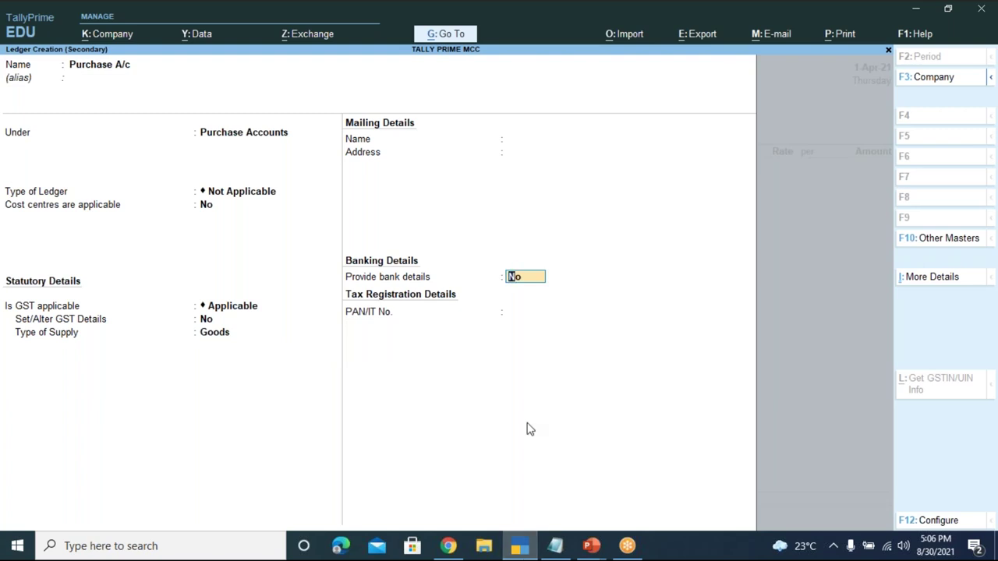
key(Return)
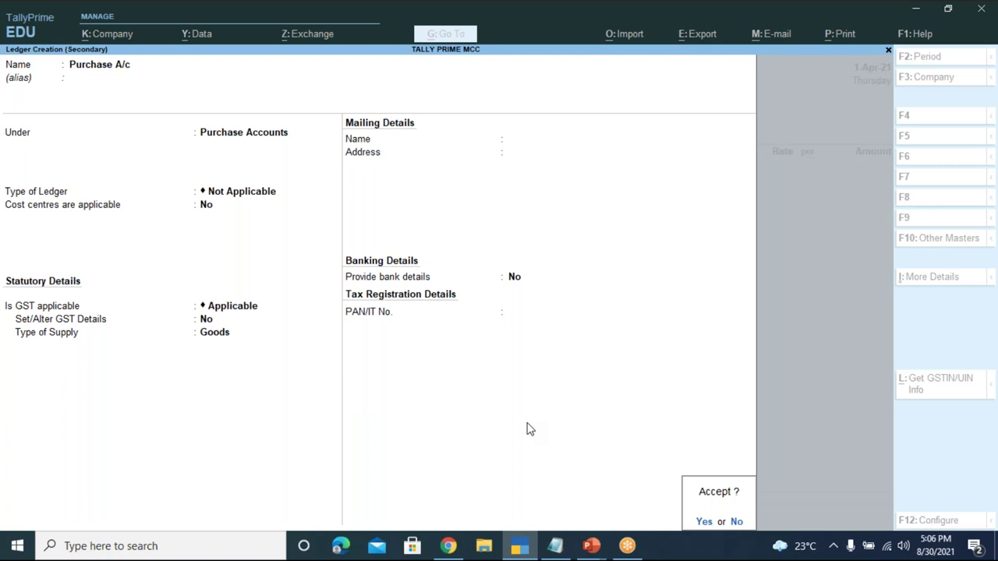
key(Return)
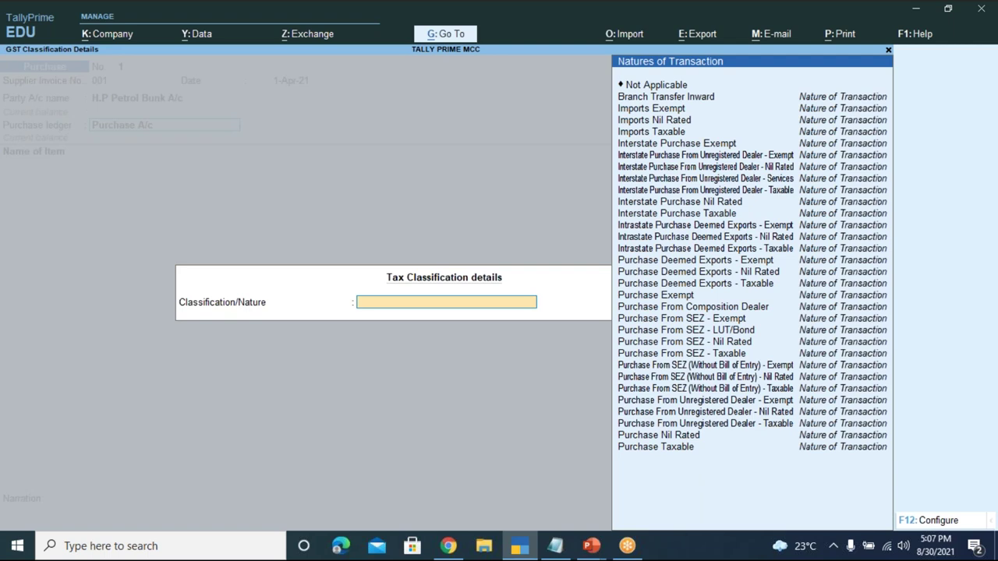
Step: Switch to the open Notepad document and remove all of its existing text
click(548, 551)
key(ctrl+a)
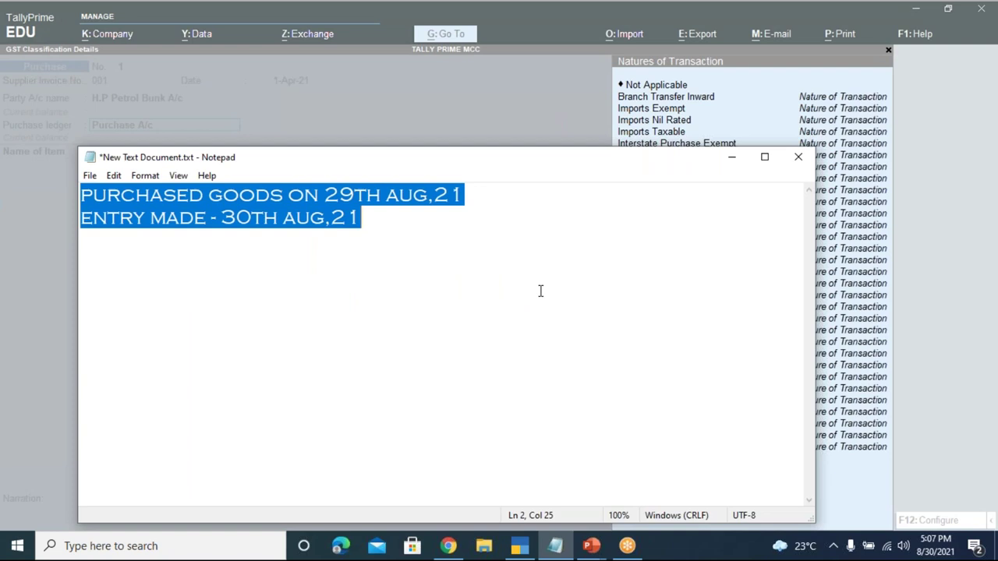
key(ctrl+x)
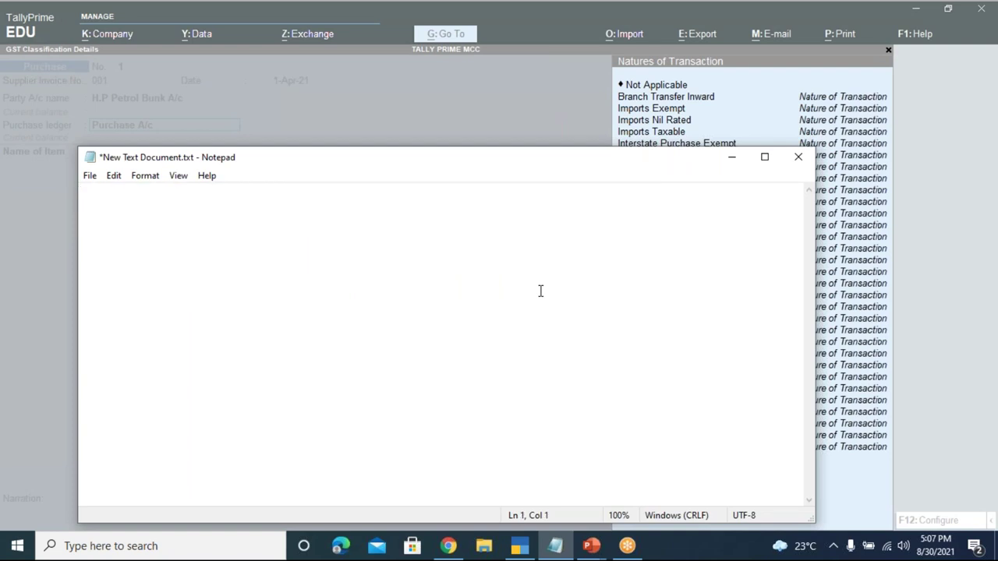
Step: Write the note line "INTRASTATE PURCHASE - CLASSIFICATION - PURCHASE TAXABLE" and start a new line
text(INTRA)
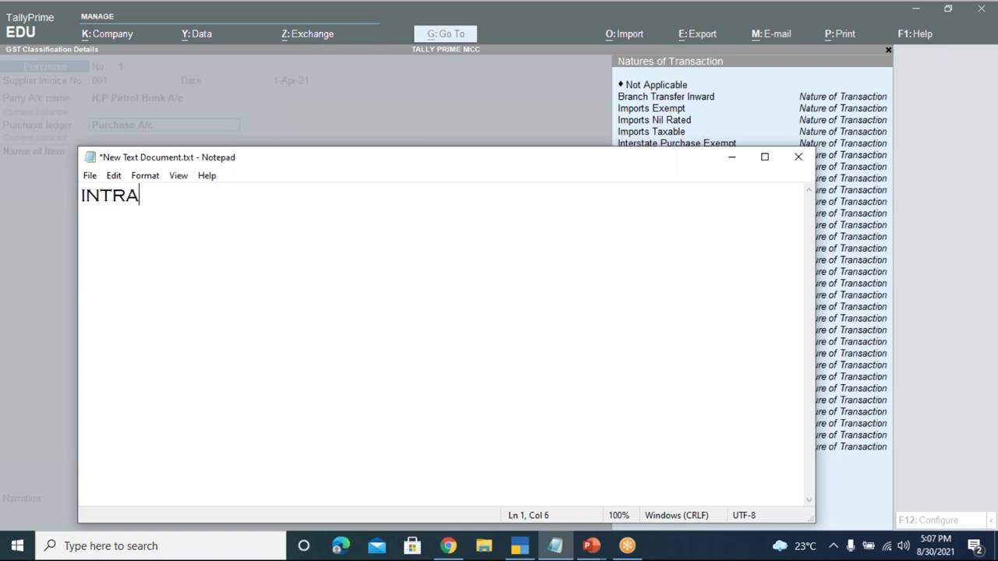
text(STATE PUC)
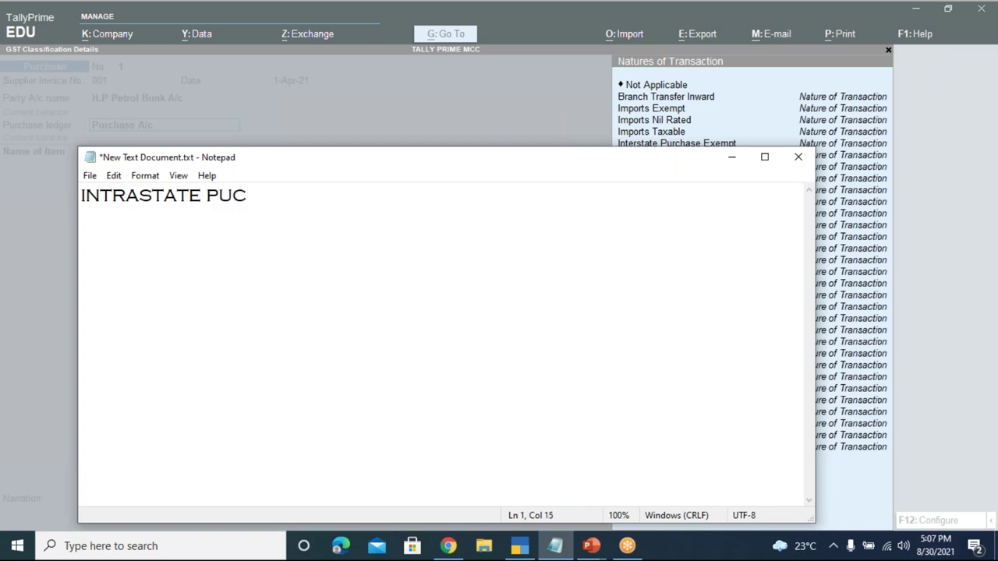
key(BackSpace)
text(RCHASE )
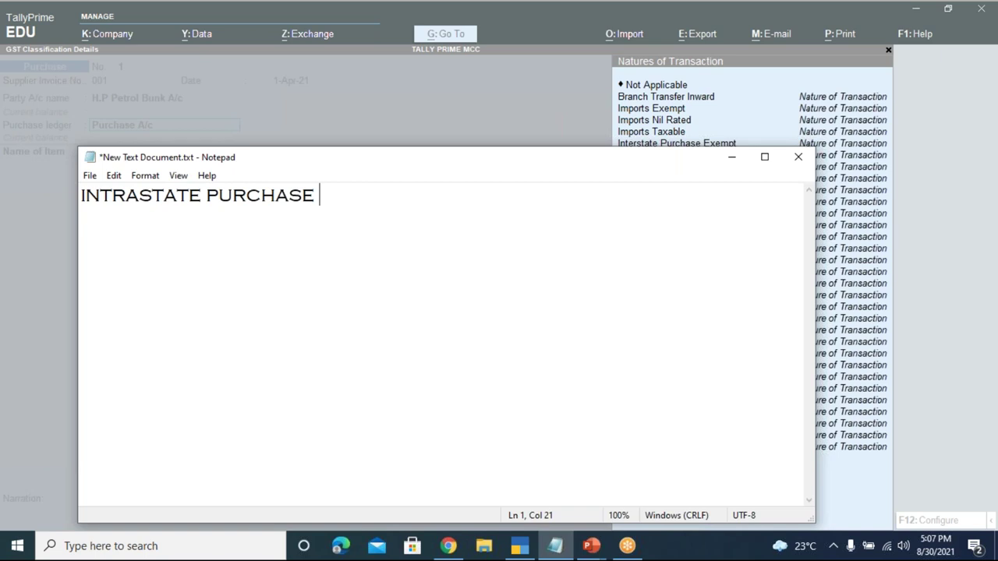
text(- CLASS)
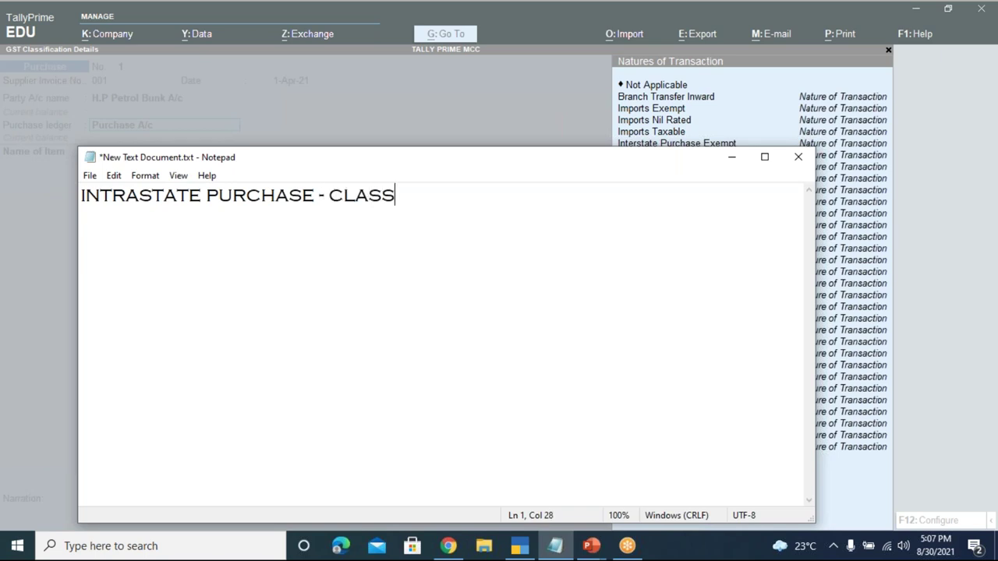
text(IFICATION - )
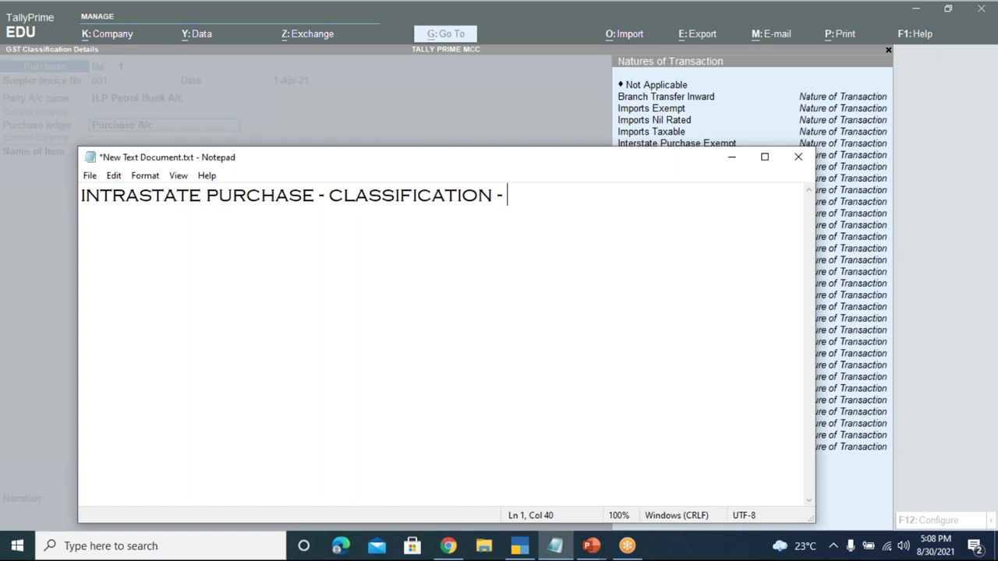
text(PURCHASE TAXAB)
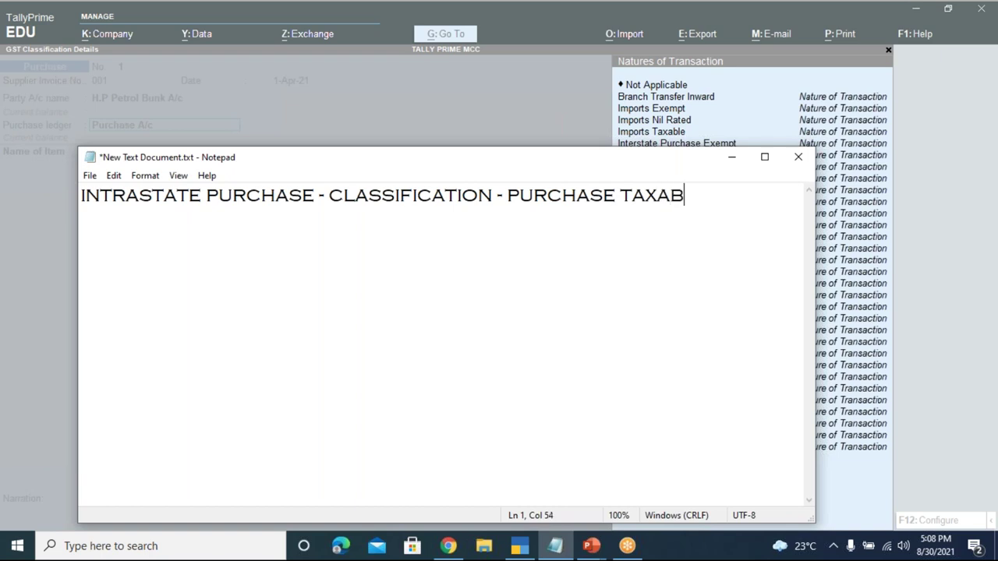
text(LE)
key(Return)
Step: Write the second note line "INTERSTATE PURCHASE - CLASSIFICATION - INTERSTATE PURCHASE TAXABLE"
text(INTERSAT)
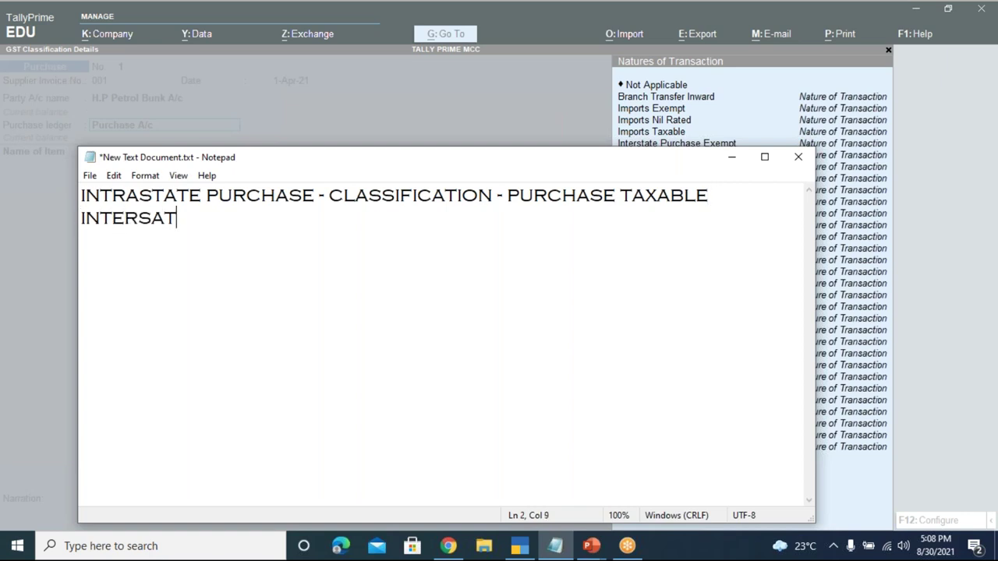
key(BackSpace)
key(BackSpace)
text(TATE PURCHASE)
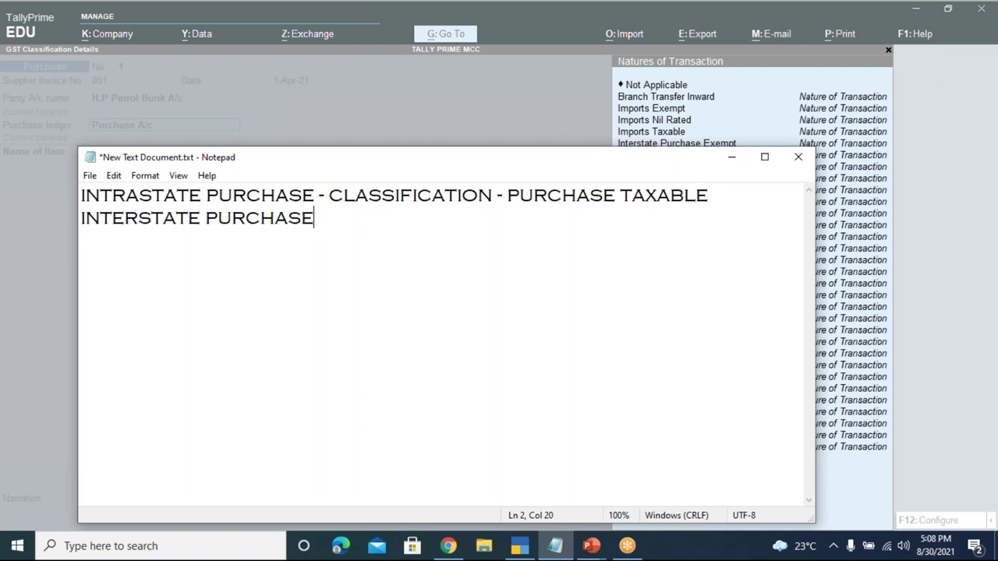
text( - CLASSIFIACTION)
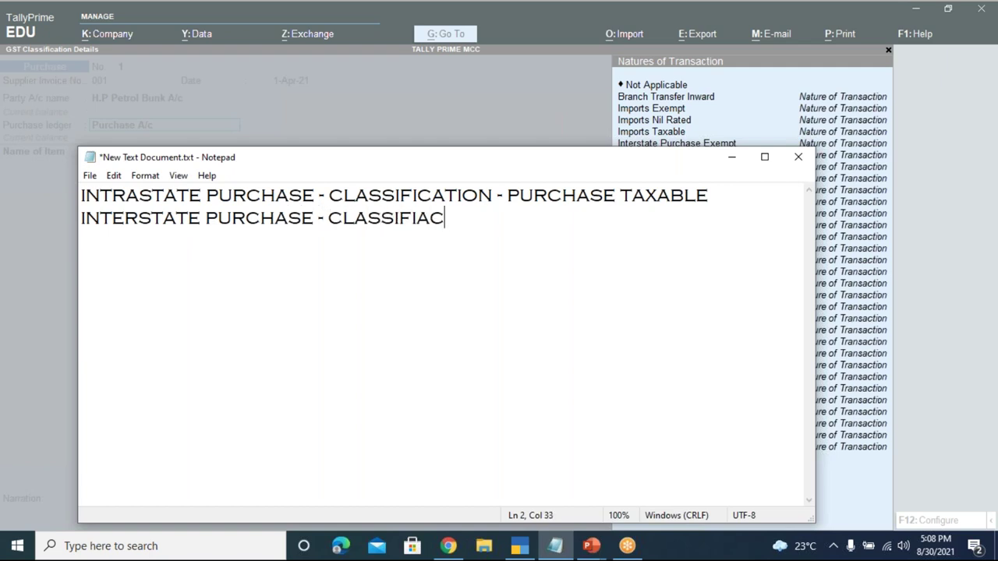
key(BackSpace)
key(BackSpace)
key(BackSpace)
key(BackSpace)
key(BackSpace)
key(BackSpace)
key(BackSpace)
text(CATION - INTERSTATE PURCHASE TAXA)
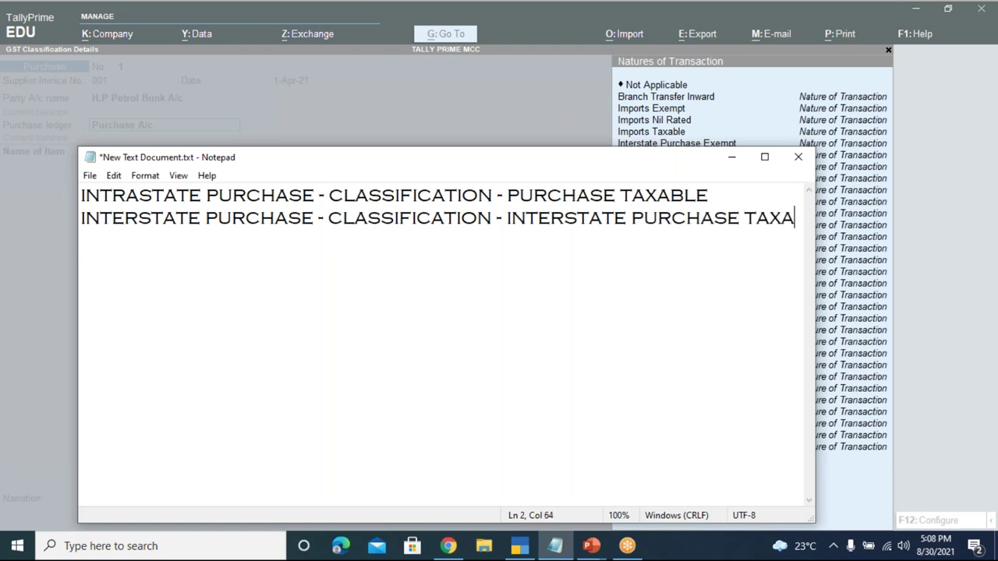
text(BLE)
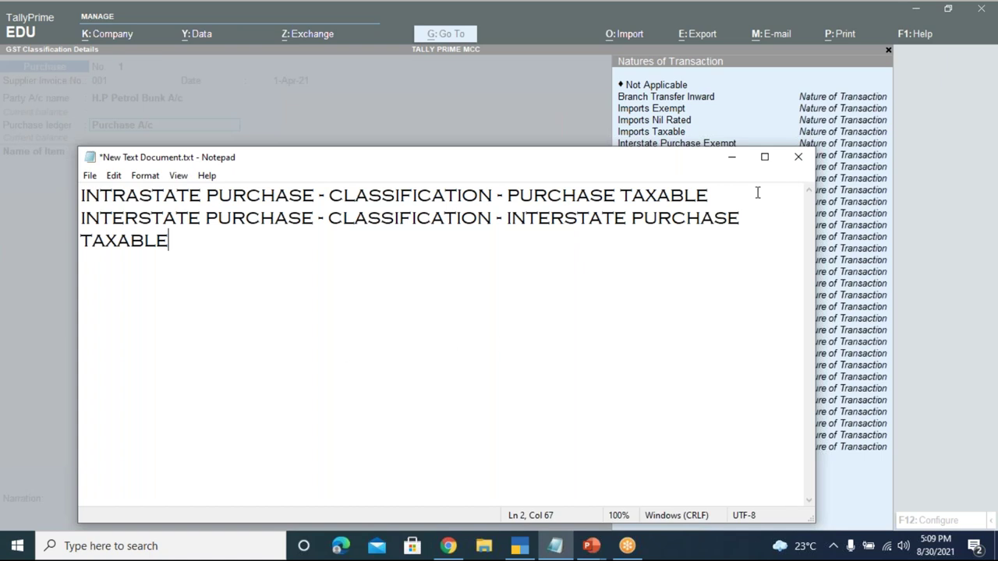
Step: Return to TallyPrime and set the purchase ledger's tax classification to Purchase Taxable
click(731, 160)
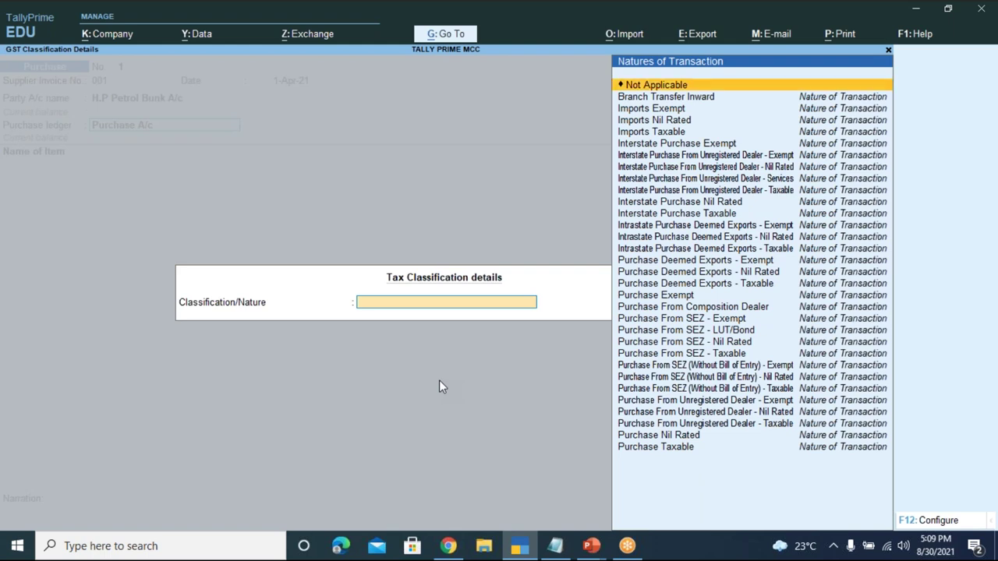
key(Down)
key(Down)
key(Down)
key(Down)
key(Down)
key(Down)
key(Down)
key(Down)
key(Down)
key(Down)
key(Down)
key(Down)
key(Down)
key(Down)
key(Down)
key(Down)
key(Down)
key(Down)
key(Down)
key(Down)
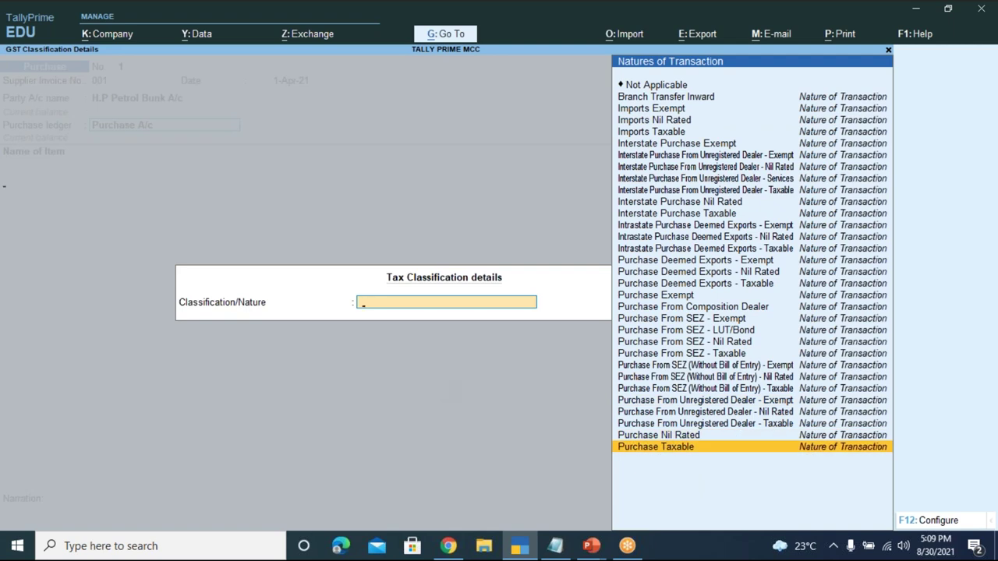
key(Return)
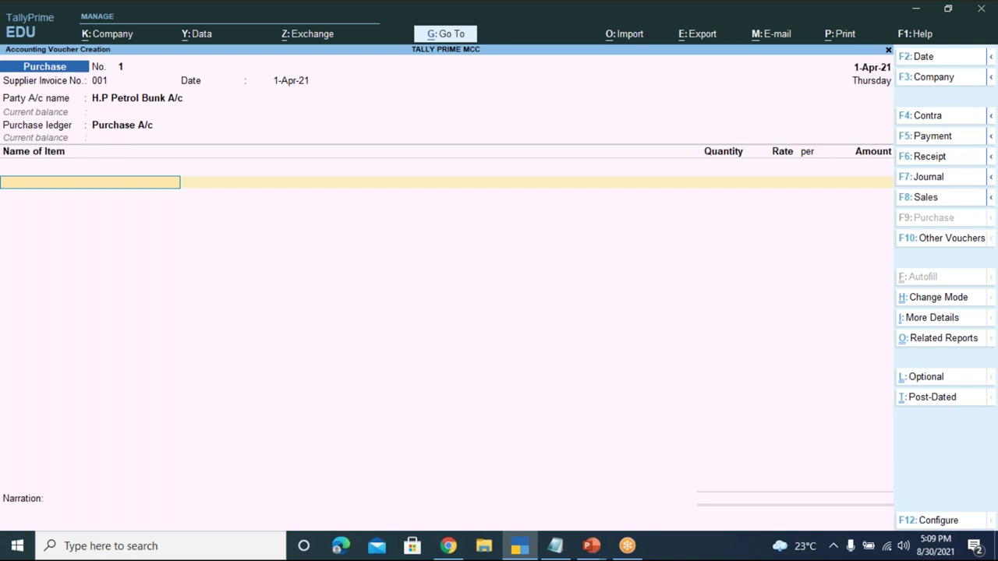
Step: Switch to the PowerPoint presentation and review the slide of practical exercises on purchase vouchers in full screen
click(590, 547)
click(546, 491)
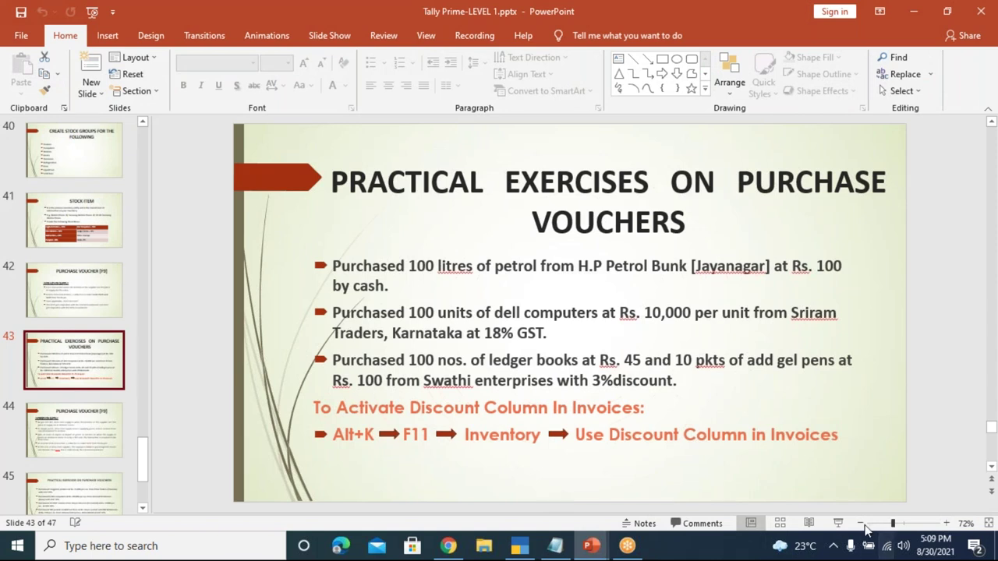
click(838, 523)
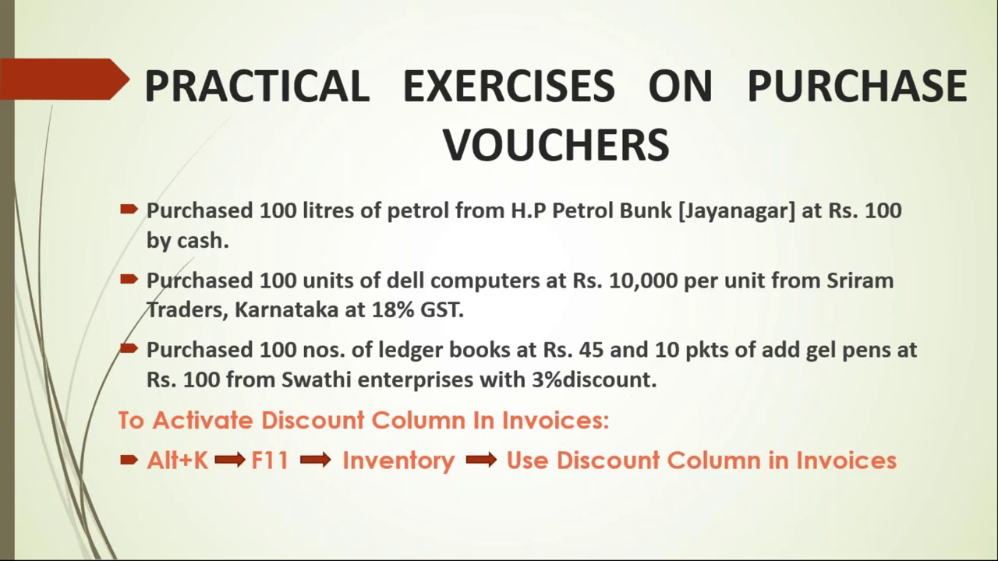
key(Escape)
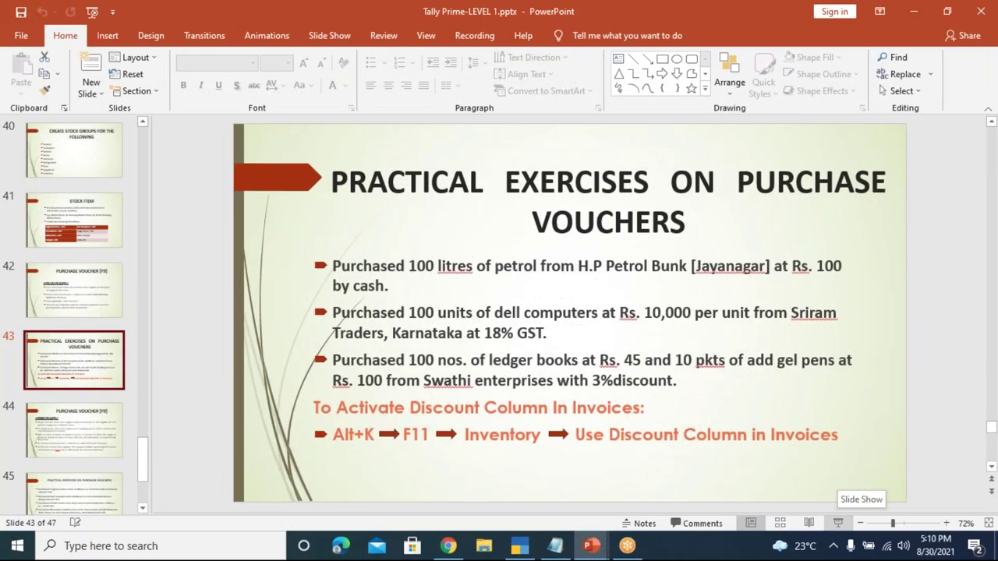
Step: Return to TallyPrime, reopen the tax classification details of the voucher's Purchase A/c ledger, and clear the classification
click(529, 548)
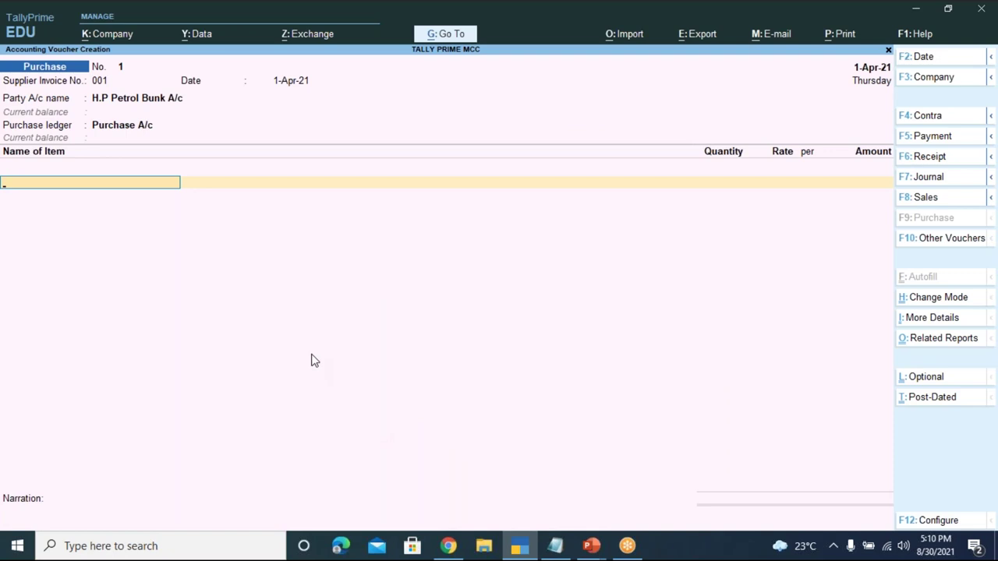
key(BackSpace)
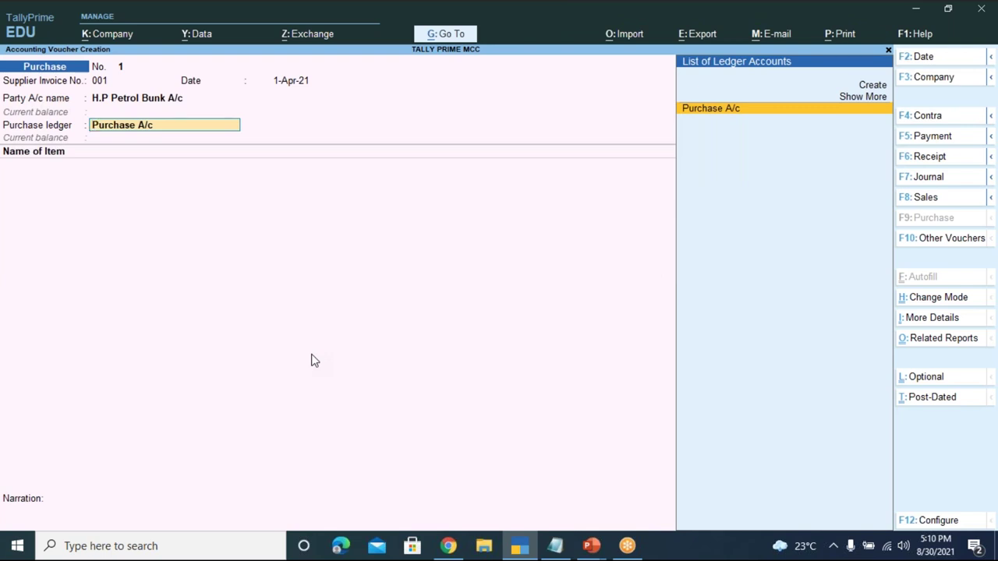
key(Return)
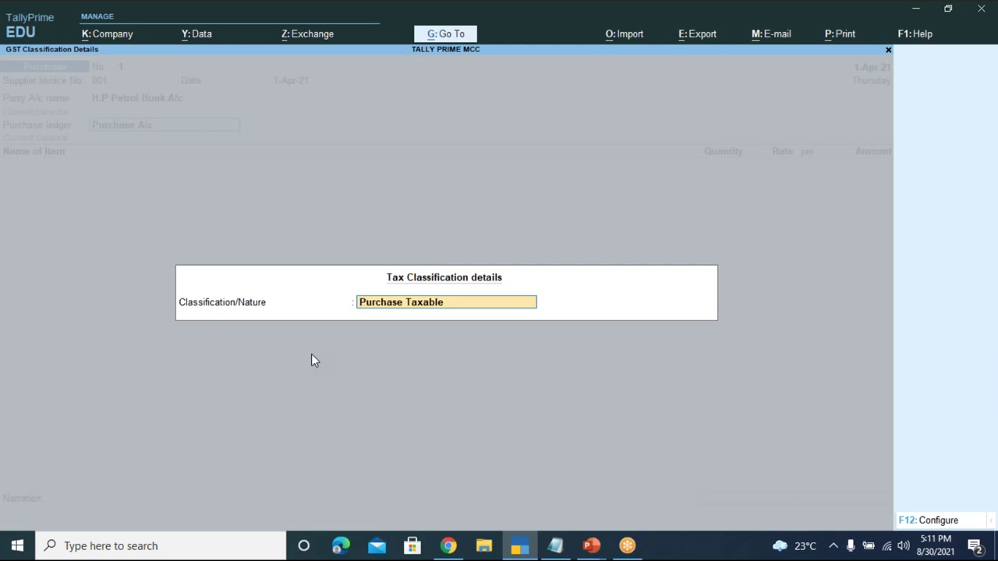
key(BackSpace)
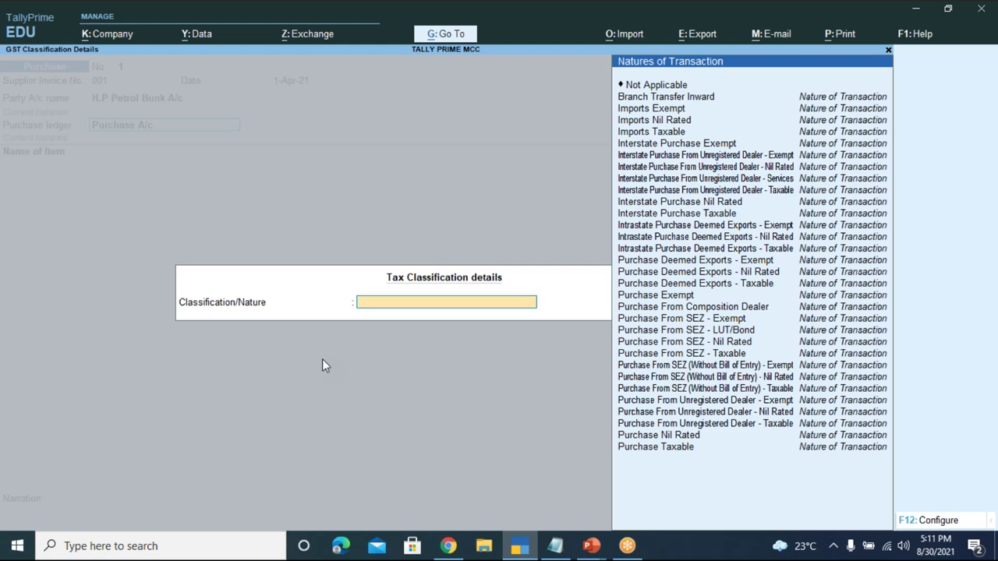
Step: Examine the natures of transaction available for the purchase classification, including the interstate, intrastate, exempt and taxable options
key(Down)
key(Down)
key(Down)
key(Down)
key(Down)
key(Down)
key(Down)
key(Down)
key(Down)
key(Down)
key(Down)
key(Down)
key(Down)
key(Down)
key(Down)
key(Down)
key(Down)
key(Down)
key(Down)
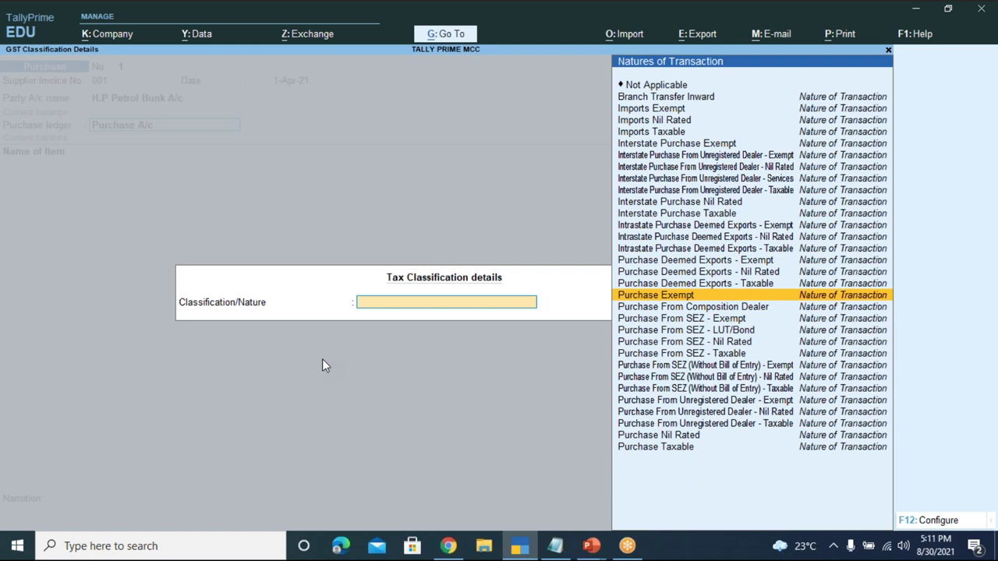
key(Up)
key(Up)
key(Up)
key(Up)
key(Up)
key(Up)
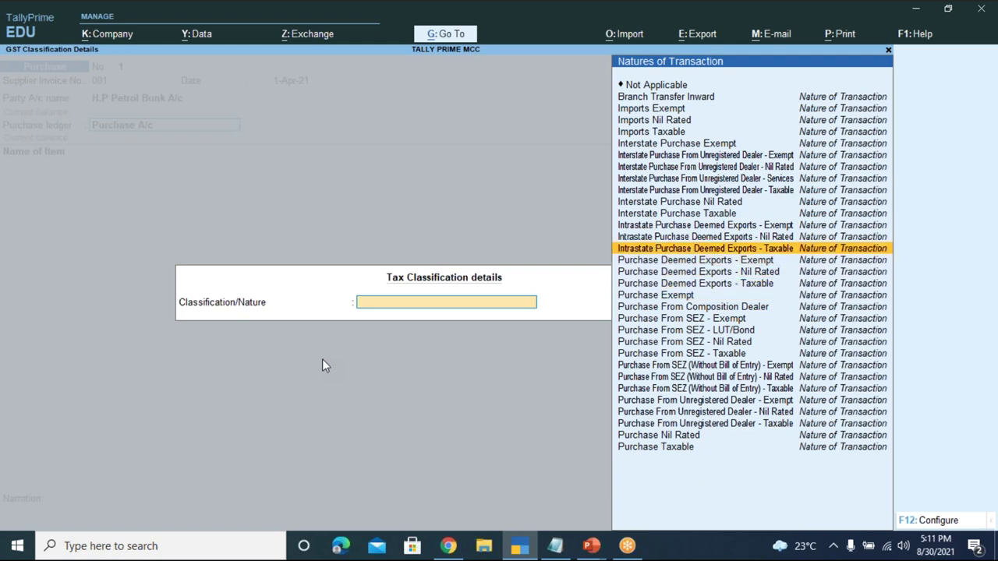
key(Up)
key(Up)
key(Up)
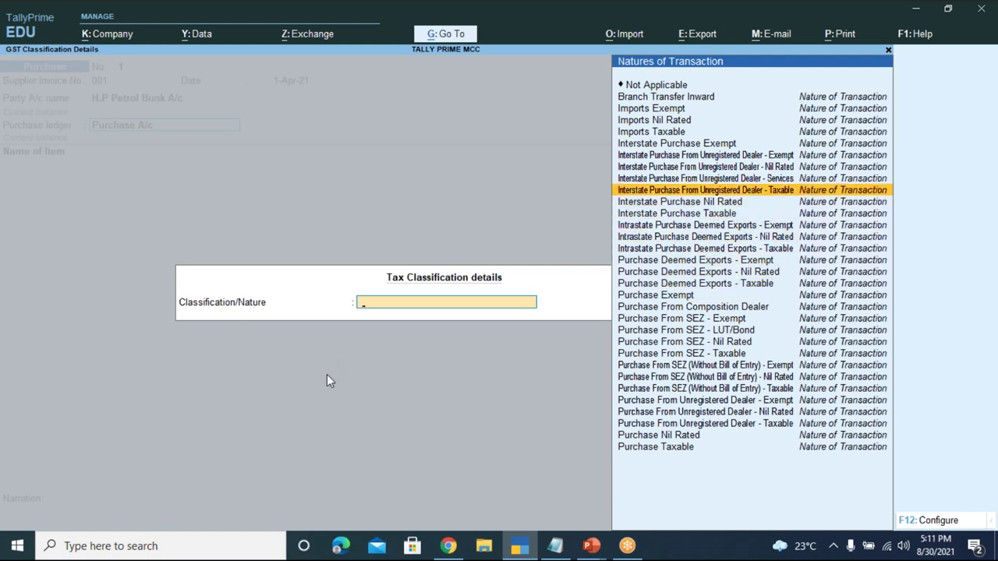
key(Down)
key(Down)
key(Down)
key(Down)
key(Down)
key(Down)
key(Down)
key(Down)
key(Down)
key(Down)
key(Down)
key(Down)
key(Down)
key(Down)
key(Down)
key(Down)
key(Down)
key(Down)
key(Down)
key(Down)
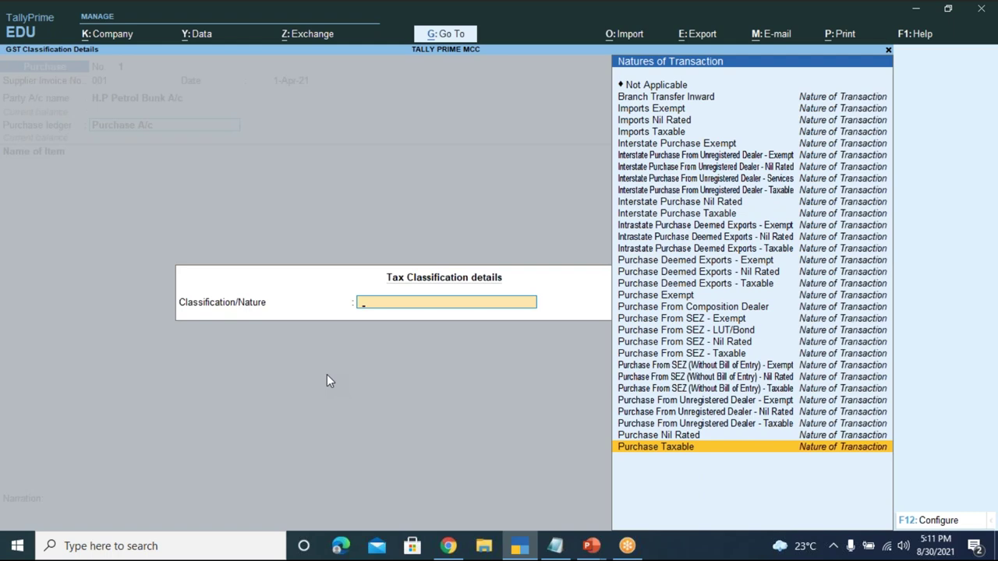
key(Up)
key(Up)
key(Up)
key(Up)
key(Up)
key(Up)
key(Up)
key(Up)
key(Up)
key(Up)
key(Up)
key(Up)
key(Up)
key(Up)
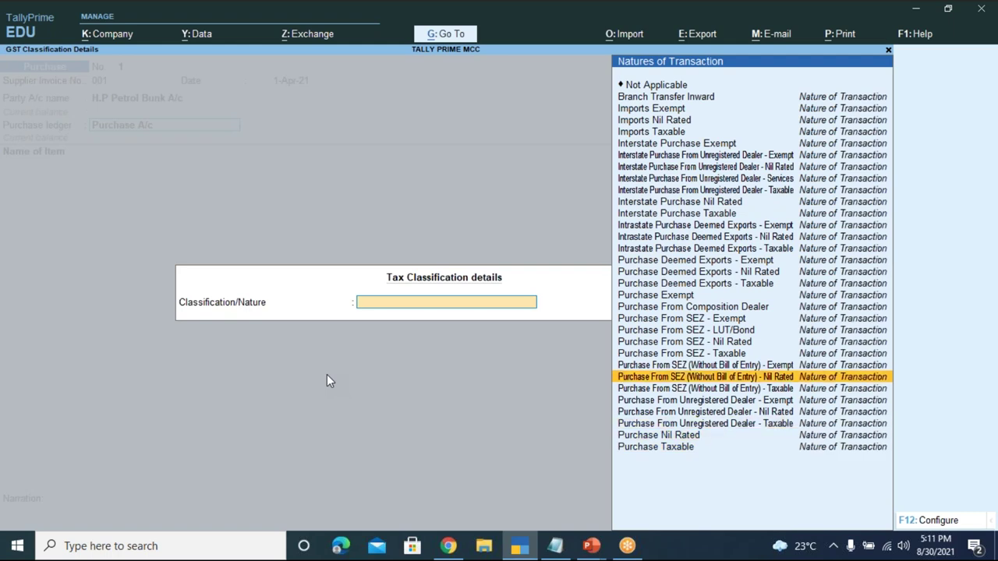
key(Up)
key(Up)
key(Up)
key(Up)
key(Up)
key(Up)
key(Up)
key(Up)
key(Up)
key(Up)
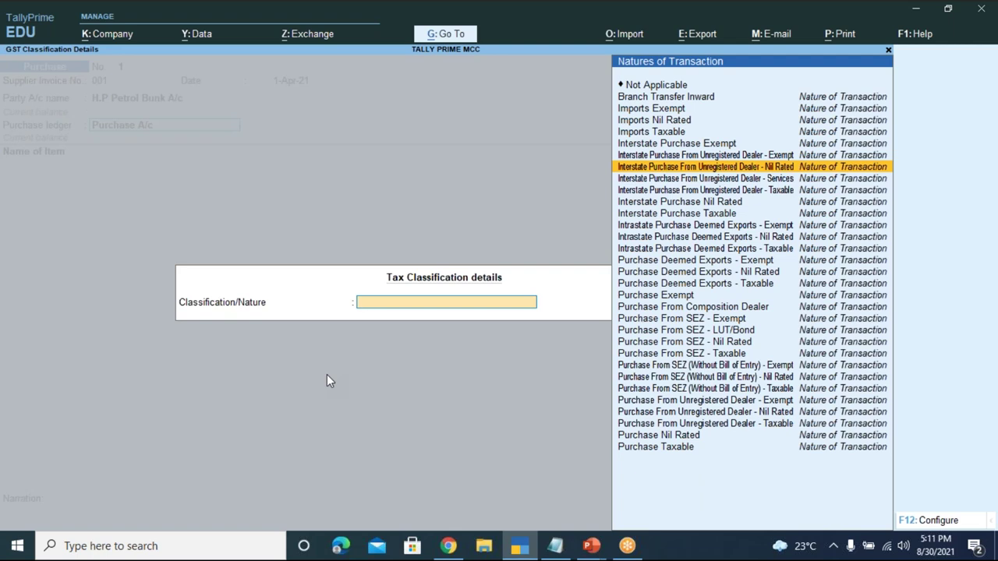
key(Up)
key(Up)
key(Up)
key(Up)
key(Up)
key(Up)
key(Up)
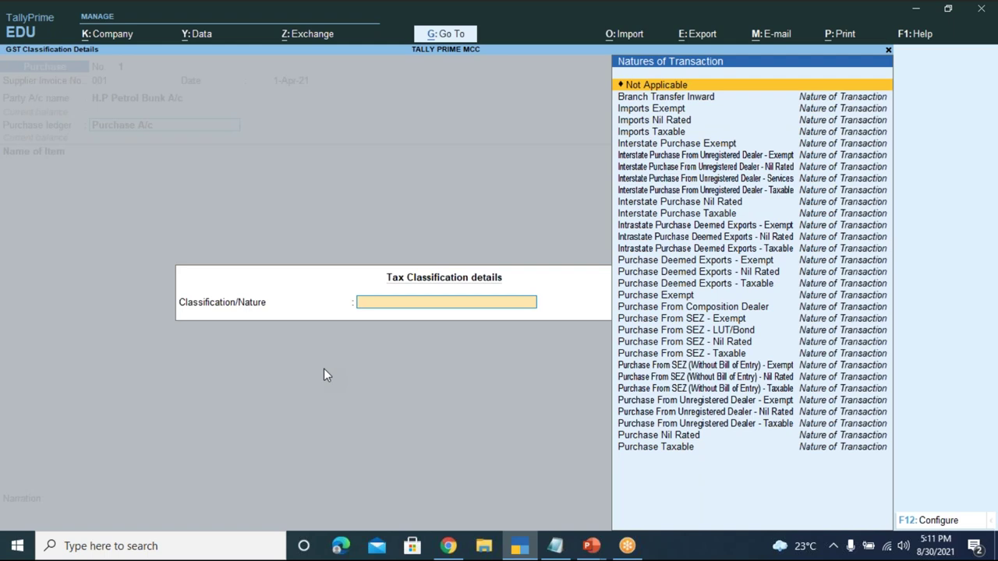
Step: Examine the remaining natures of transaction for the purchase ledger, from Purchase Exempt through Purchase Nil Rated
key(Down)
key(Down)
key(Down)
key(Down)
key(Down)
key(Down)
key(Down)
key(Down)
key(Down)
key(Down)
key(Down)
key(Down)
key(Down)
key(Down)
key(Down)
key(Down)
key(Down)
key(Down)
key(Down)
key(Down)
key(Down)
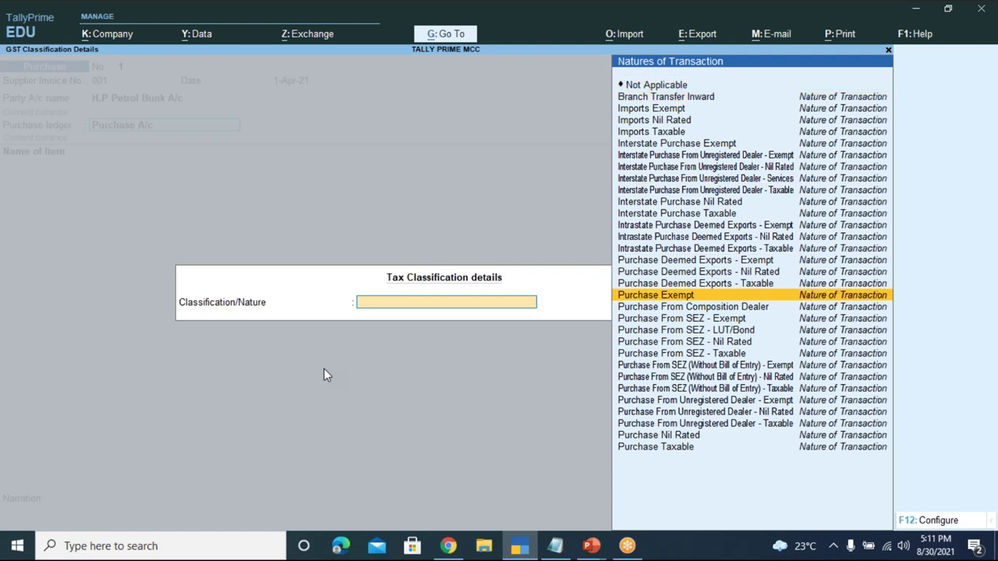
key(Up)
key(Up)
key(Up)
key(Up)
key(Up)
key(Up)
key(Up)
key(Up)
key(Up)
key(Up)
key(Up)
key(Up)
key(Up)
key(Up)
key(Up)
key(Up)
key(Up)
key(Up)
key(Up)
key(Up)
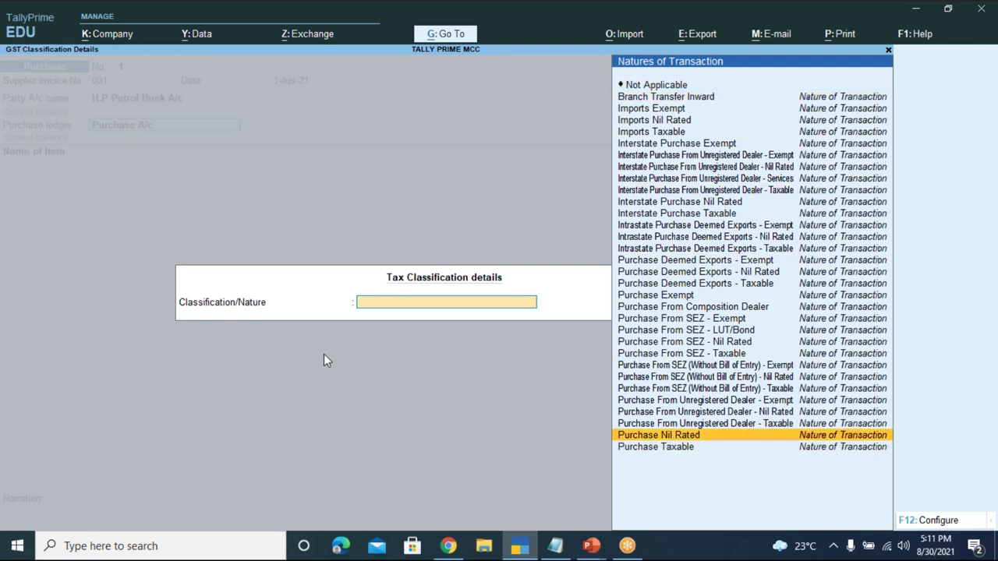
Step: Set the Purchase A/c ledger's tax classification to Not Applicable and accept the classification details
key(Down)
key(Up)
key(Up)
key(Up)
key(Up)
key(Up)
key(Up)
key(Up)
key(Up)
key(Up)
key(Up)
key(Up)
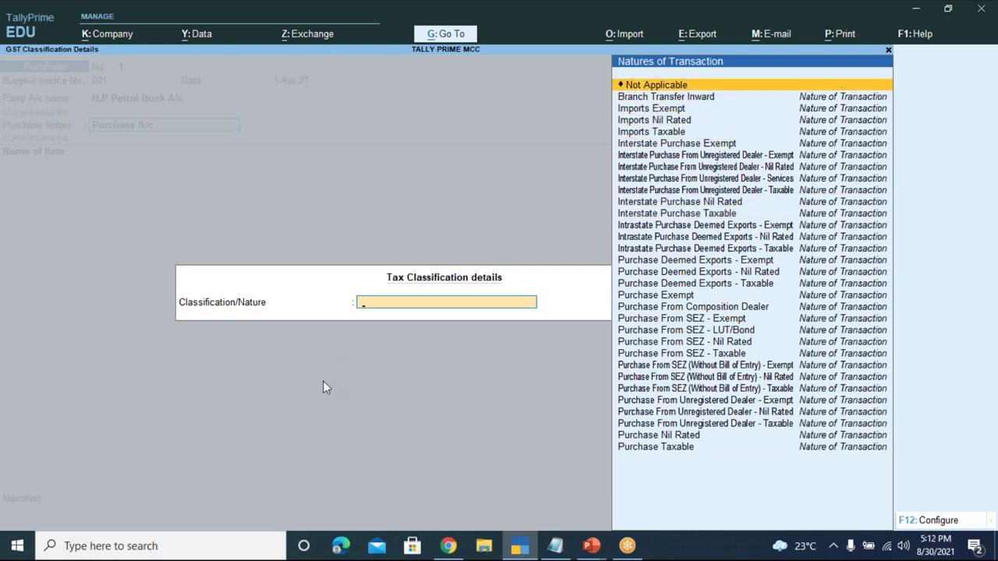
key(Return)
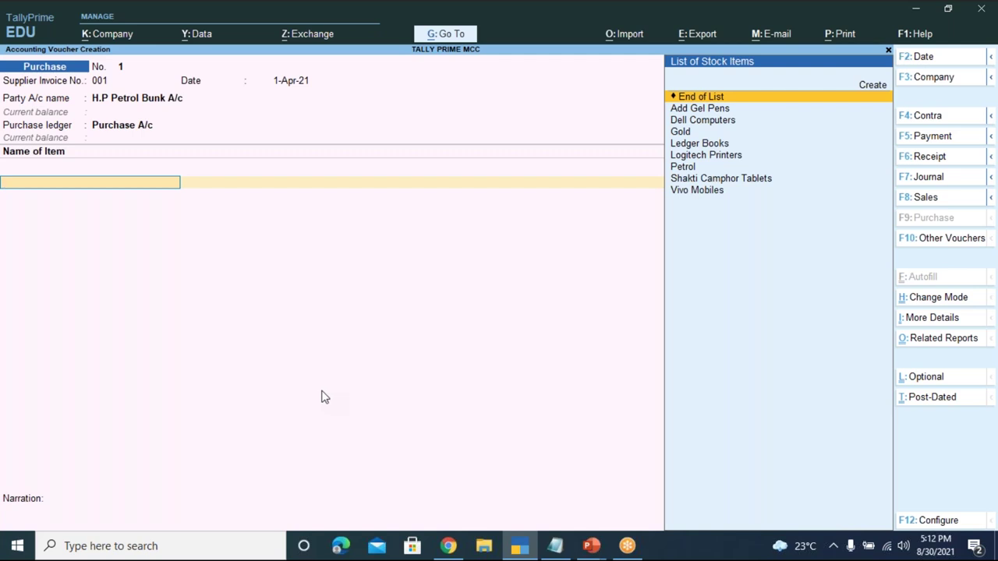
Step: Add Petrol as the stock item on the purchase voucher
key(Down)
key(Down)
key(Down)
key(Down)
key(Down)
key(Down)
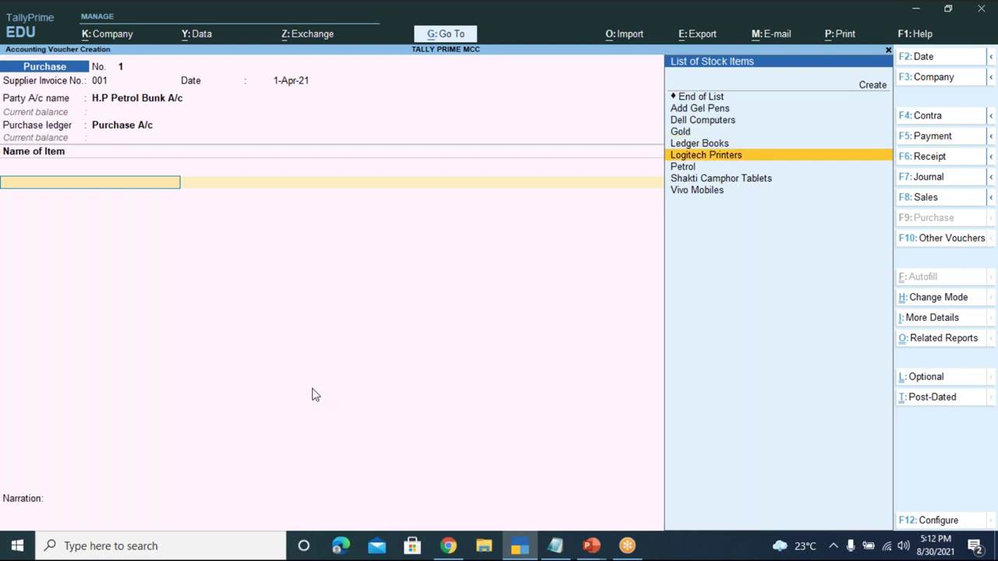
key(Return)
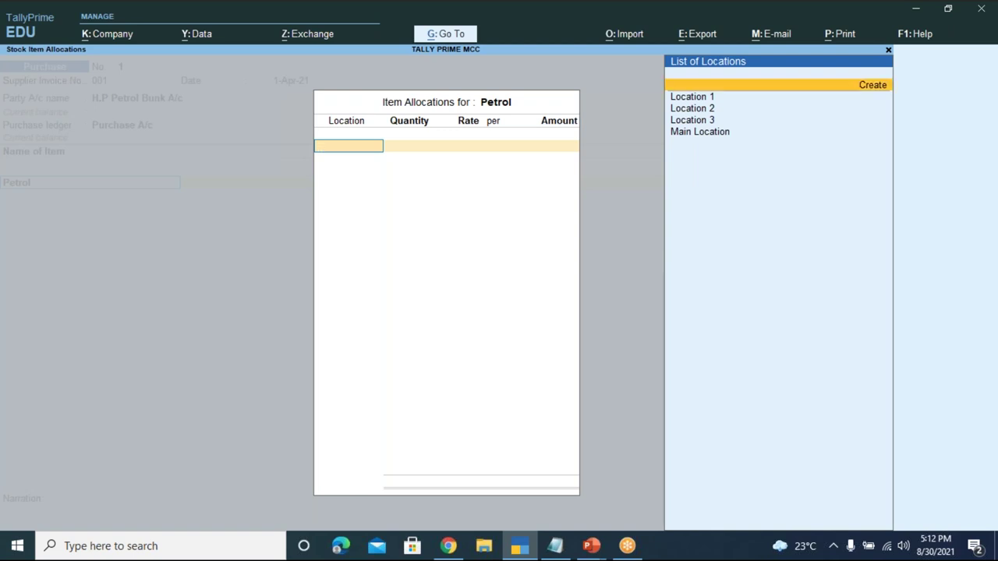
Step: Allocate 100 ltr of petrol to Location 1 at a rate of 100.00 per ltr
key(Return)
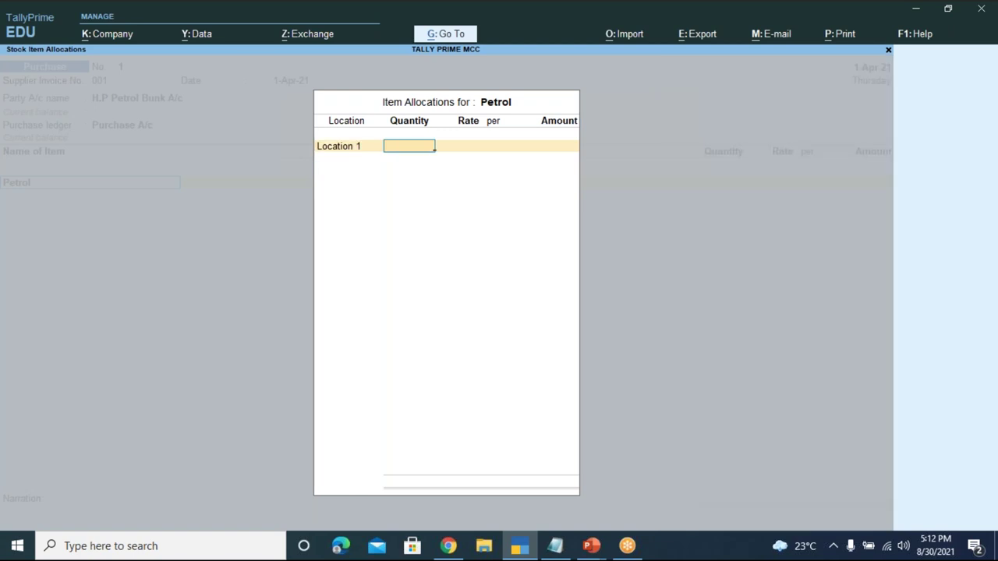
text(100)
key(Return)
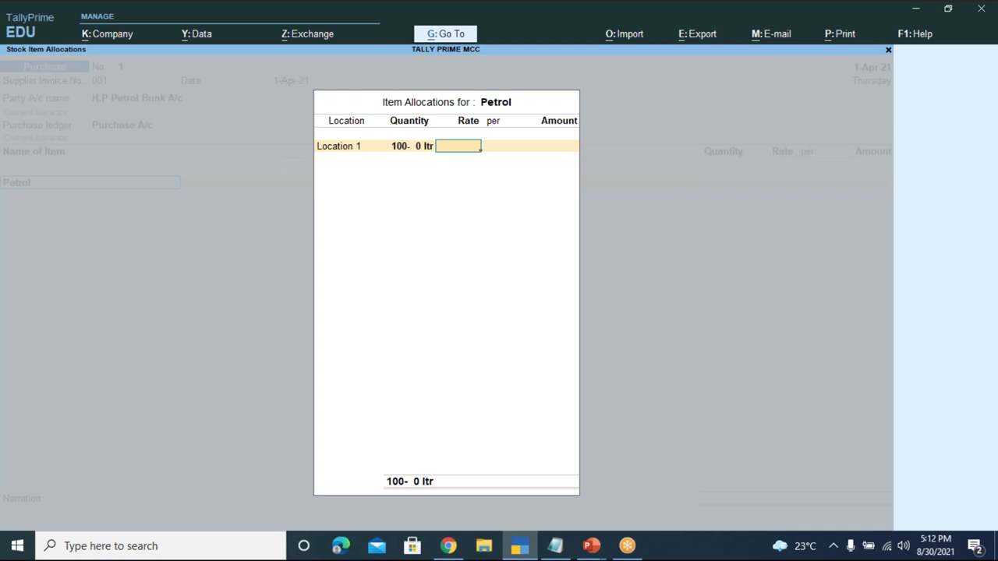
text(100)
key(Return)
key(Return)
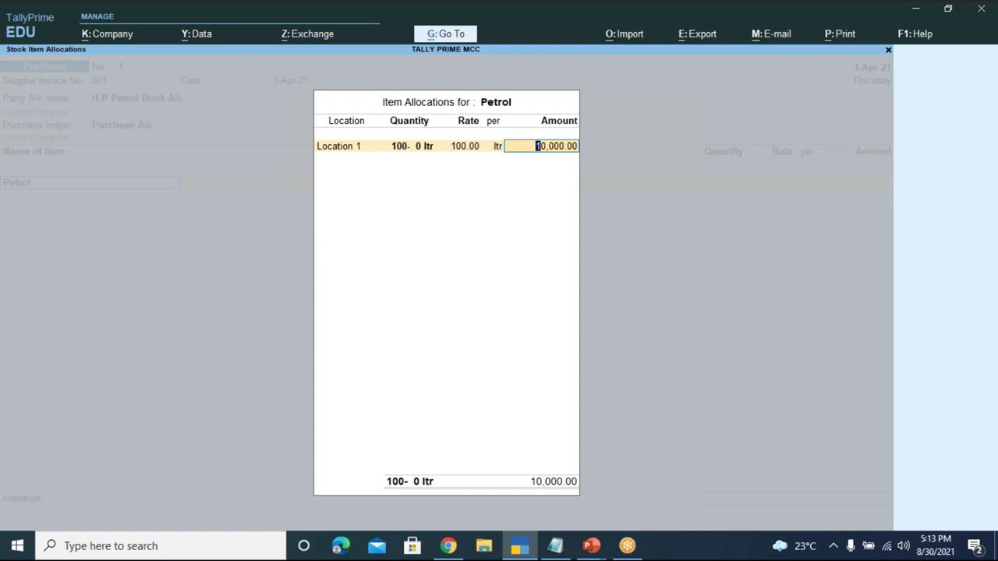
key(Return)
key(Return)
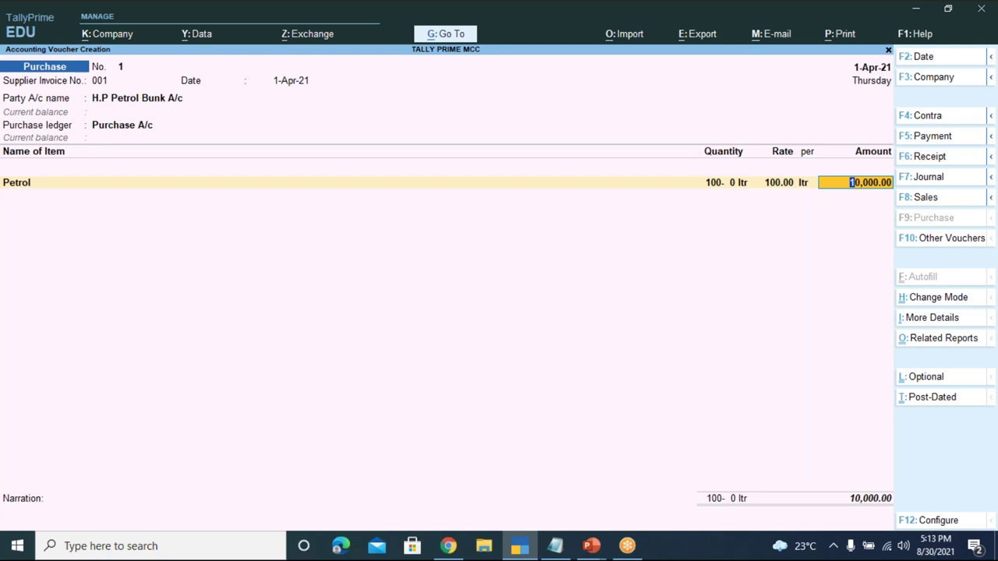
Step: Accept the petrol line's amount, end the item list, and proceed to the bill-wise details for H.P Petrol Bunk A/c
key(Return)
key(Return)
key(Return)
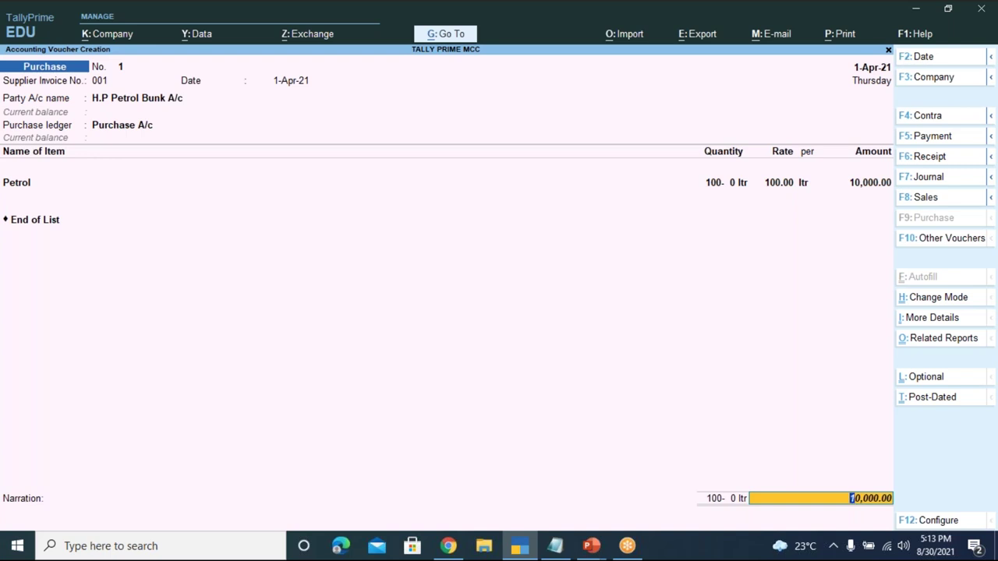
key(Return)
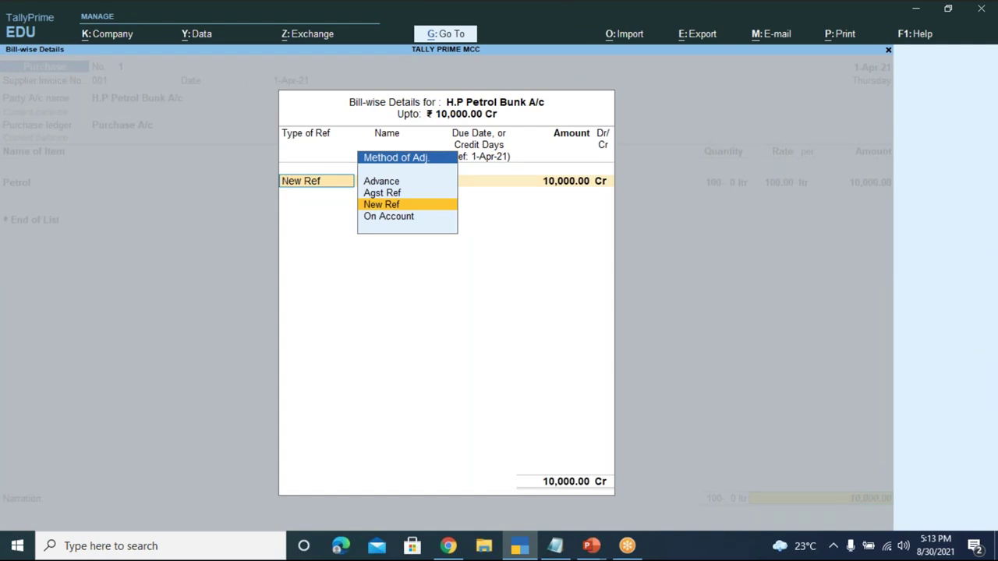
key(Up)
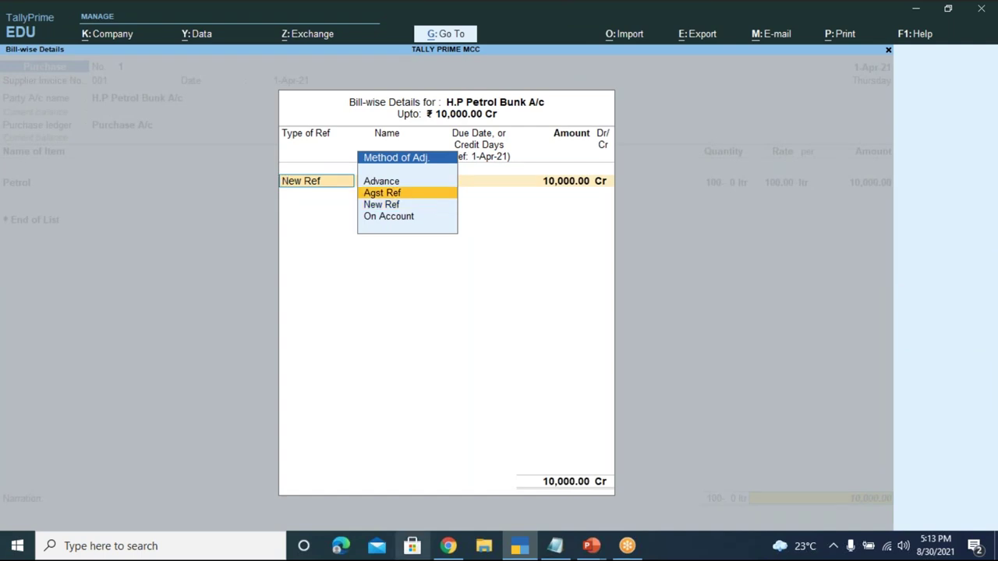
Step: Switch to the PowerPoint presentation and review the petrol purchase exercise in full screen
click(593, 546)
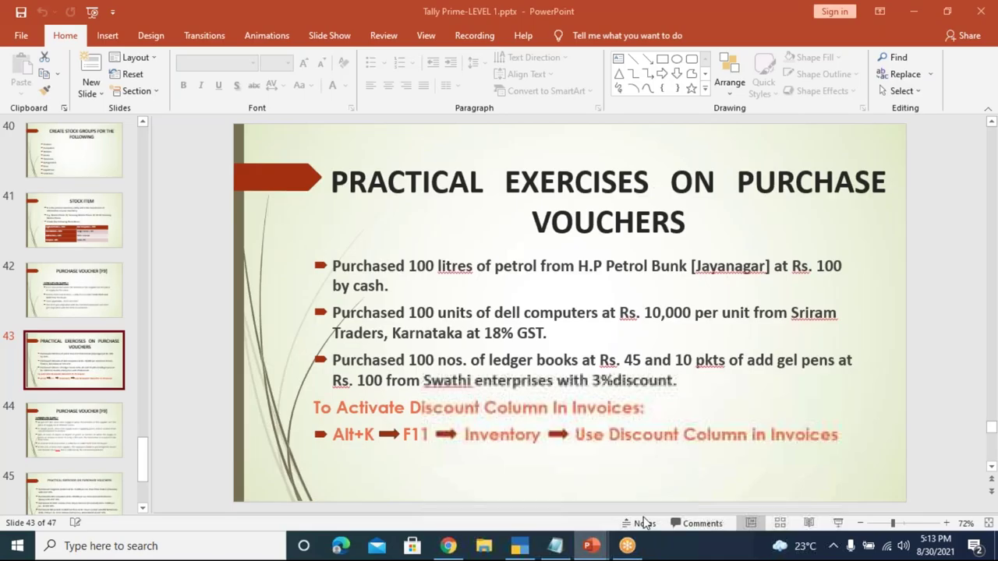
click(557, 496)
click(839, 524)
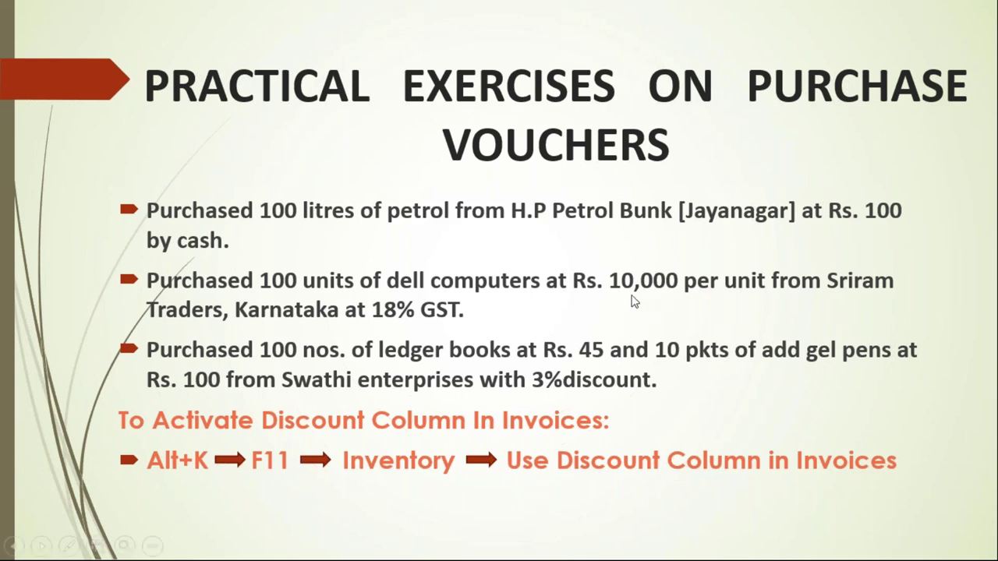
key(Escape)
Step: Return to TallyPrime and adjust the full 10,000.00 Cr for H.P Petrol Bunk A/c as On Account
click(520, 548)
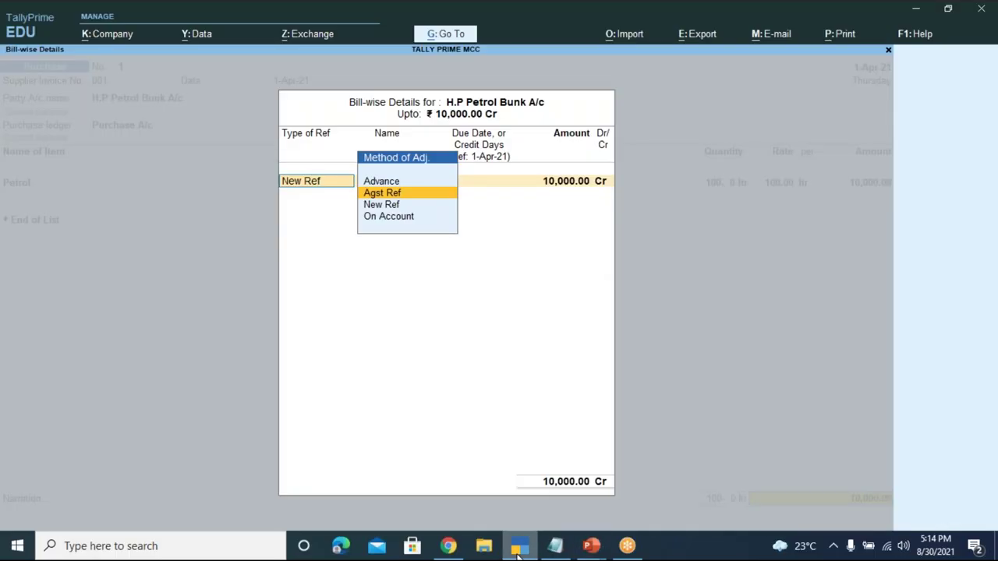
key(Down)
key(Down)
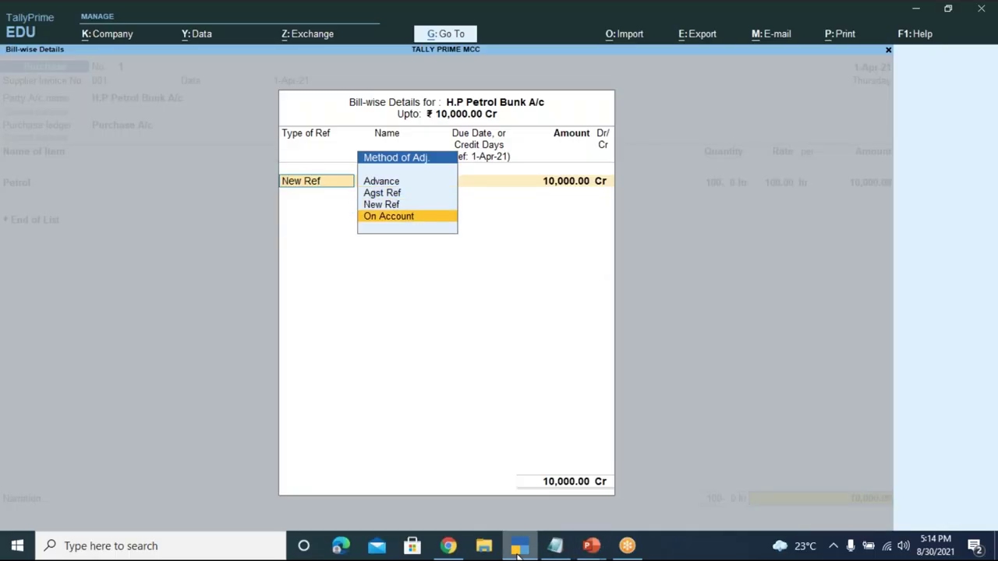
key(Return)
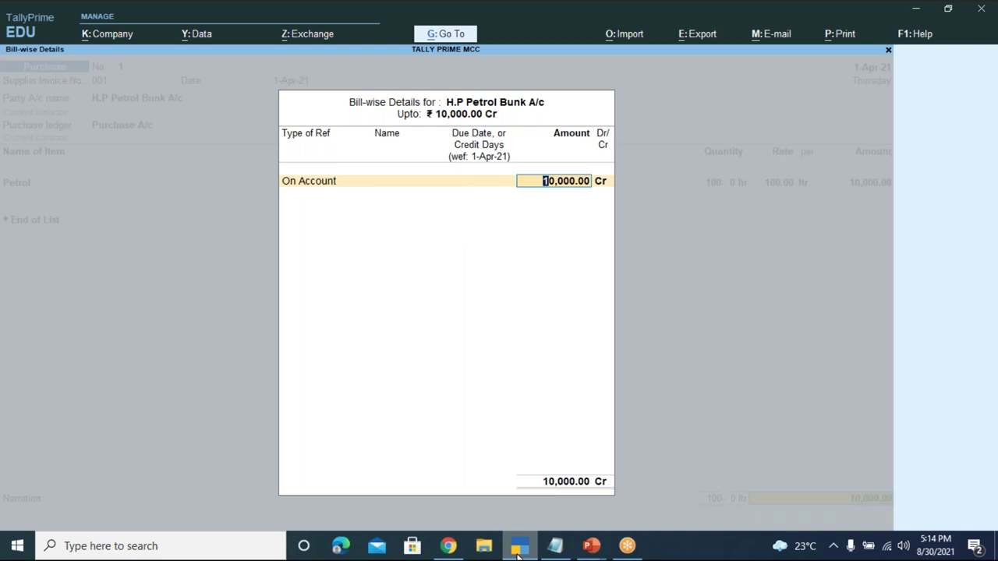
key(Return)
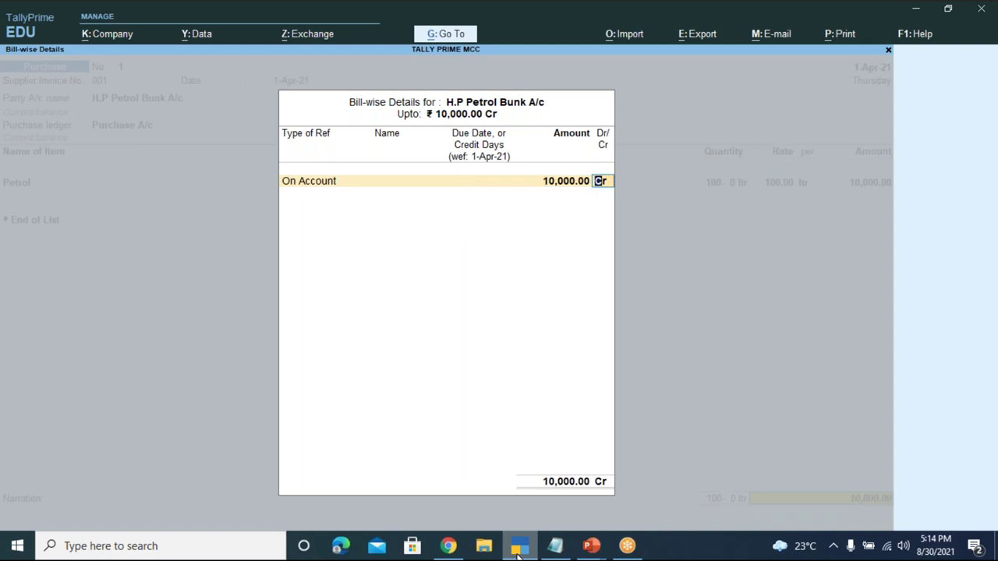
key(Return)
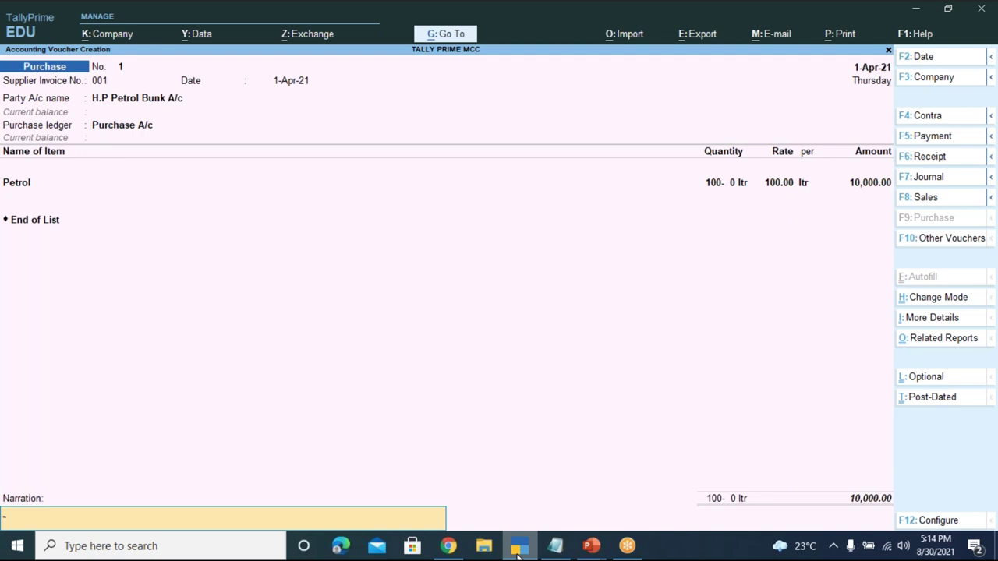
Step: Enter the narration "being petrol purchased and payment made immediately" and save the purchase voucher
text(being petrol purchased a)
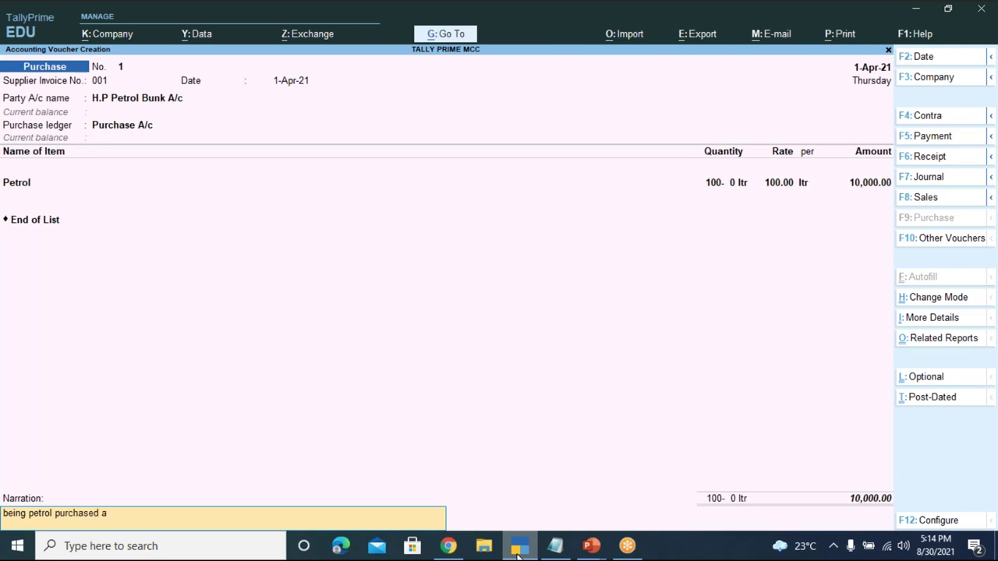
text(nd payment made imme)
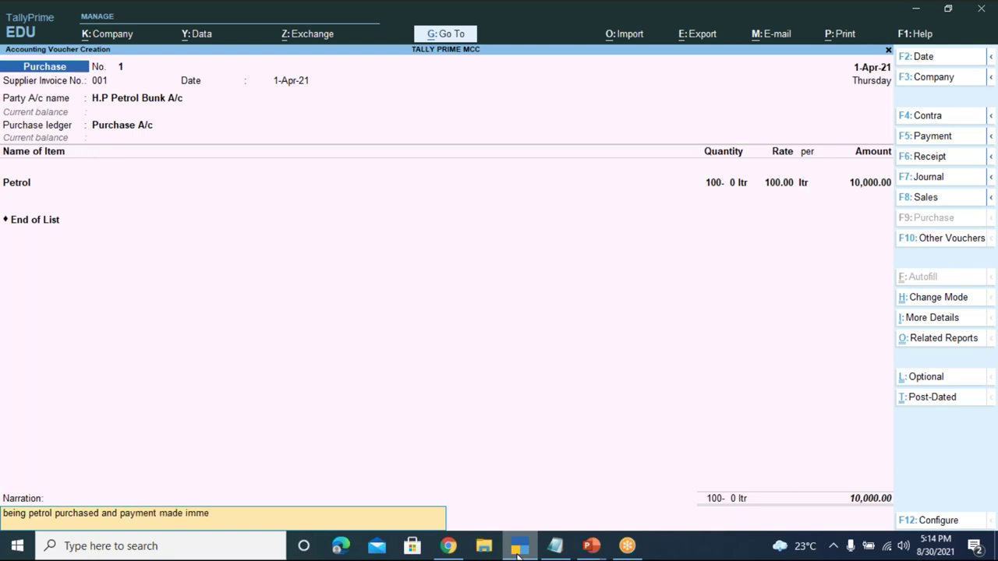
text(diately)
key(Return)
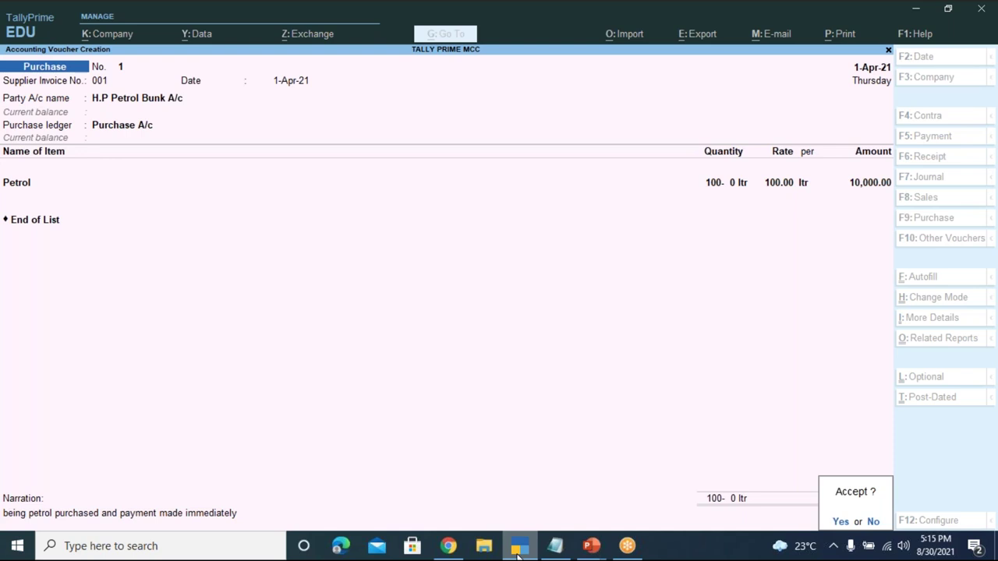
key(Return)
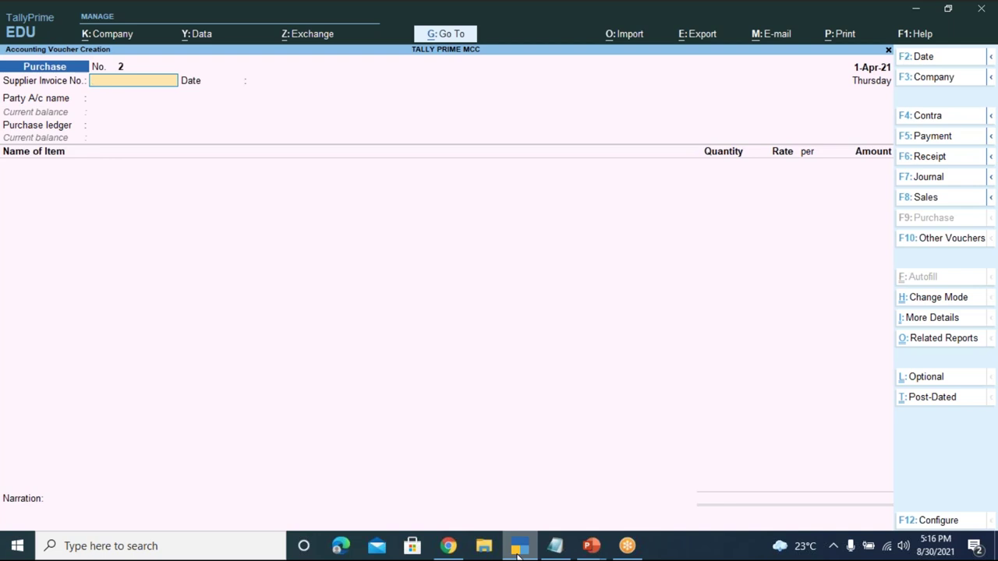
Step: Start a payment voucher and select H.P Petrol Bunk A/c as the ledger to debit
key(F5)
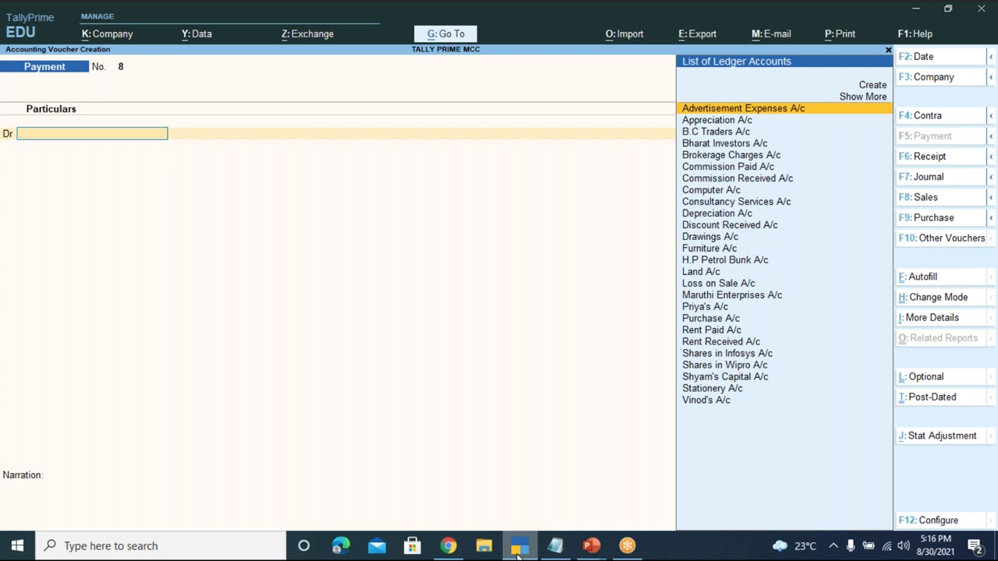
key(Down)
key(Down)
key(Down)
key(Down)
key(Down)
key(Down)
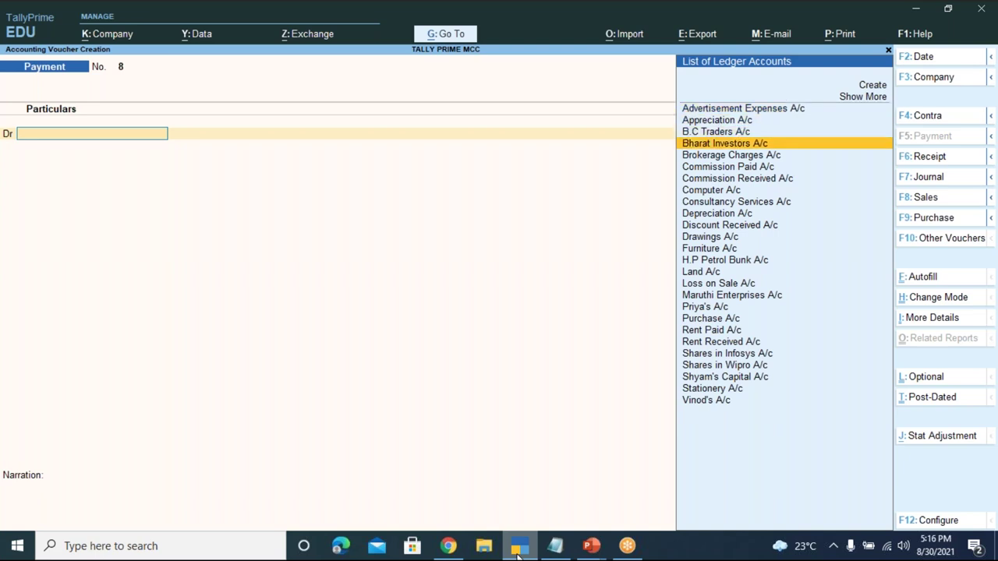
key(Down)
key(Down)
key(Down)
key(Down)
key(Down)
key(Down)
key(Down)
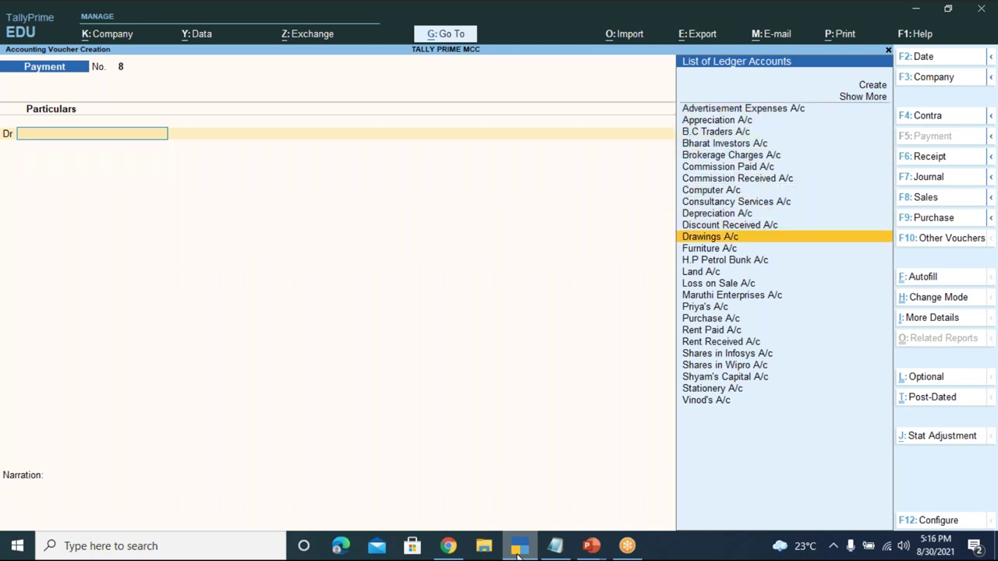
key(Return)
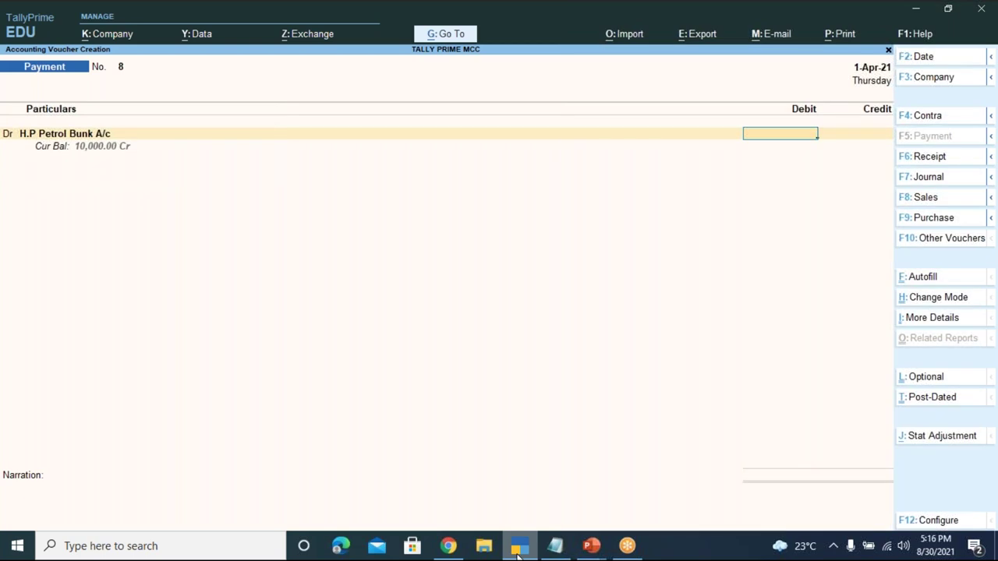
Step: Debit H.P Petrol Bunk A/c with 10,000 and adjust the amount as On Account
text(10000)
key(Return)
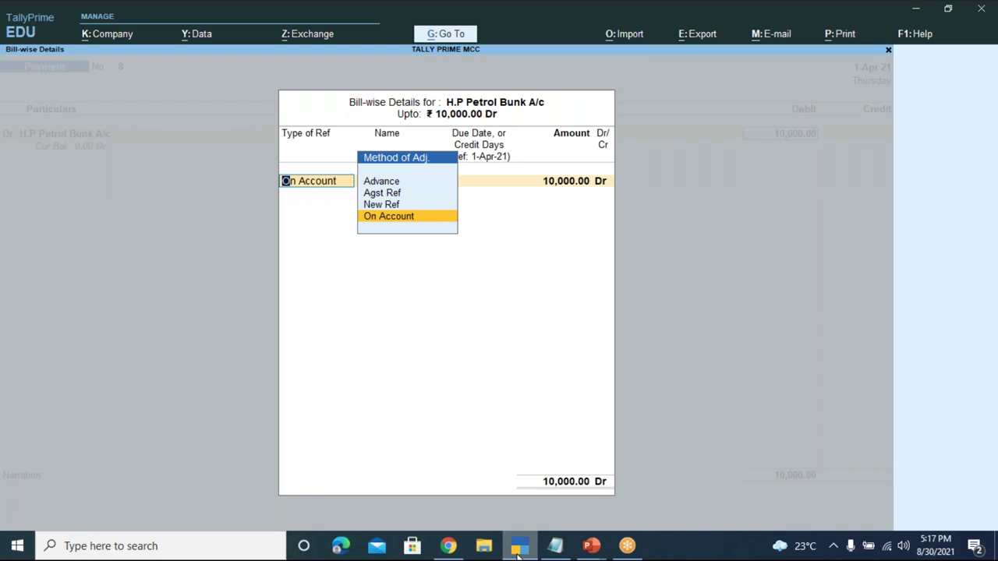
key(Return)
key(Return)
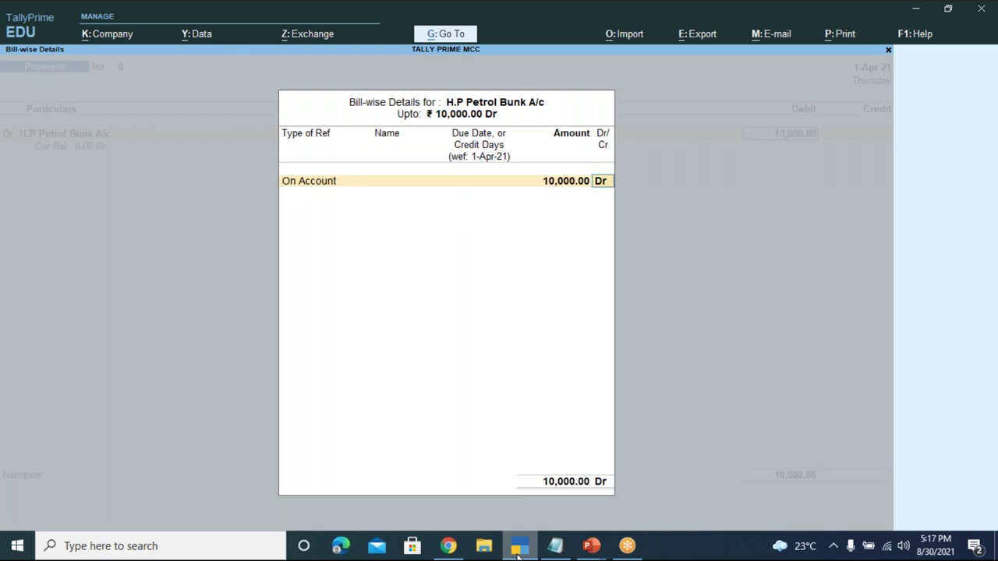
key(Return)
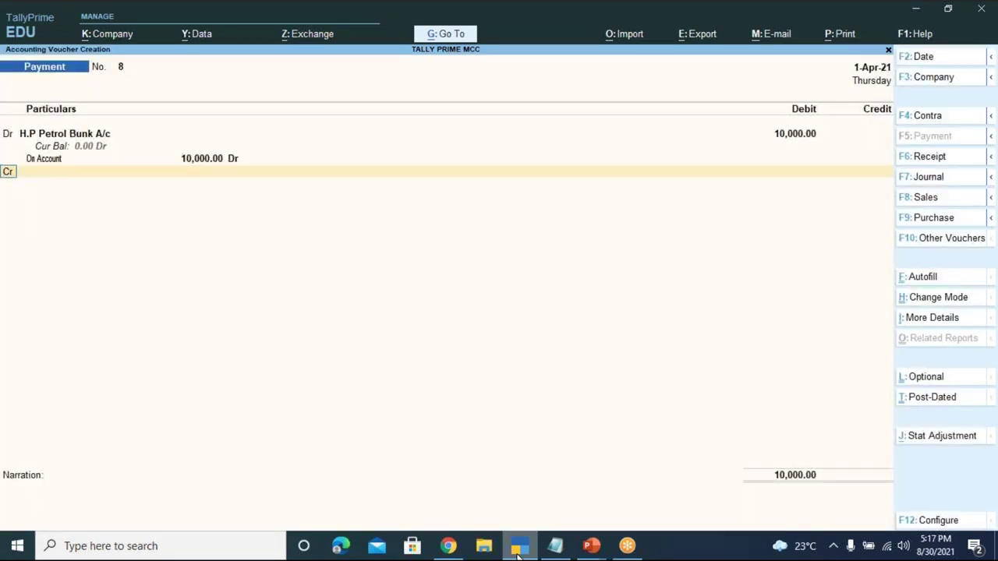
Step: Credit Hdfc Bank A/c with 10,000.00 in the payment voucher
key(Return)
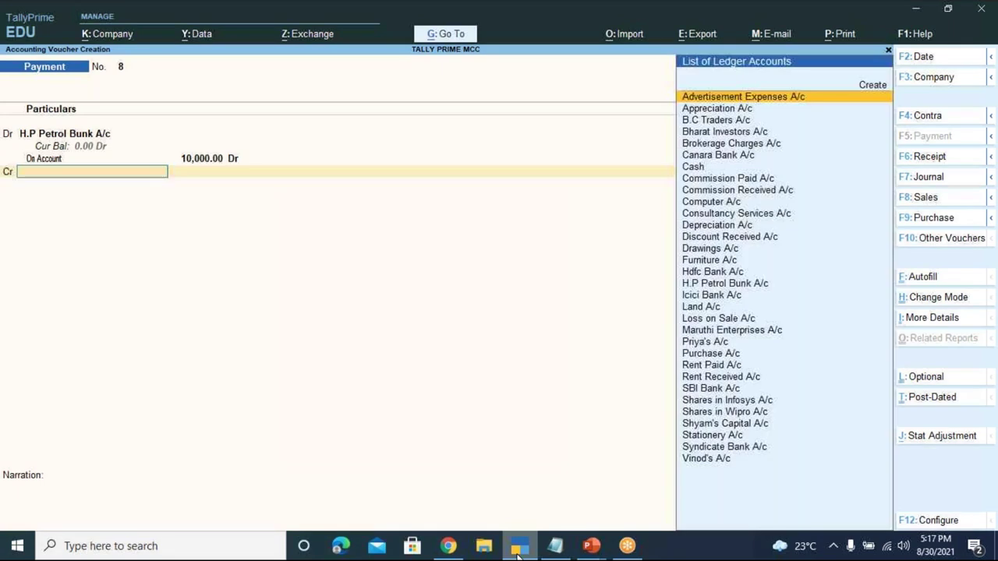
key(Down)
key(Down)
key(Down)
key(Down)
key(Down)
key(Down)
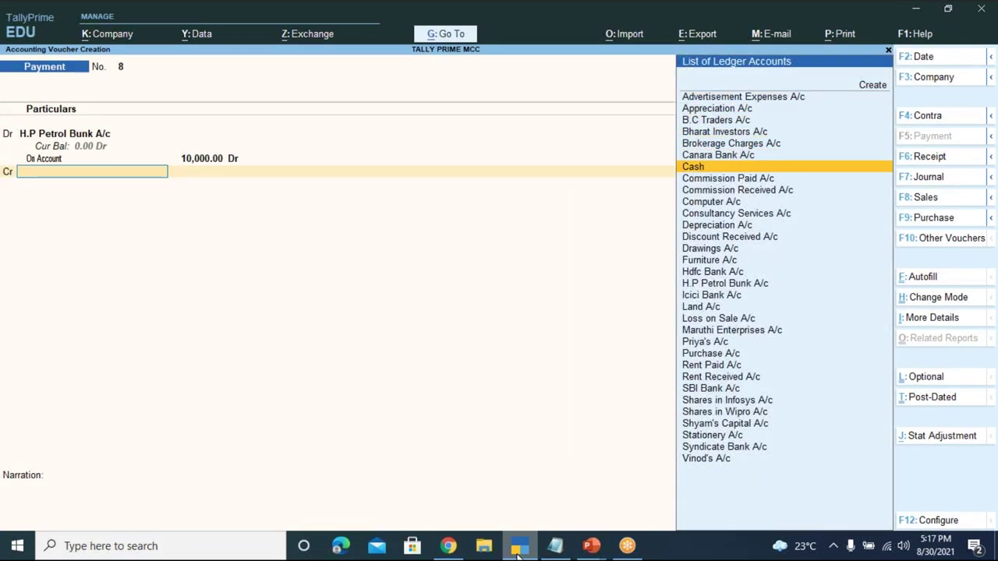
key(Down)
key(Down)
key(Down)
key(Down)
key(Down)
key(Down)
key(Down)
key(Down)
key(Down)
key(Down)
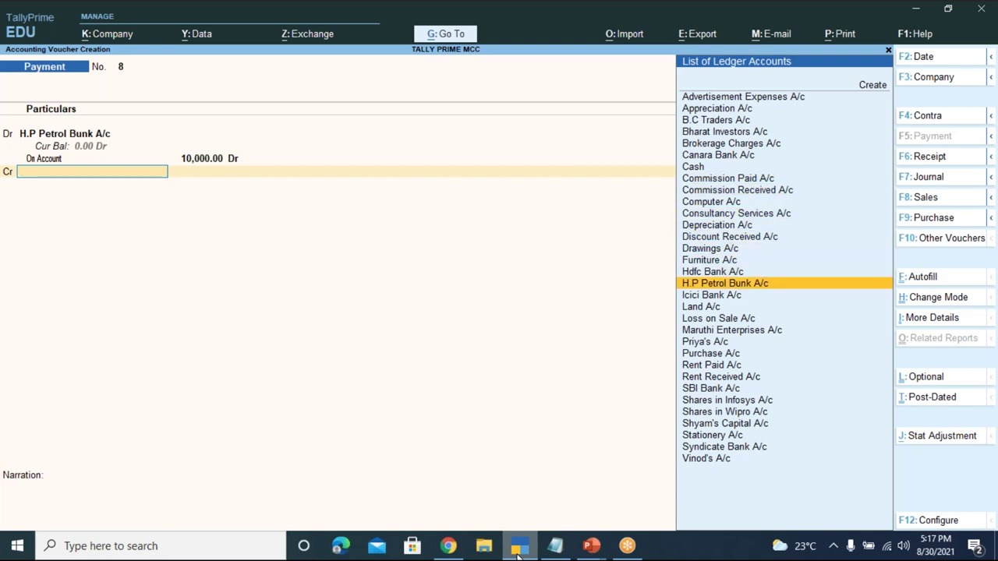
key(Up)
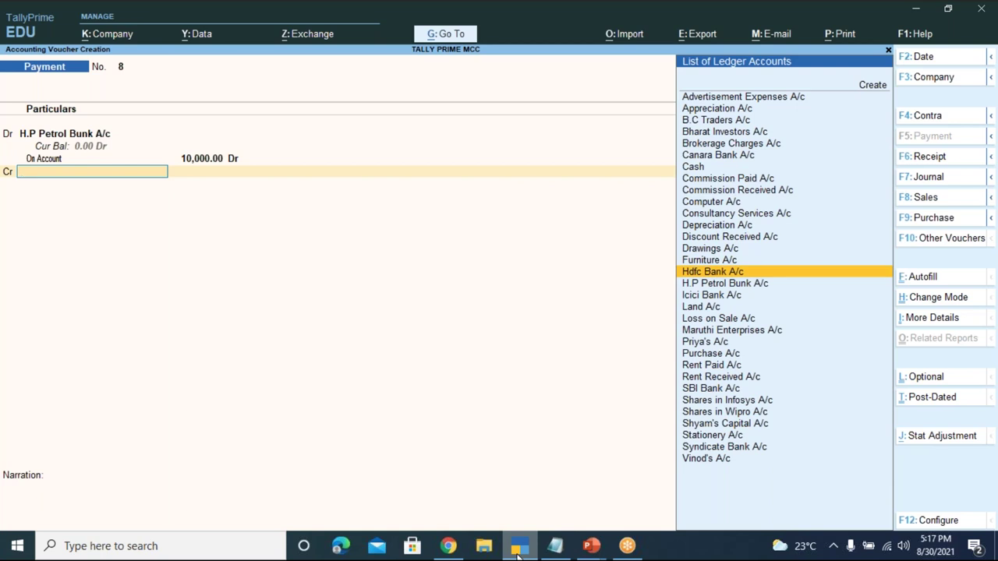
key(Return)
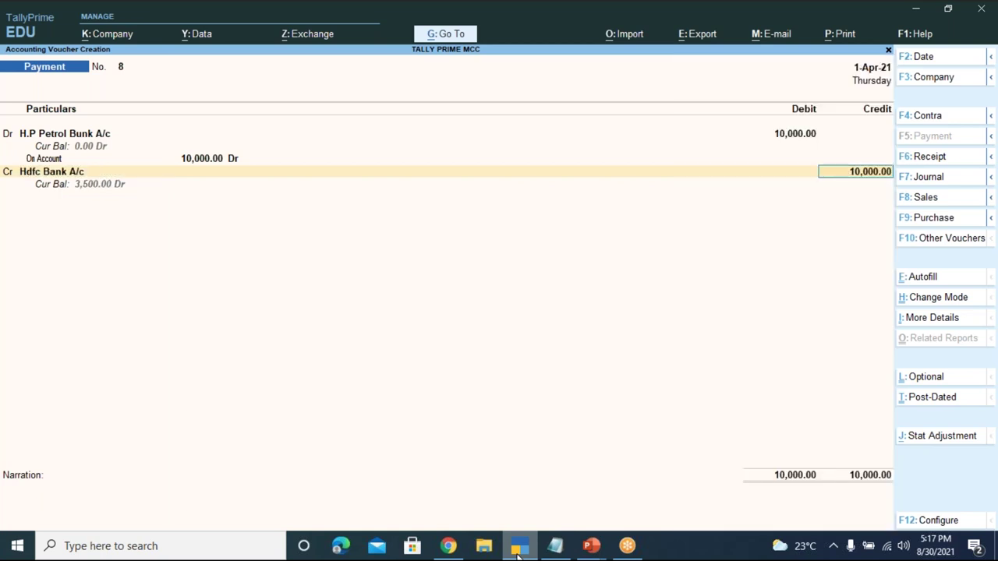
key(Return)
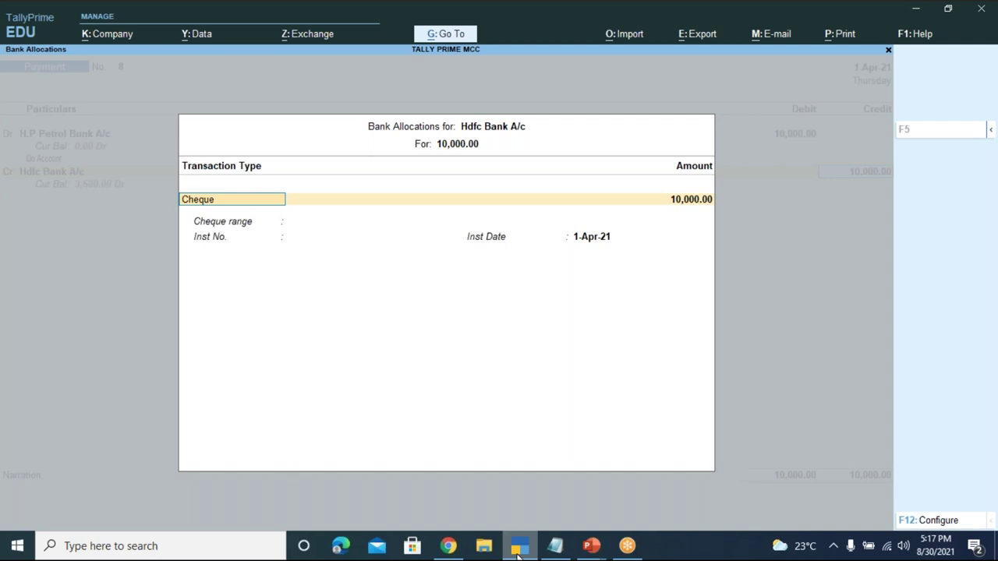
Step: Expand the transaction types and allocate the 10,000.00 from Hdfc Bank A/c as ATM, leaving the instrument number blank
key(BackSpace)
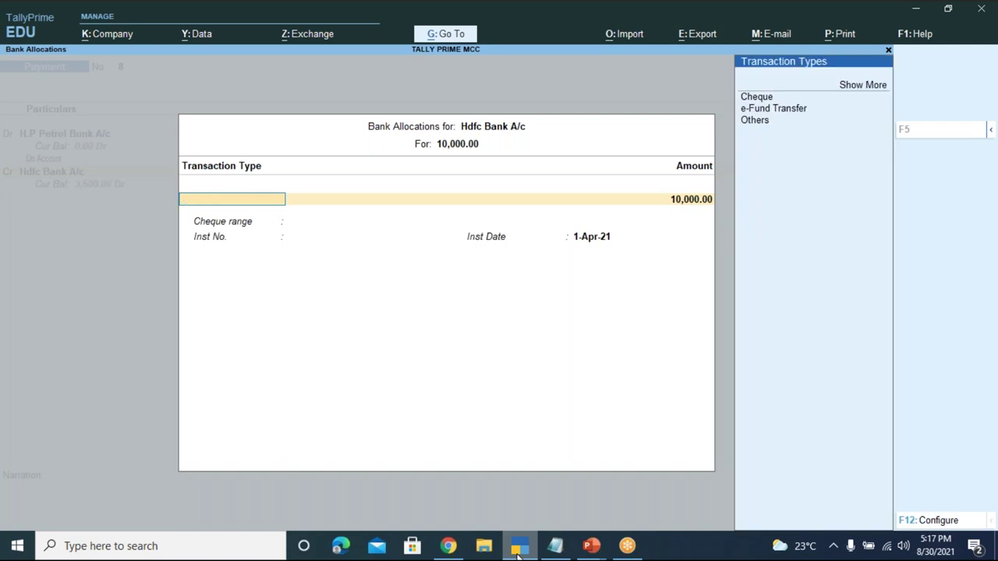
key(Up)
key(Return)
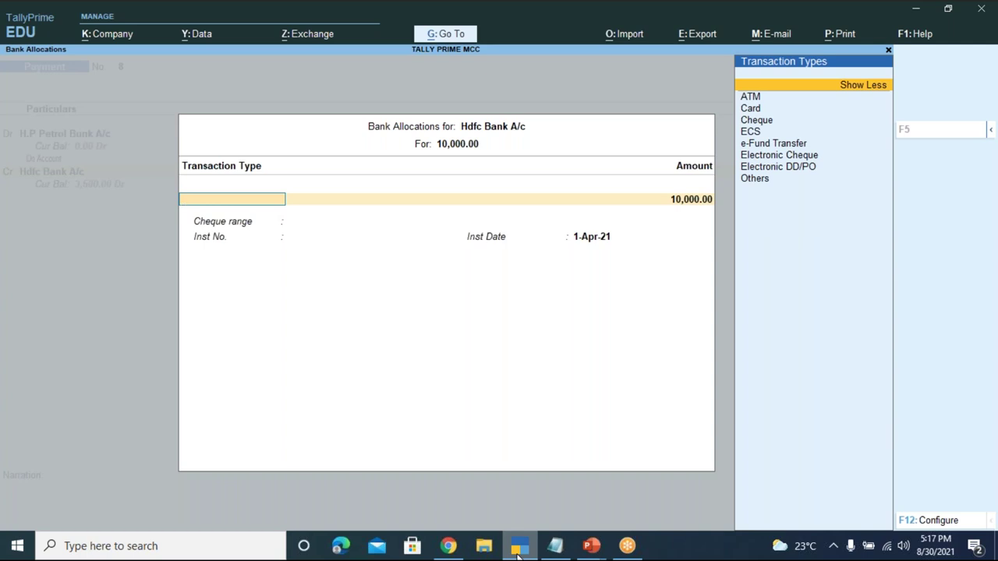
key(Down)
key(Return)
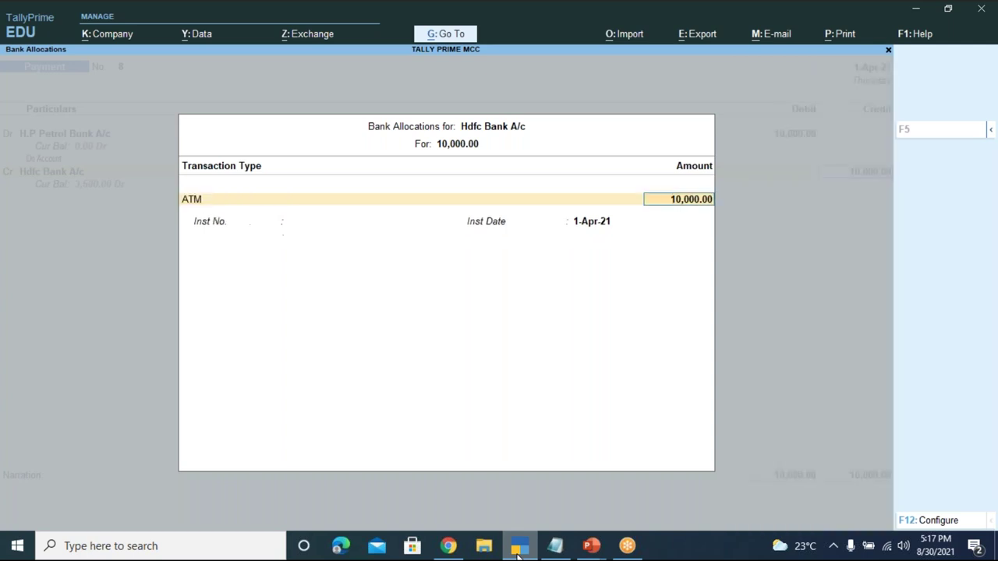
key(Return)
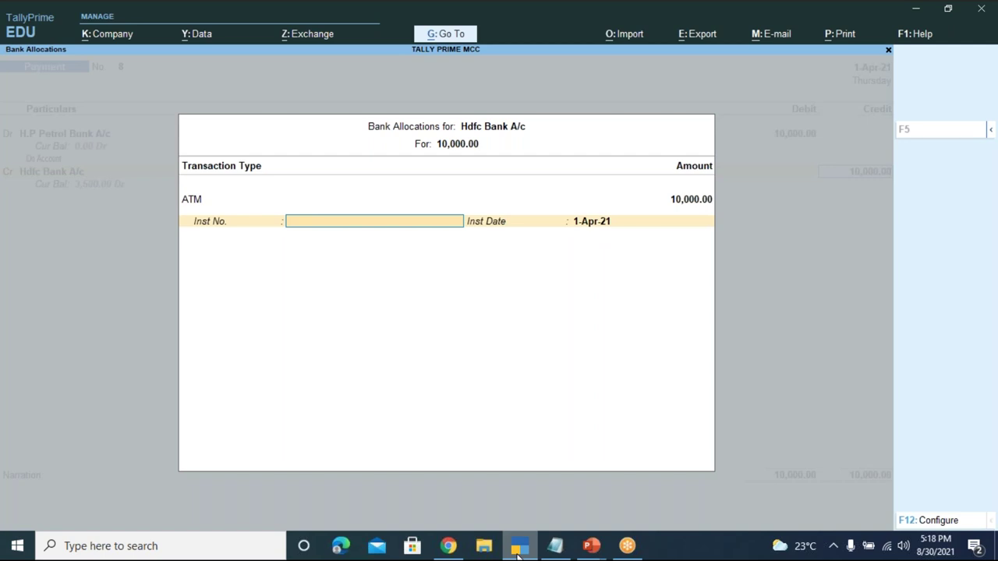
key(Return)
key(Return)
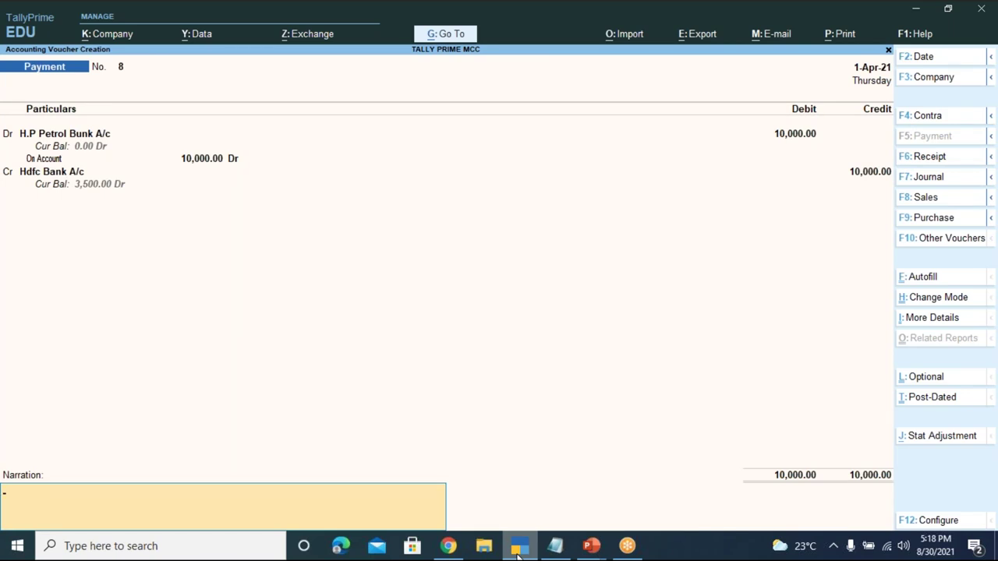
Step: Enter the narration "being payment made towards the purchase of petrol" and save the payment voucher
text(being payment made)
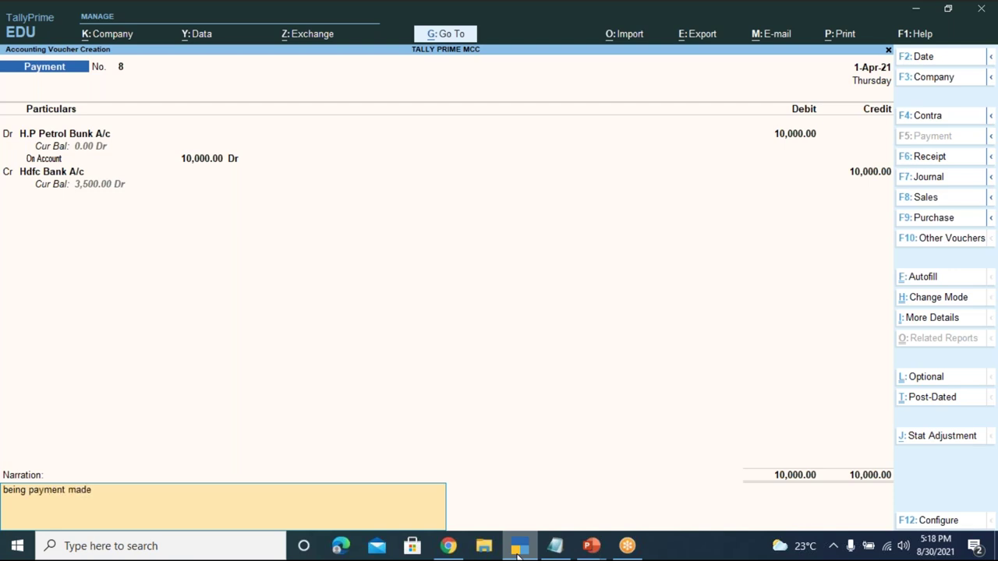
text( towards the purcjas)
key(BackSpace)
key(BackSpace)
key(BackSpace)
text(hase)
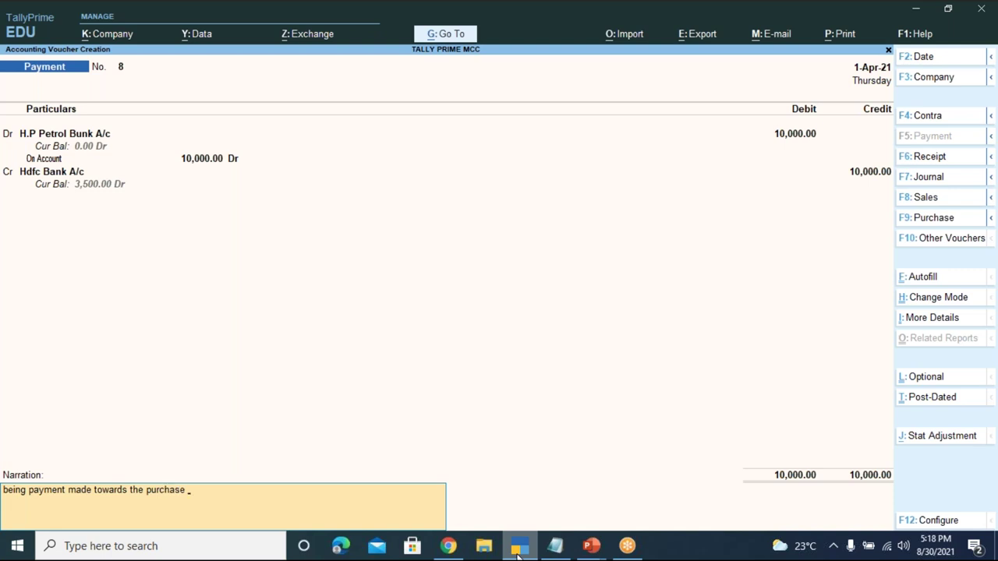
text( of)
text( pe)
text(trol)
key(BackSpace)
text(ol)
key(Return)
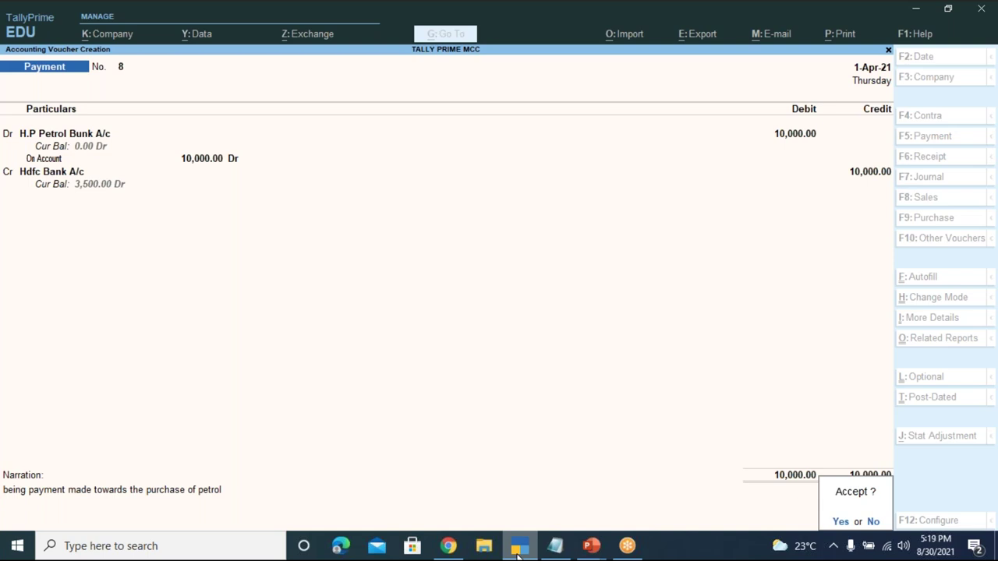
key(Return)
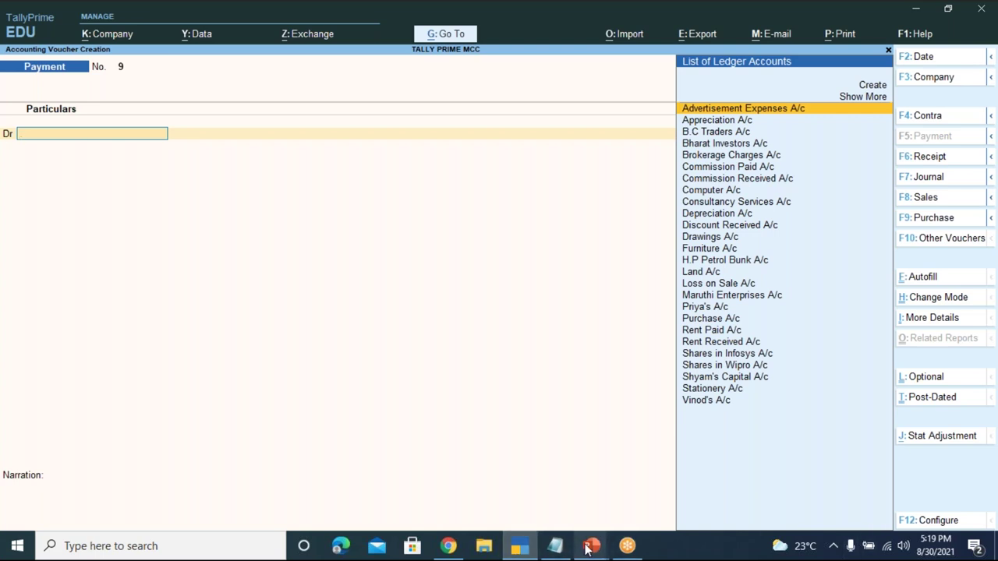
Step: Switch to PowerPoint and show the "Practical Exercises on Purchase Vouchers" slide as a slide show
mouse_move(589, 548)
click(537, 482)
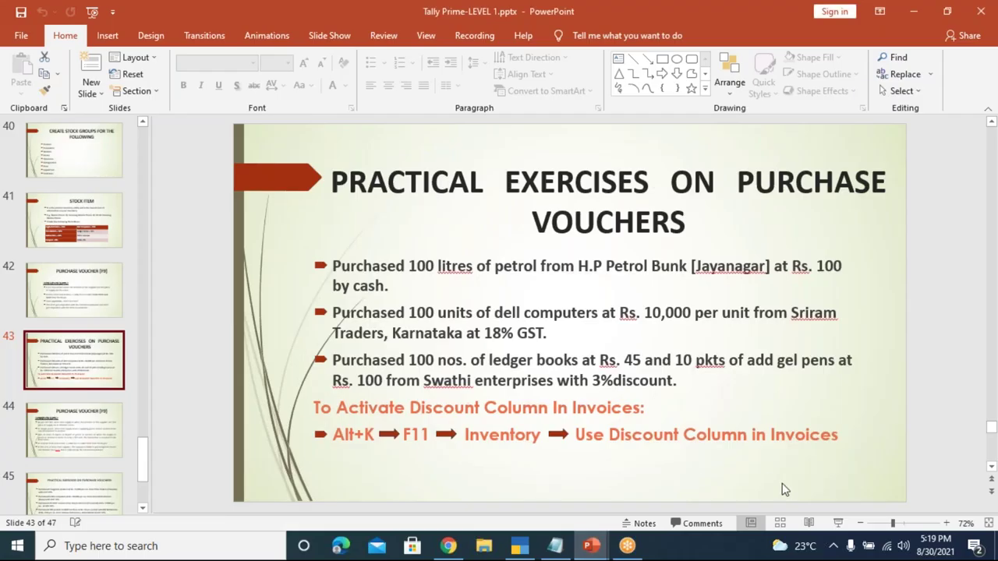
click(838, 523)
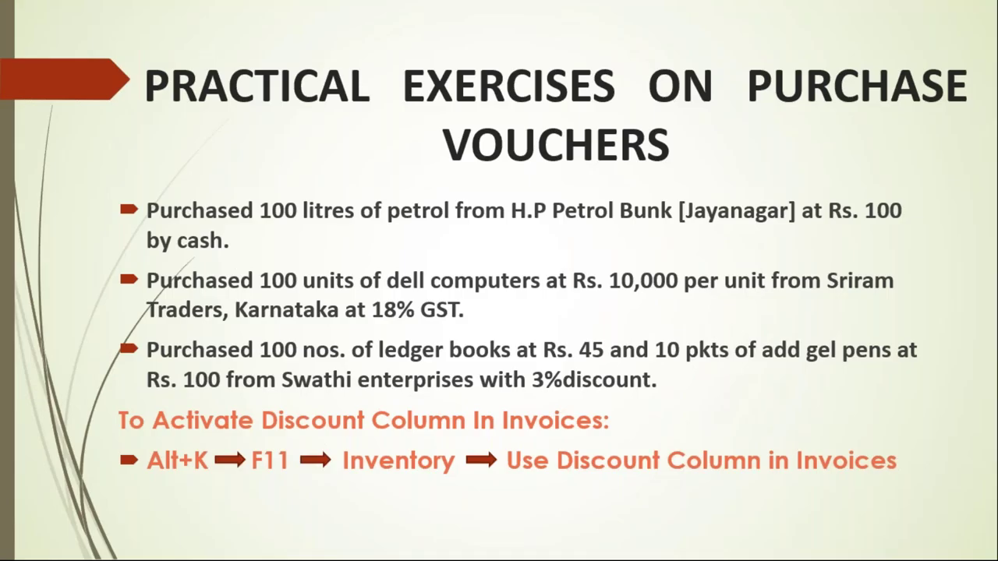
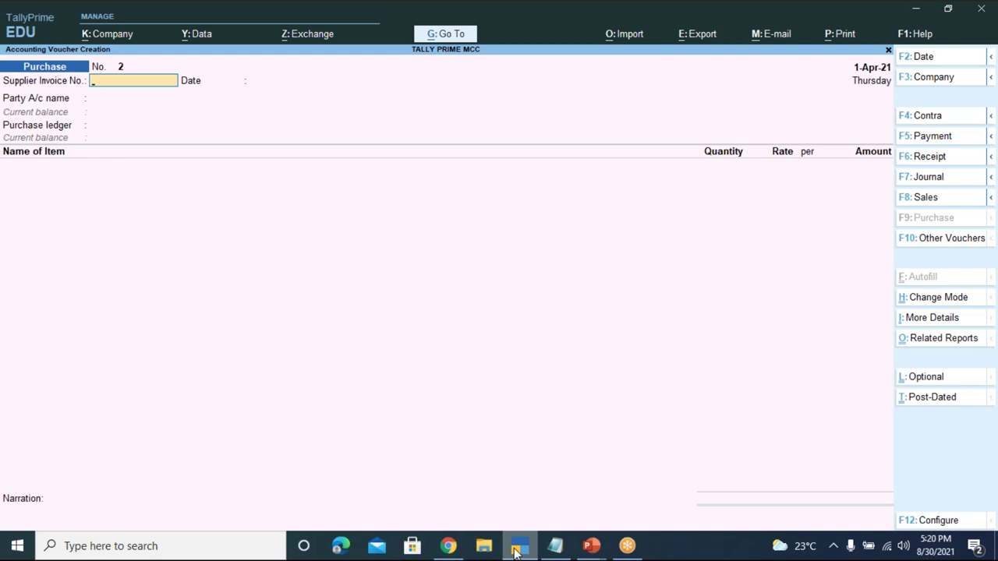
Step: Switch to Chrome and go back from the gold HSN code page to the Google results for notebooks
click(448, 545)
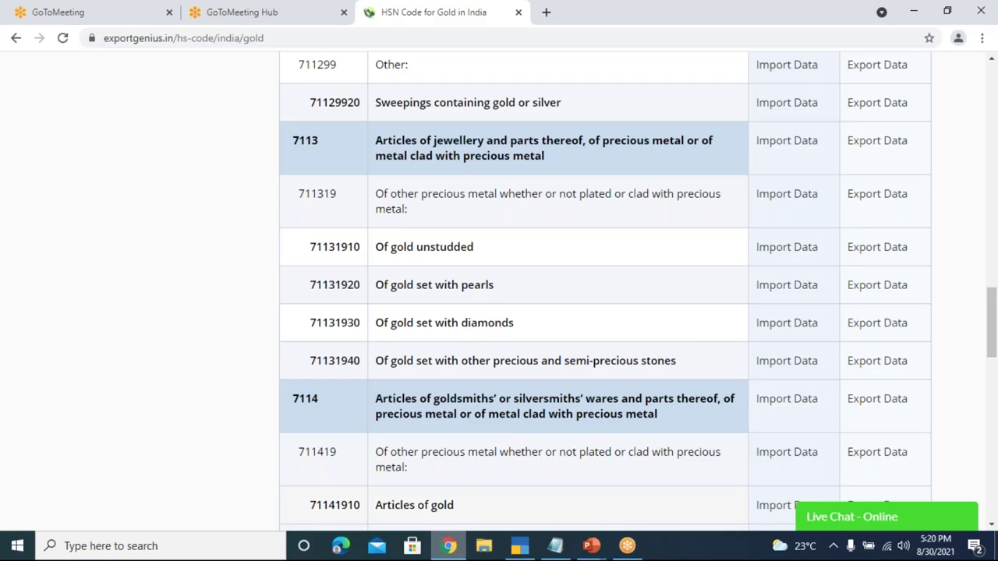
scroll(290, 234, up, 20)
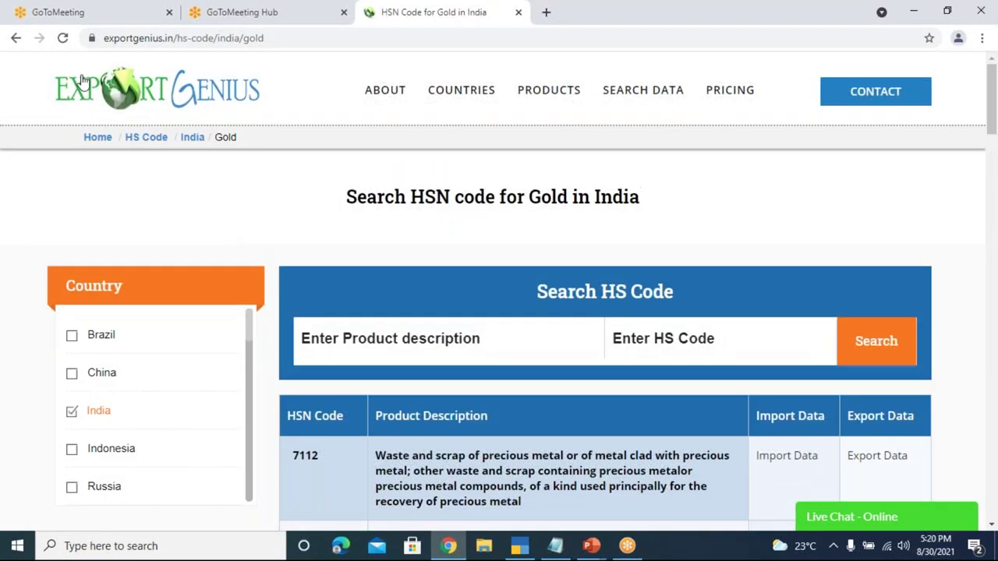
click(16, 39)
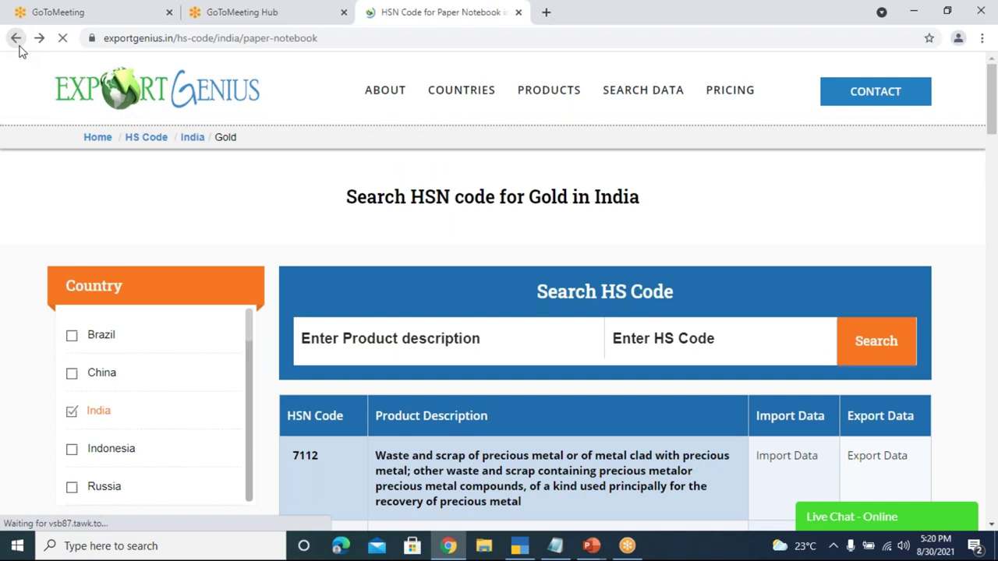
click(16, 39)
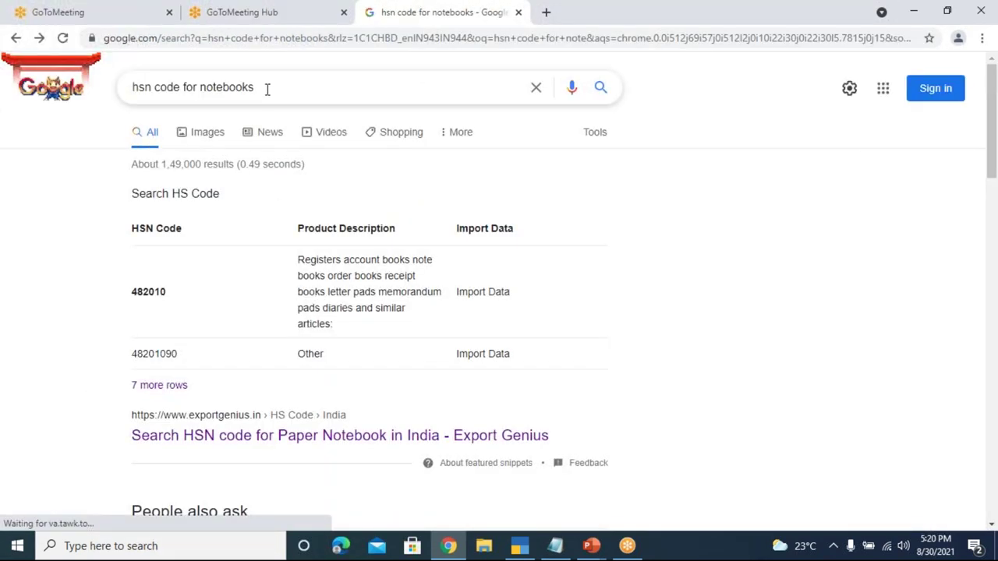
Step: Replace the Google query and search for "sample invoice format"
click(266, 88)
key(BackSpace)
key(BackSpace)
key(BackSpace)
key(BackSpace)
key(BackSpace)
key(BackSpace)
key(BackSpace)
key(BackSpace)
key(BackSpace)
key(BackSpace)
key(BackSpace)
key(BackSpace)
key(BackSpace)
key(BackSpace)
key(BackSpace)
key(BackSpace)
key(BackSpace)
key(BackSpace)
key(BackSpace)
key(BackSpace)
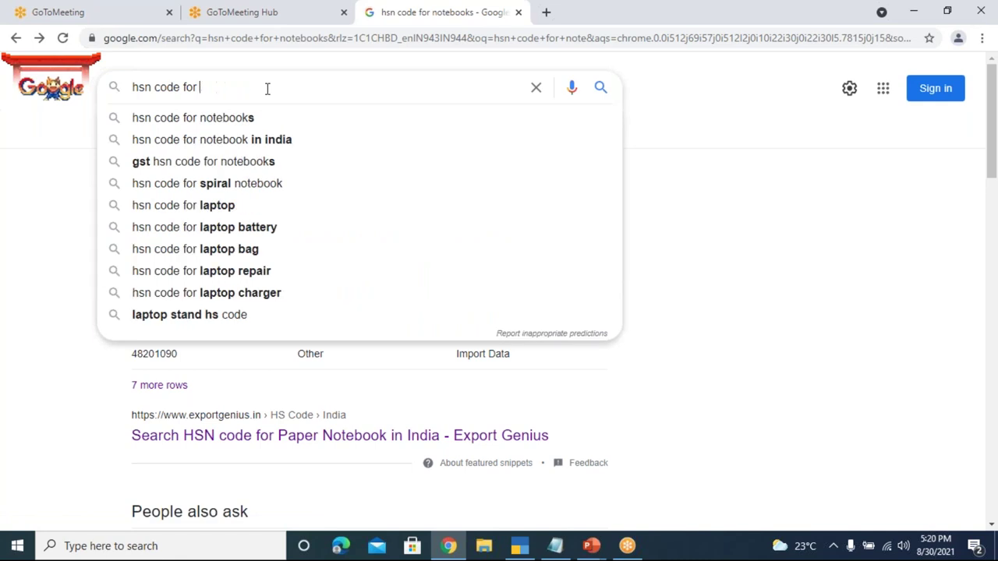
text(s)
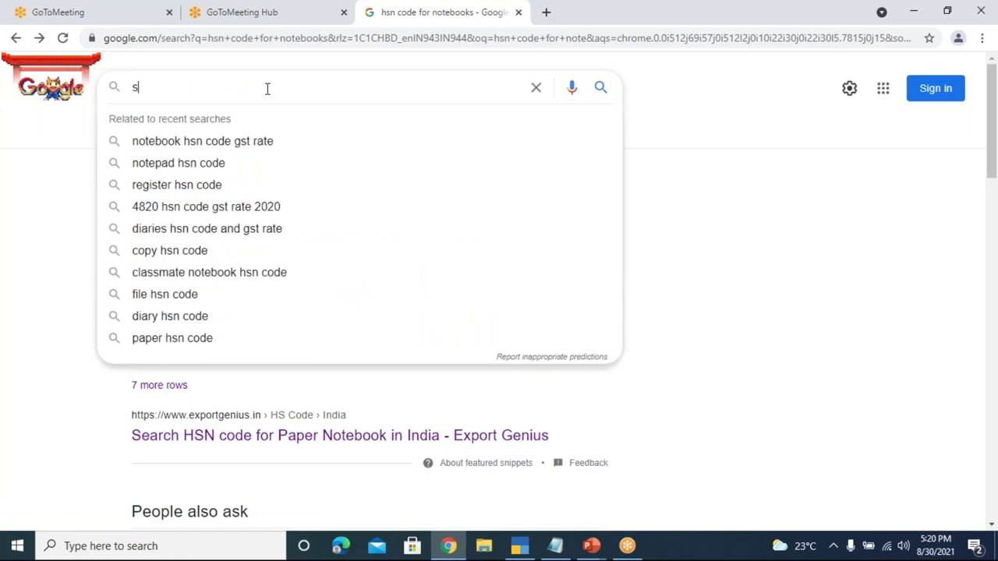
text(ample invoice)
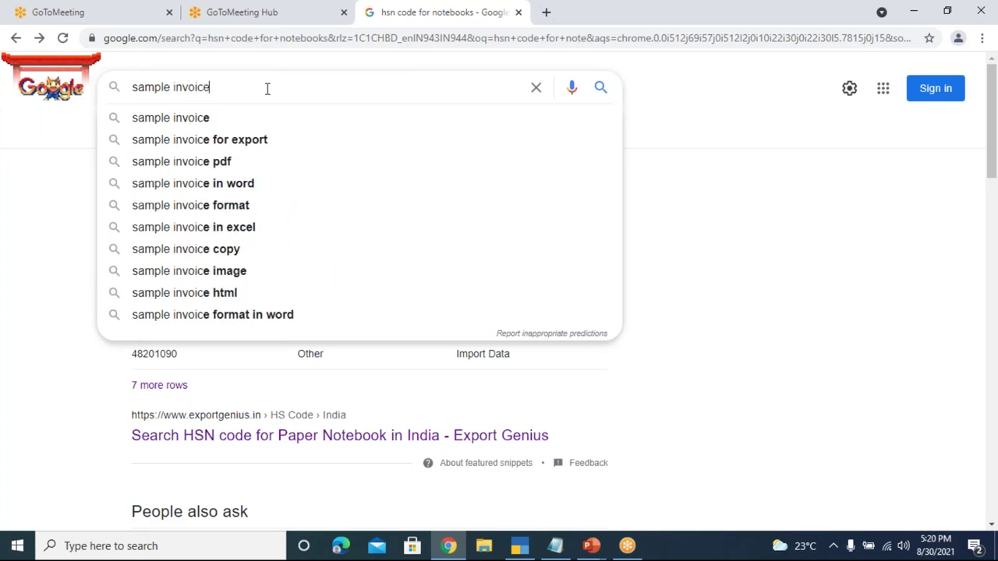
click(235, 207)
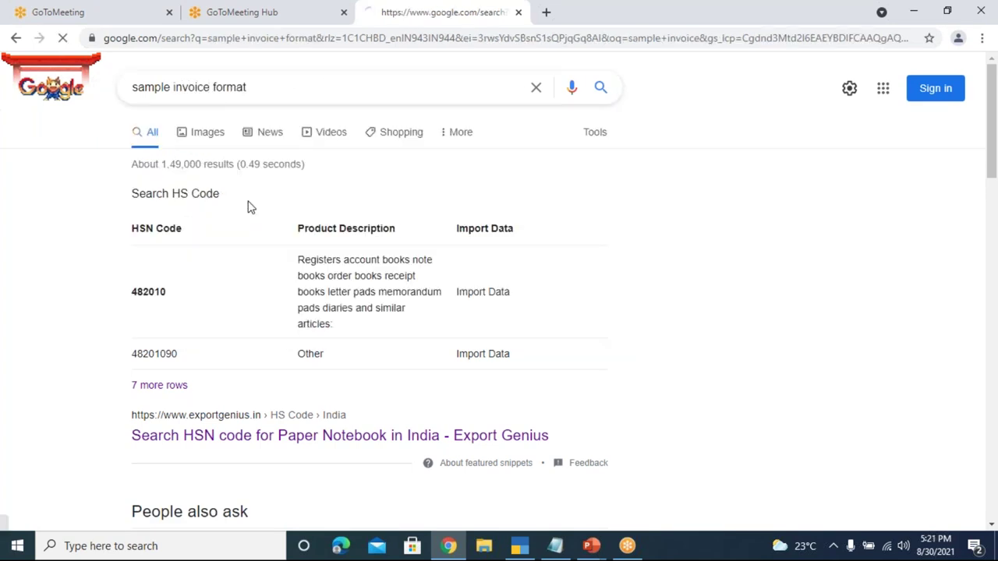
Step: Show the image results, open the Vertex42 free invoice template page and examine the sample invoice's layout
click(212, 135)
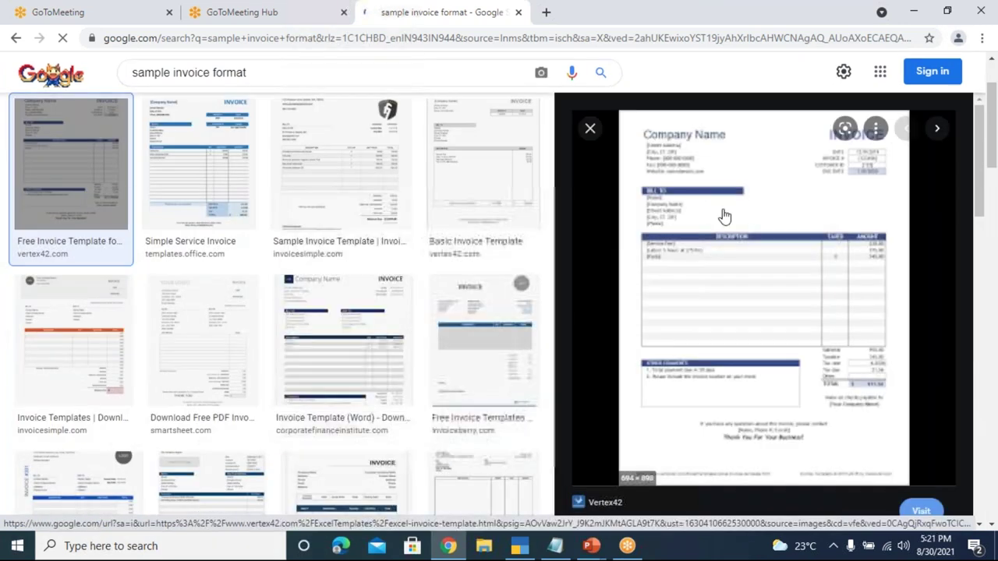
click(767, 179)
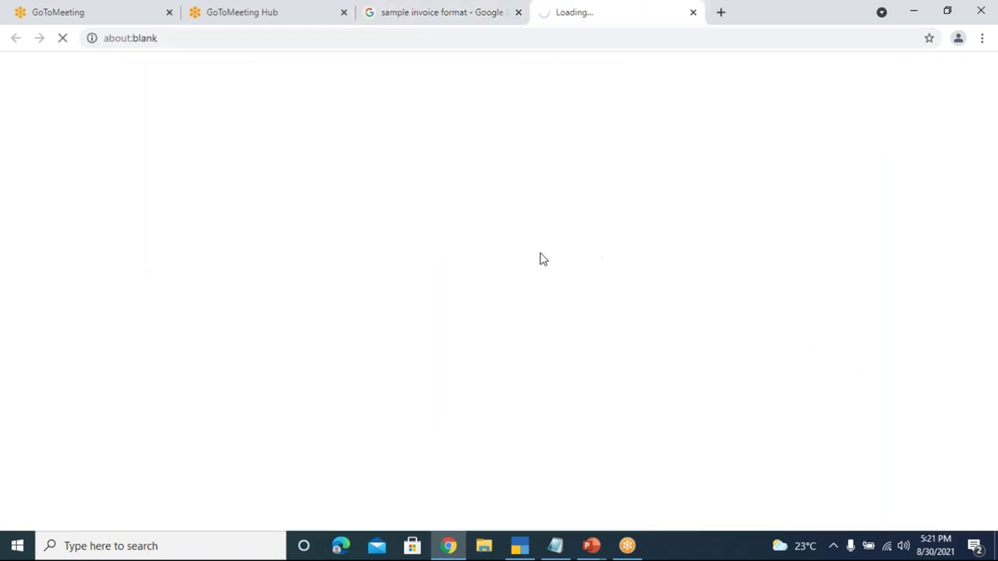
scroll(477, 364, down, 4)
scroll(362, 342, down, 2)
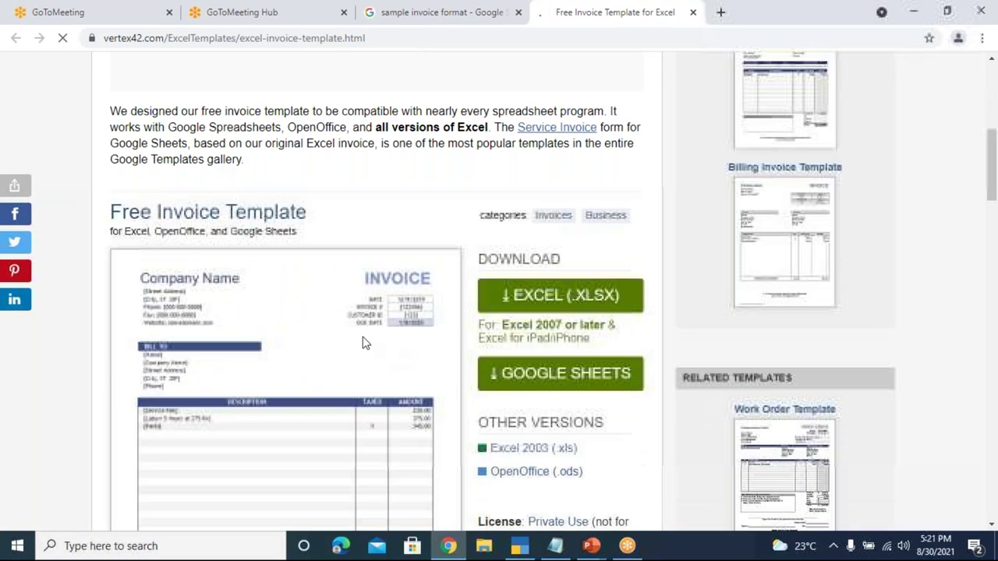
scroll(361, 341, down, 4)
scroll(341, 283, up, 1)
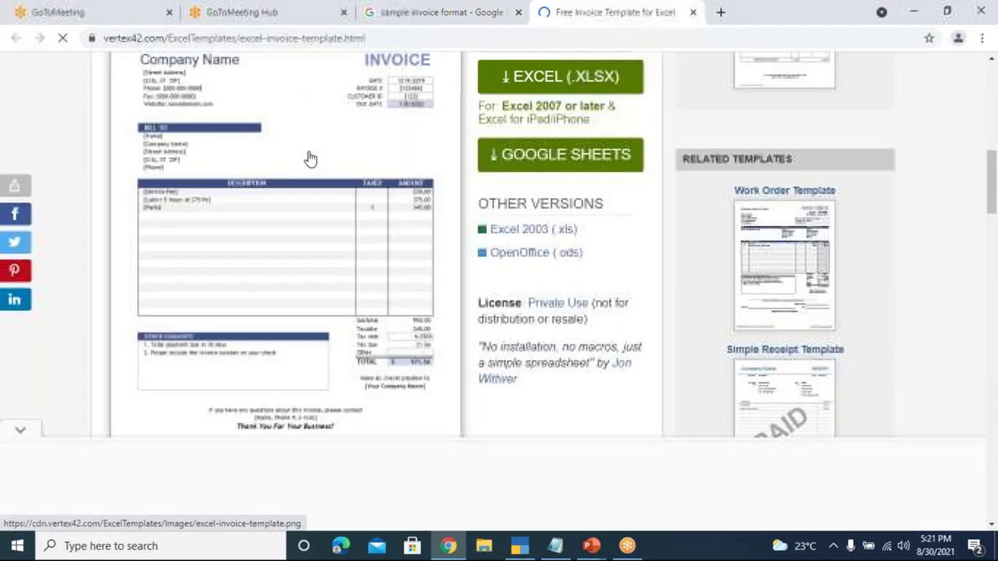
Step: Open the sample invoice template image at full size and examine its header, billing, item and total sections
scroll(306, 166, up, 2)
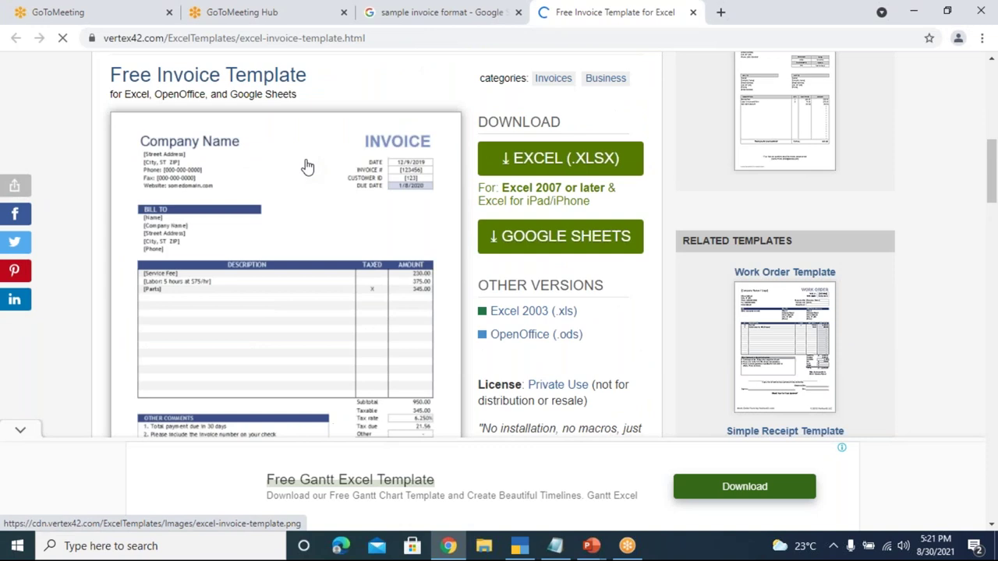
click(386, 248)
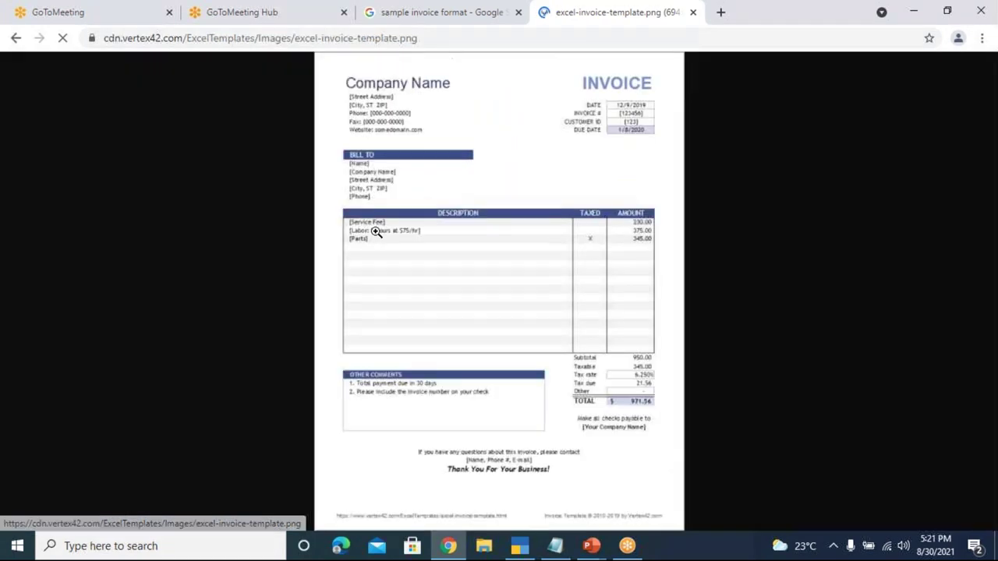
click(566, 160)
click(566, 164)
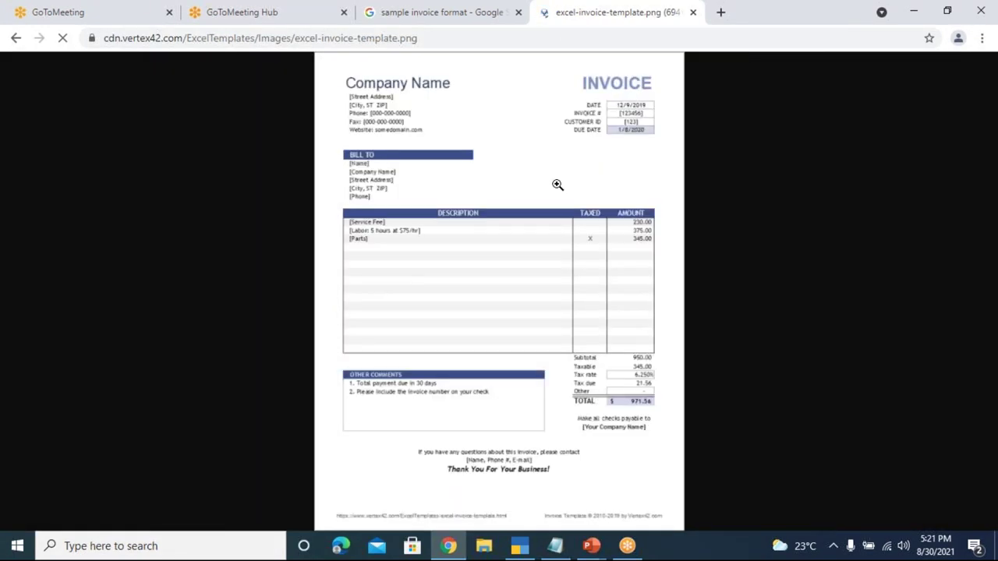
click(556, 184)
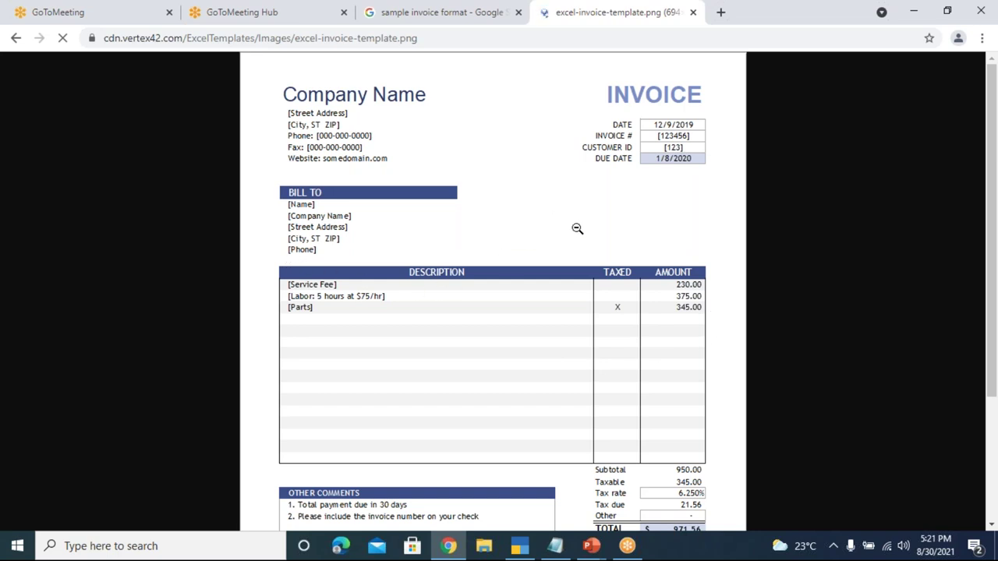
scroll(462, 423, down, 1)
scroll(461, 422, down, 1)
scroll(460, 419, up, 1)
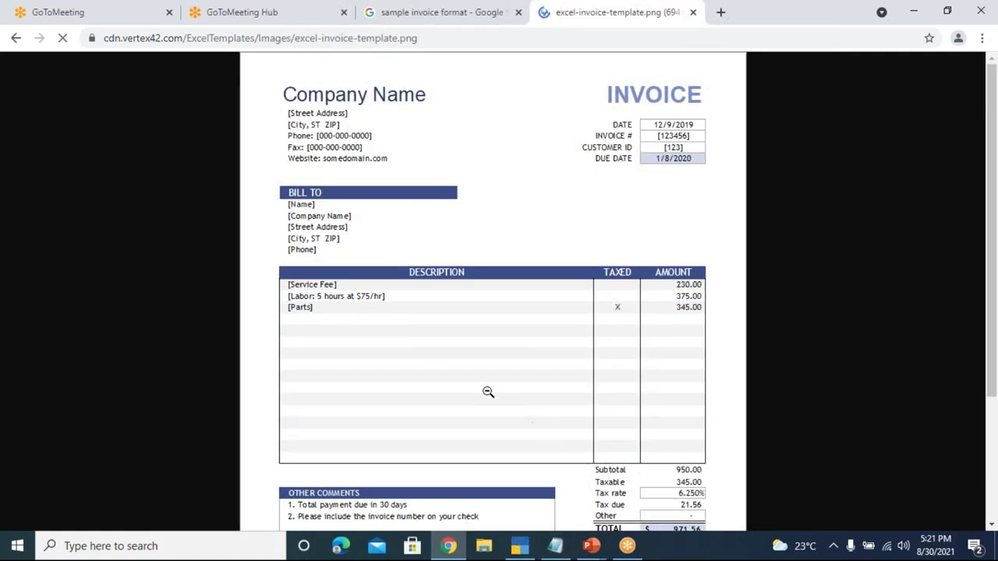
Step: Switch to TallyPrime and set the purchase voucher's supplier invoice number to 002, keeping the date 1-Apr-21
click(523, 545)
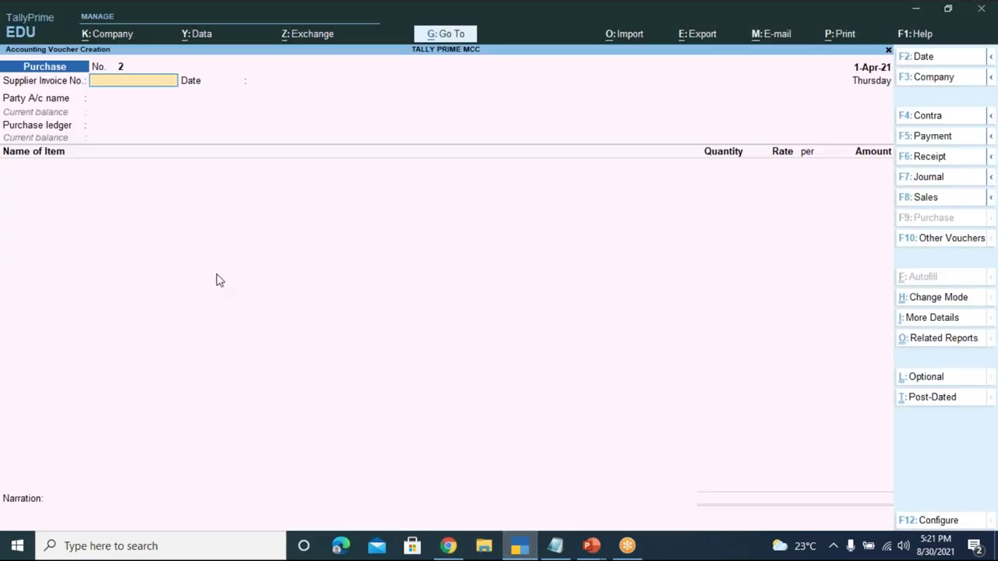
text(002)
key(Return)
key(Return)
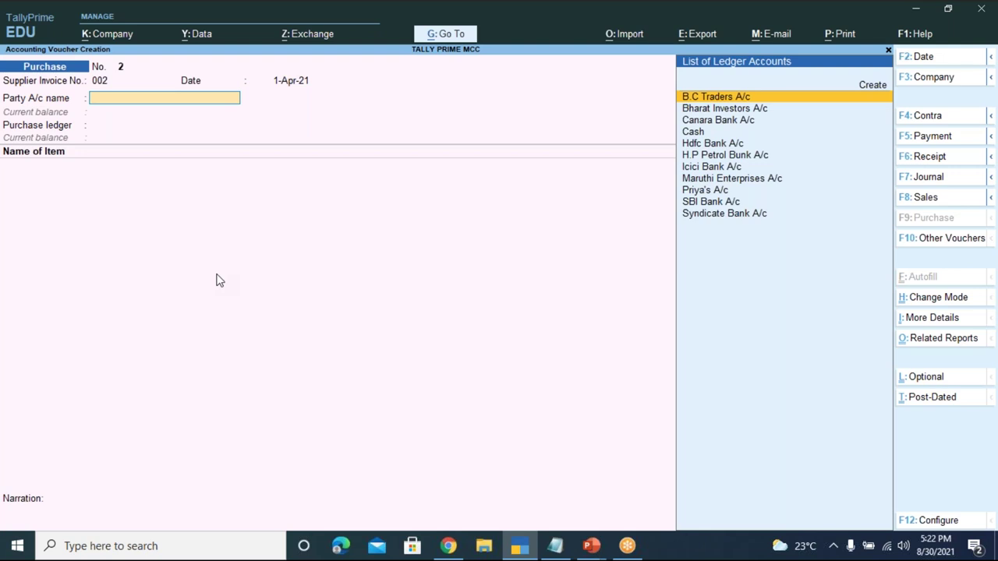
Step: Create a party ledger named Sriram Traders A/c under the Sundry Creditors group from the voucher's party account field
key(alt+c)
text(Sr)
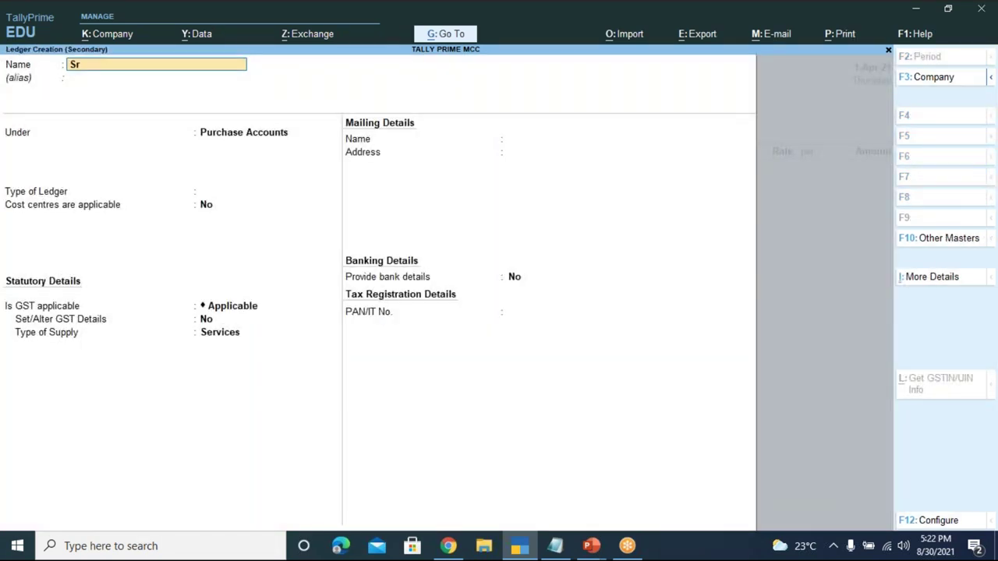
text(iram traders a/c)
key(Return)
key(Return)
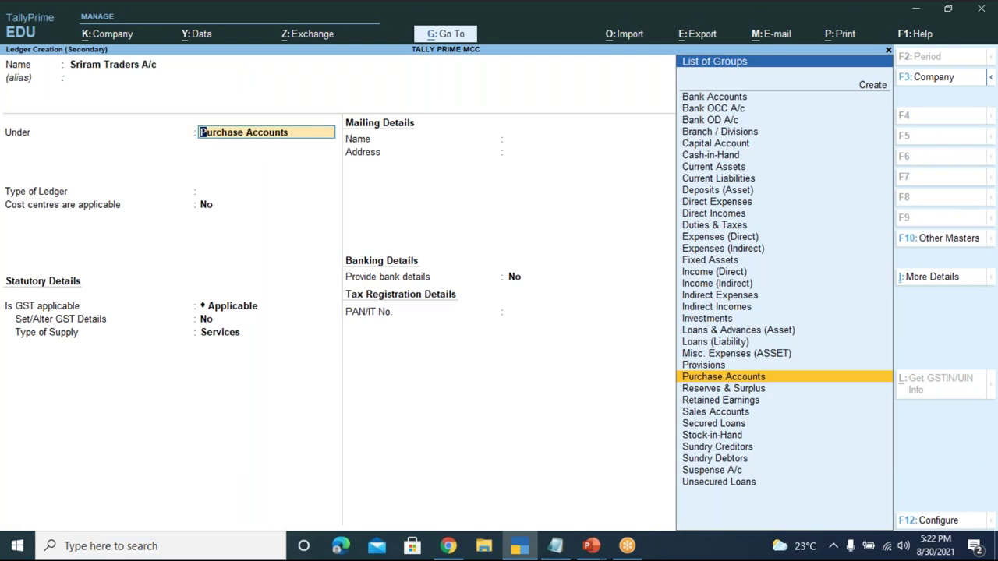
text(Sundry)
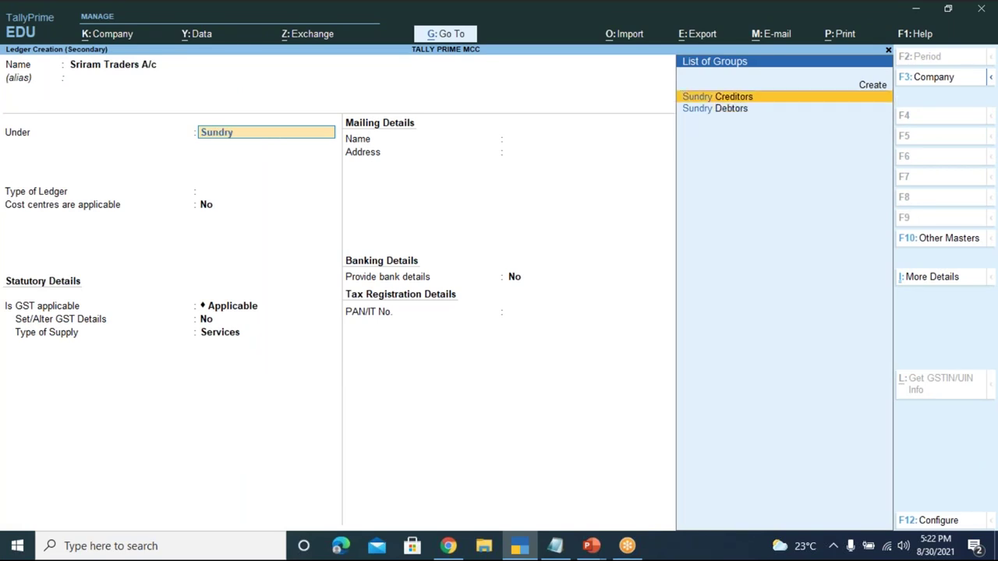
key(Return)
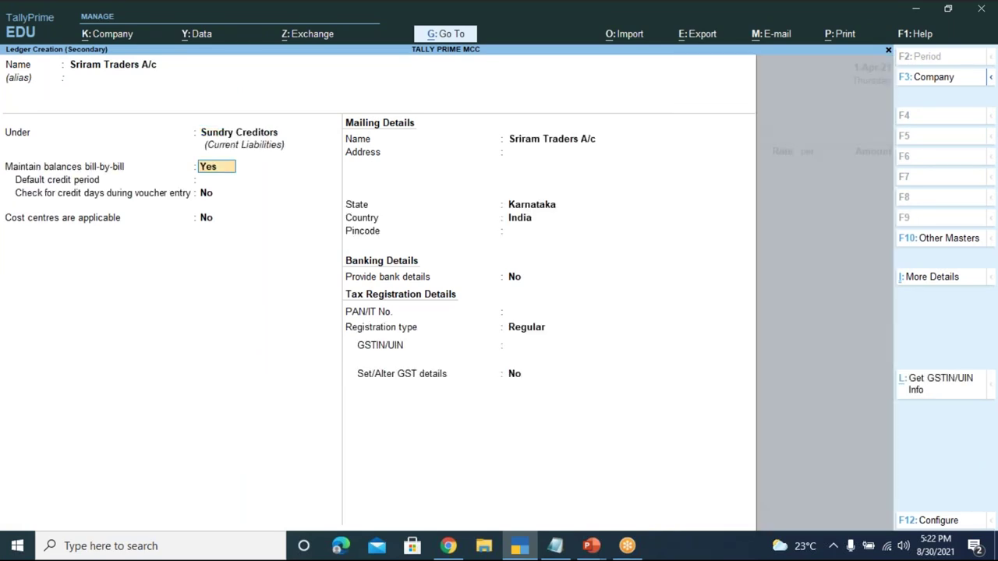
Step: Keep the ledger's default bill-by-bill, cost centre, mailing and banking settings, leaving the address and PAN blank
key(Return)
key(Return)
key(Return)
key(Return)
key(Return)
key(Return)
key(Return)
key(Return)
key(Return)
key(Return)
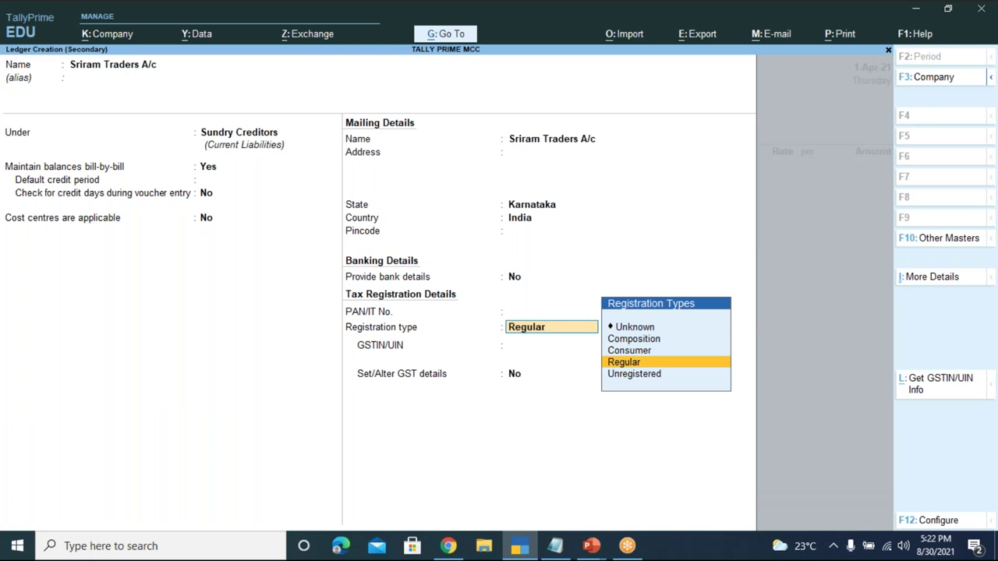
Step: Keep the Regular registration type and enter the supplier's GSTIN/UIN in the tax registration details
key(Return)
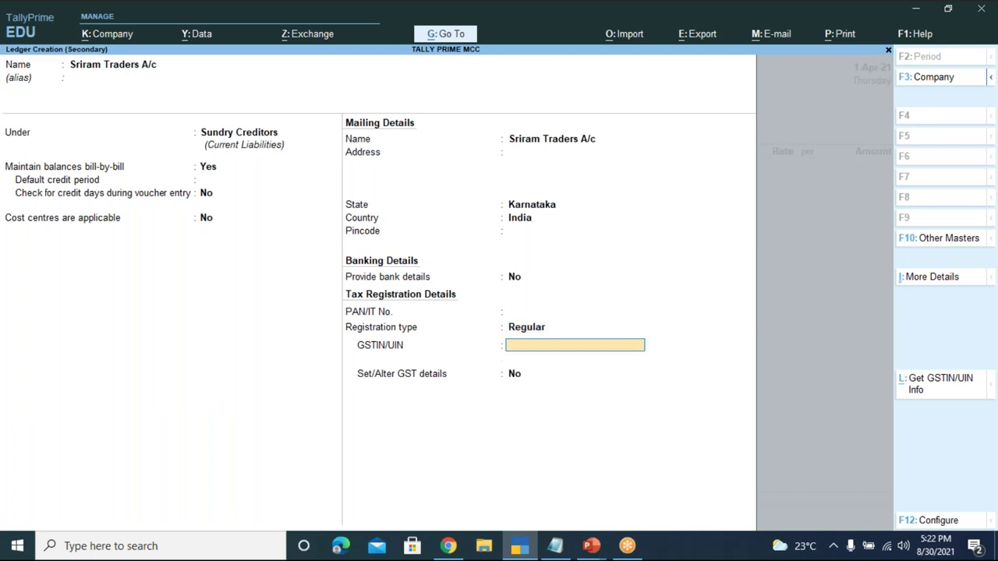
text(29IUMPS4532W)
key(Return)
key(Return)
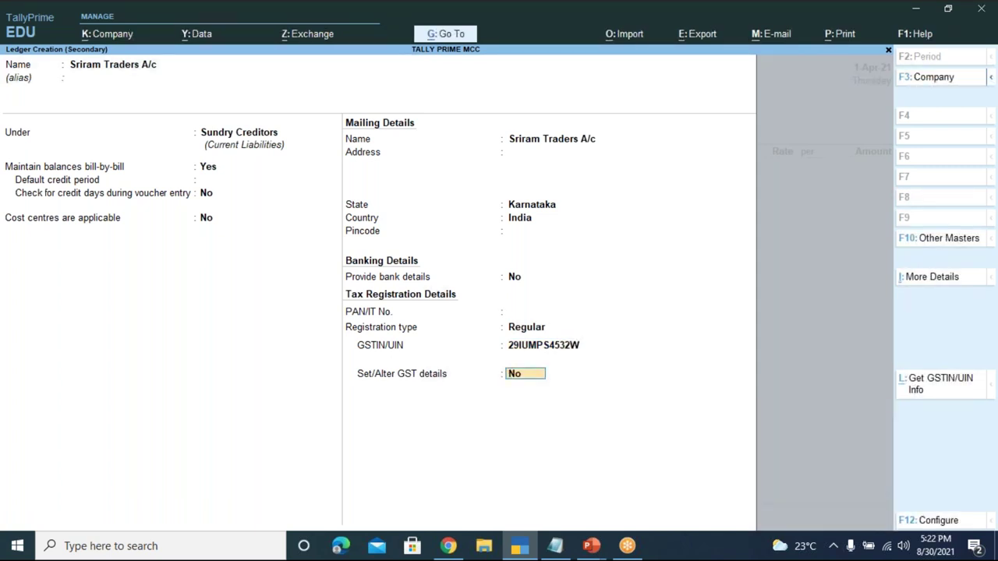
Step: Set Set/Alter GST details to Yes, keep the default GST details, and save the Sriram Traders A/c ledger
text(y)
key(Return)
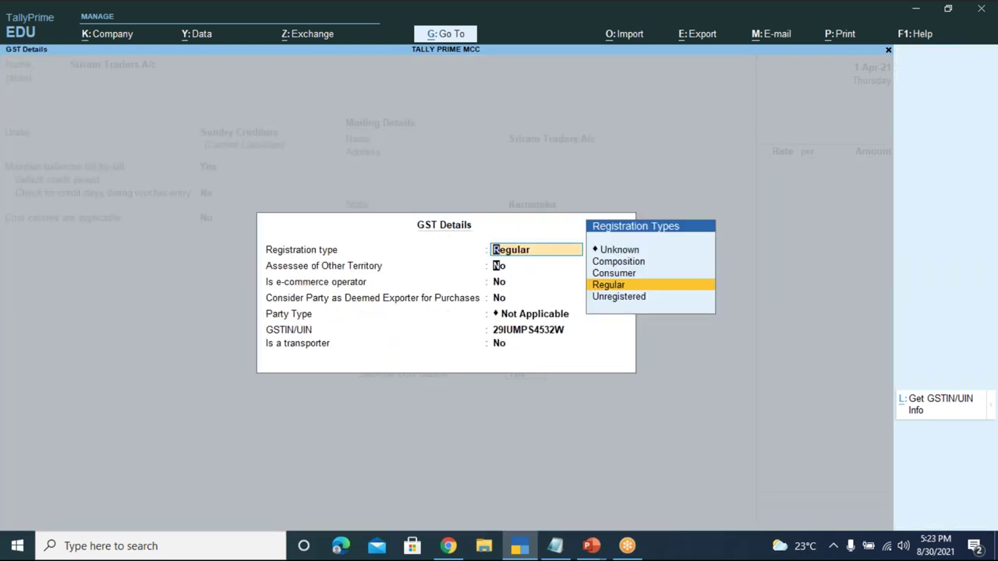
key(Return)
key(Return)
key(Return)
key(Return)
key(Return)
key(Return)
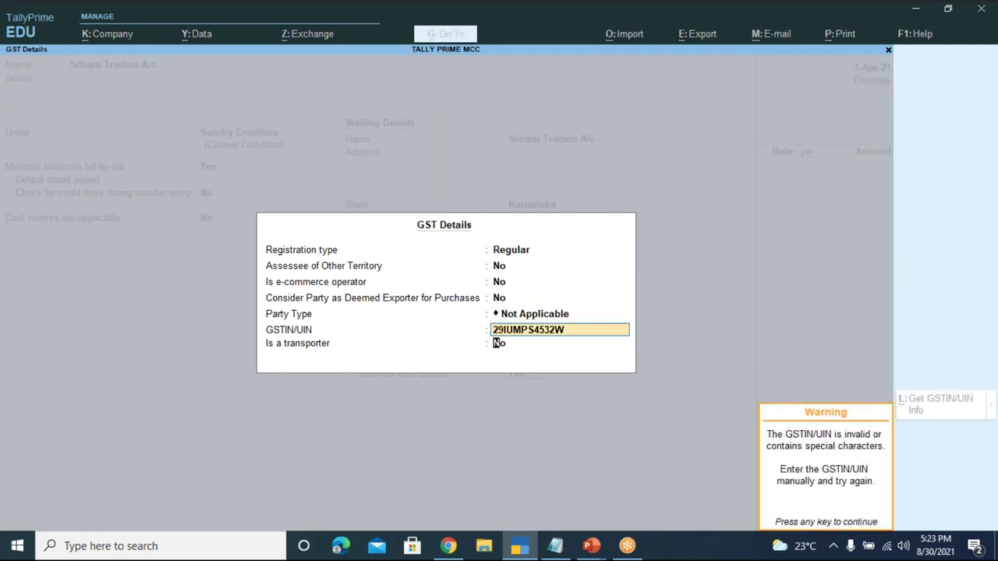
key(Return)
key(Return)
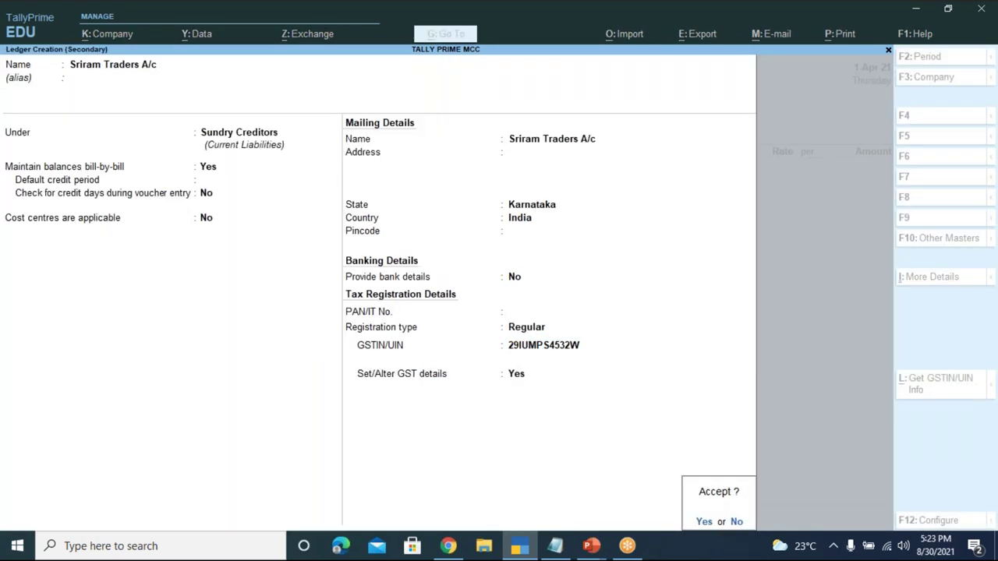
key(Return)
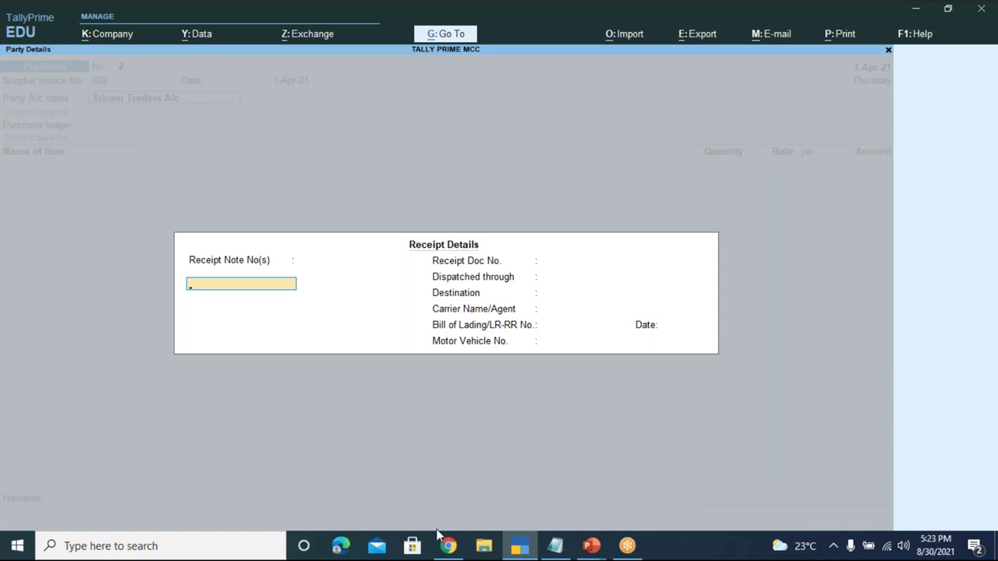
Step: Switch to Chrome, return to the Vertex42 invoice template page, and dismiss the pop-up covering it
click(456, 550)
click(16, 38)
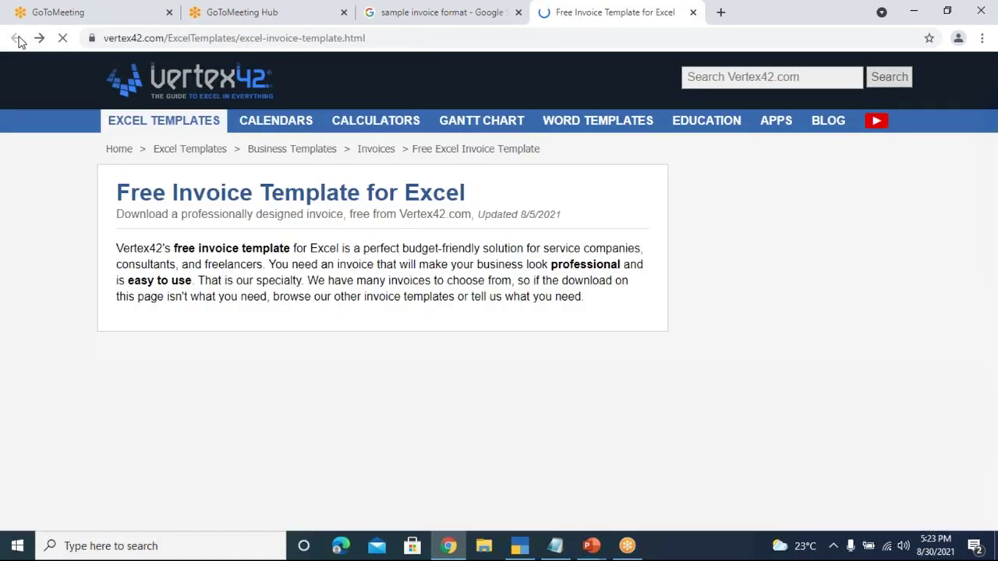
scroll(234, 185, up, 7)
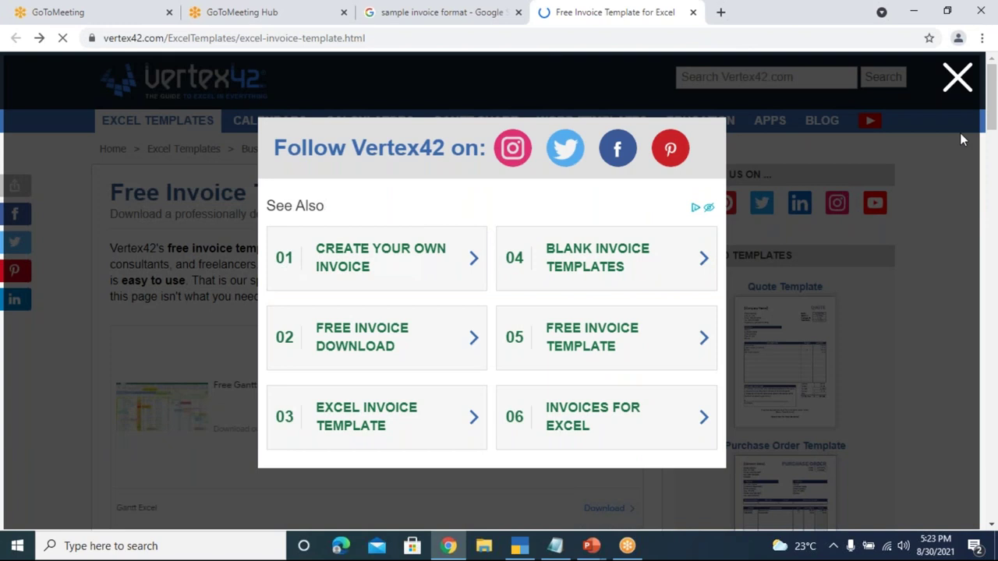
click(958, 79)
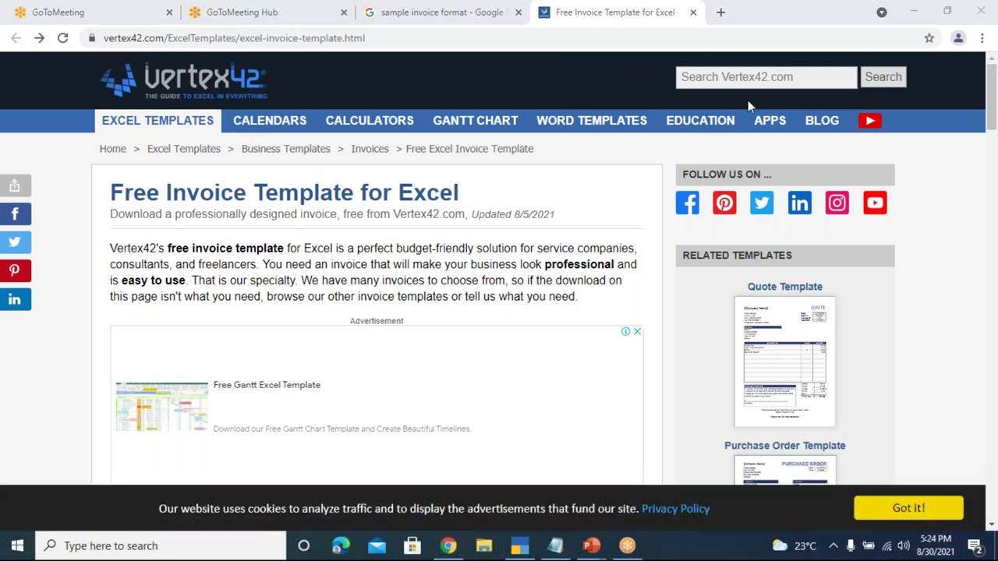
Step: Search Google for "sample grn form" in a new browser tab
click(720, 11)
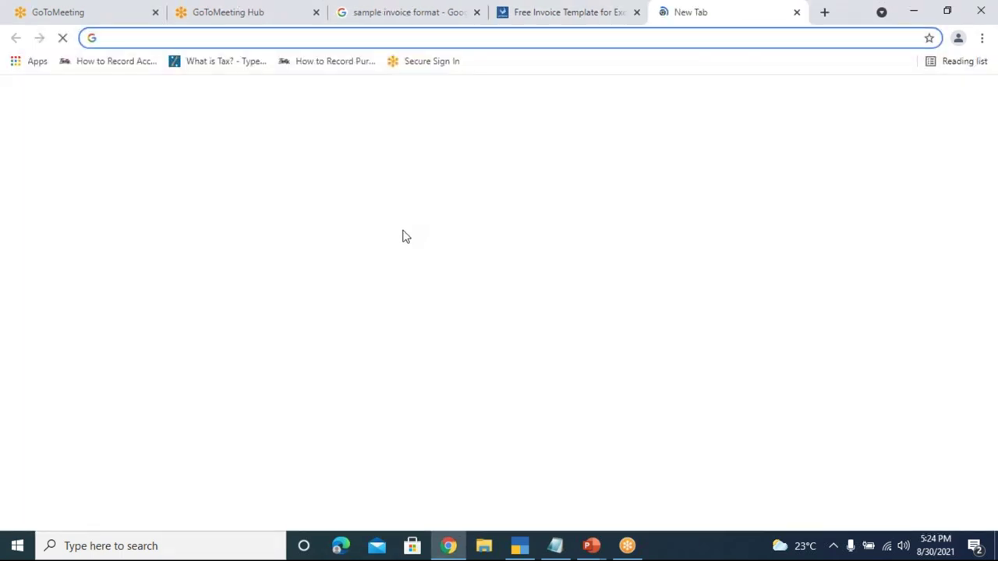
click(441, 305)
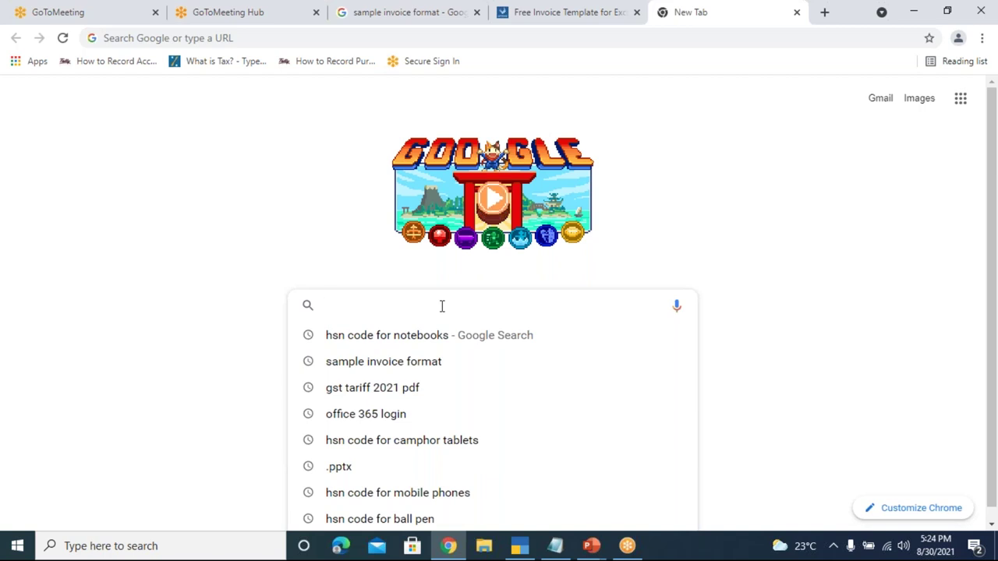
text(g)
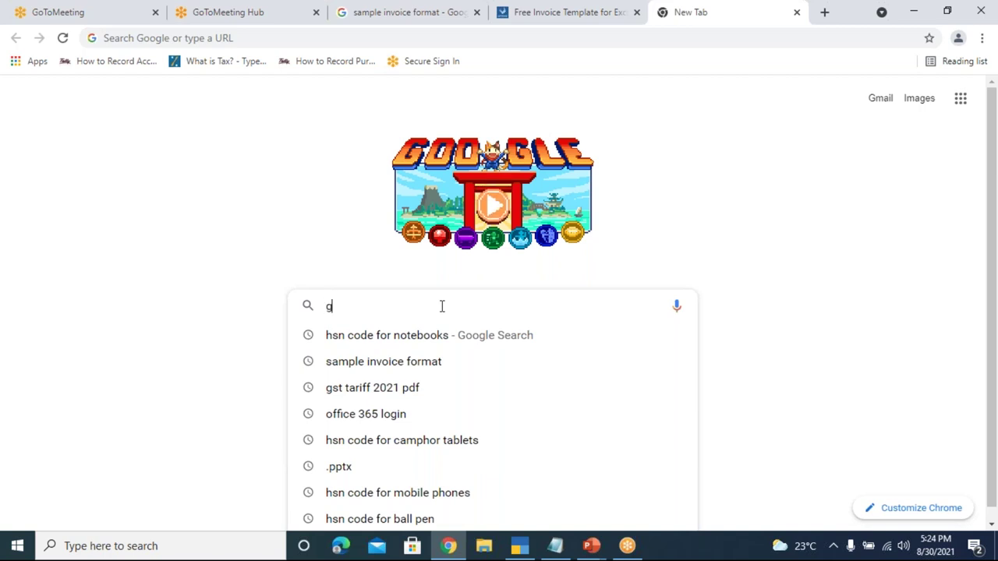
text(r)
key(BackSpace)
key(BackSpace)
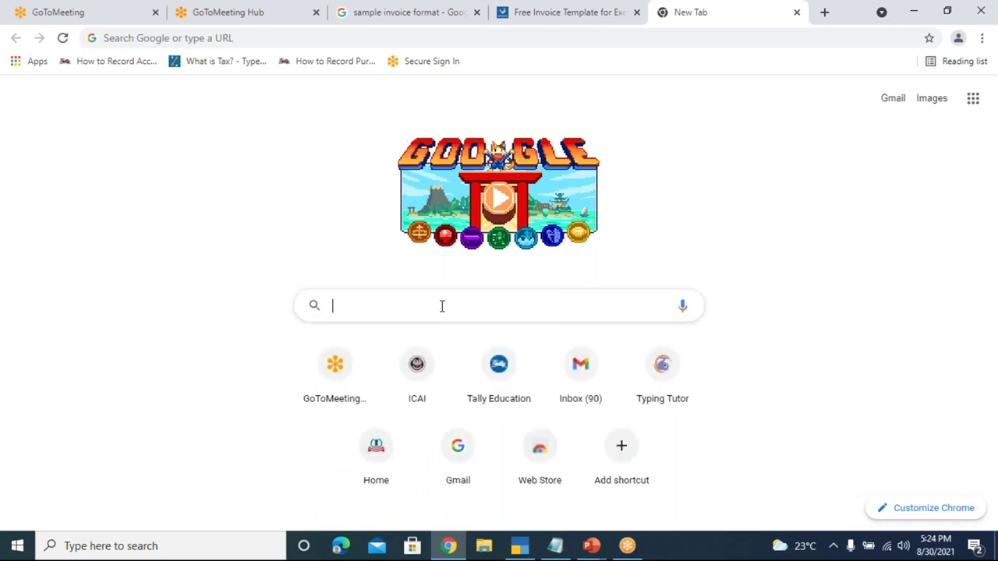
text(sampke)
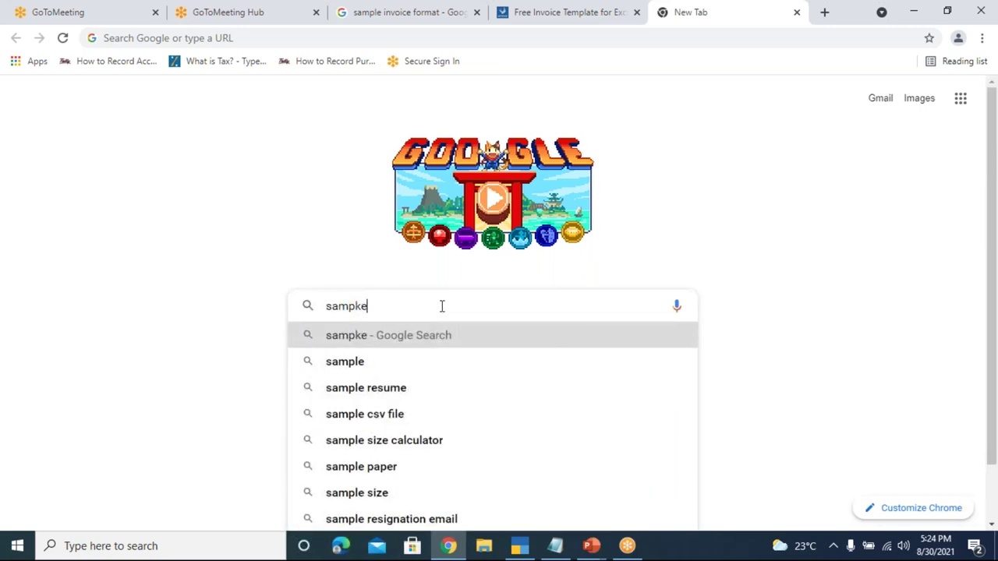
key(BackSpace)
key(BackSpace)
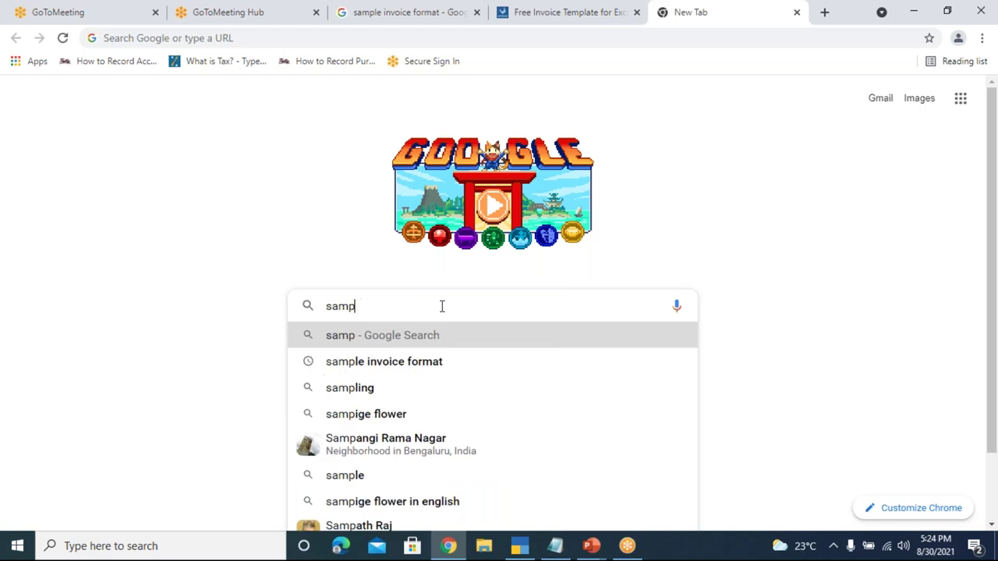
text(le grn)
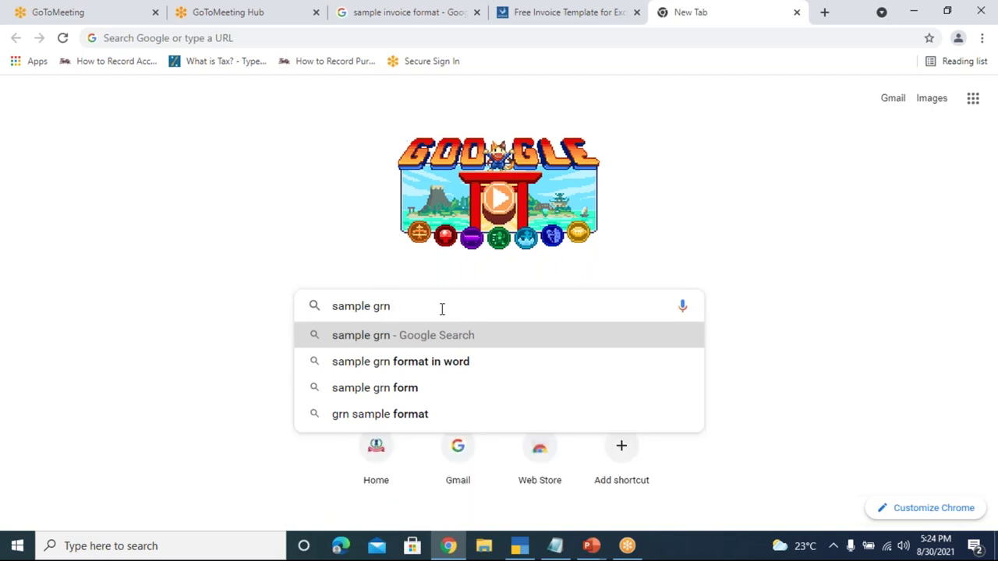
click(383, 388)
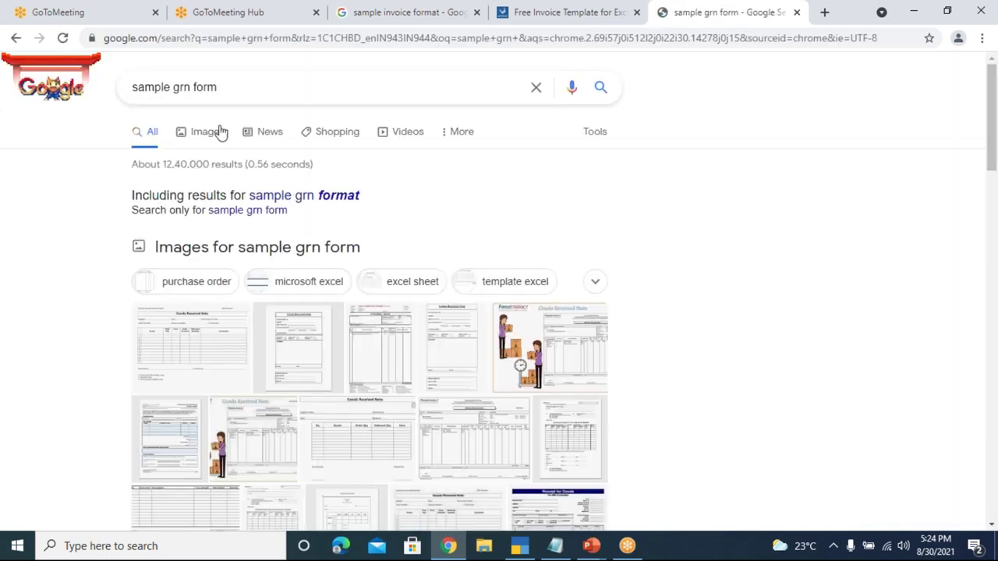
Step: Open the stabnet.org Goods Receipt Note page from the image results and enlarge its sample form
click(208, 130)
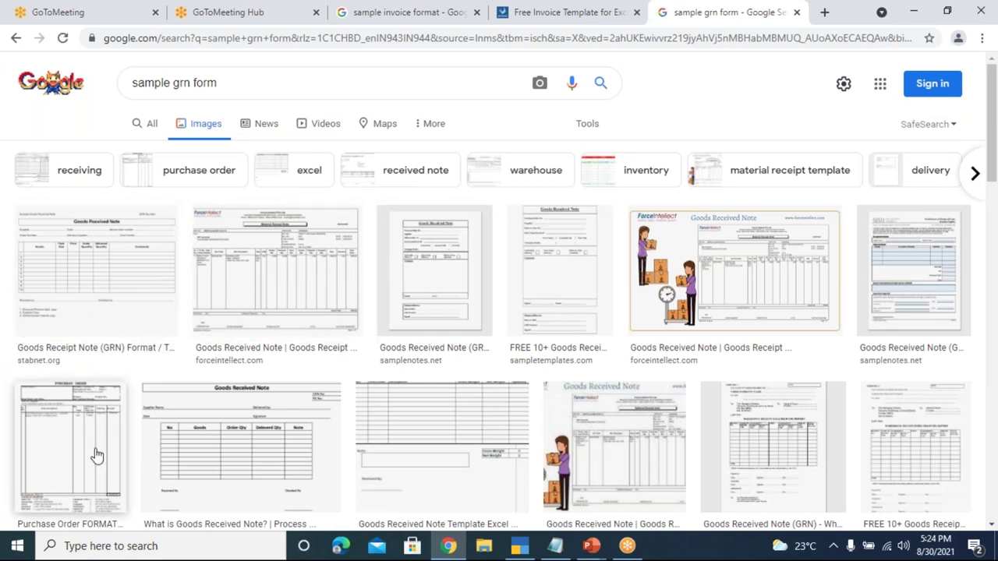
click(114, 241)
click(797, 251)
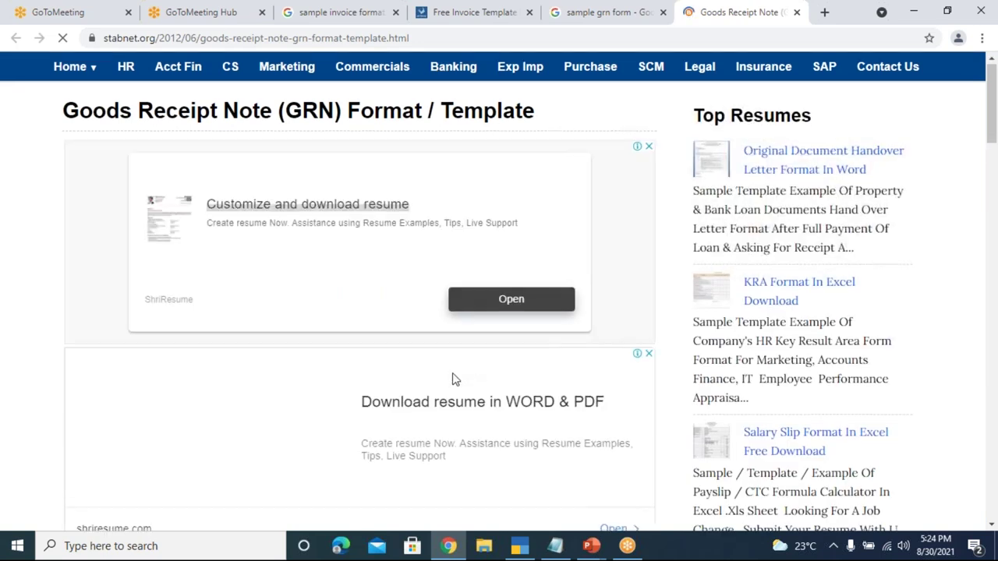
scroll(452, 379, down, 5)
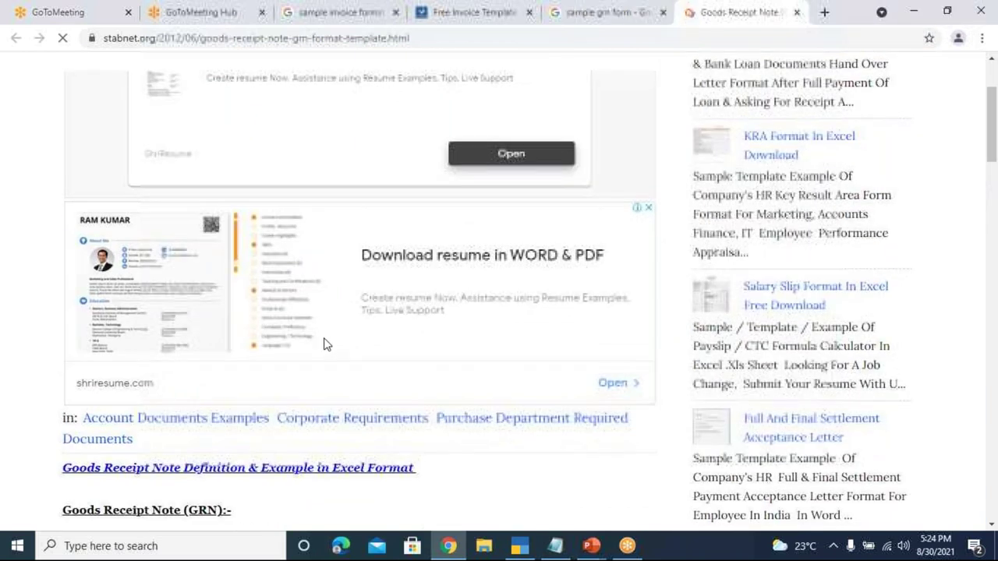
scroll(327, 343, down, 4)
scroll(330, 346, down, 4)
click(335, 312)
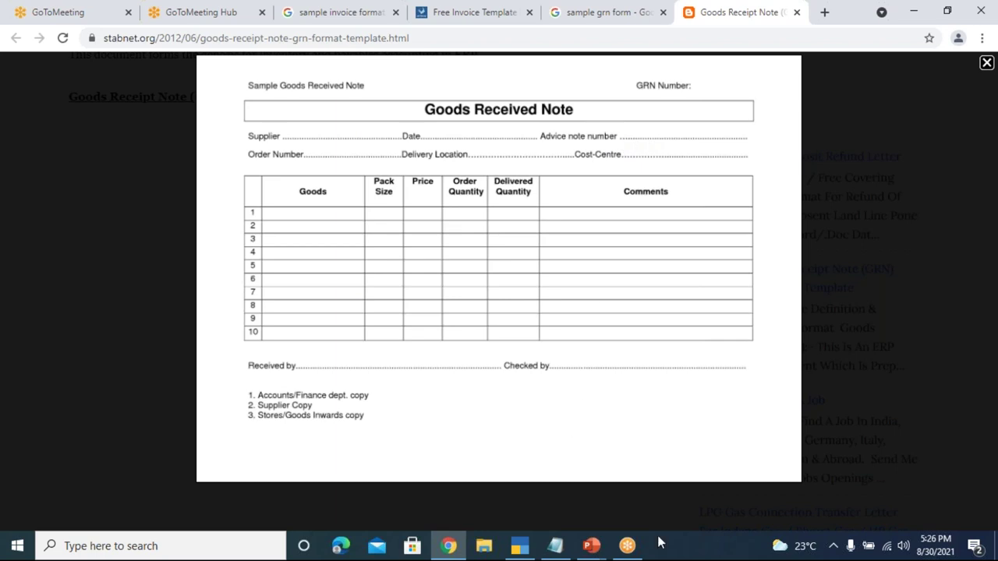
Step: Compare TallyPrime's Receipt Details fields with the sample Goods Received Note in Chrome
click(514, 549)
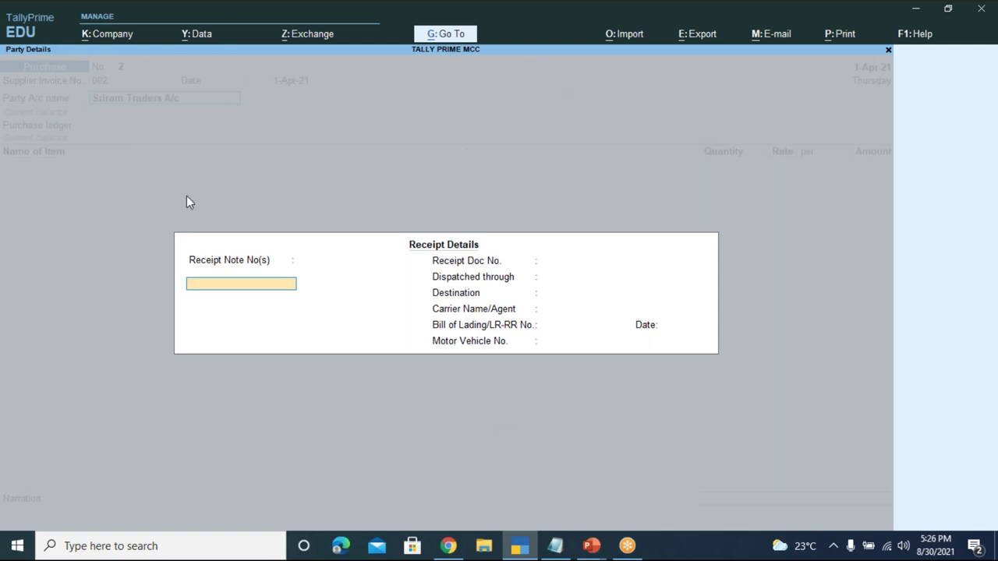
click(449, 546)
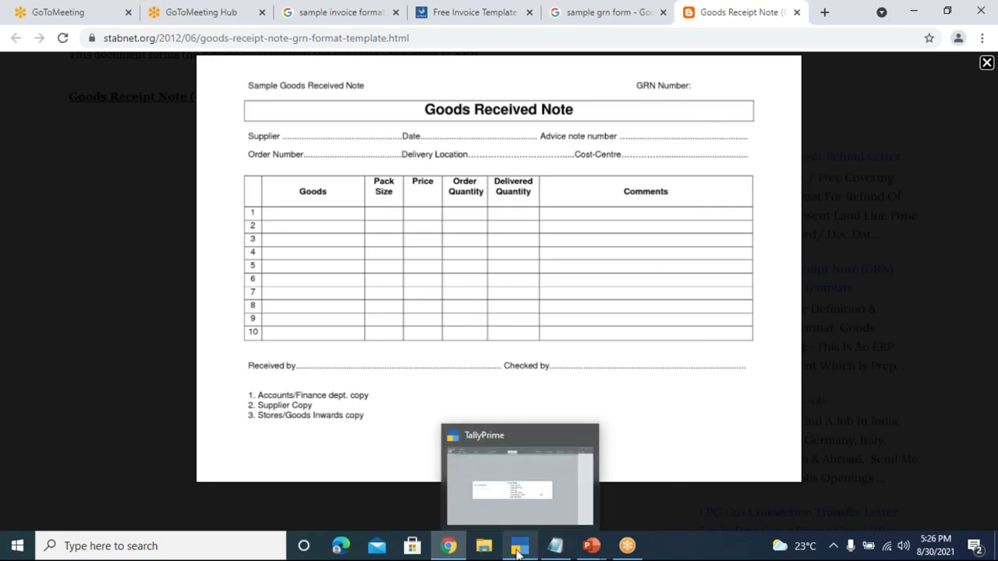
Step: Switch to TallyPrime and enter receipt note number 01 dated 1-Apr-21 in the Receipt Details
click(519, 548)
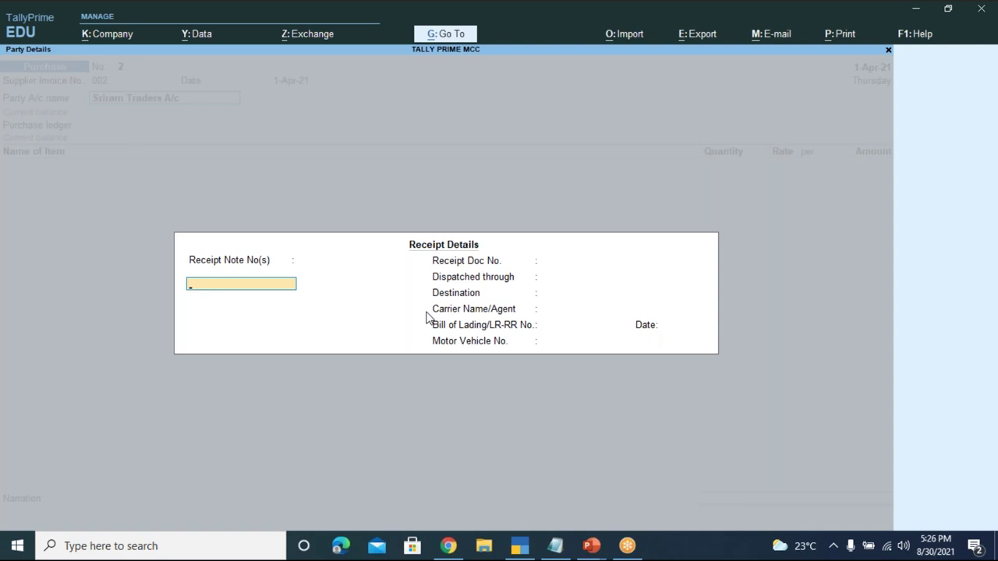
text(01)
key(Return)
key(Return)
key(Return)
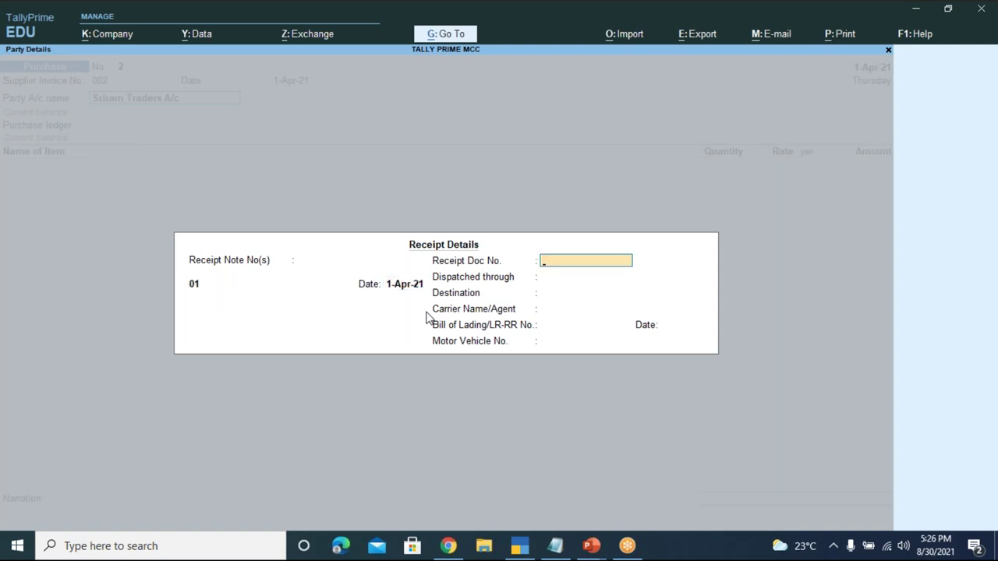
Step: Fill in receipt document number SRN001, dispatched through TEMPOVAN, and destination BANGALORE
text(Srn)
key(BackSpace)
key(BackSpace)
text(RN001)
key(Return)
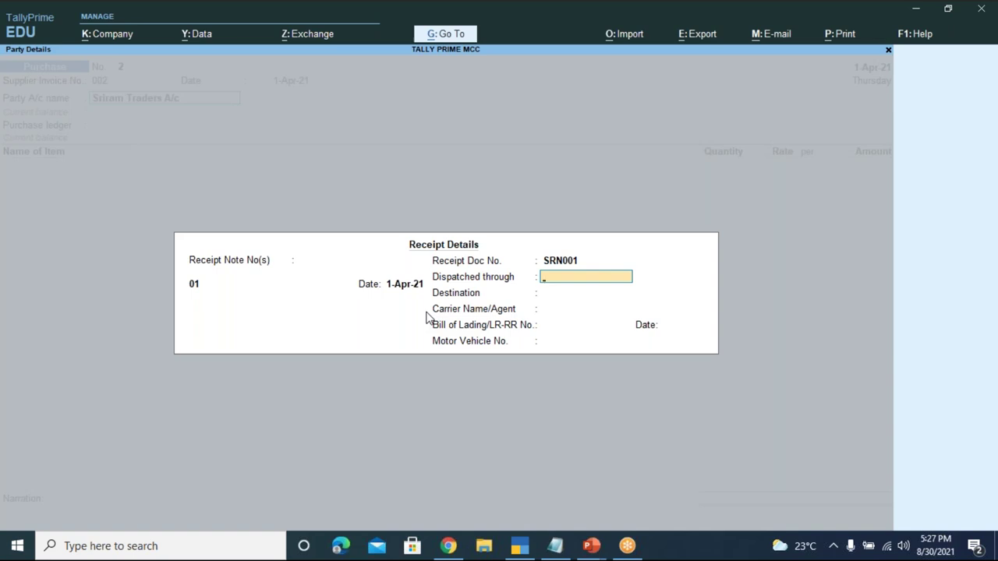
text(TEMPOVAN)
key(Return)
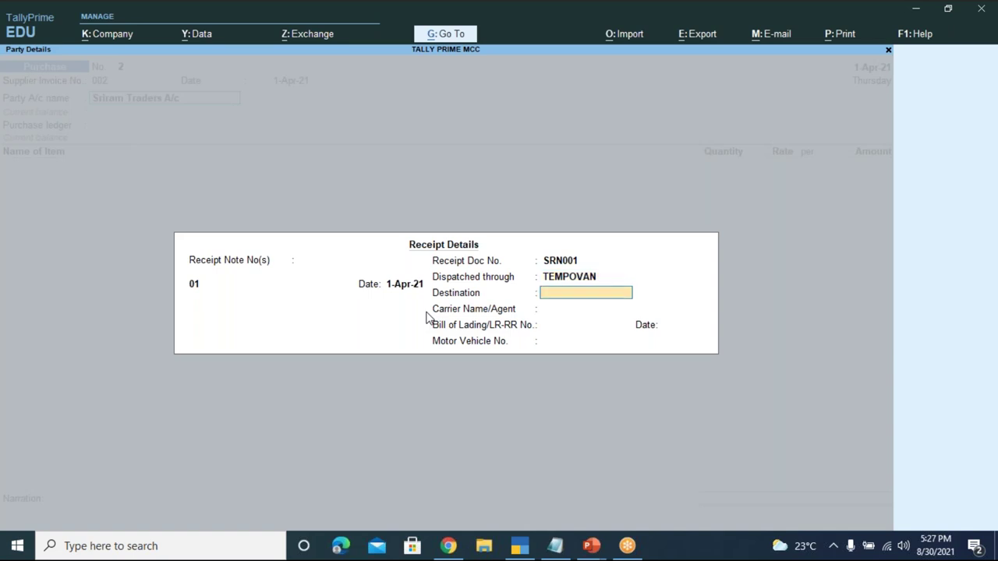
text(BANGALORE)
key(Return)
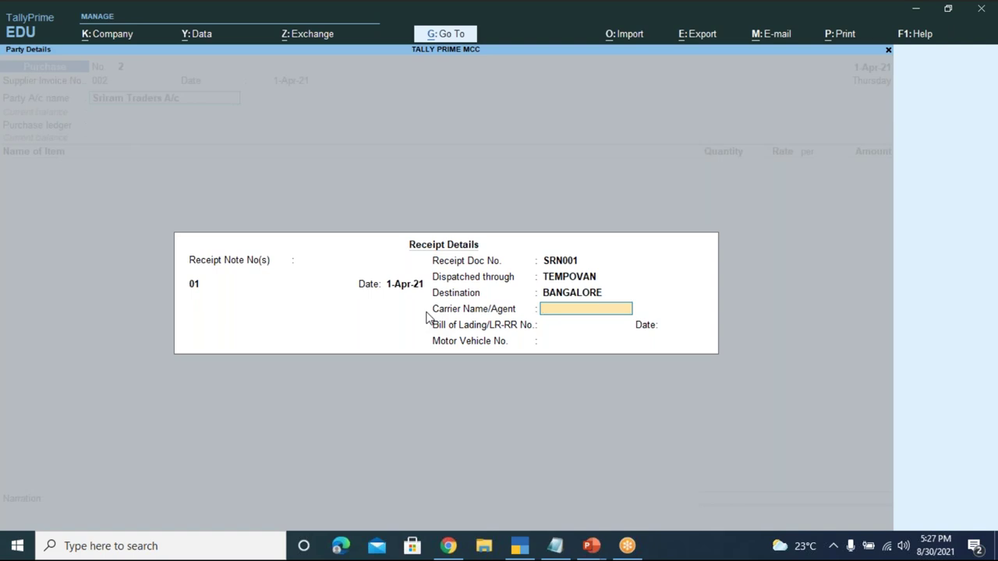
Step: Enter the carrier agent's name and the motor vehicle number, leaving the bill of lading number and date blank
text(KUMAR)
key(Return)
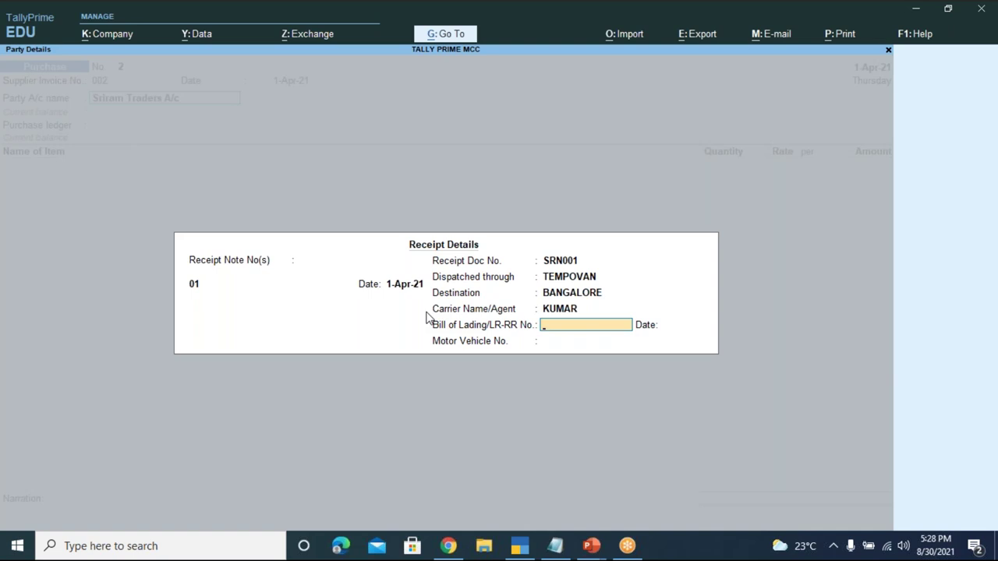
key(Return)
key(Return)
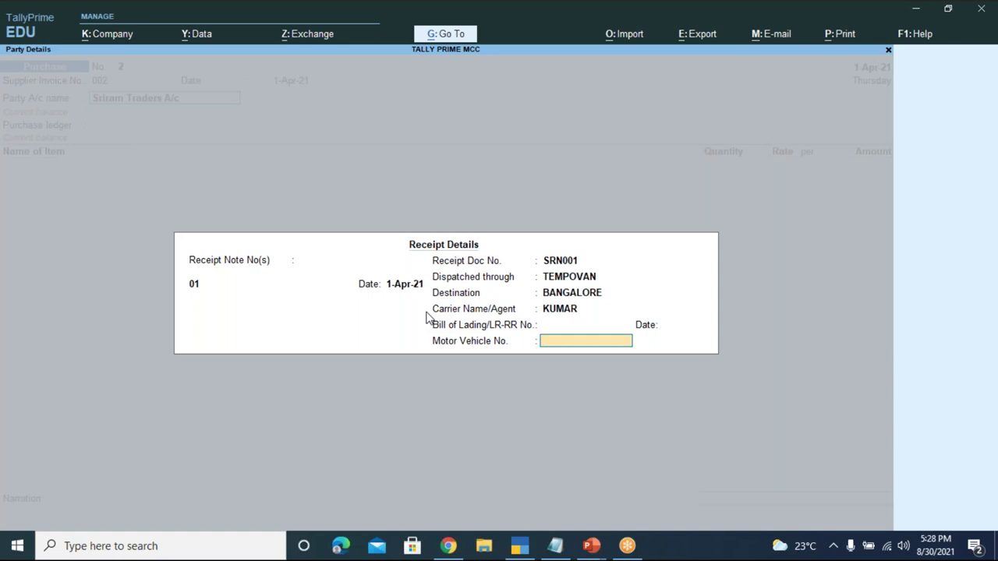
text(KA05)
text(JJ8976)
key(Return)
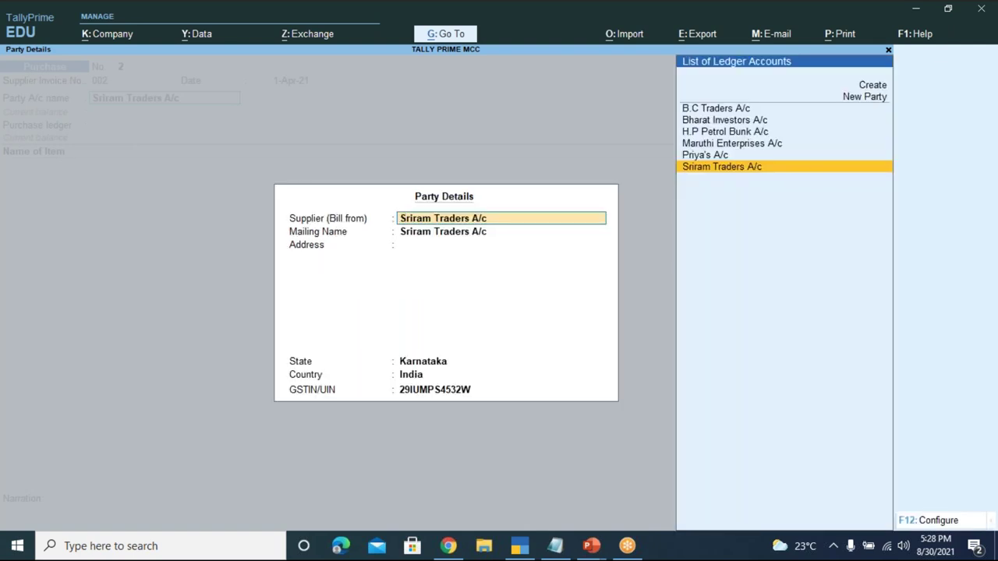
Step: Keep Sriram Traders A/c as the supplier, fill in its four-line postal address, and accept the Party Details with state Karnataka
key(Return)
key(Return)
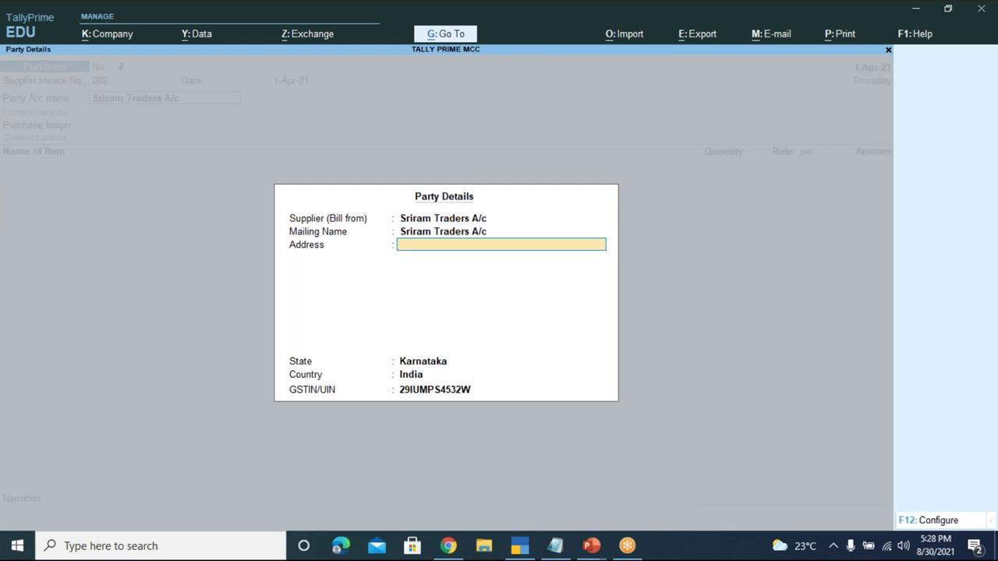
text(NO.5, 7TH MAIN)
key(Return)
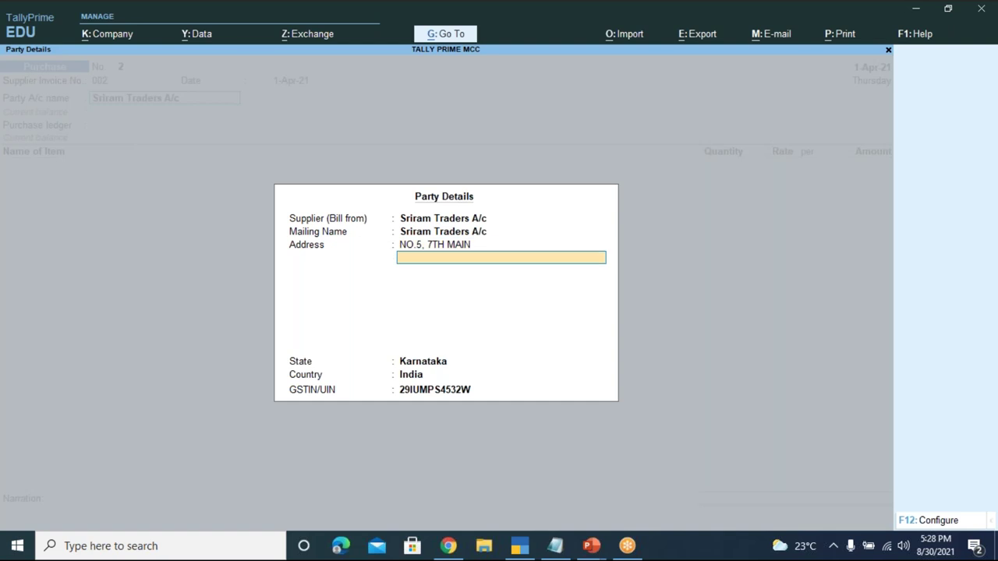
text(2ND PHASE, 8TH C)
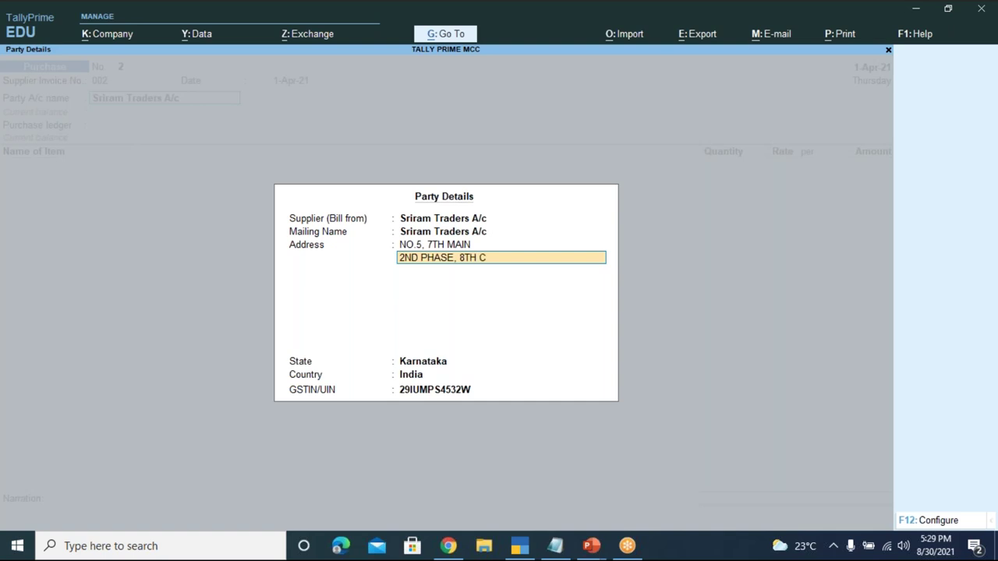
text(ROSS,)
key(Return)
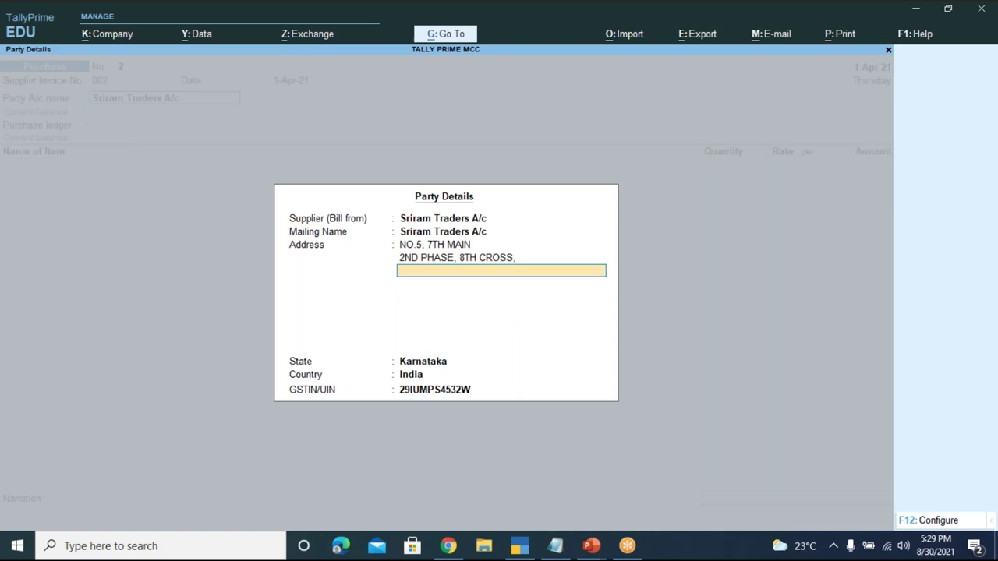
text(SHANTINAGAR)
key(Return)
text(BANGA)
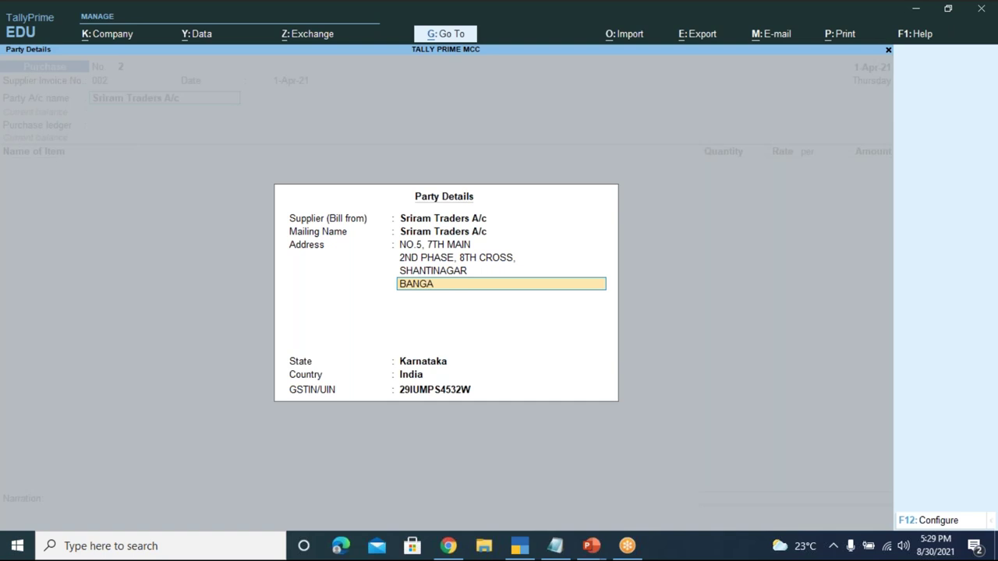
text(LORE)
key(Return)
key(Return)
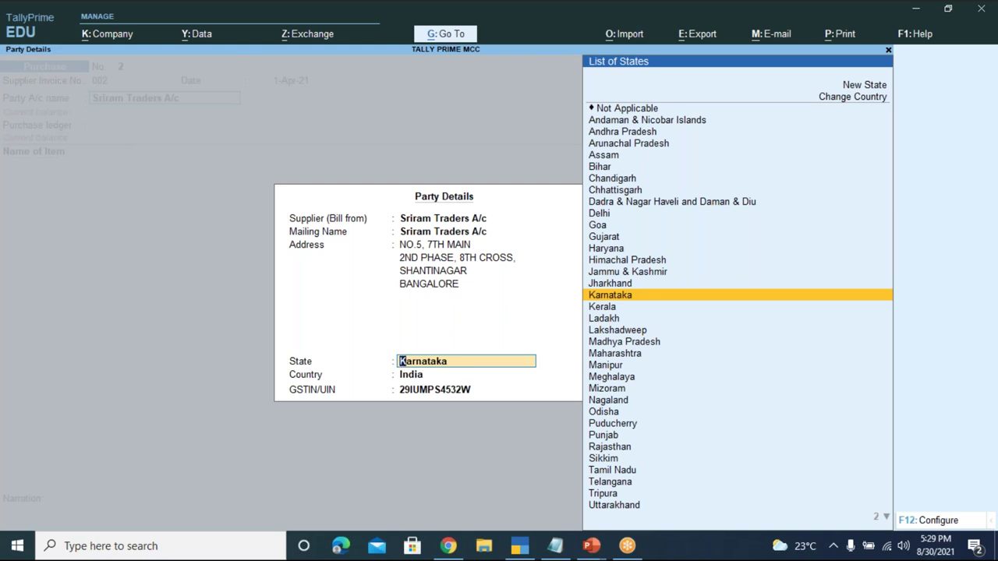
key(Return)
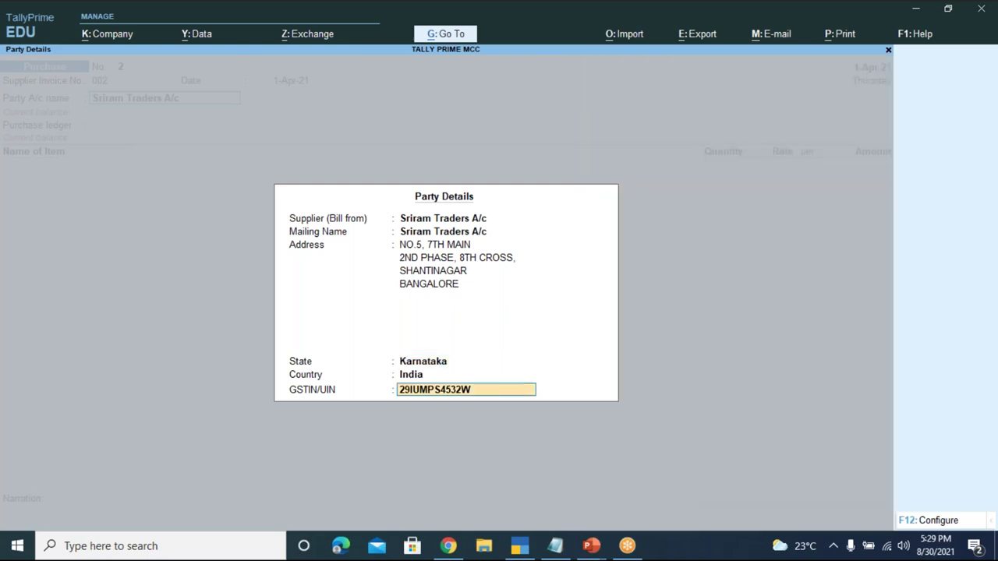
key(Return)
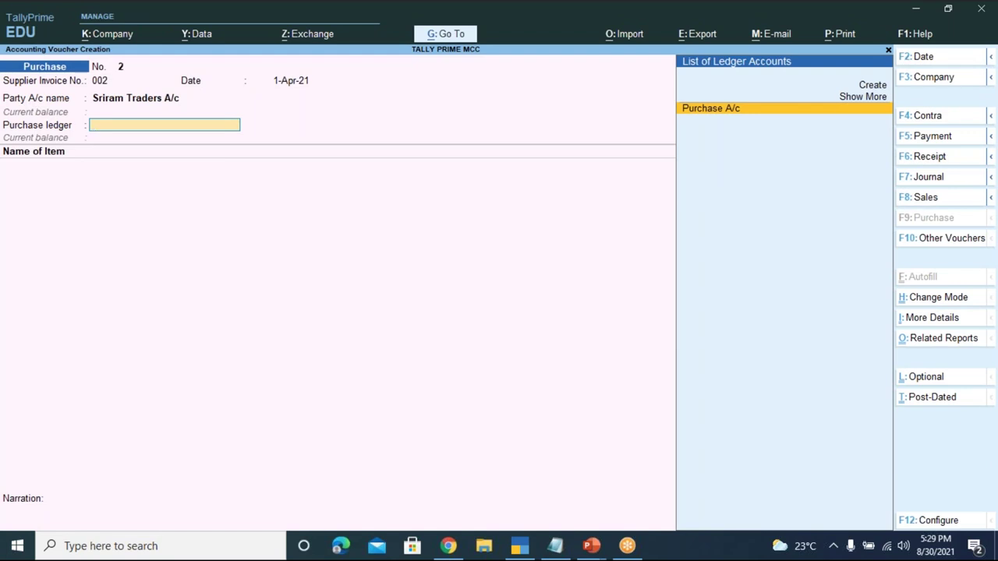
Step: Select Purchase A/c as the purchase ledger and, after consulting the Notepad classification notes, classify the transaction as Purchase Taxable
key(Return)
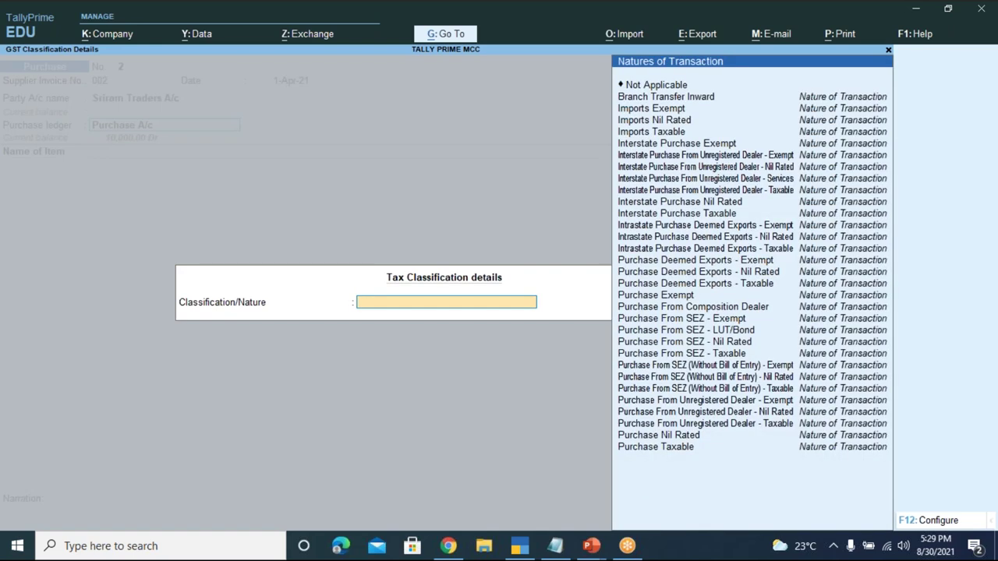
click(559, 550)
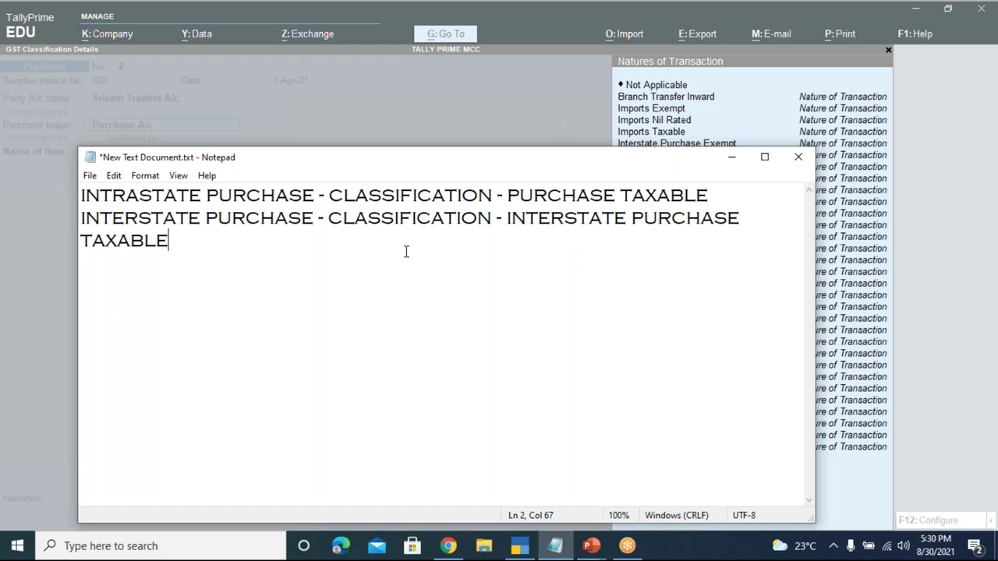
click(730, 159)
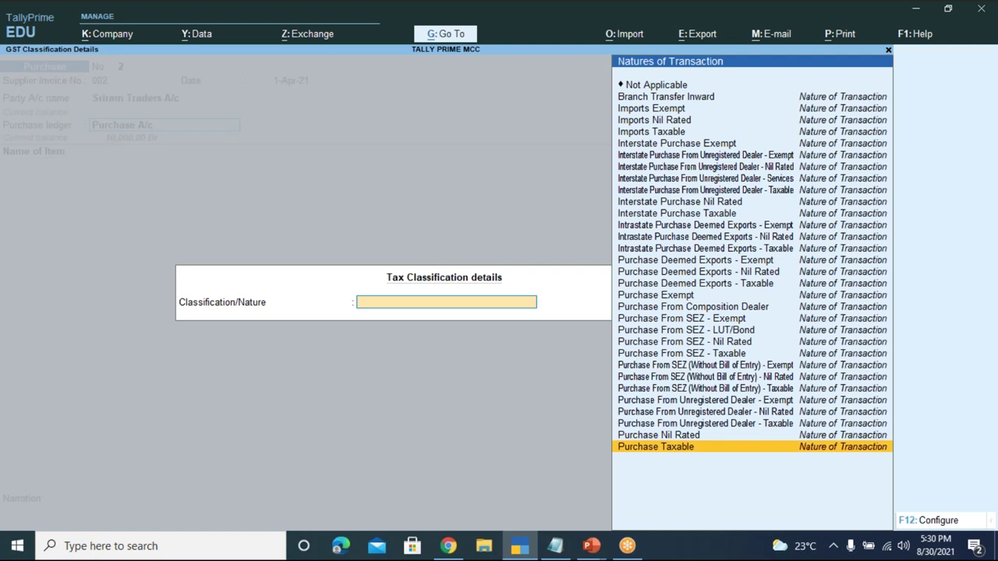
key(Return)
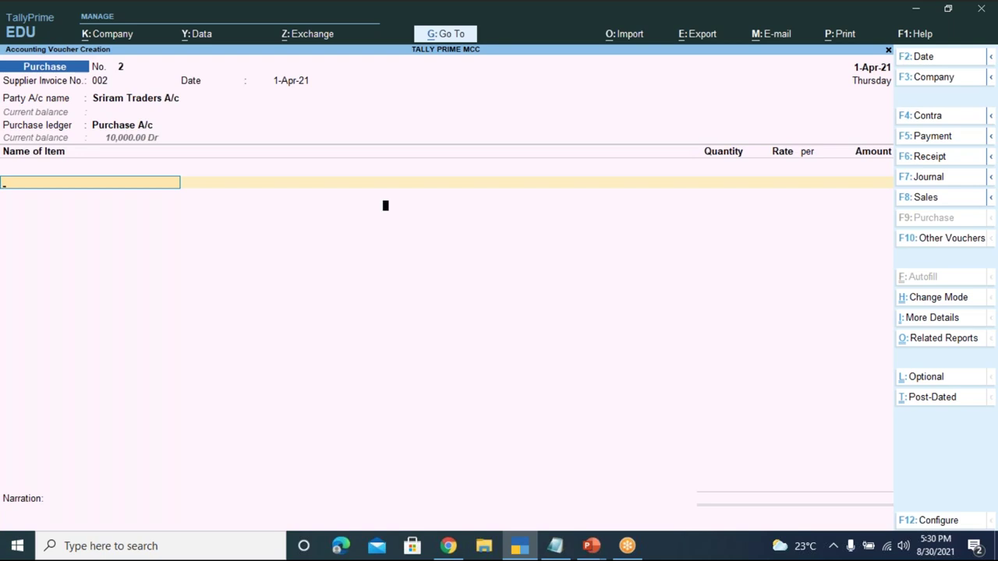
Step: Review the purchase voucher configuration from the general details through the GST option Modify Tax Rate details of GST
key(F12)
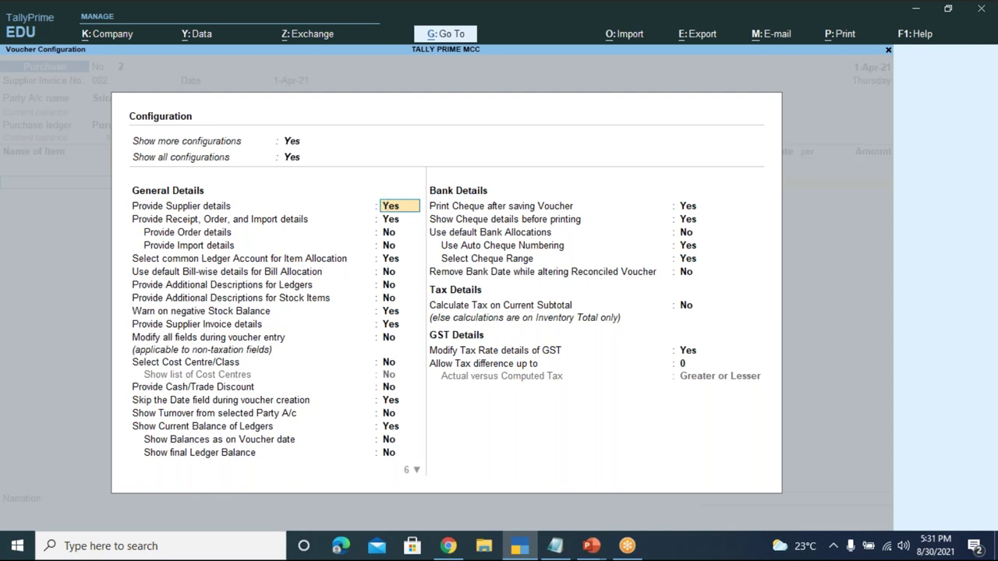
key(Return)
key(Return)
key(Return)
key(Return)
key(Return)
key(Return)
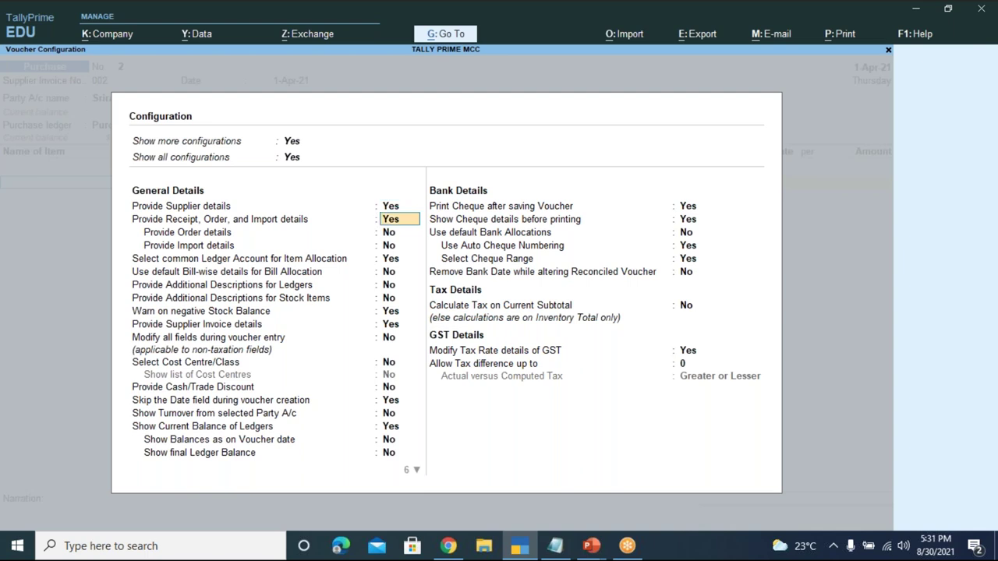
key(Return)
key(Return)
key(Return)
key(Return)
key(Return)
key(Return)
key(Return)
key(Return)
key(Return)
key(Return)
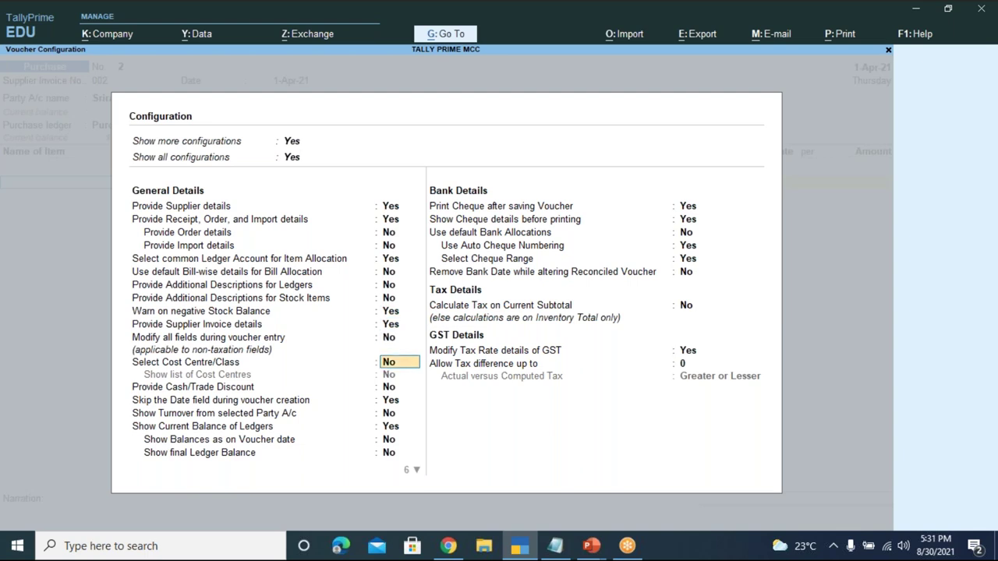
key(Return)
key(Return)
key(Return)
key(Return)
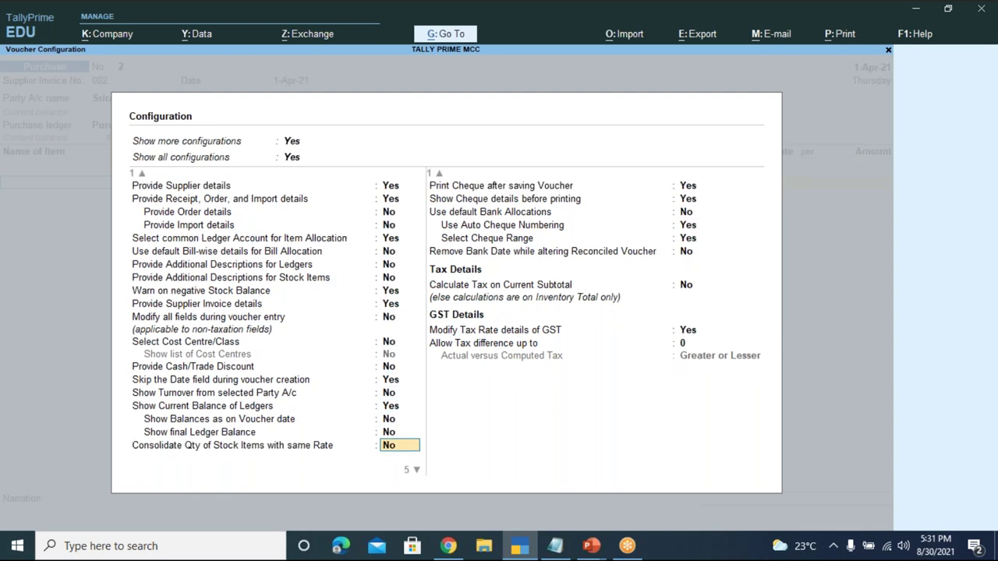
key(Return)
key(Return)
key(Return)
key(Return)
key(Return)
key(Return)
key(Return)
key(Return)
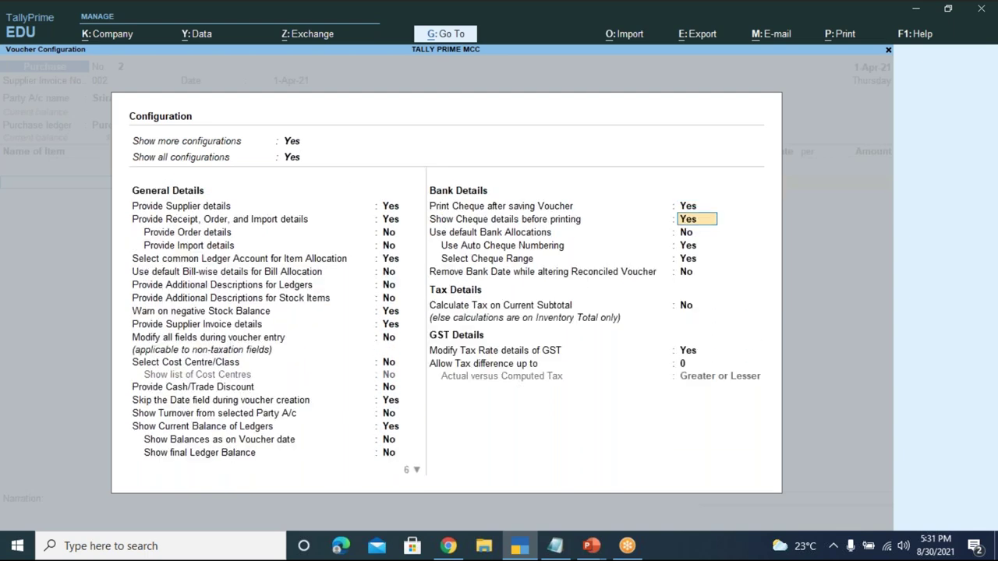
key(Return)
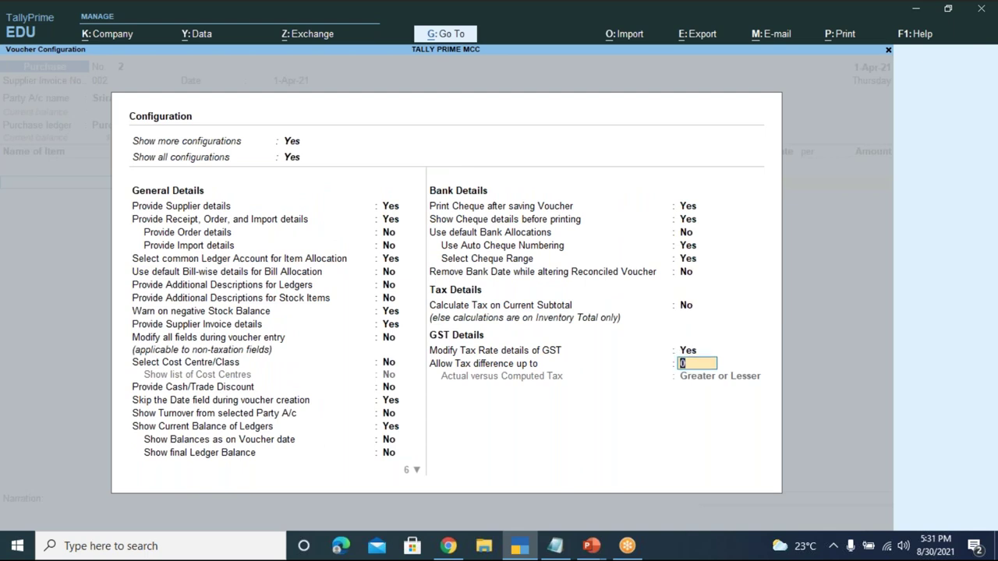
key(Up)
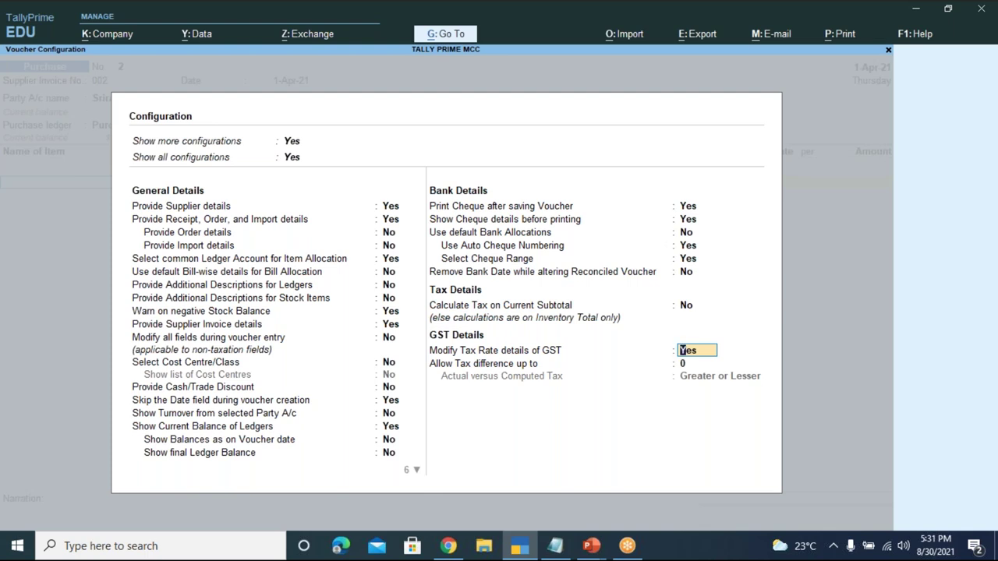
key(Return)
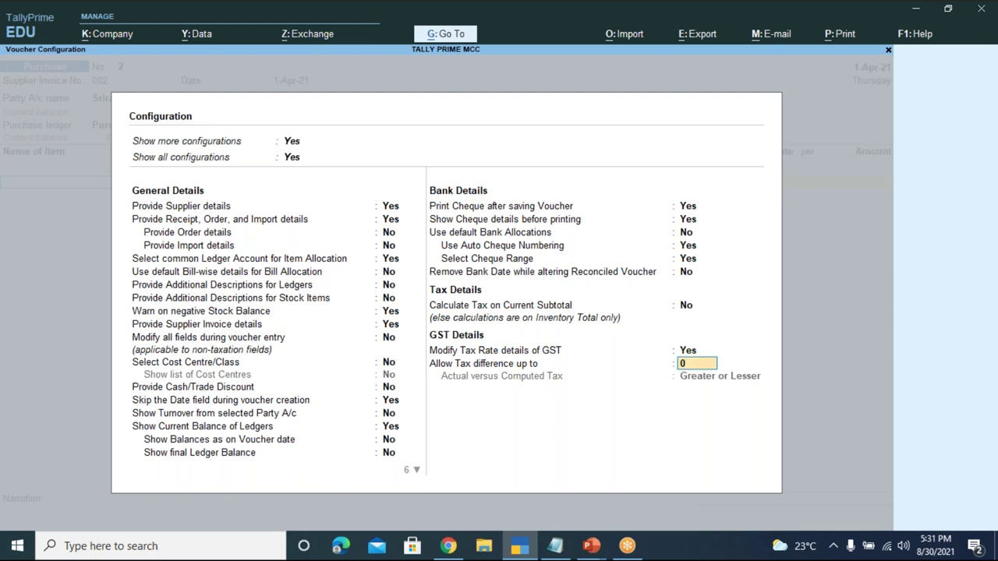
key(Return)
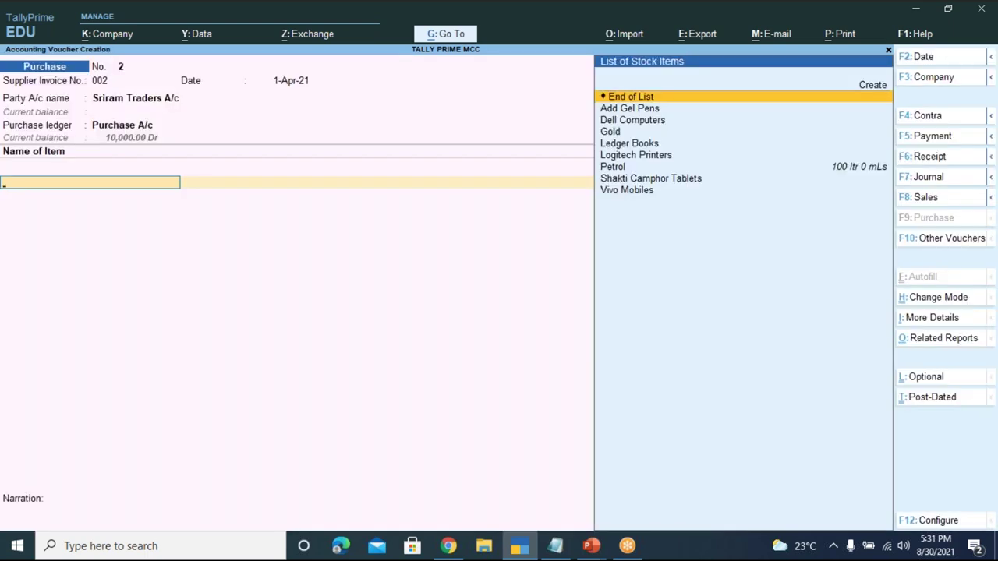
Step: Go back to the purchase ledger Purchase A/c and recheck its tax classification details
key(BackSpace)
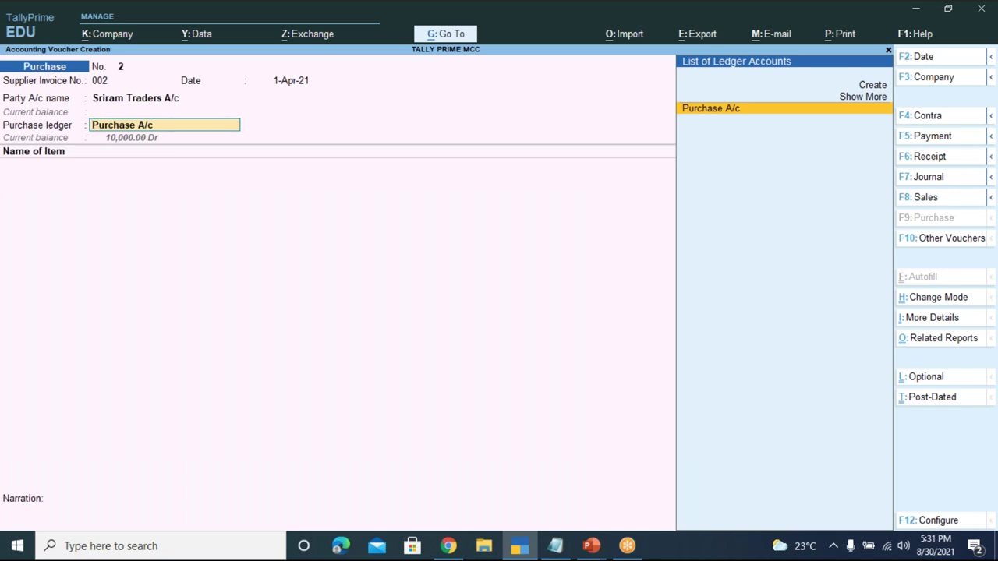
key(Return)
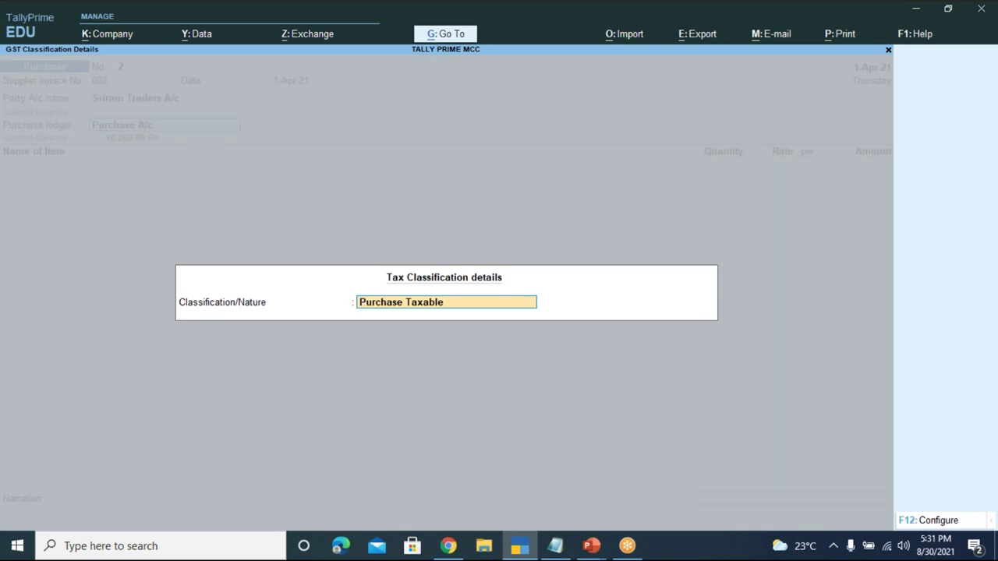
key(Return)
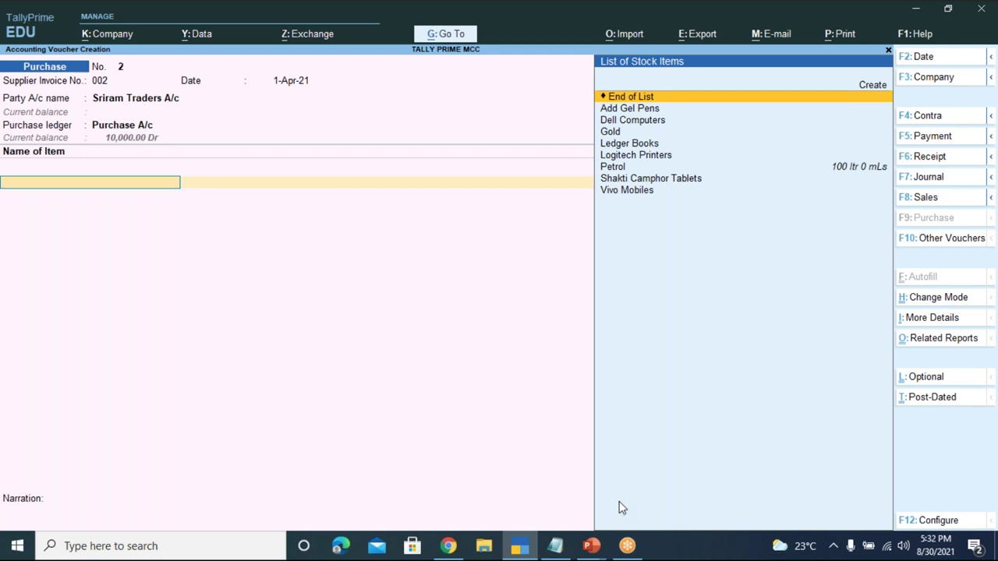
Step: Add the stock item Dell Computers to the purchase voucher and allocate it to Location 2
key(Down)
key(Down)
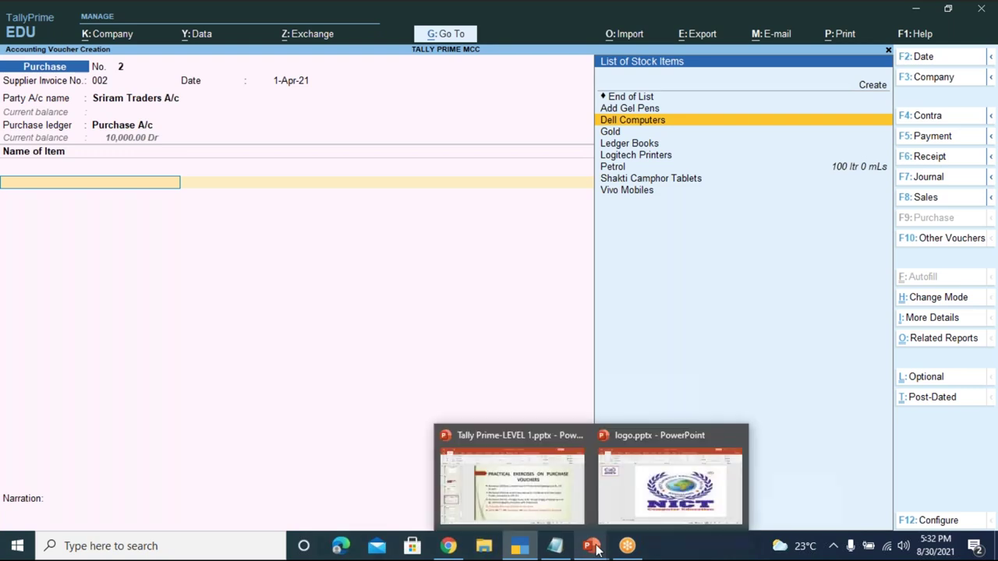
key(Return)
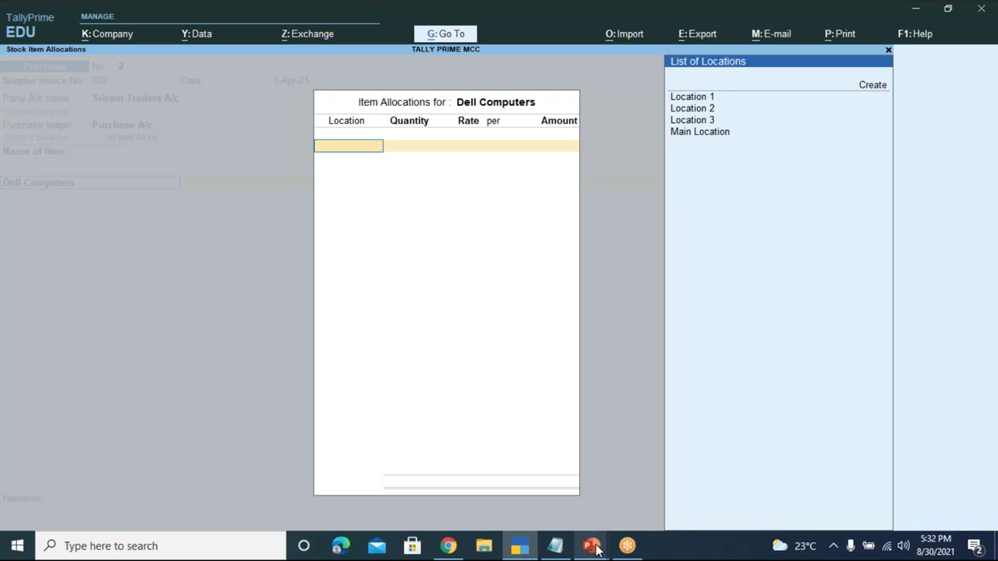
key(Down)
key(Down)
key(Down)
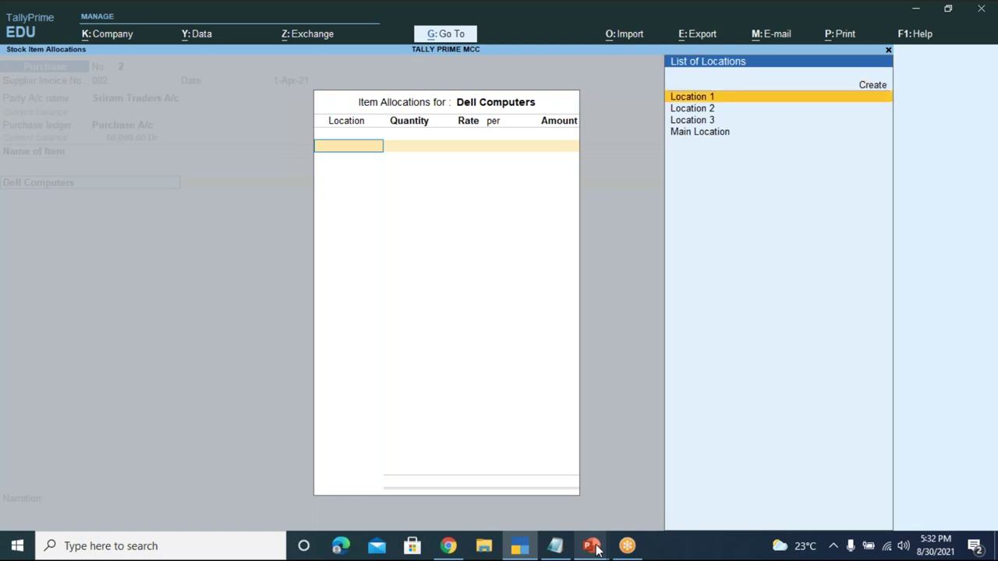
key(Return)
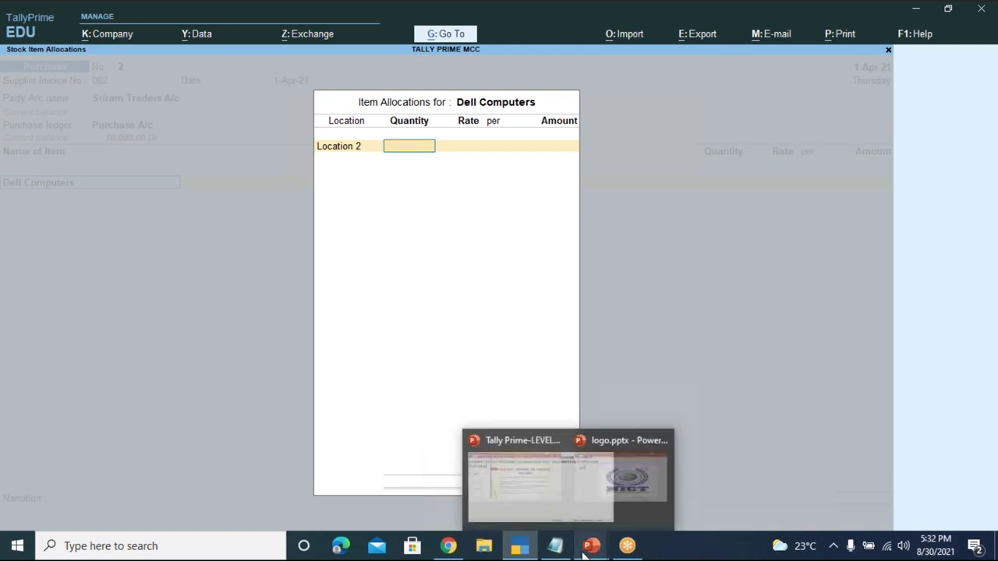
Step: Check the Dell computers exercise in the PowerPoint slides, return to TallyPrime, and enter a quantity of 100 nos at a rate of 10,000
click(591, 546)
click(521, 487)
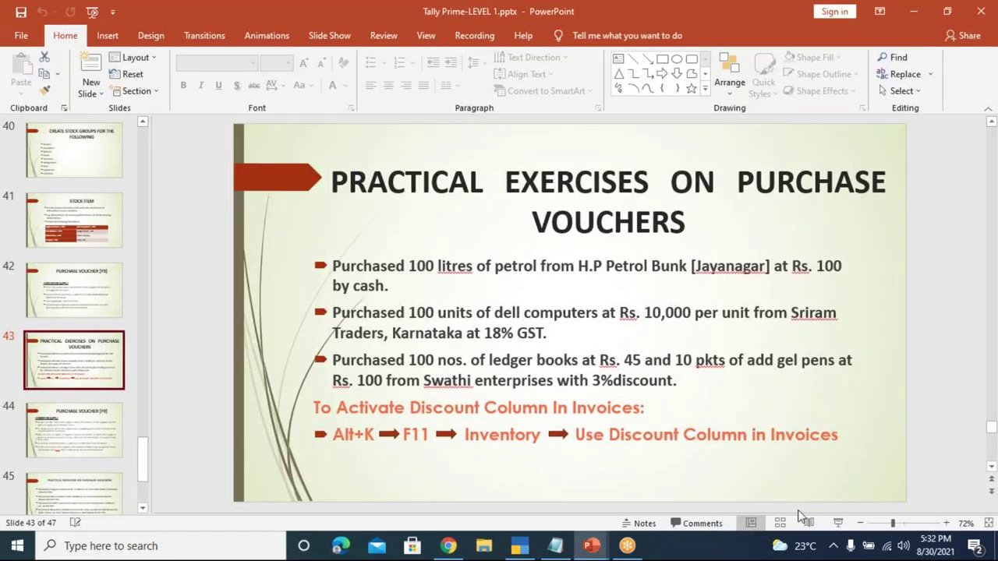
click(839, 523)
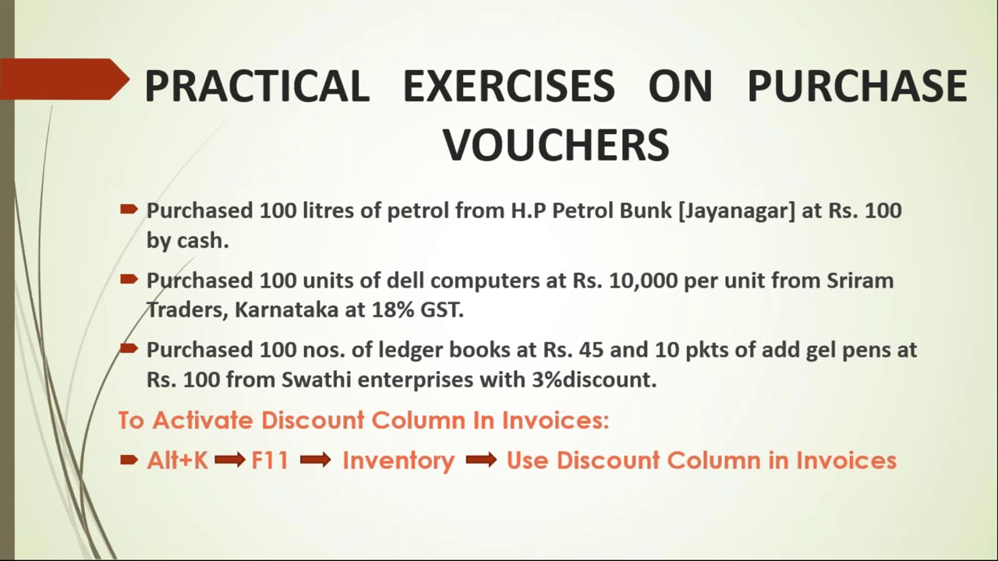
key(Escape)
click(527, 548)
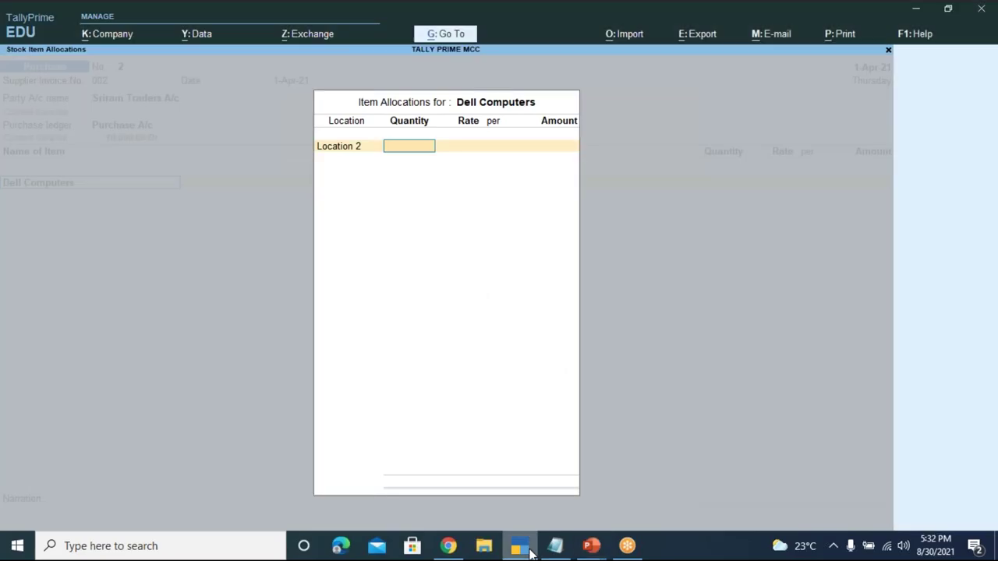
text(100)
key(Return)
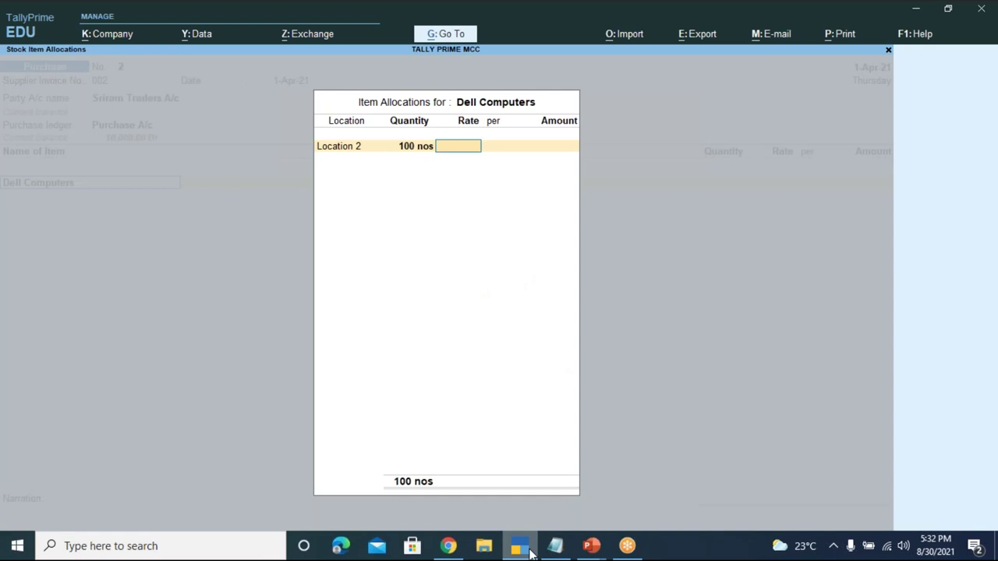
text(10000)
key(Return)
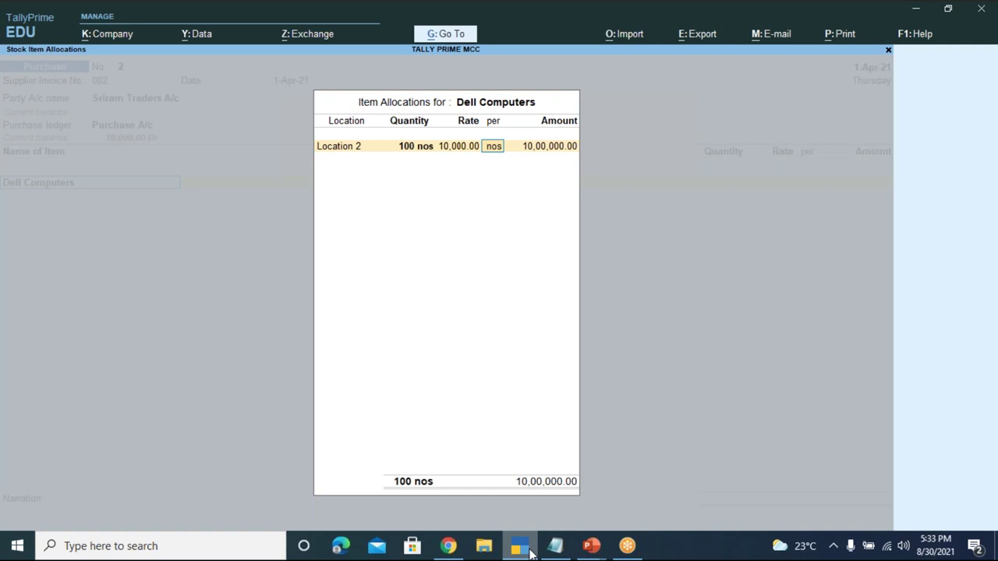
Step: Accept the Dell Computers allocation per nos with its amount, and end the list of stock items
key(Return)
key(Return)
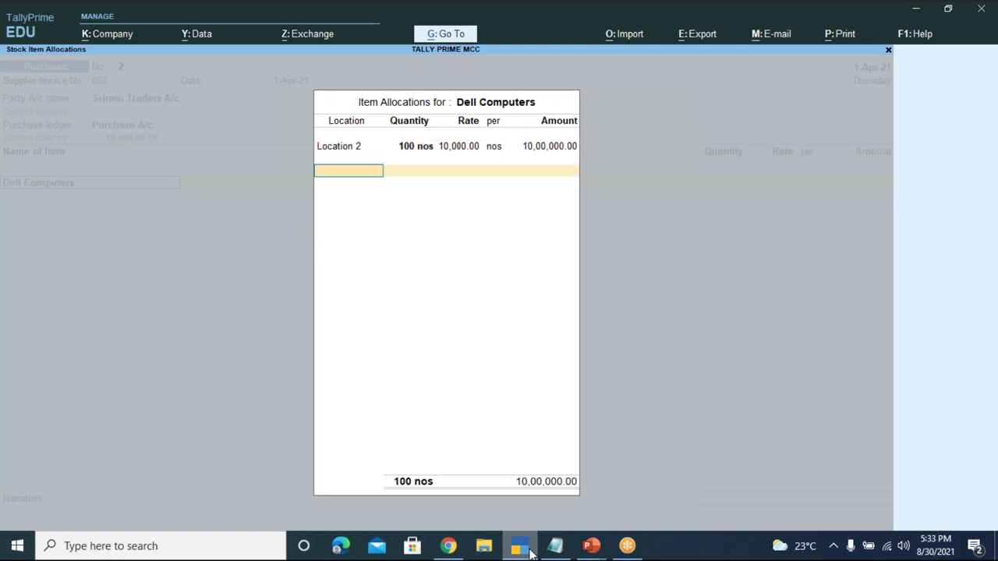
key(Return)
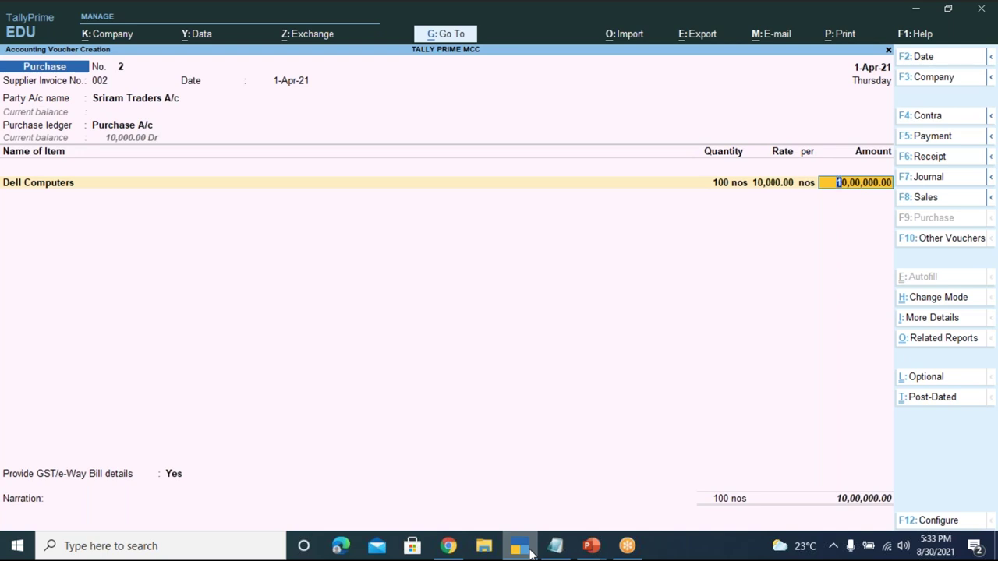
key(Return)
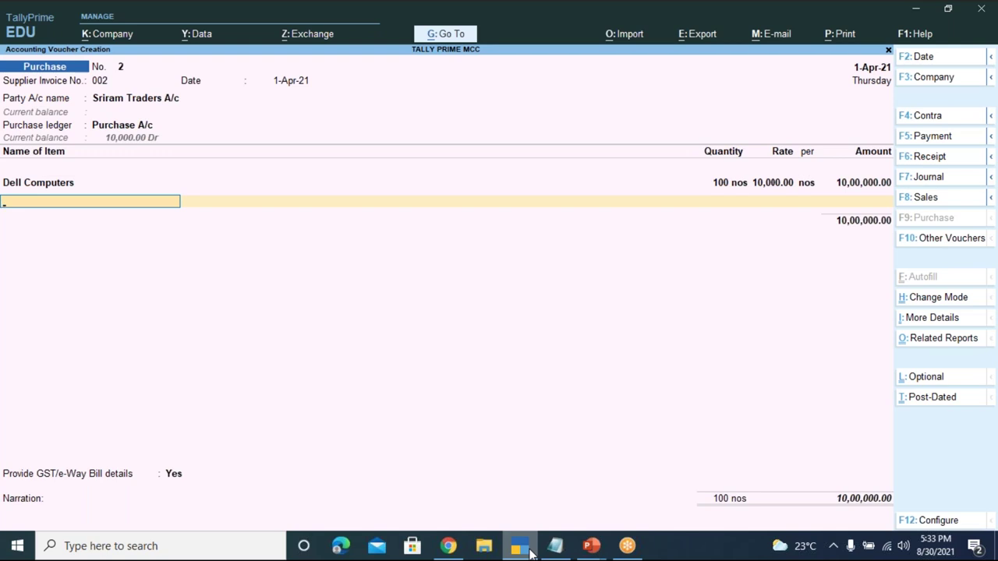
key(BackSpace)
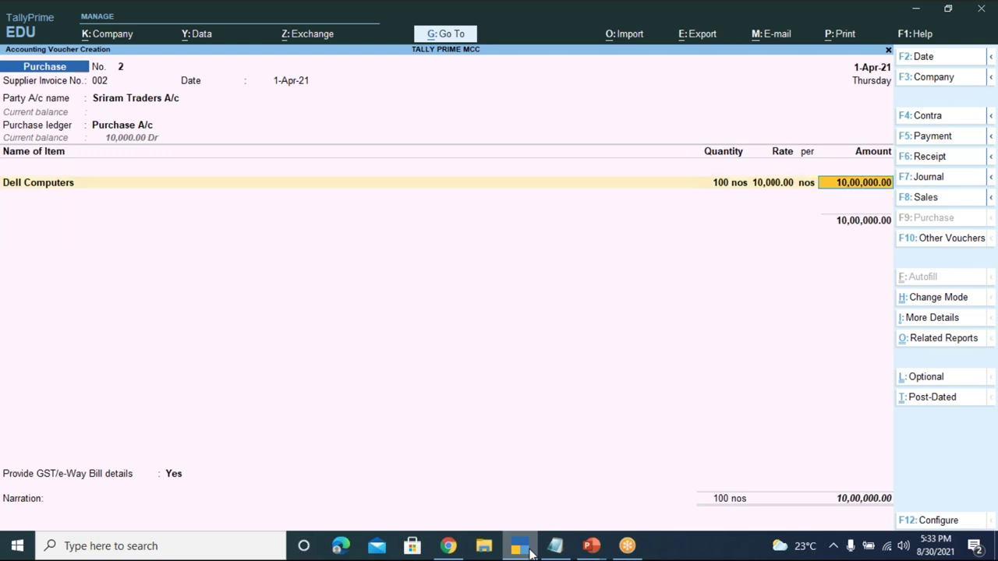
key(Return)
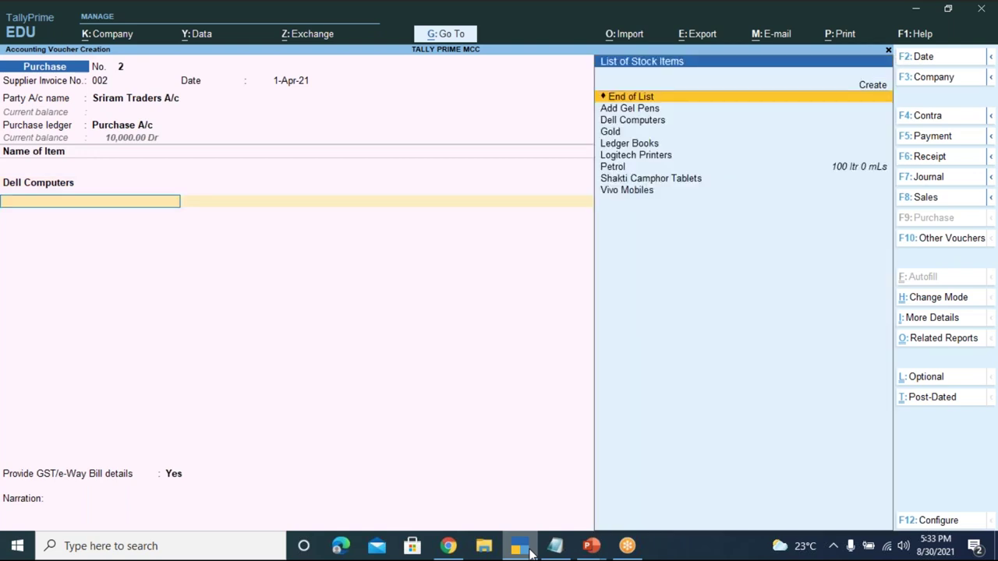
key(Return)
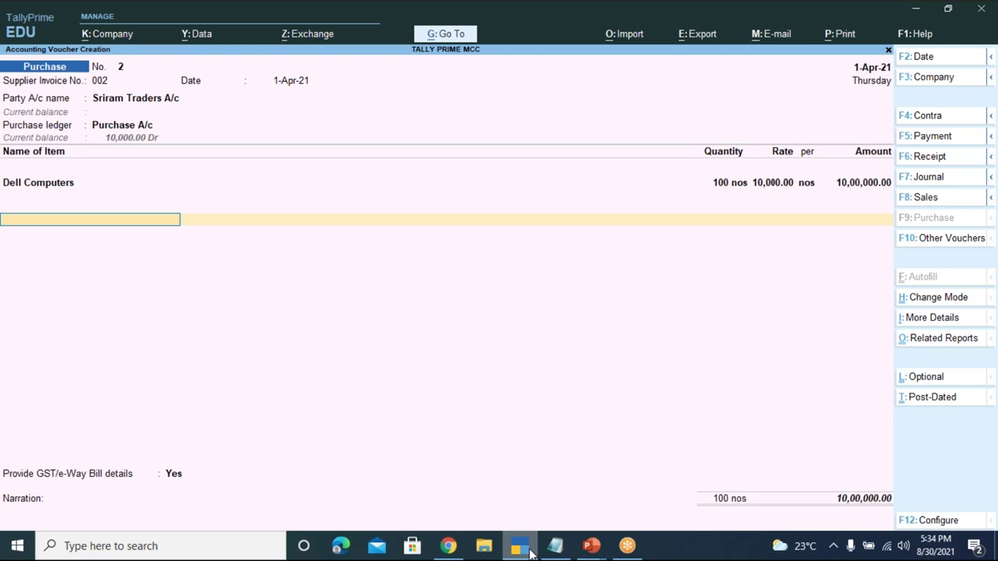
Step: Start creating a new ledger from the voucher line below the stock item and name it CGST without an alias
key(Return)
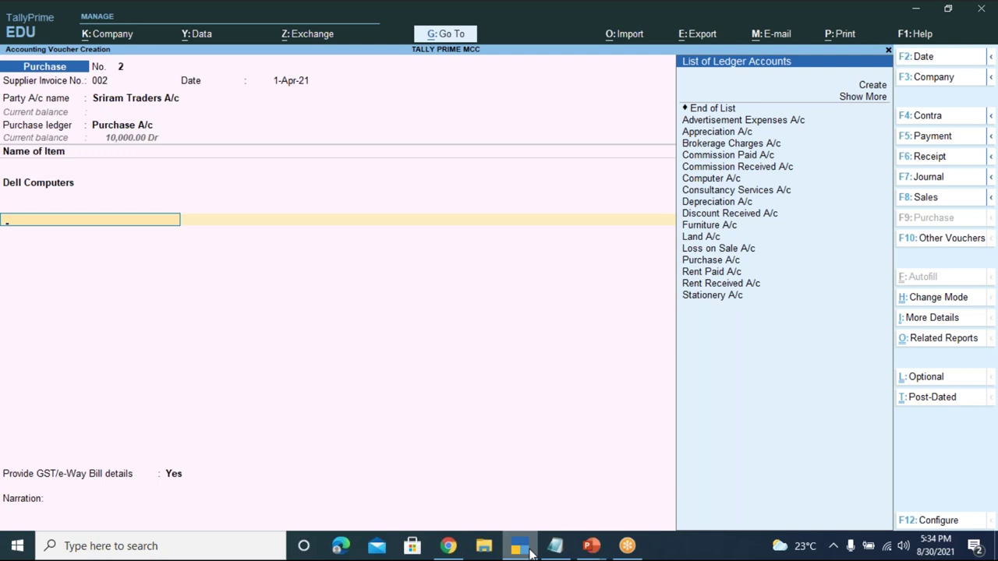
key(Up)
key(Up)
key(Up)
key(Up)
key(Up)
key(Up)
key(Up)
key(Up)
key(Up)
key(Up)
key(Up)
key(Up)
key(Up)
key(Up)
key(Up)
key(Up)
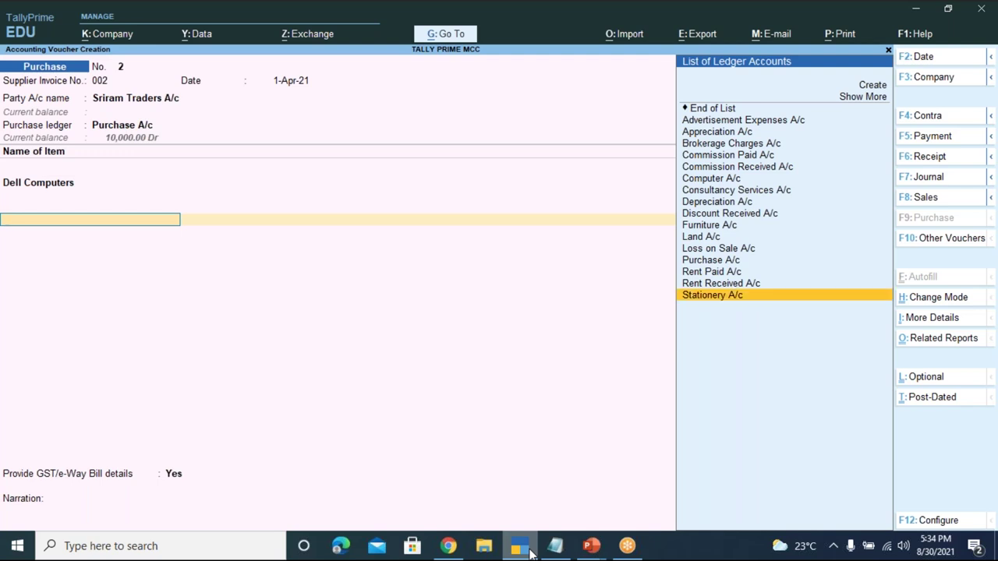
key(Up)
key(Up)
key(Up)
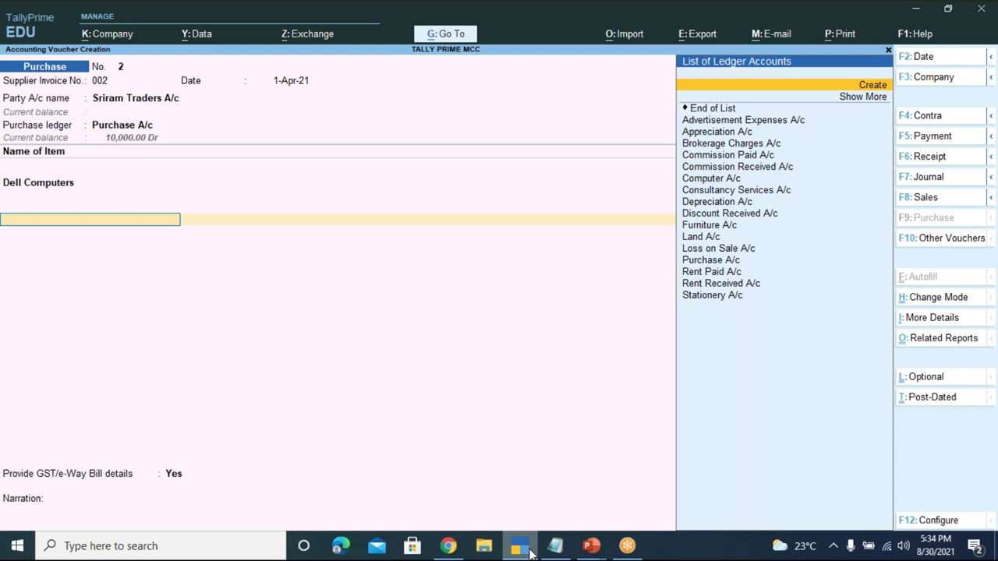
key(Return)
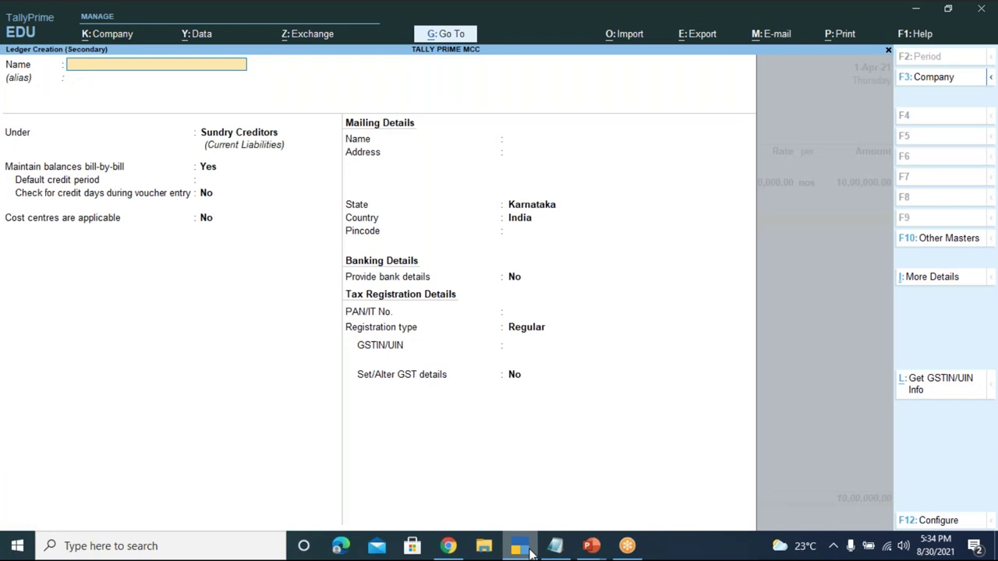
text(CGST)
key(Return)
key(Return)
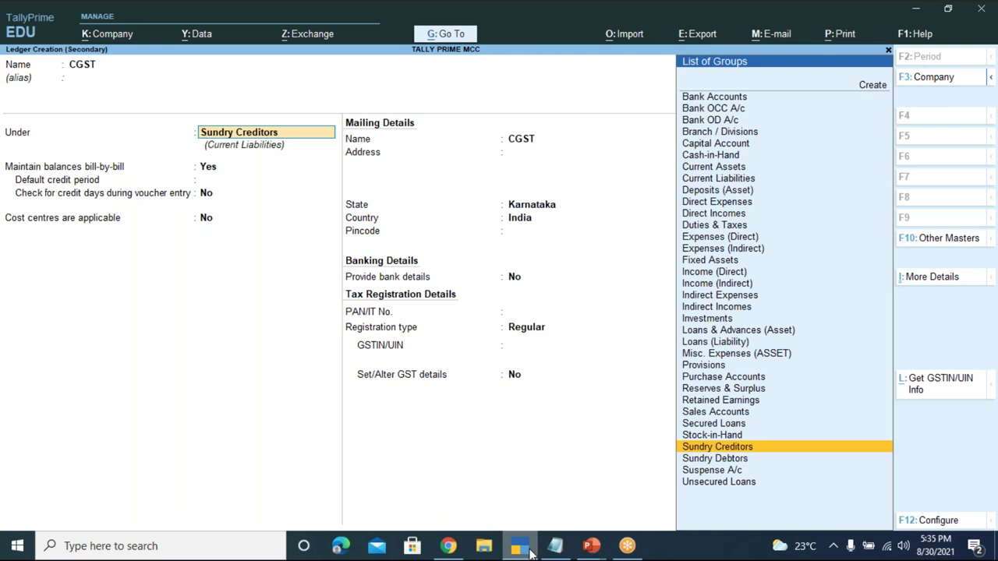
Step: Place the CGST ledger under the Duties & Taxes group
key(Up)
key(Up)
key(Up)
key(Up)
key(Up)
key(Up)
key(Up)
key(Up)
key(Up)
key(Up)
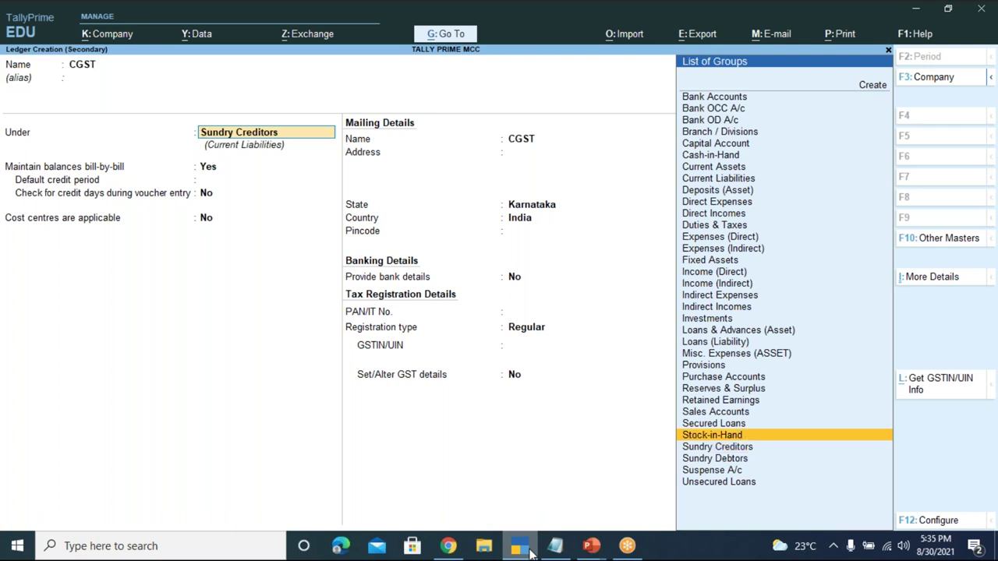
key(Up)
key(Up)
key(Up)
key(Up)
key(Up)
key(Up)
key(Up)
key(Up)
key(Up)
key(Return)
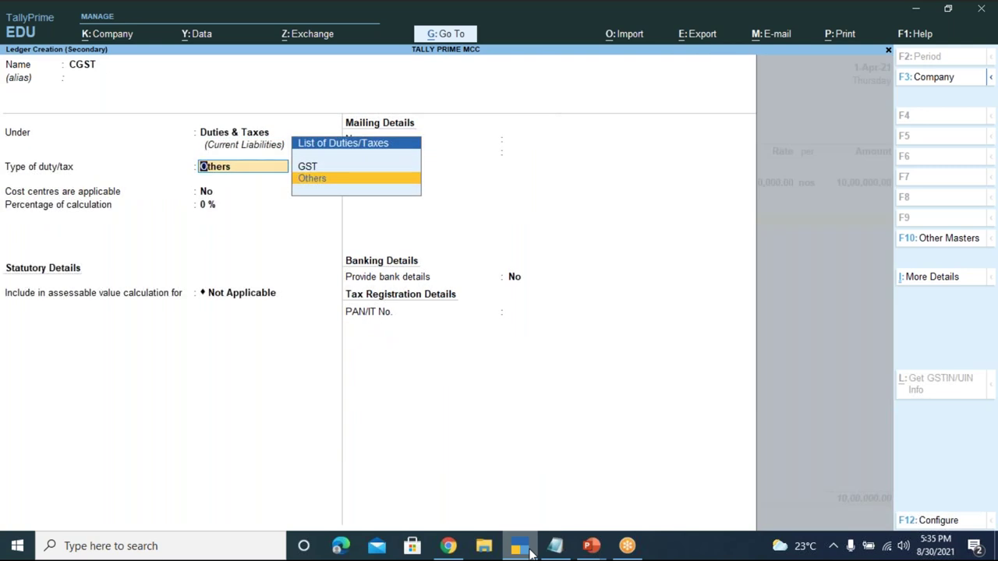
Step: Set CGST's duty type to GST, tax type to Central Tax and rounding to Not Applicable, then save it and accept its voucher amount
key(Up)
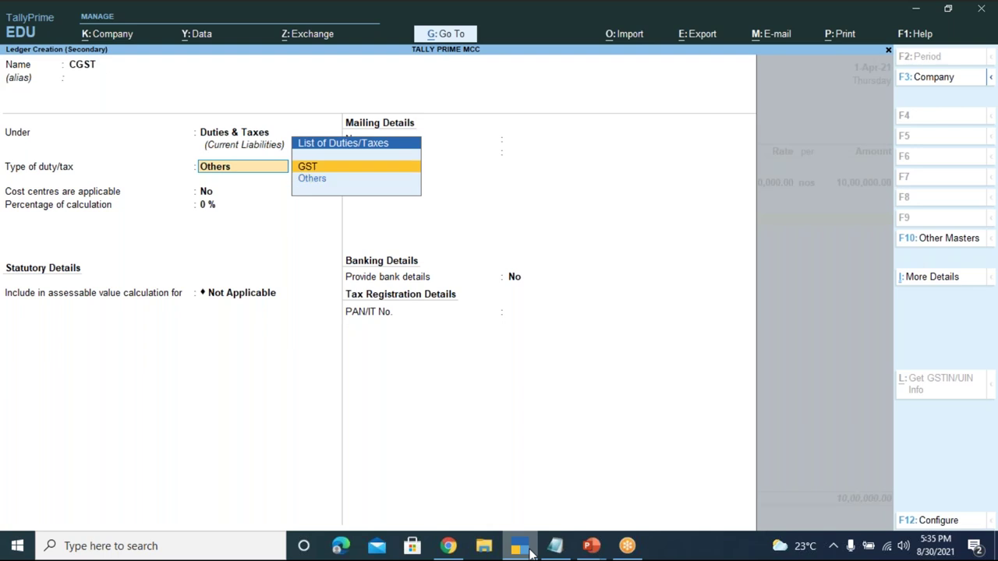
key(Return)
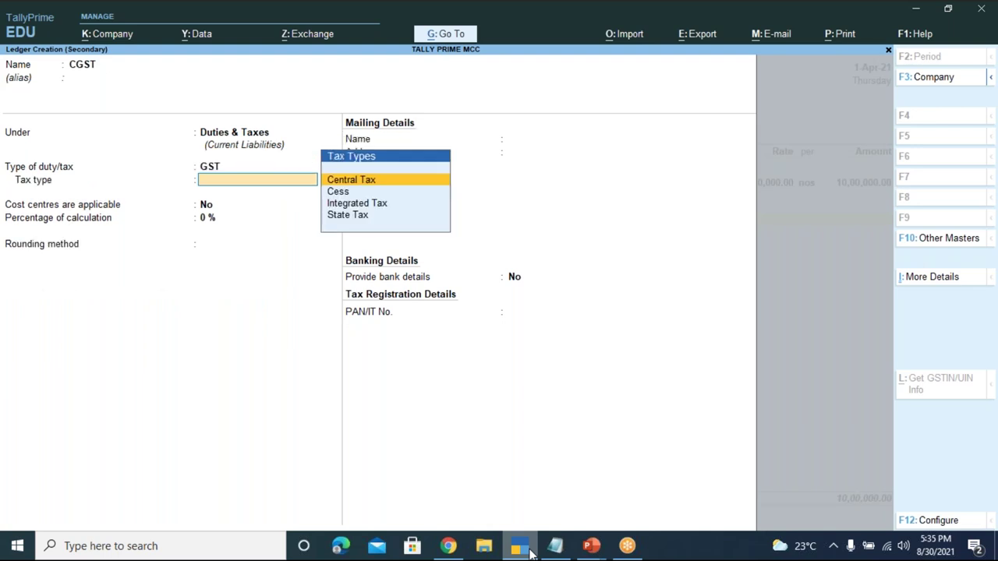
key(Return)
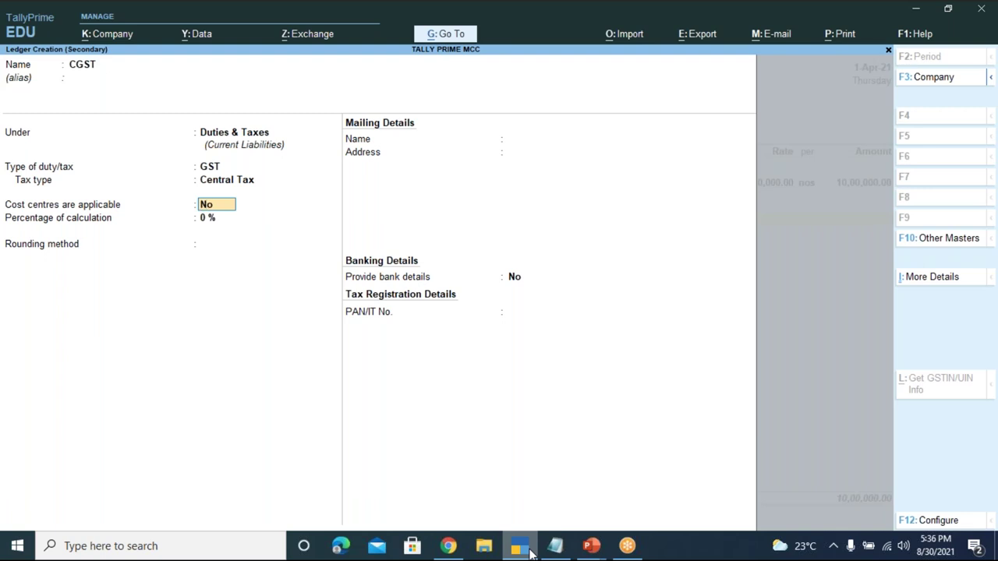
key(Return)
key(Return)
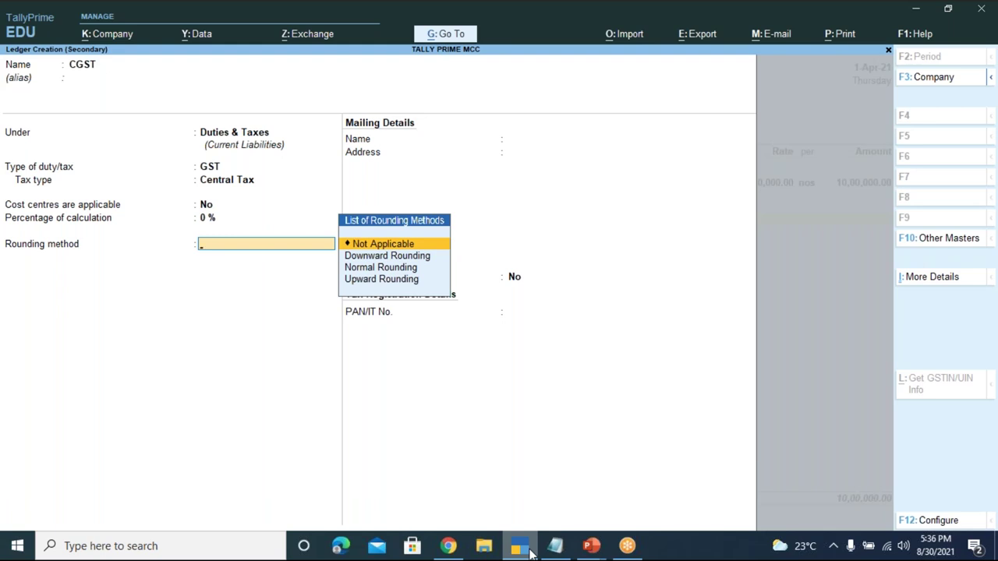
key(Return)
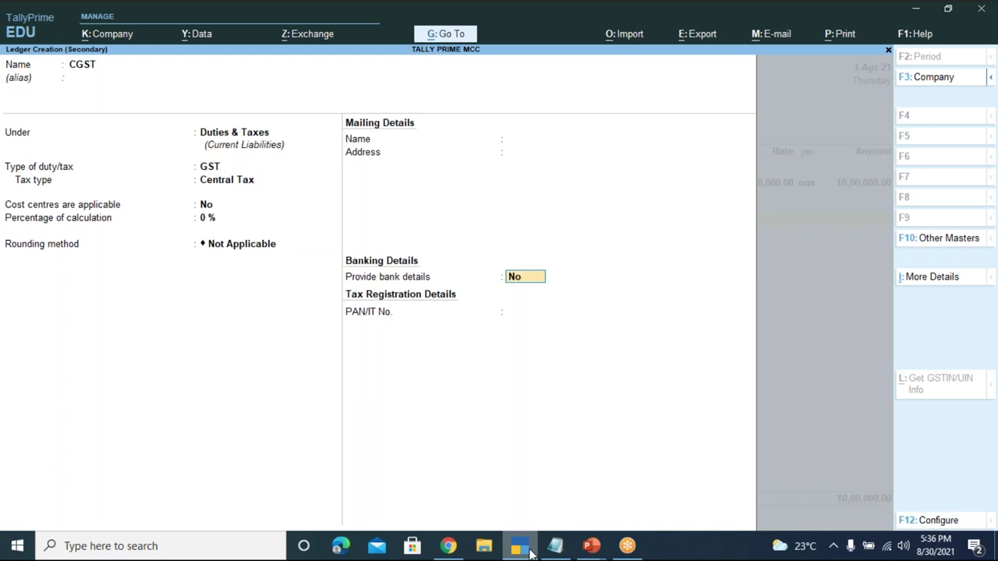
key(Return)
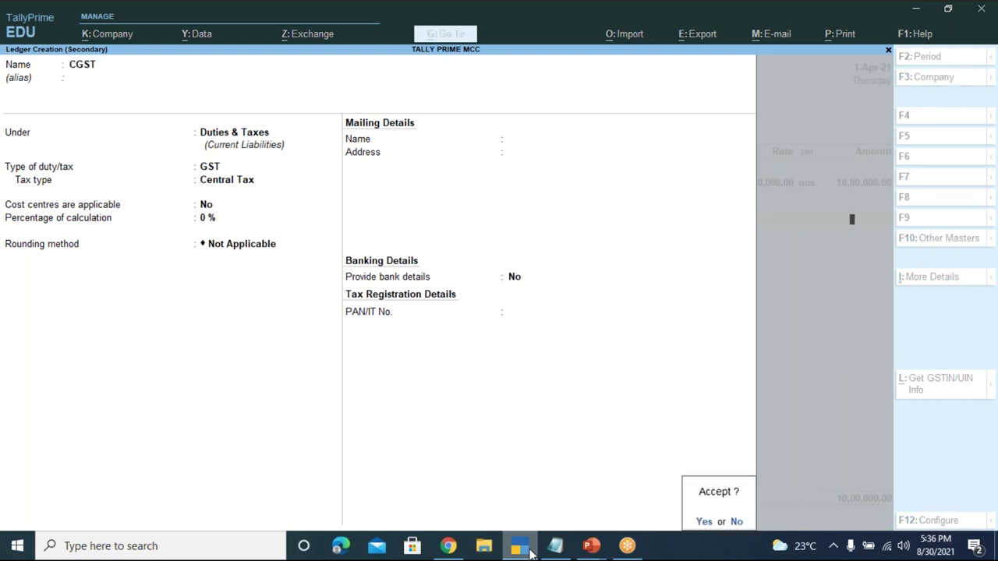
key(Return)
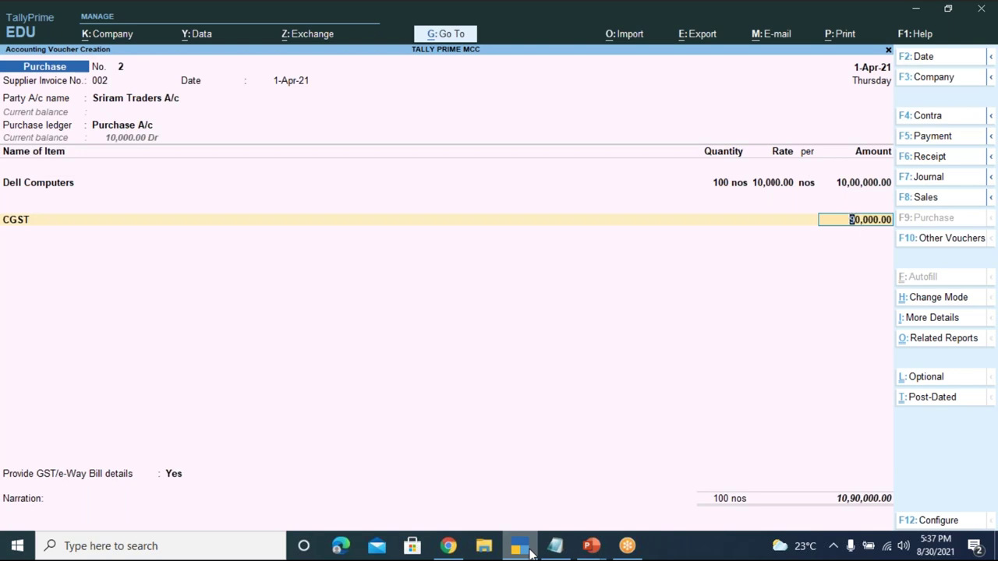
key(Return)
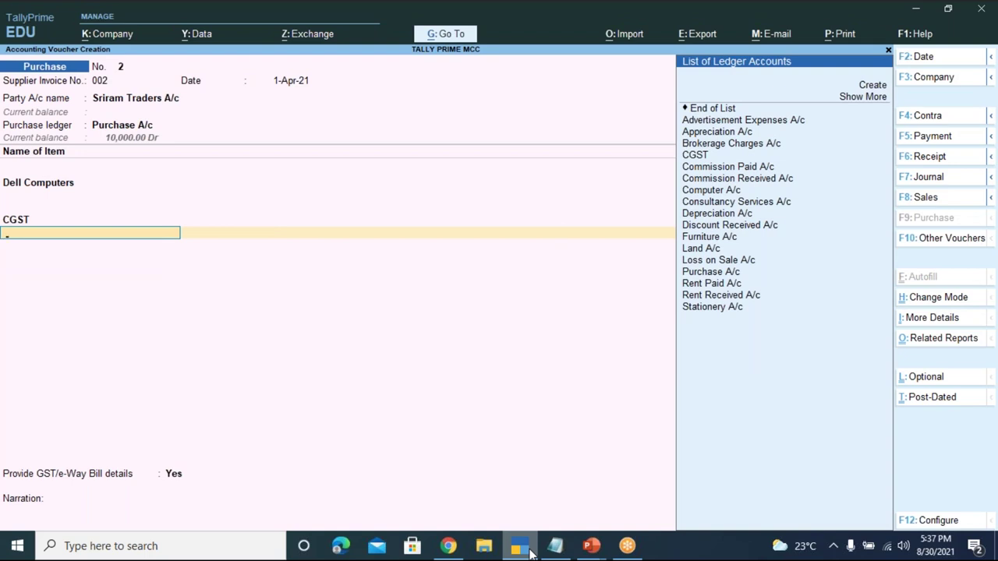
Step: Start another new ledger from the line below CGST, name it SGST, and keep it under Duties & Taxes
key(Up)
key(Up)
key(Up)
key(Up)
key(Up)
key(Up)
key(Up)
key(Up)
key(Up)
key(Up)
key(Up)
key(Up)
key(Up)
key(Up)
key(Up)
key(Up)
key(Up)
key(Up)
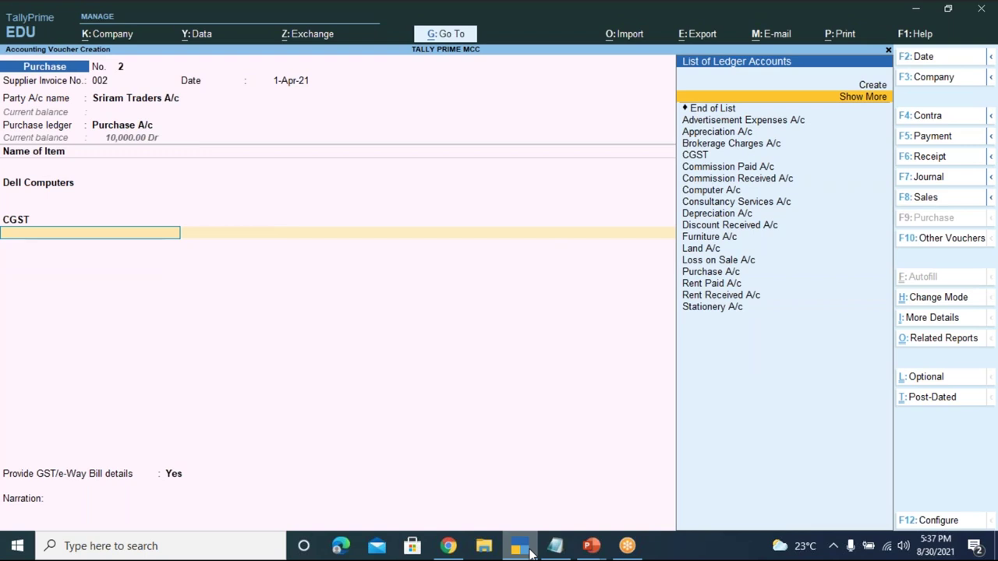
key(Up)
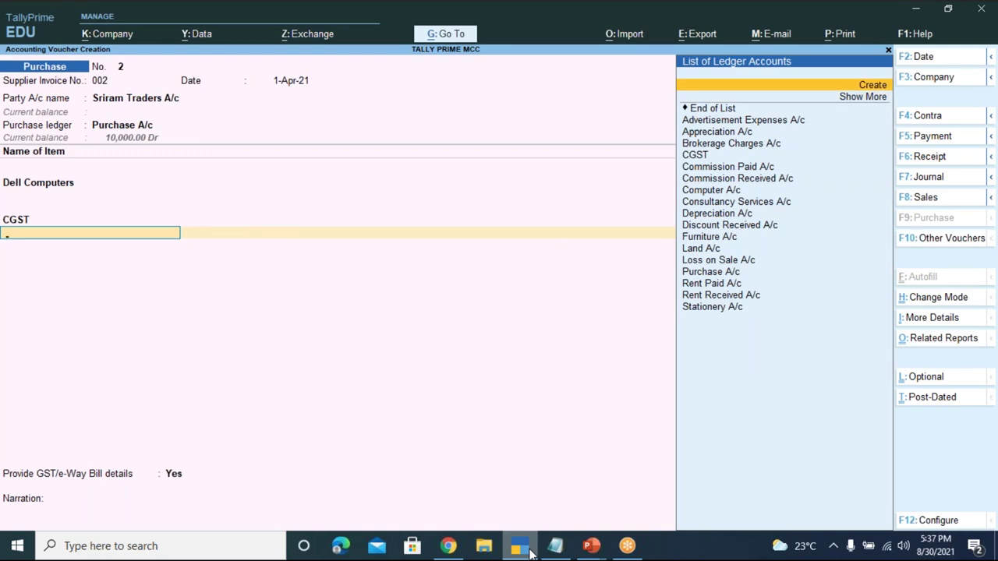
key(Return)
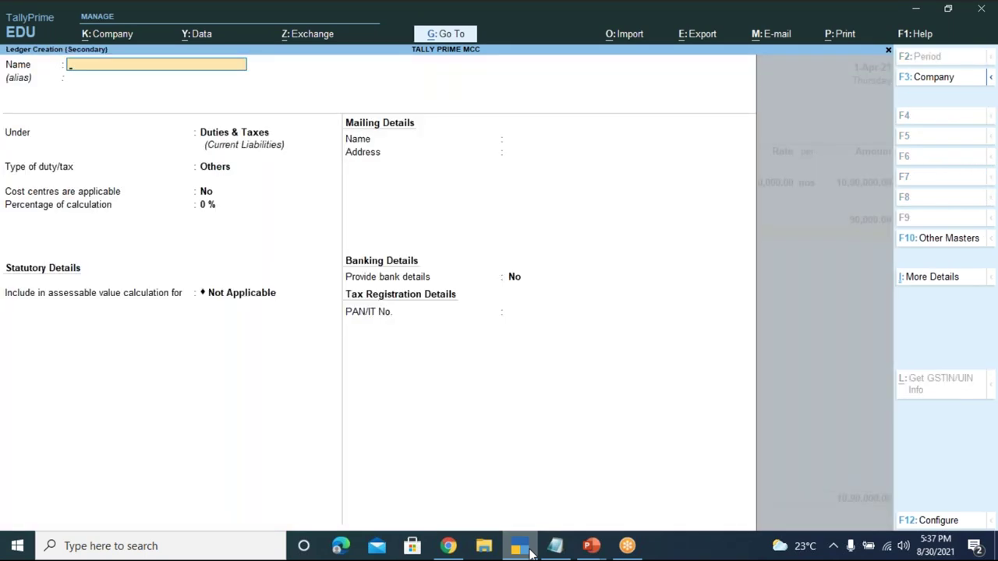
text(SGST)
key(Return)
key(Return)
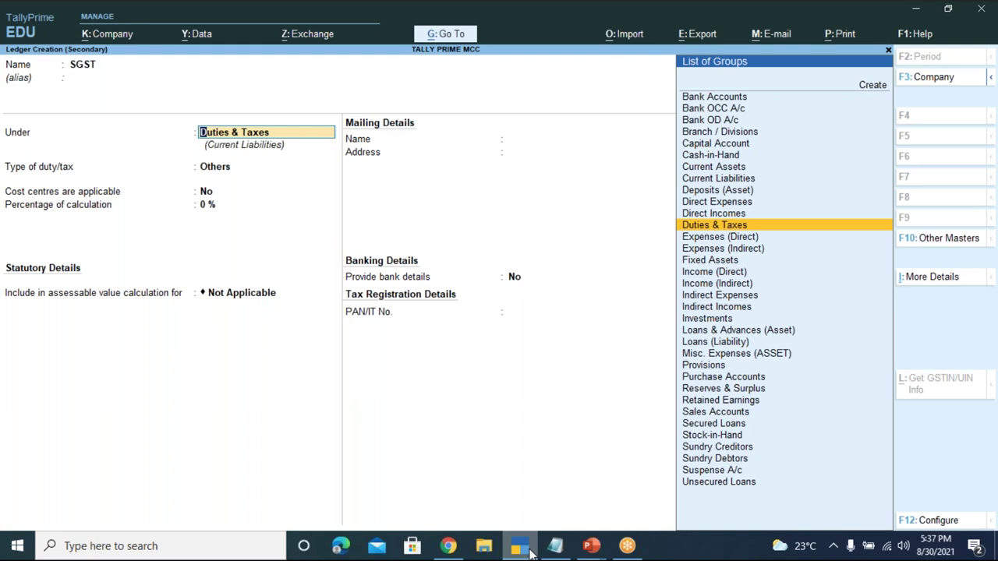
key(Return)
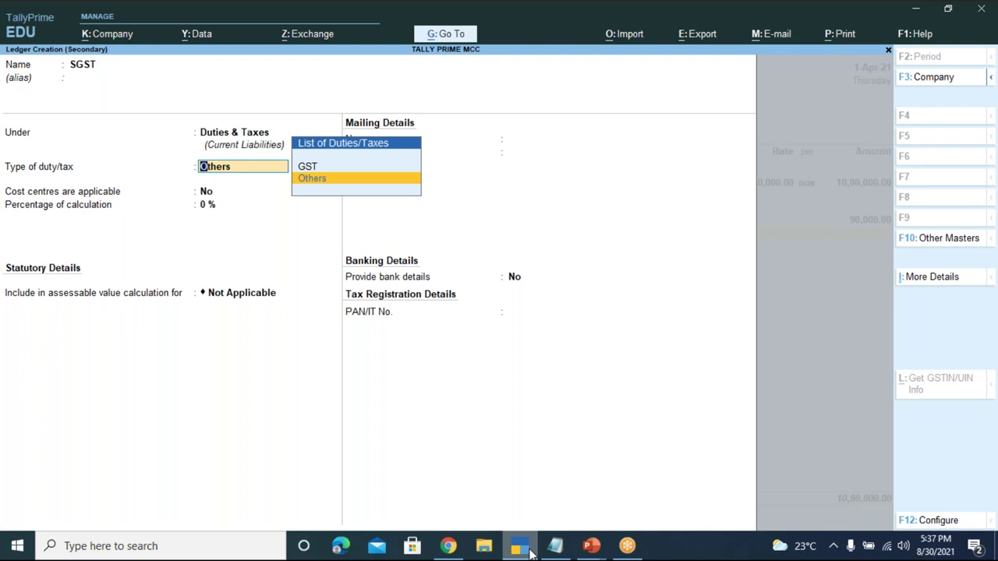
Step: Set the SGST ledger's type of duty/tax to GST and its tax type to State Tax
key(Up)
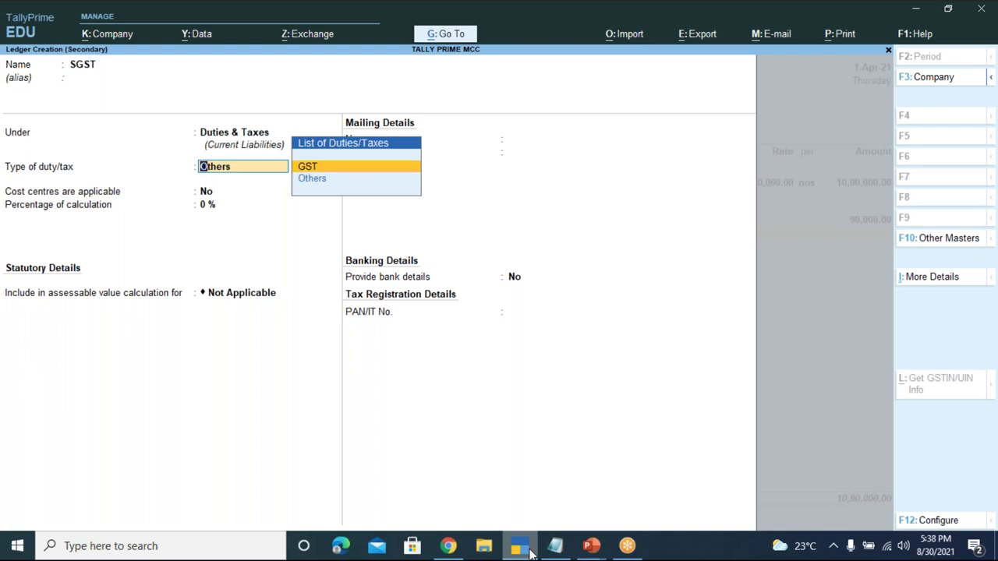
key(Return)
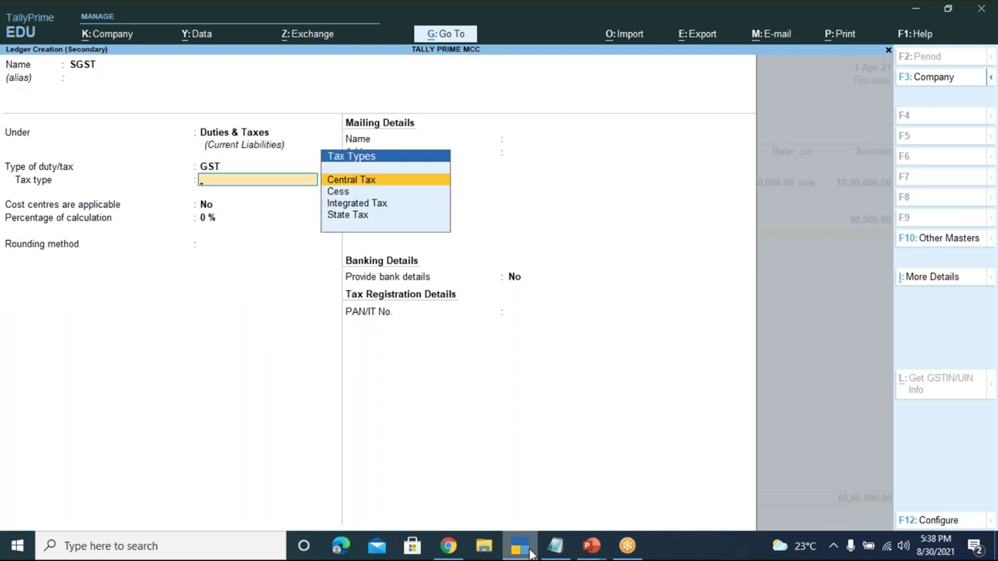
key(Down)
key(Down)
key(Down)
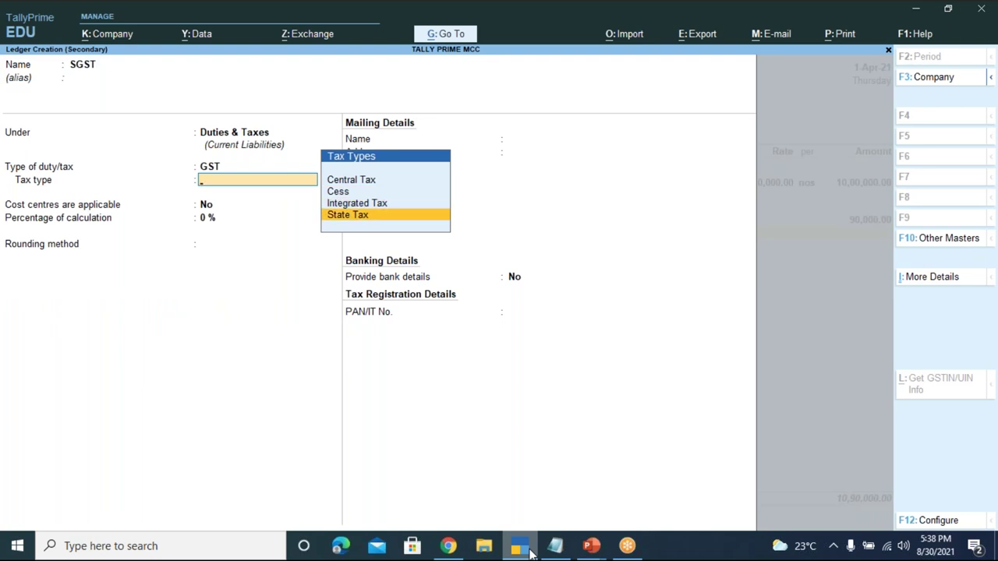
key(Return)
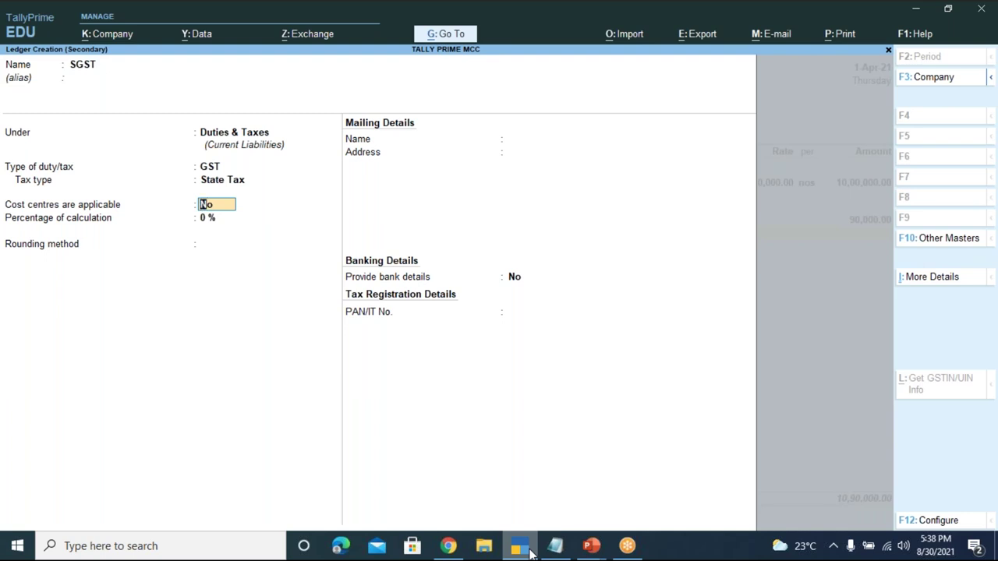
Step: Keep SGST's cost centre and percentage settings, set rounding to Not Applicable, and save the ledger into the voucher
key(Return)
key(Return)
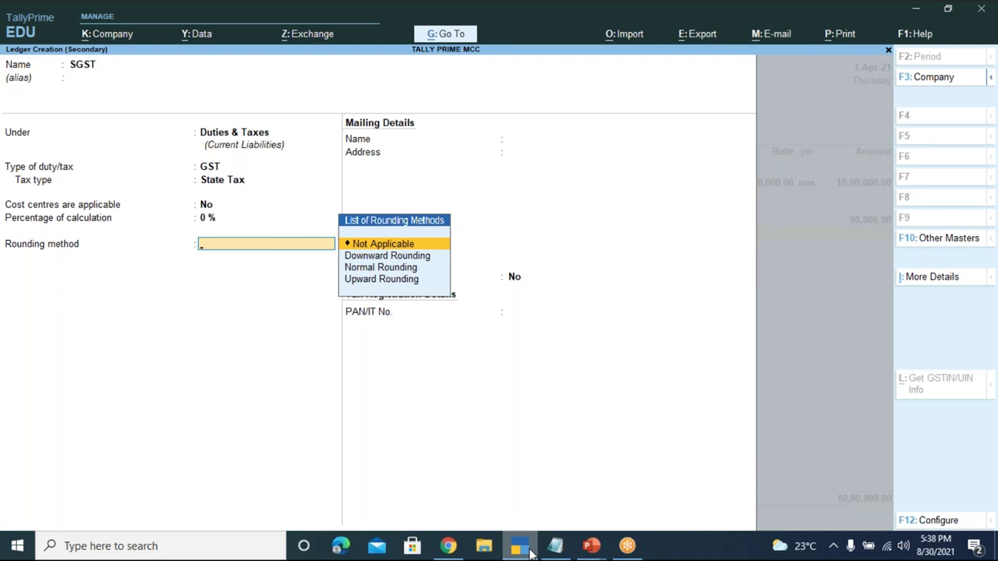
key(Return)
key(Return)
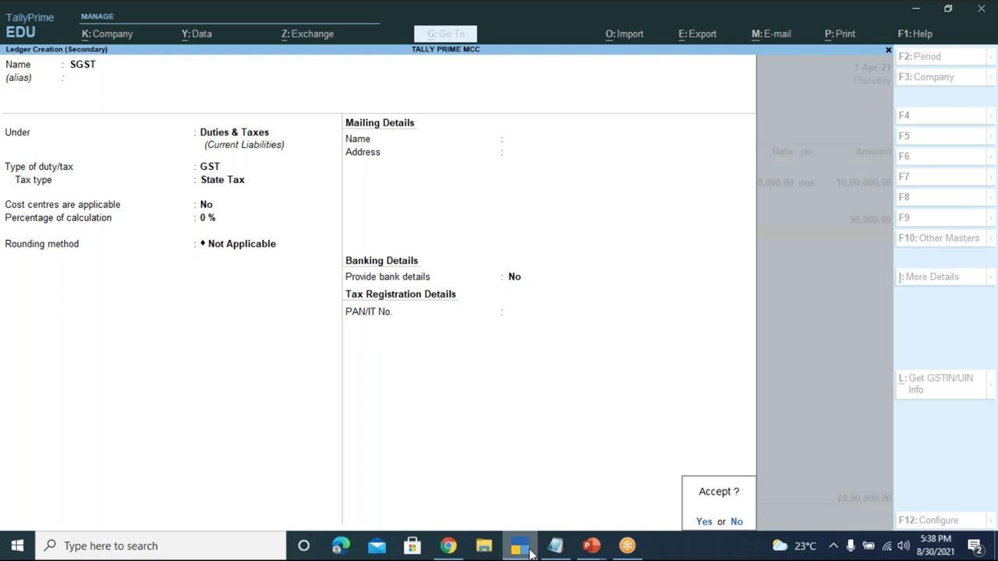
key(Return)
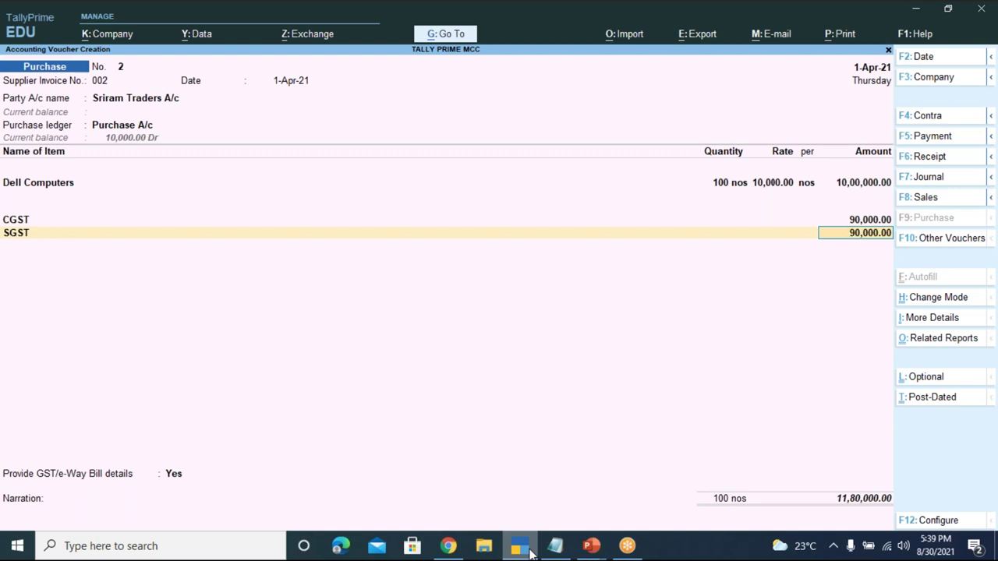
Step: Open master alteration from the purchase voucher without closing the voucher
key(alt)
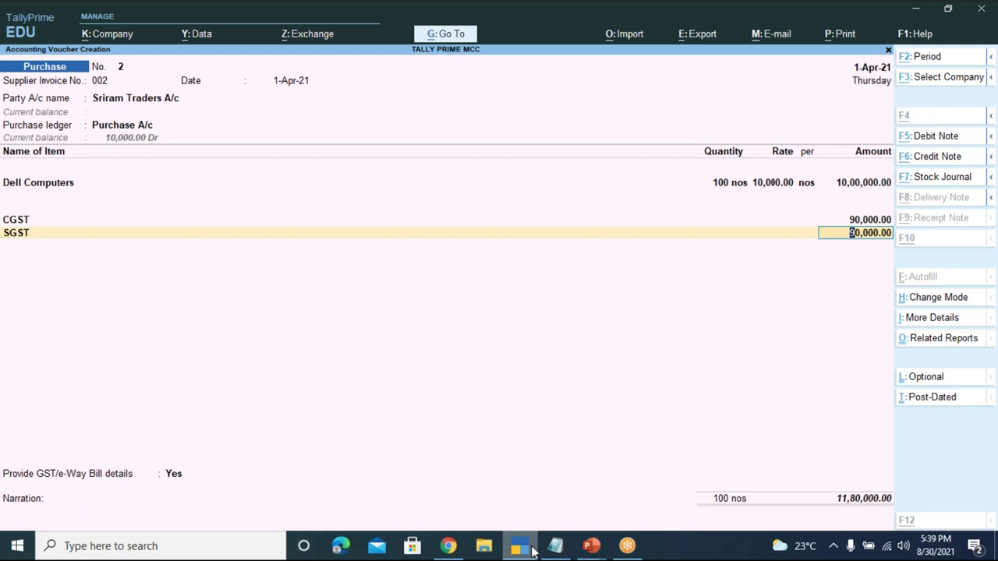
key(alt+g)
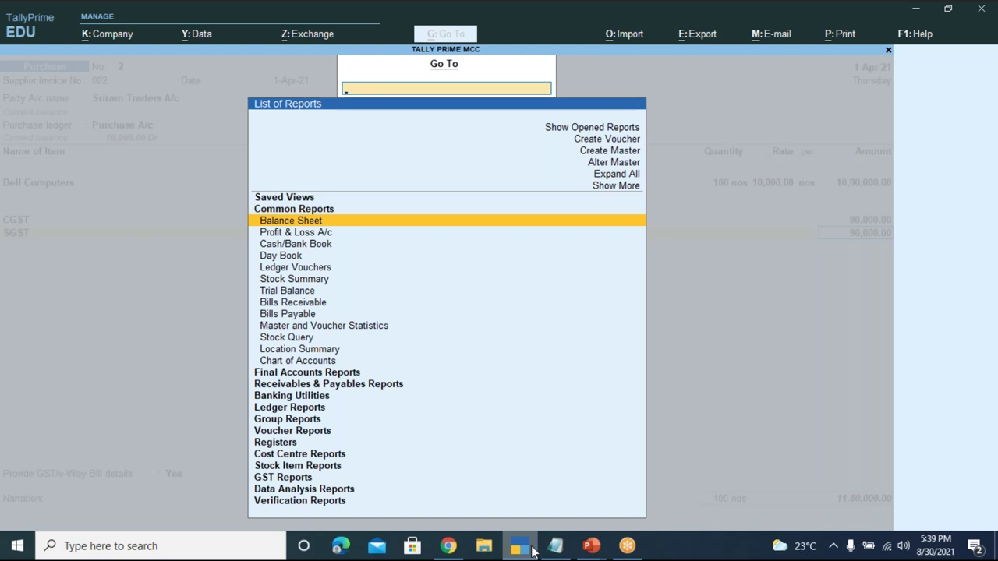
key(Up)
key(Up)
key(Up)
key(Return)
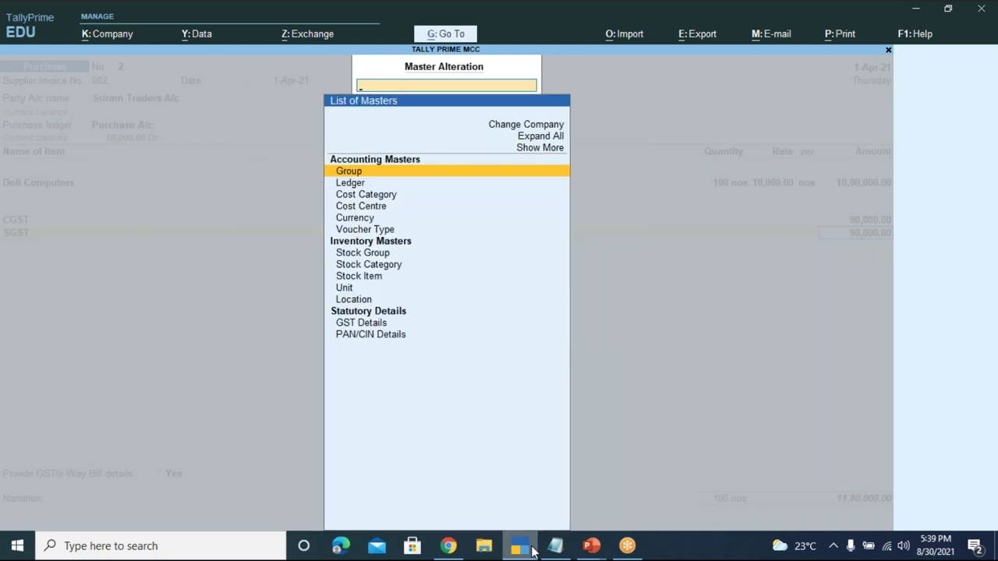
Step: Open the Dell Computers stock item for alteration from the inventory masters
key(Down)
key(Down)
key(Down)
key(Down)
key(Down)
key(Down)
key(Down)
key(Down)
key(Down)
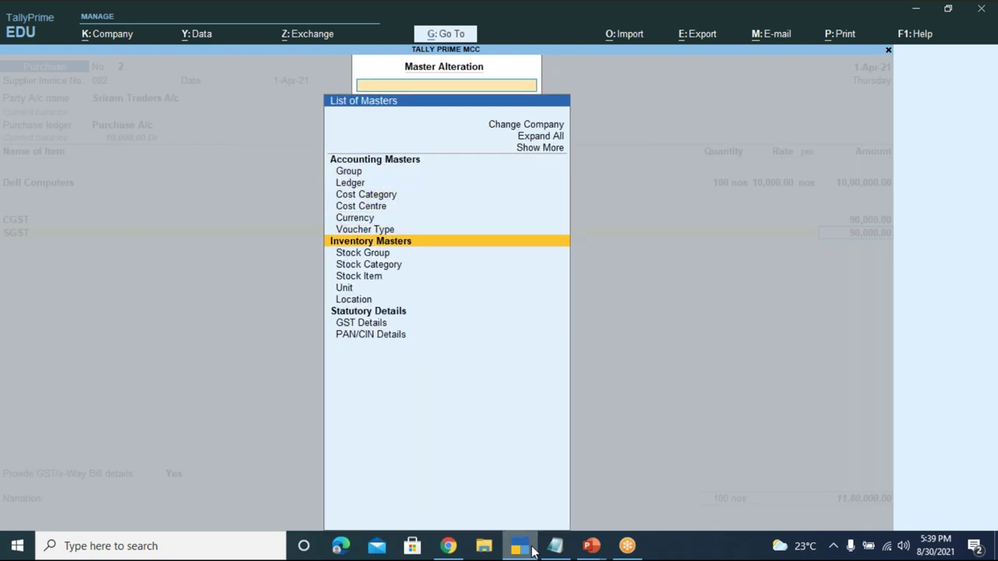
key(Return)
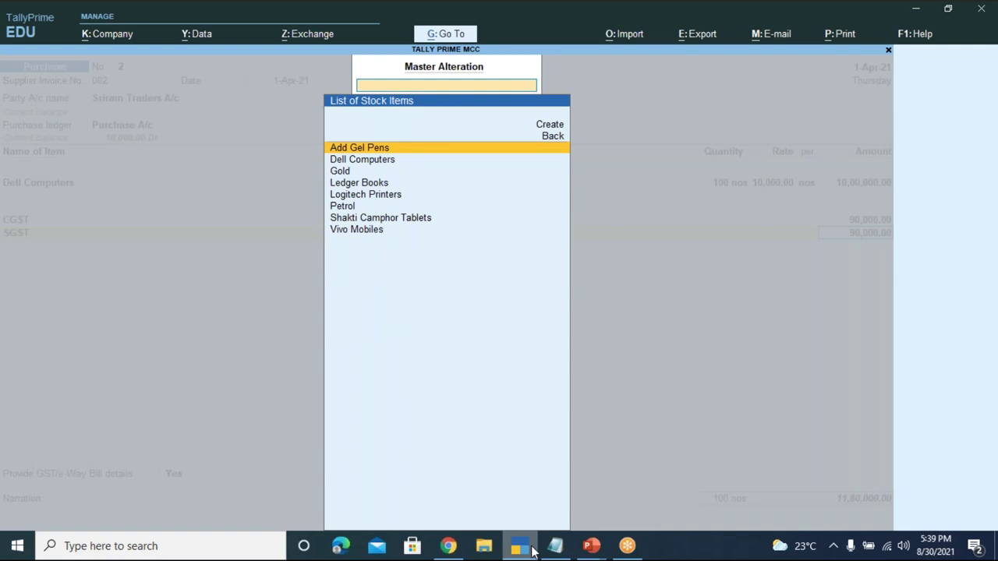
key(Down)
key(Return)
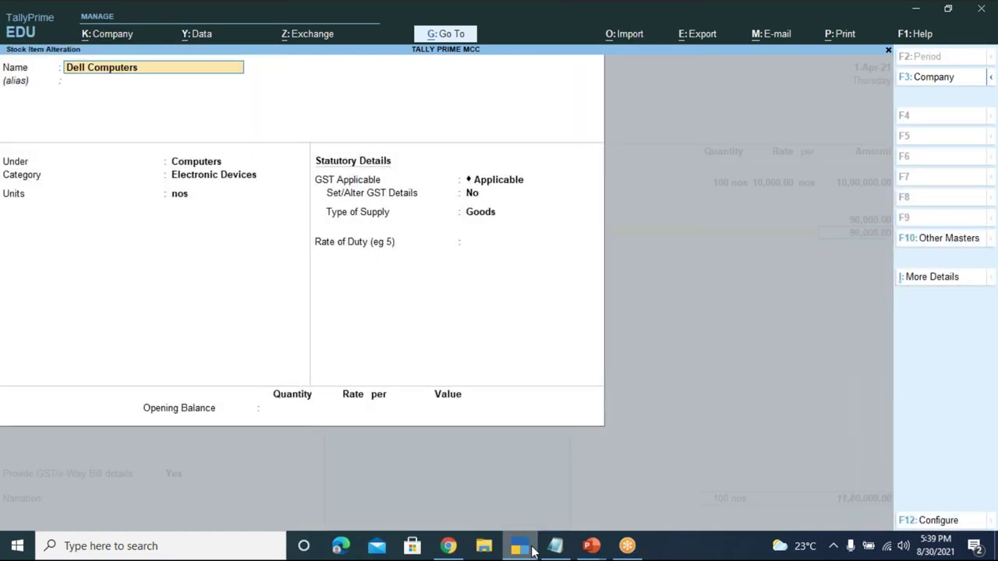
Step: Set Set/Alter GST Details to Yes for Dell Computers and examine its HSN code and tax rates
key(Return)
key(Return)
key(Return)
key(Return)
key(Return)
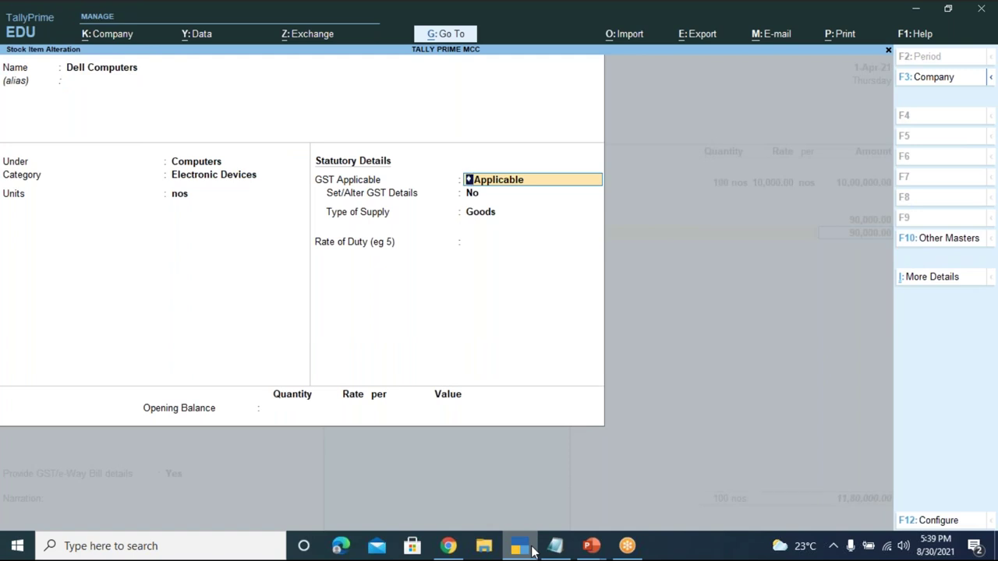
key(Return)
text(Y)
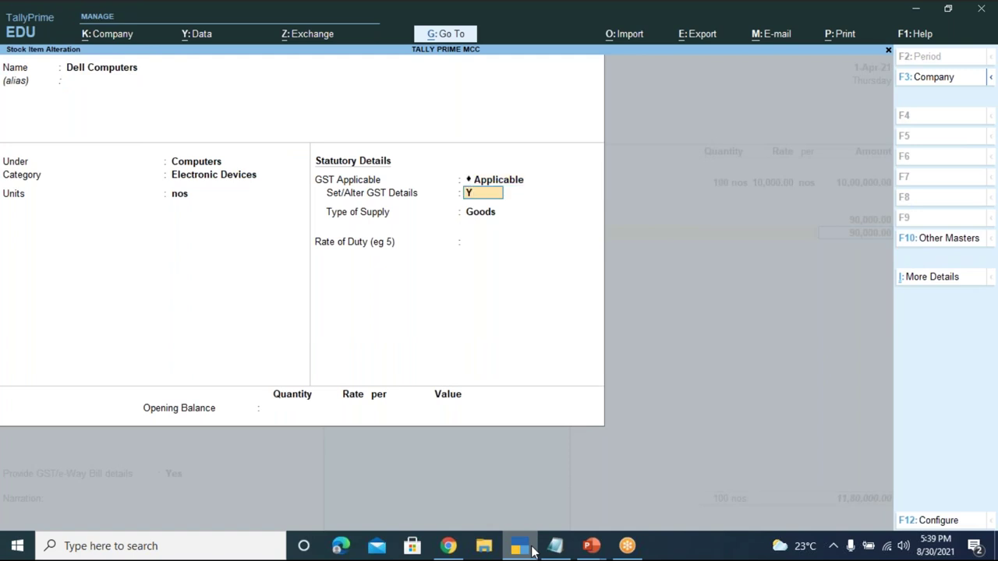
key(Return)
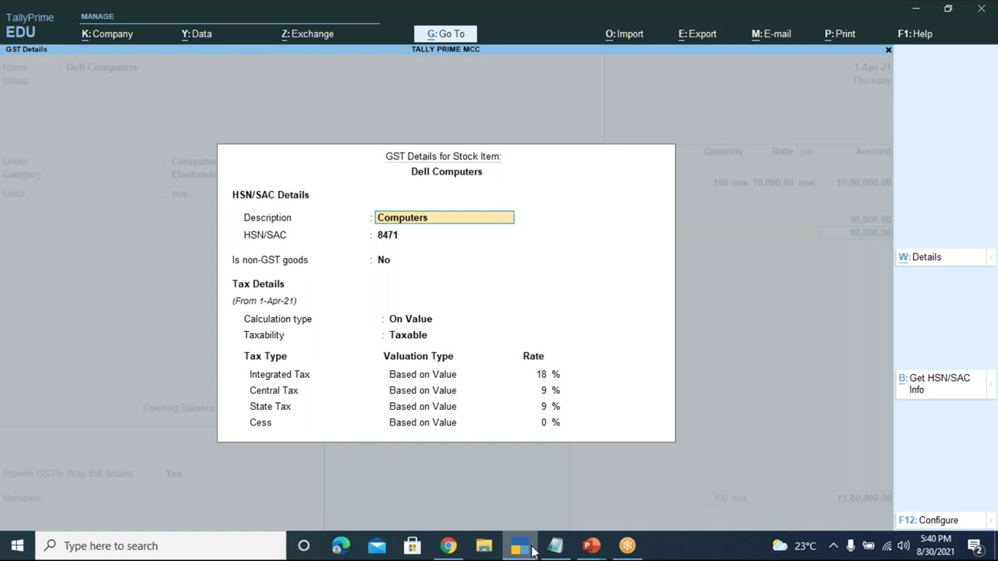
Step: Quit the GST details and the Dell Computers item without saving, and return to the purchase voucher
key(BackSpace)
key(Escape)
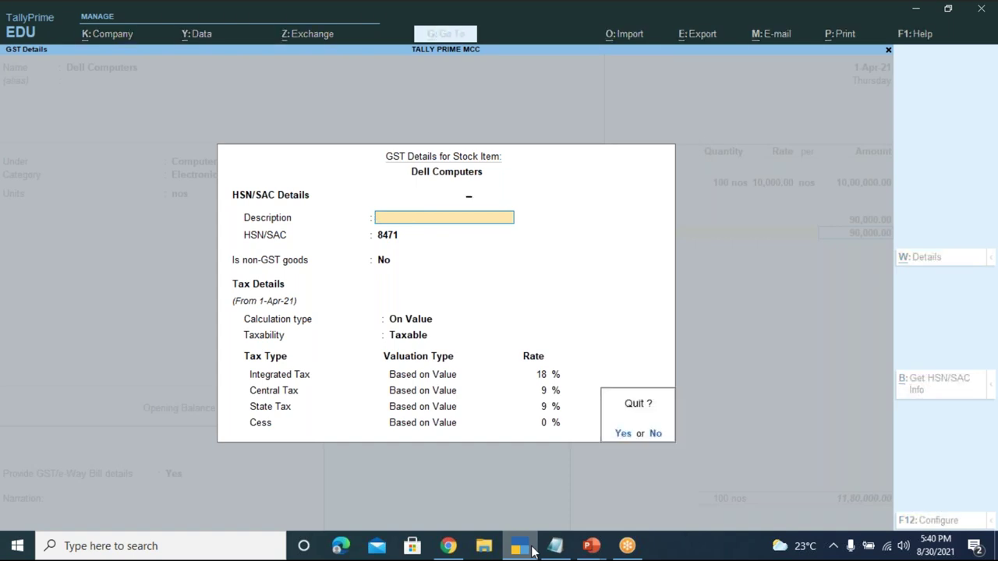
key(y)
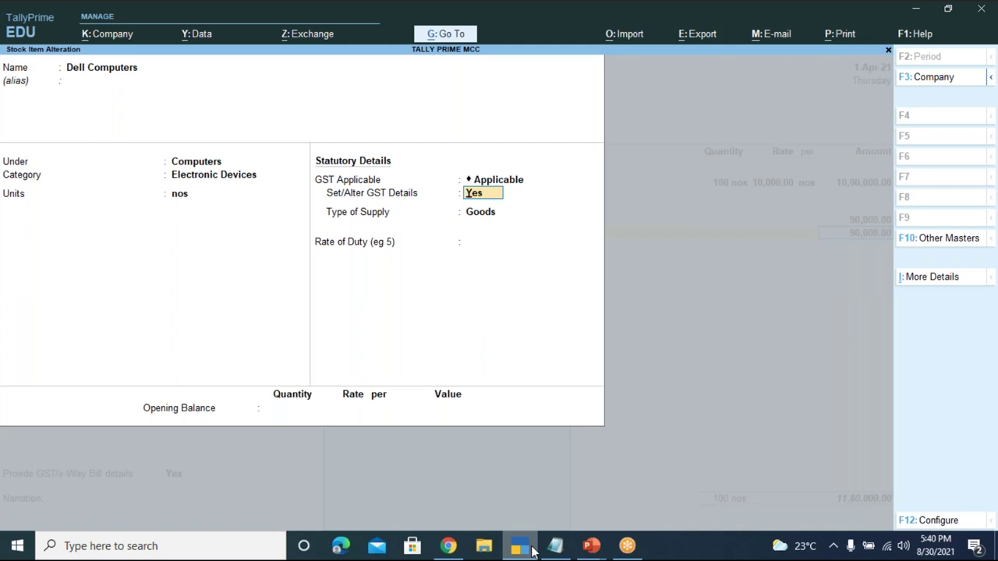
key(BackSpace)
key(Escape)
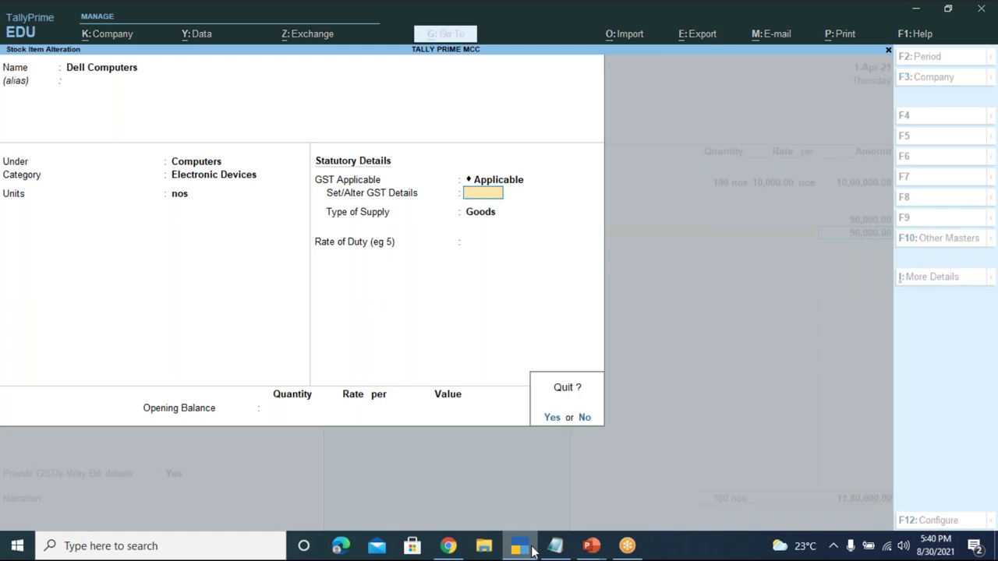
key(y)
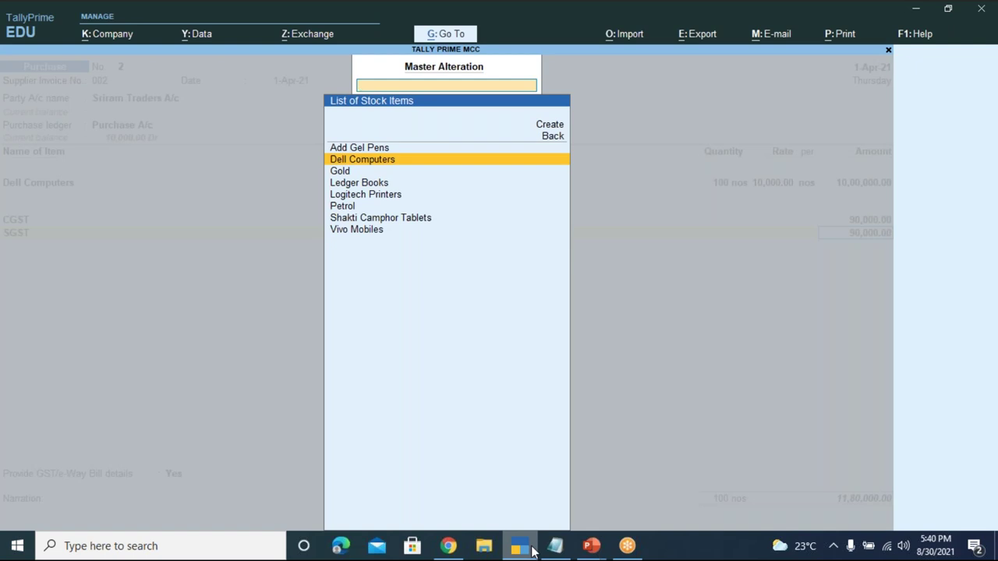
key(Escape)
key(Escape)
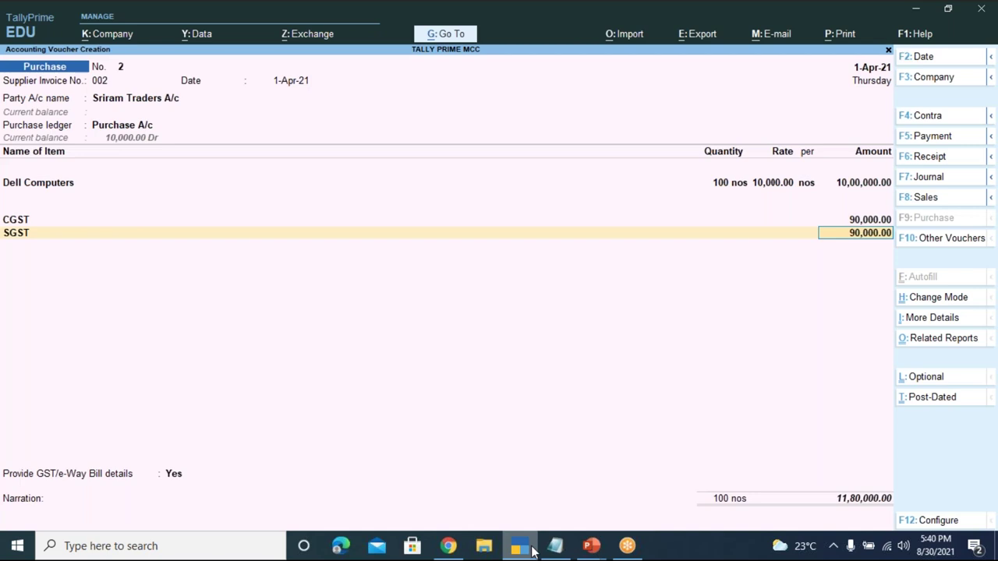
Step: Enable GST Classifications in the company's GST details and save those details
key(F11)
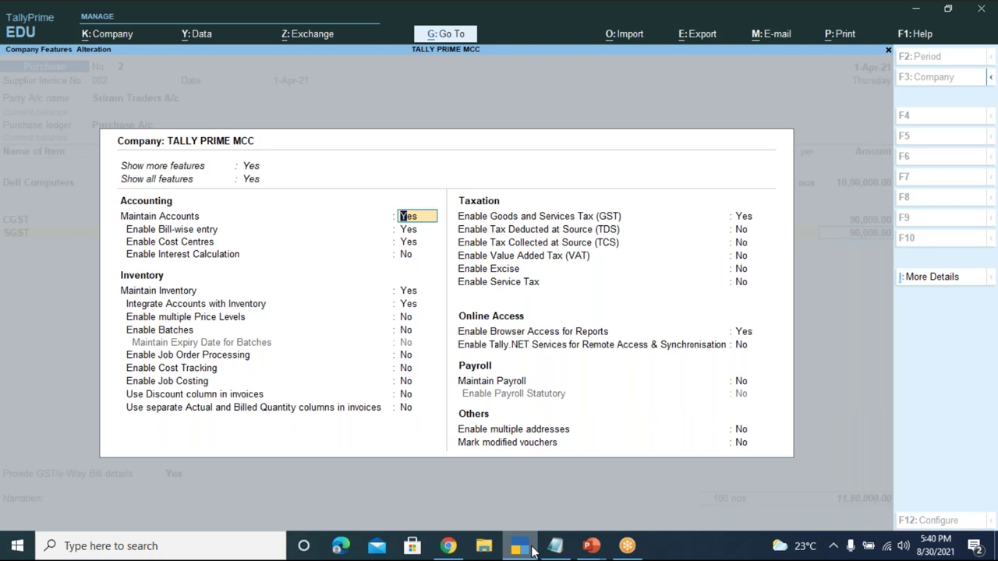
click(524, 219)
key(Return)
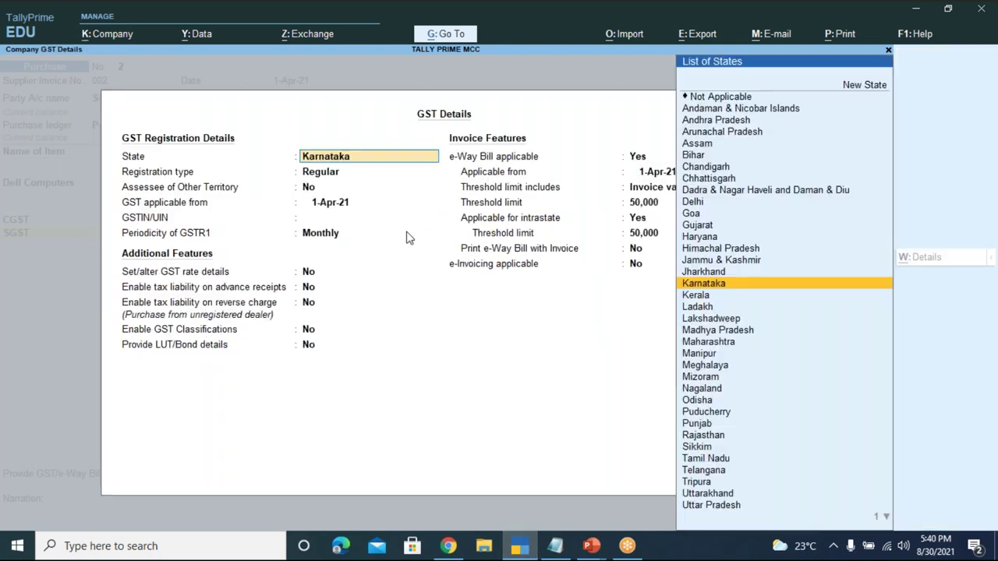
key(ctrl+a)
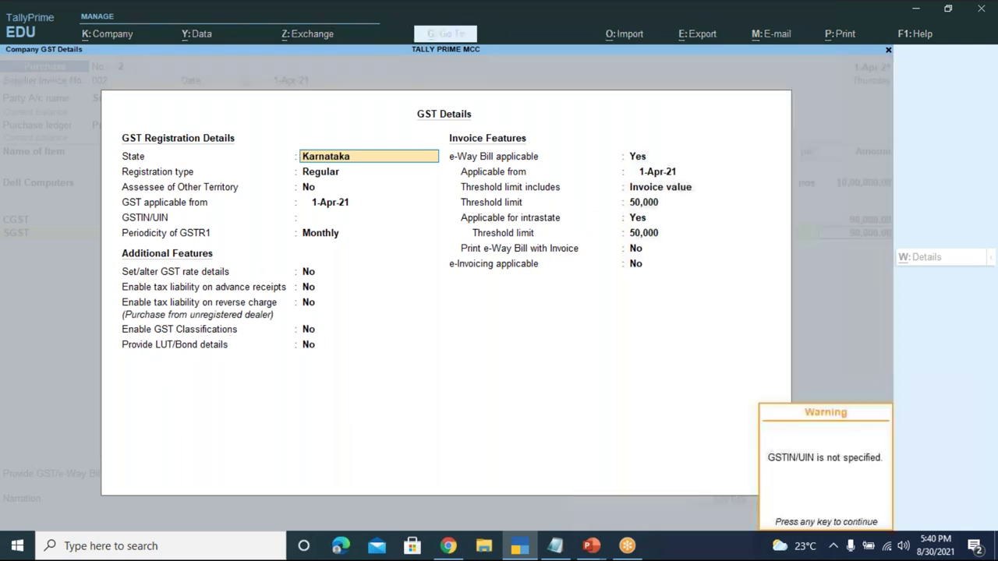
click(311, 332)
text(Y)
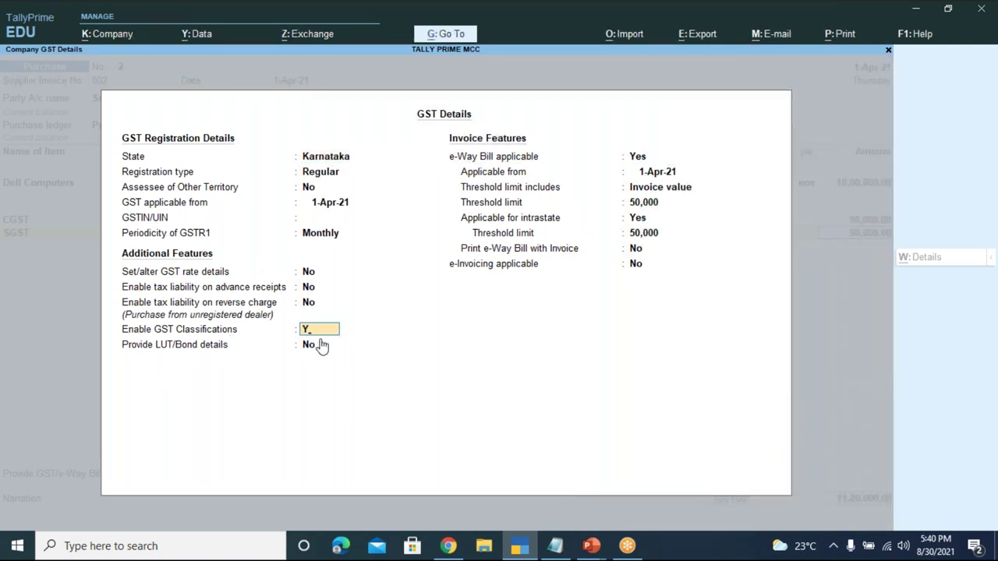
click(328, 348)
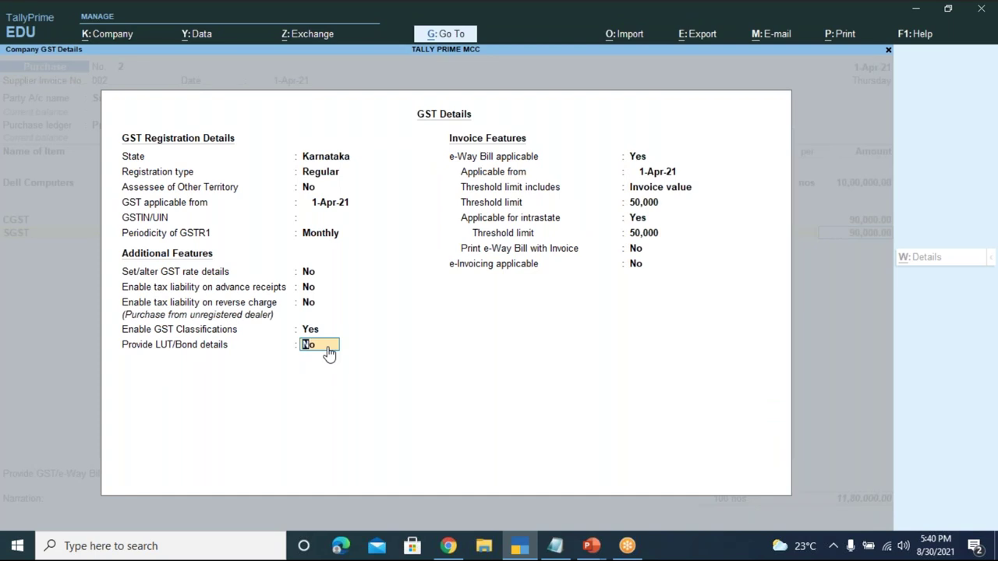
key(Return)
key(Return)
key(ctrl)
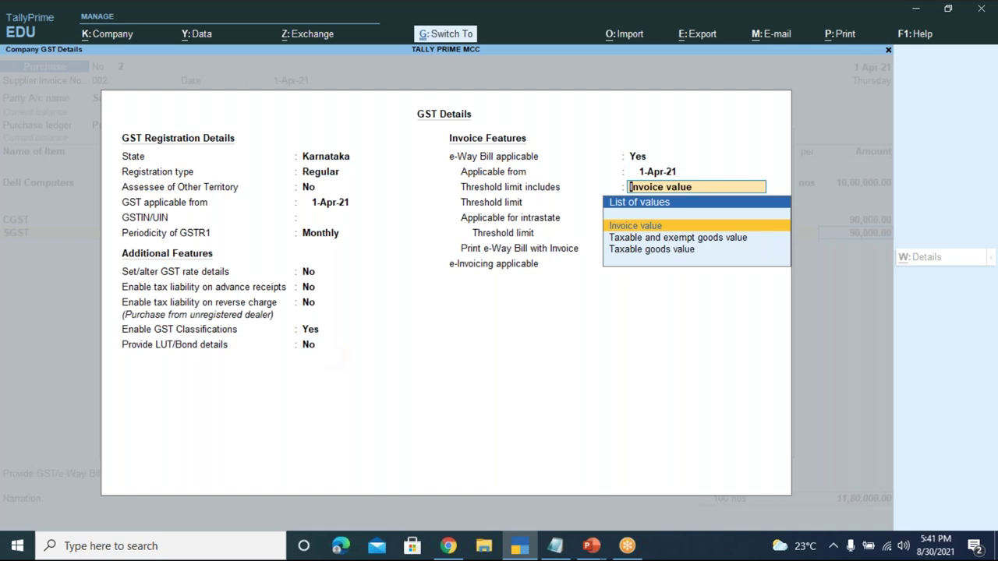
key(ctrl+a)
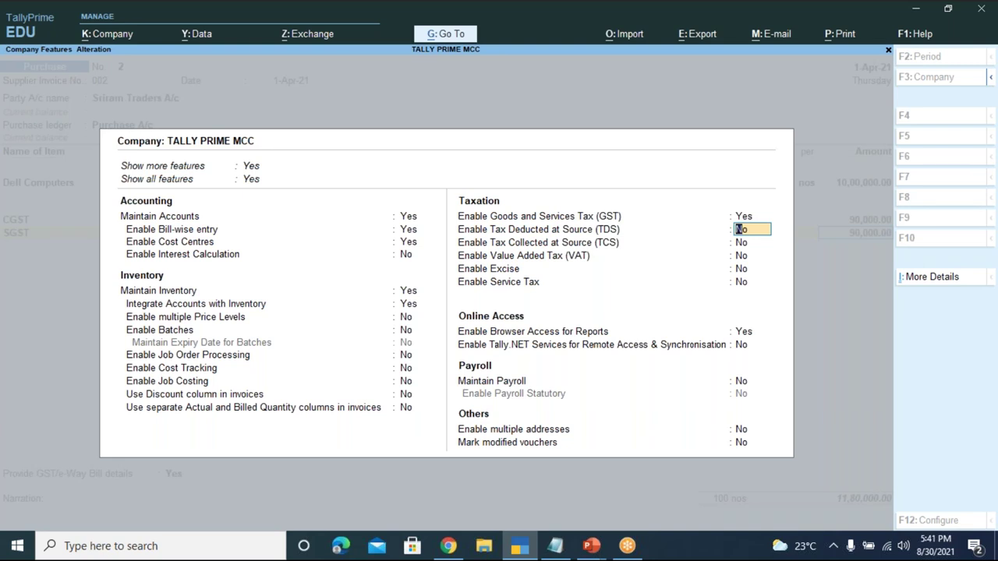
Step: Keep the remaining company features as they are and accept the features form
key(Return)
key(Return)
key(Return)
key(Return)
key(Return)
key(Return)
key(Return)
key(Return)
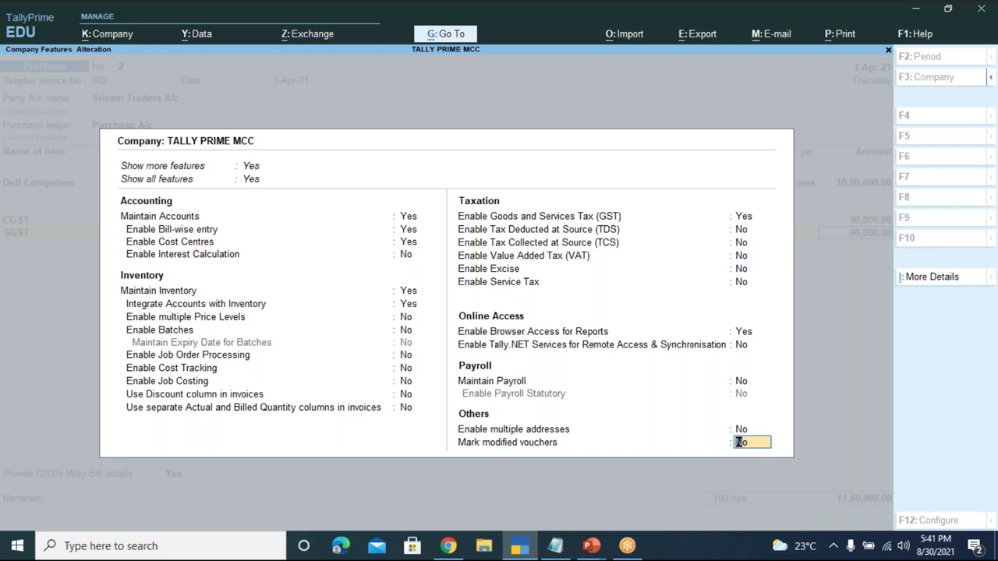
key(Return)
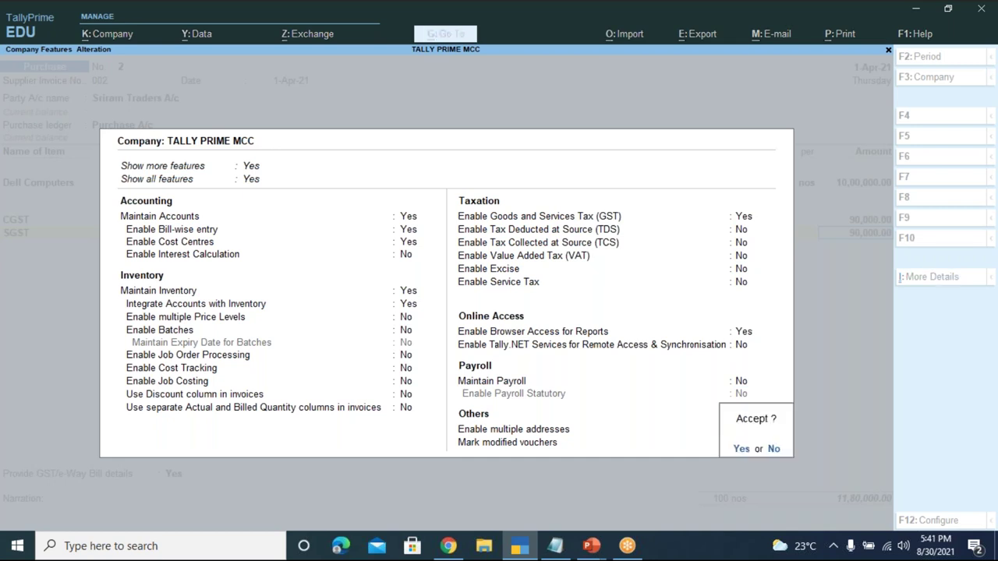
key(Return)
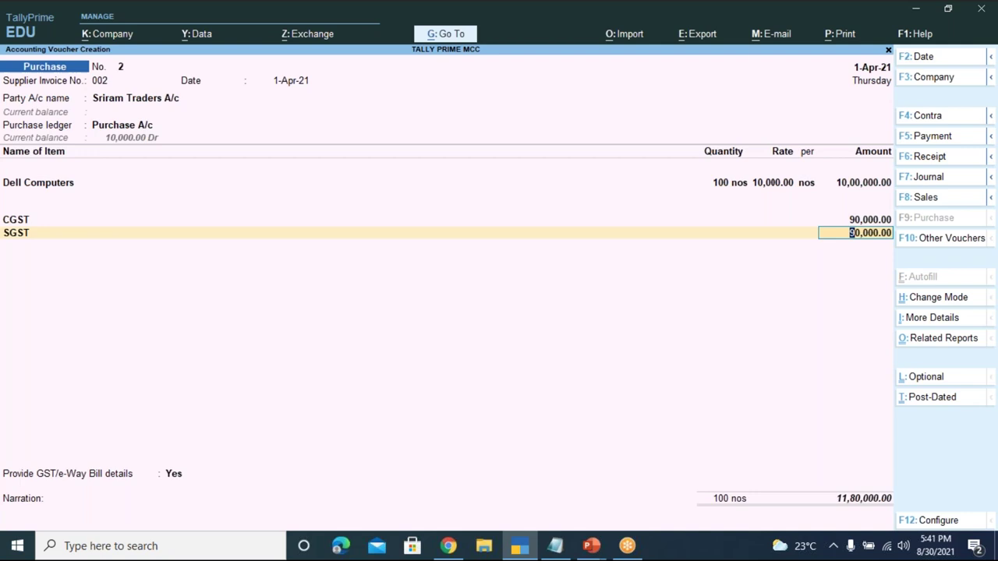
Step: Accept the SGST amount and finish the voucher's ledger lines, moving on to the GST/e-Way Bill details option
key(Return)
key(Return)
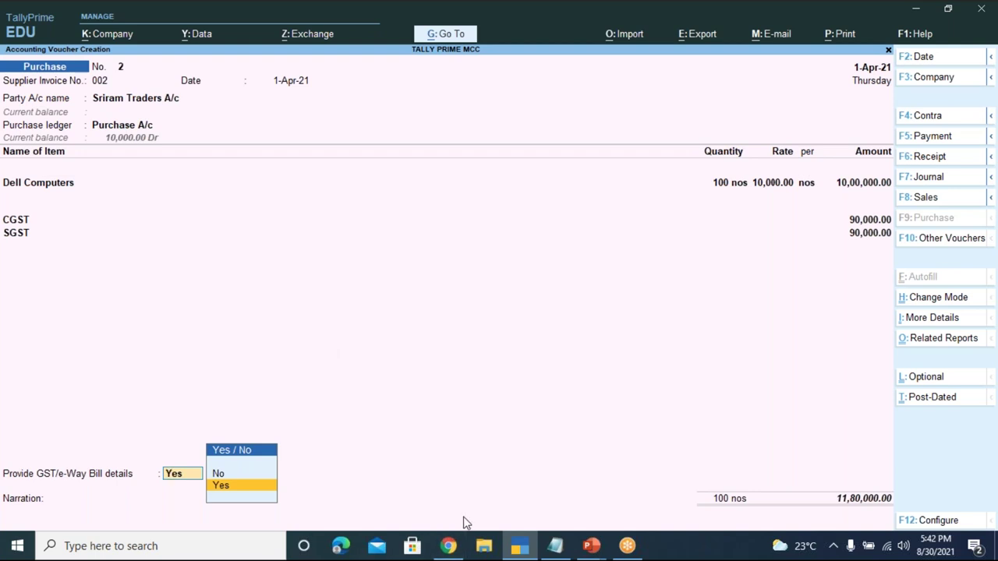
Step: Switch to Chrome, close the goods receipt note template page, and go back from the image preview to the search results
click(443, 549)
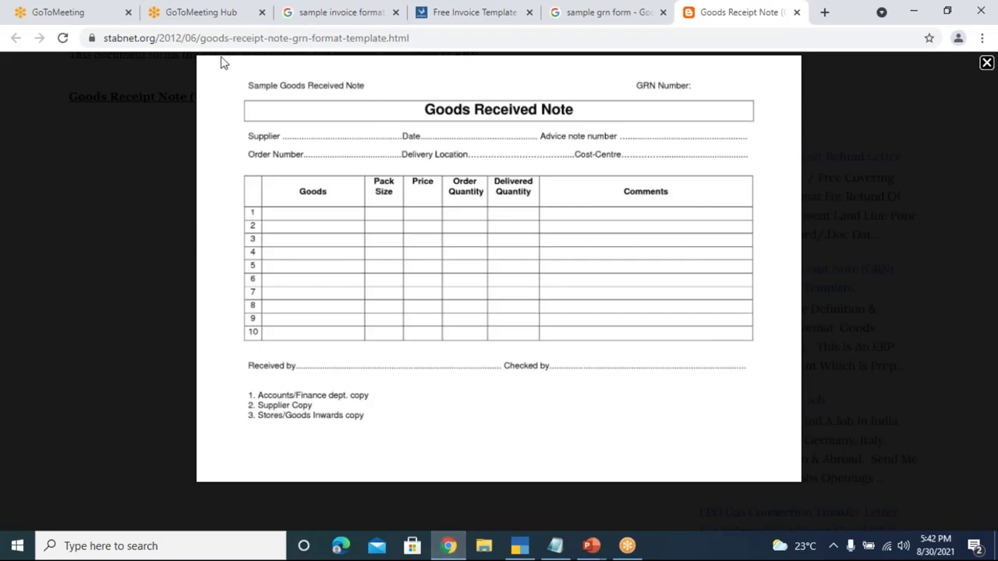
click(796, 12)
click(16, 38)
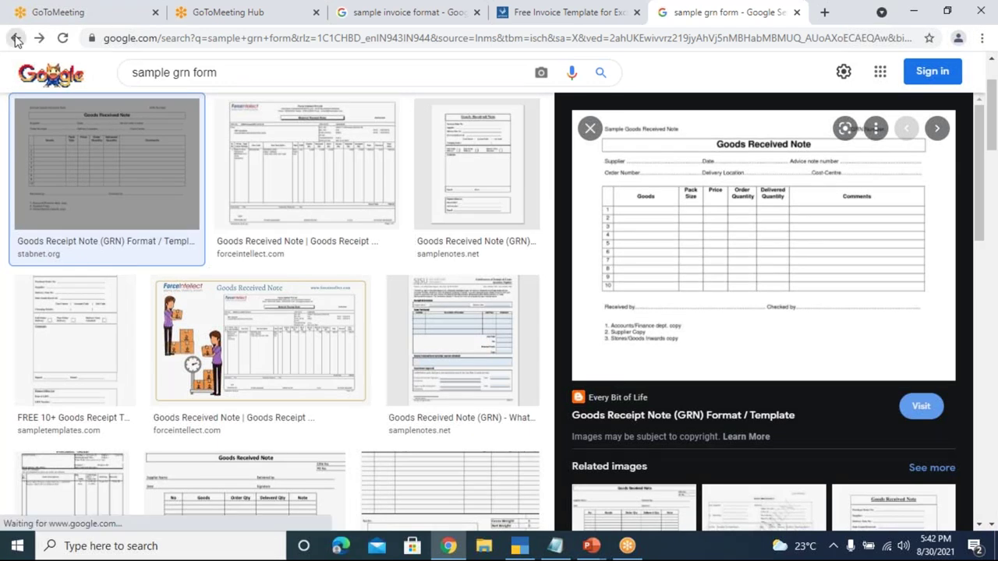
Step: Replace the image search query with "sample e way bill" and run it
click(252, 72)
key(BackSpace)
key(BackSpace)
key(BackSpace)
key(BackSpace)
key(BackSpace)
key(BackSpace)
key(BackSpace)
key(BackSpace)
key(BackSpace)
key(BackSpace)
key(BackSpace)
key(BackSpace)
key(BackSpace)
key(BackSpace)
key(BackSpace)
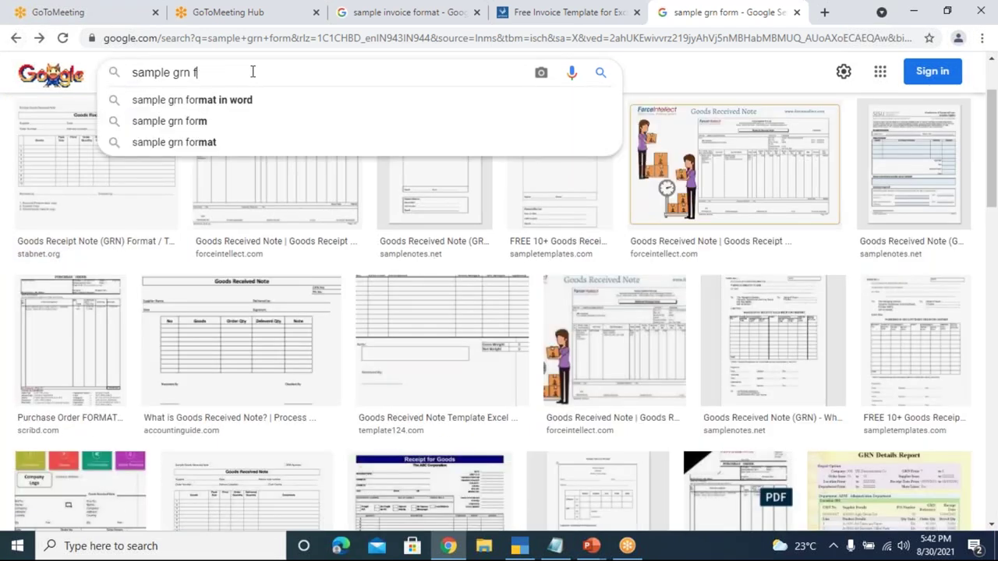
text(SA)
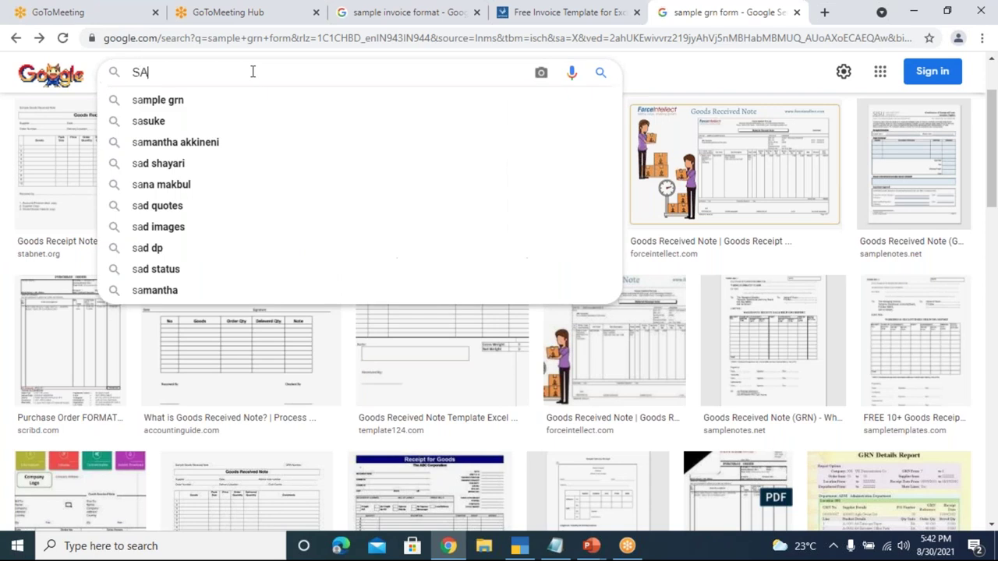
text(MPLE )
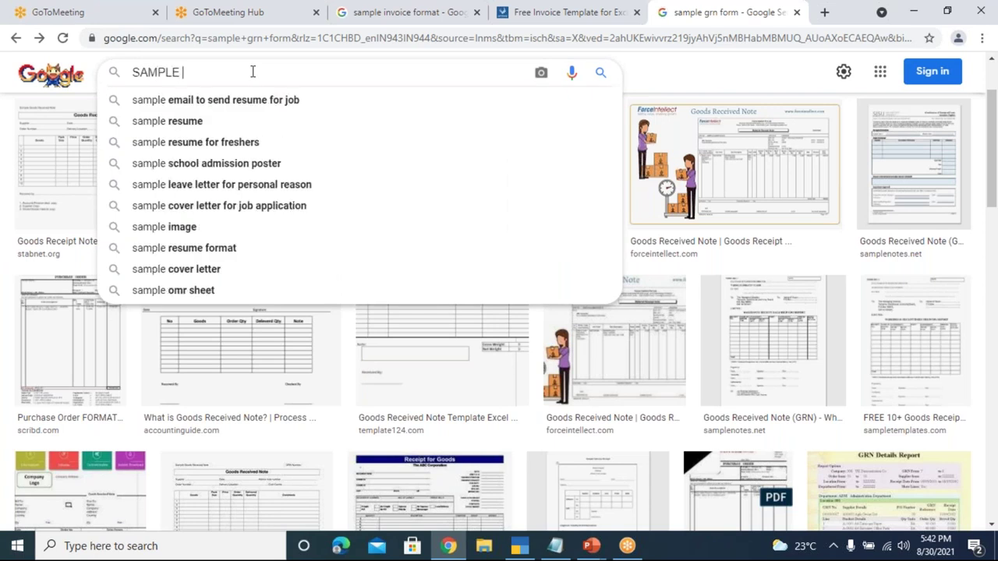
text(E-E)
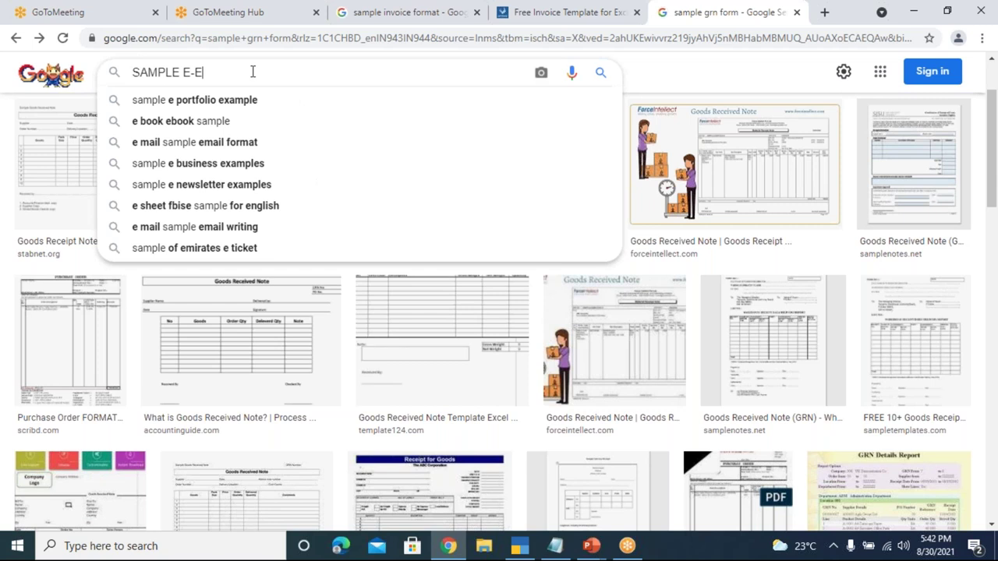
key(BackSpace)
text(WAY)
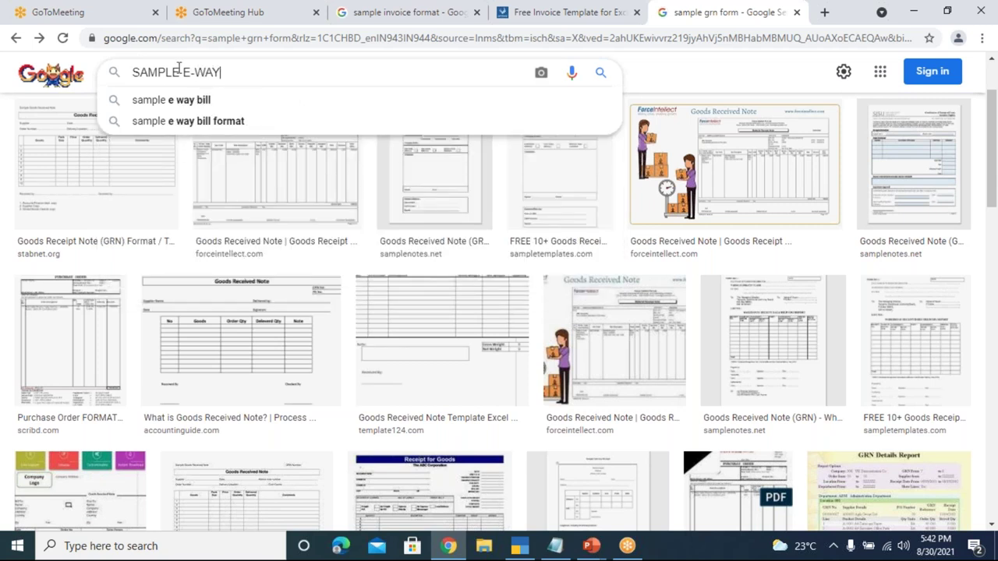
click(171, 100)
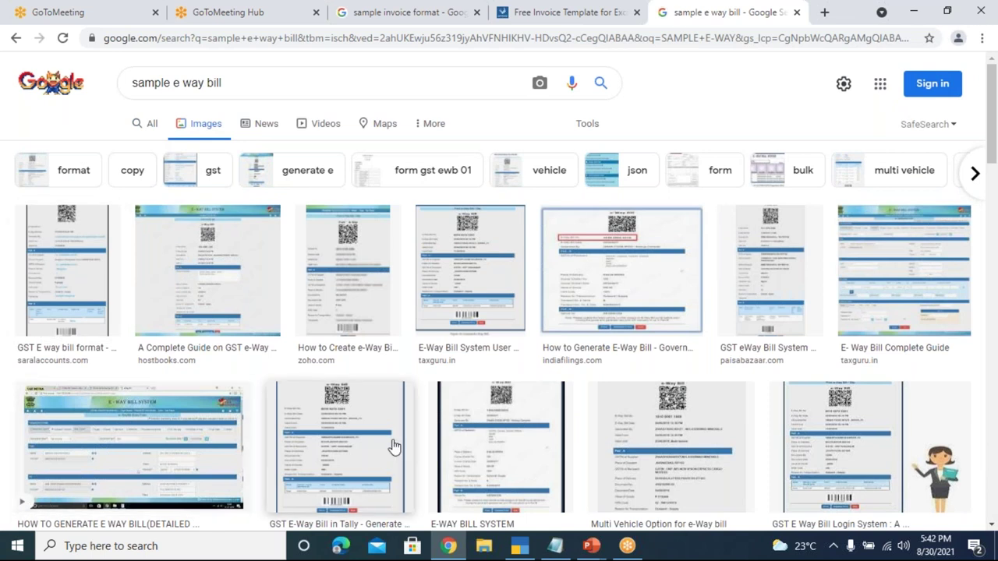
Step: Open the Saral Accounts article on the GST E way bill format and go to its sample e-way bill
click(77, 251)
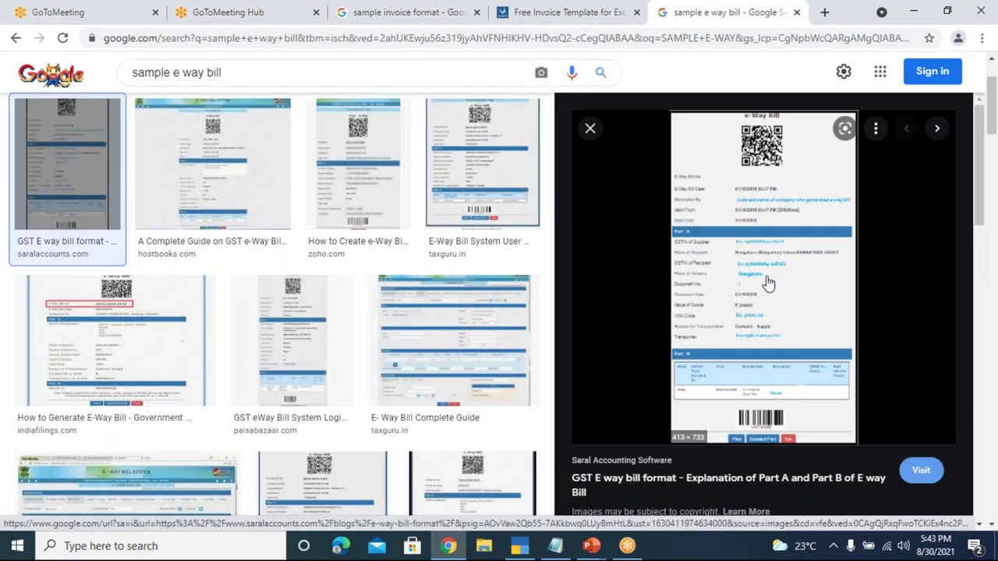
click(768, 282)
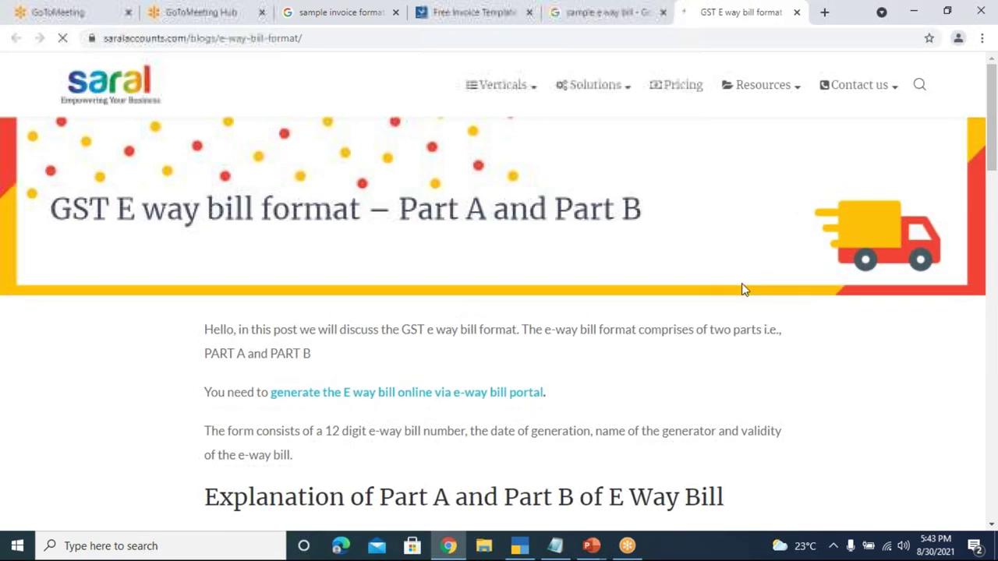
scroll(636, 367, down, 3)
scroll(636, 367, down, 10)
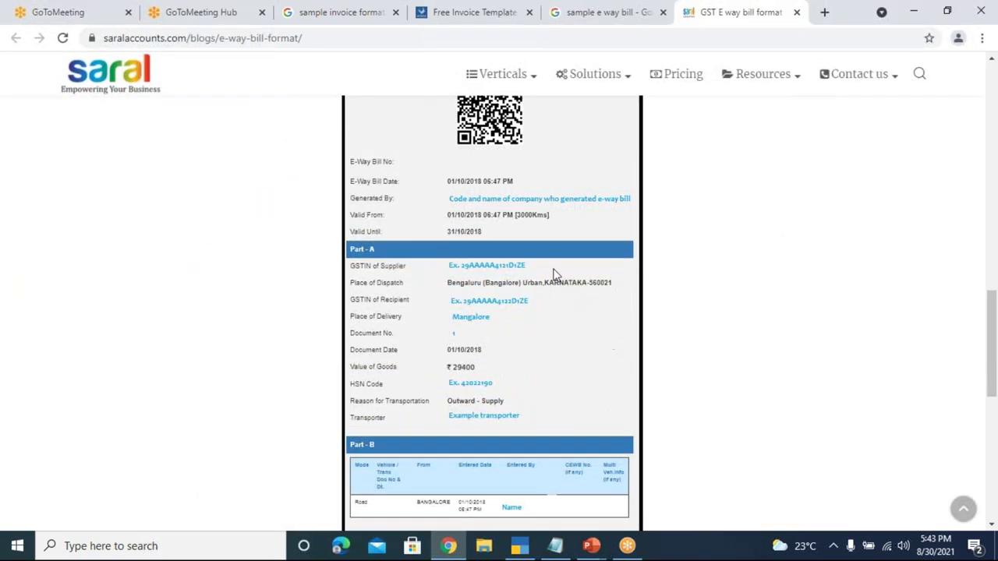
Step: Examine the sample e-way bill's header, its Part A supply details and its Part B vehicle details
scroll(510, 228, down, 2)
scroll(511, 226, up, 2)
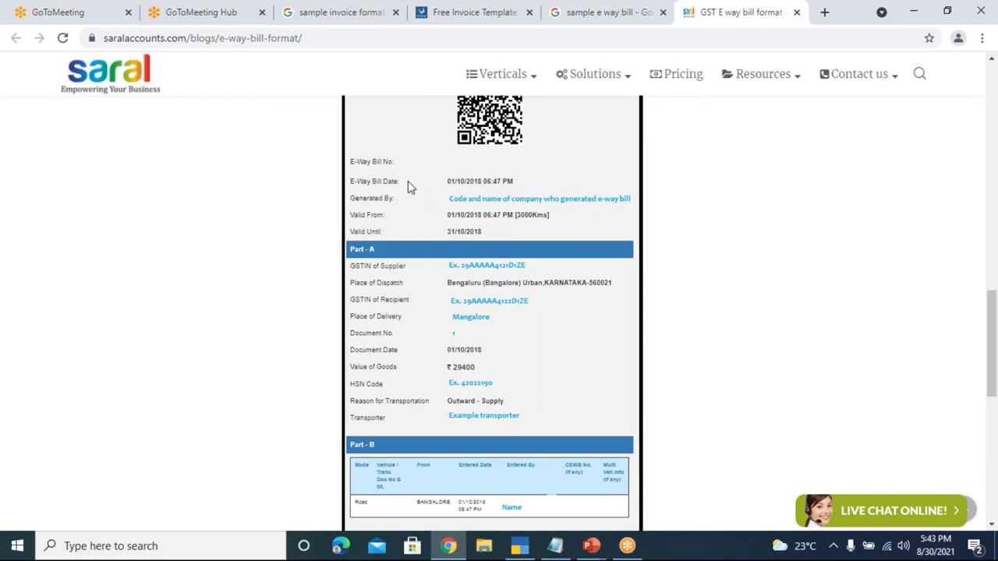
scroll(429, 233, up, 1)
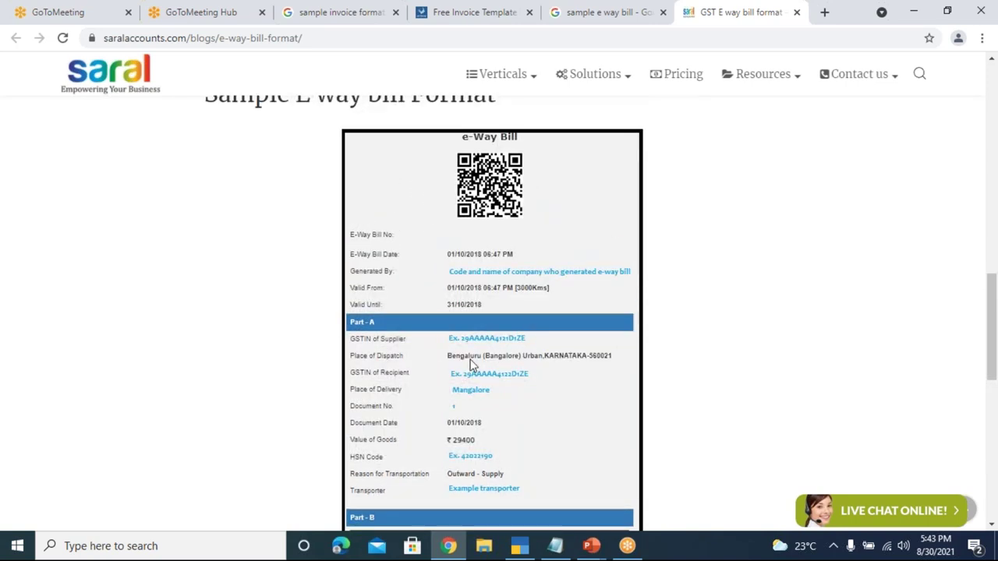
scroll(460, 374, down, 1)
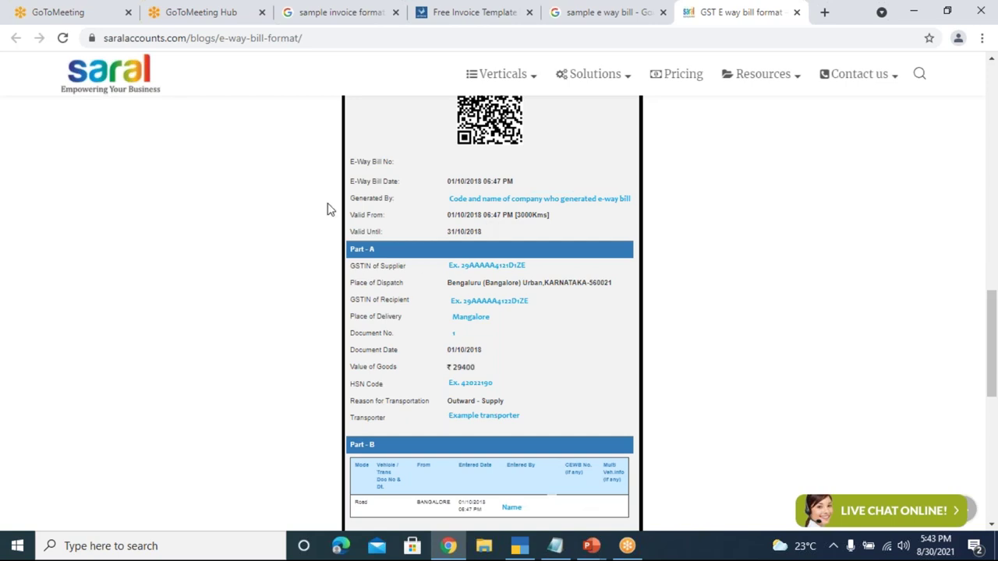
scroll(475, 303, down, 1)
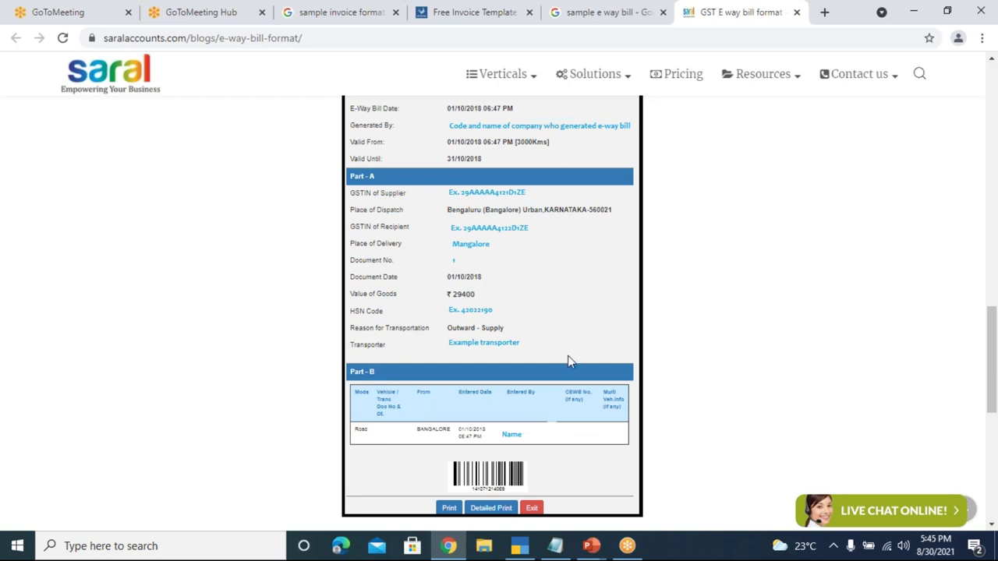
scroll(569, 356, down, 1)
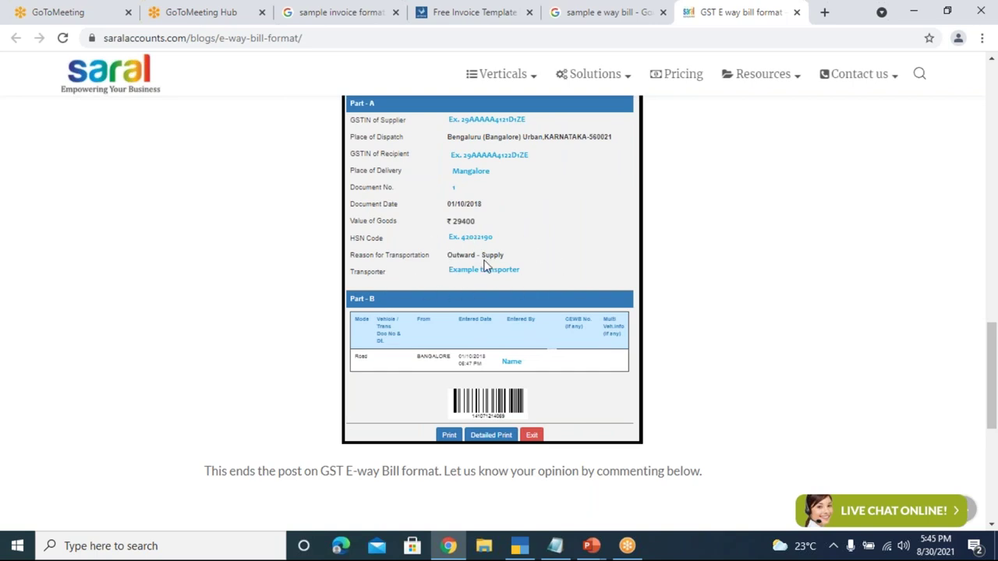
scroll(417, 332, down, 1)
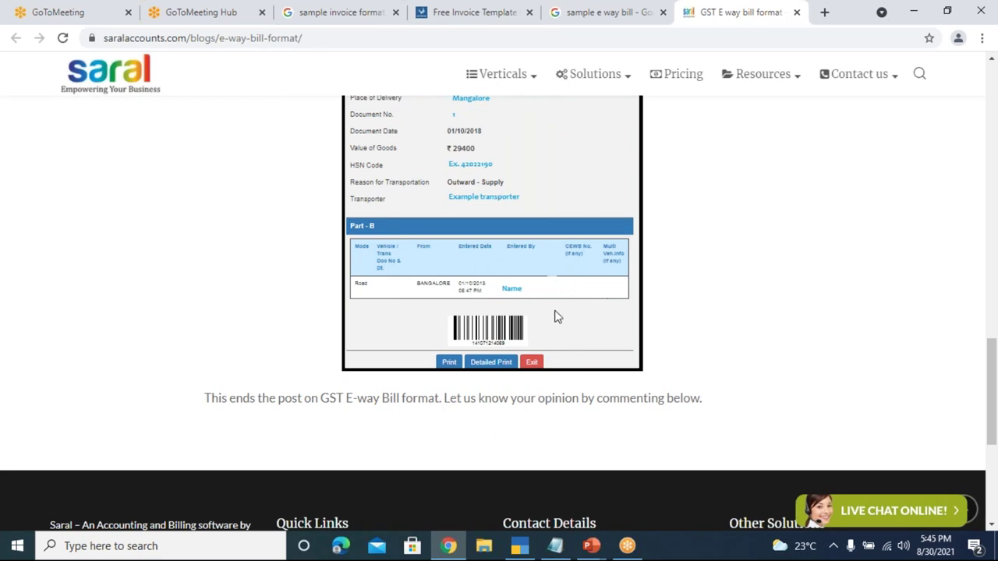
scroll(522, 299, up, 5)
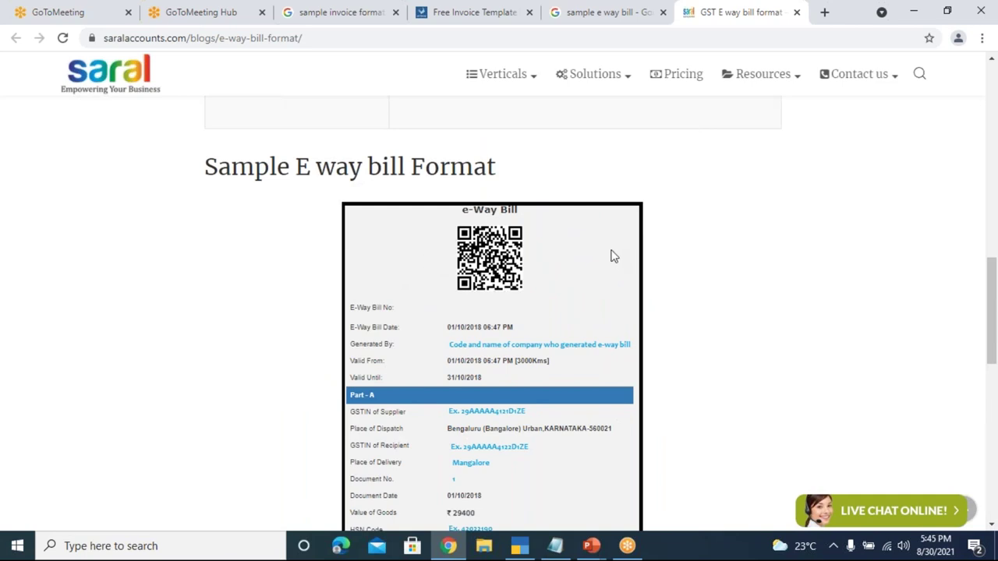
scroll(611, 254, down, 2)
Step: Switch to TallyPrime, open the purchase voucher's e-Way Bill details, enter 01 as the e-Way Bill number, and leave the form
click(520, 545)
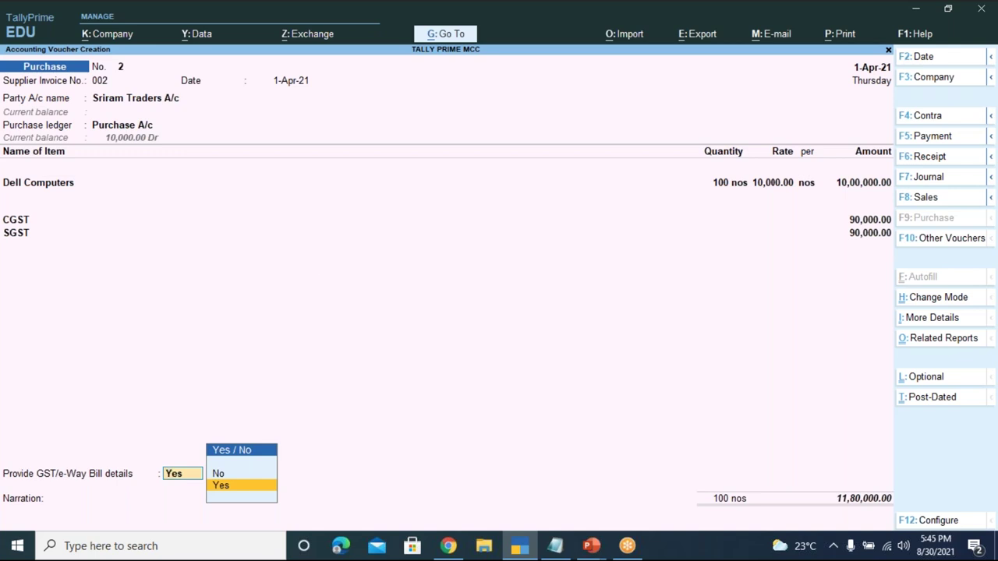
key(Return)
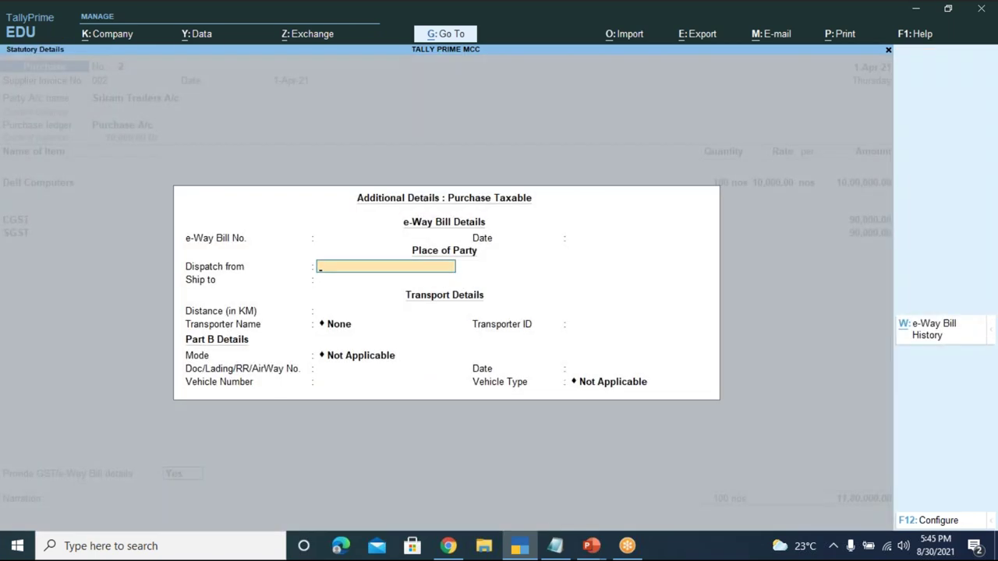
click(594, 238)
click(385, 238)
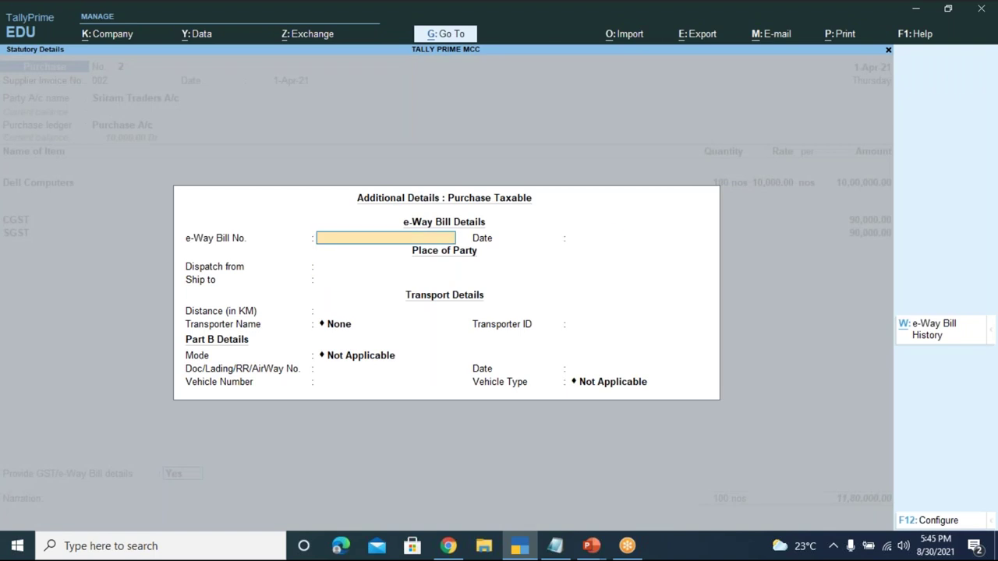
text(01)
key(Return)
key(Escape)
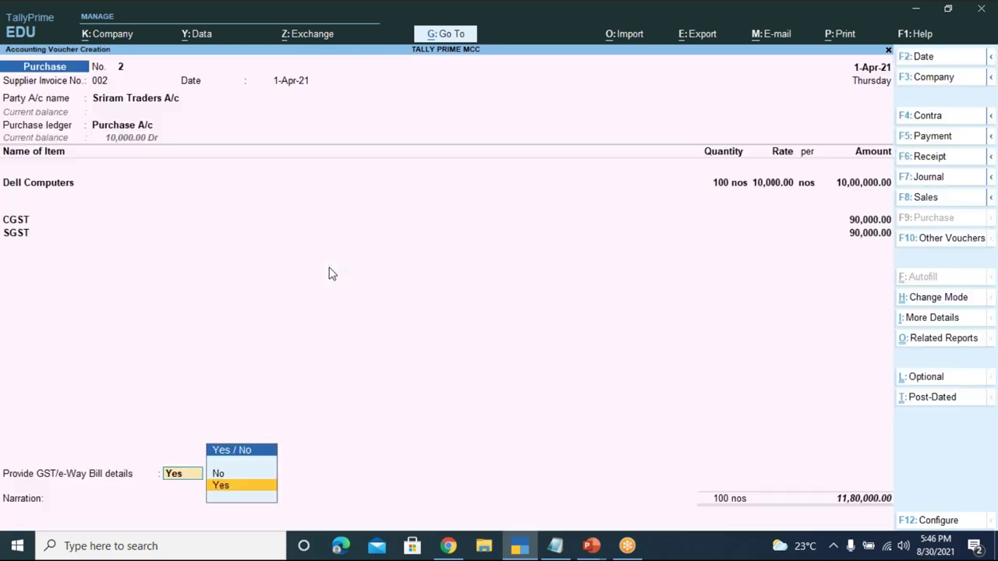
Step: Reopen the e-Way Bill details, look through the dispatch, ship-to, distance and new-transporter entries, and leave without filling them in
key(Return)
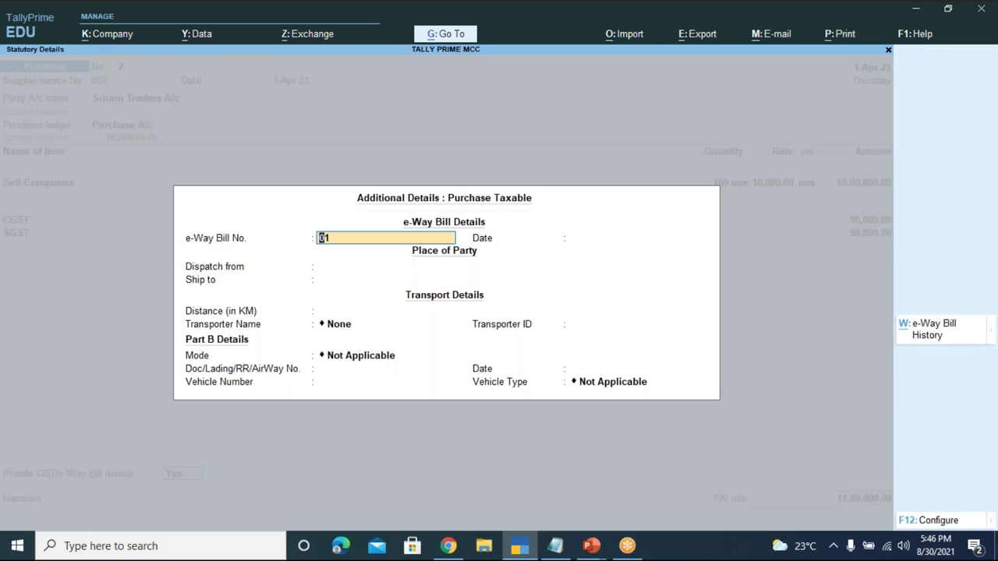
click(385, 265)
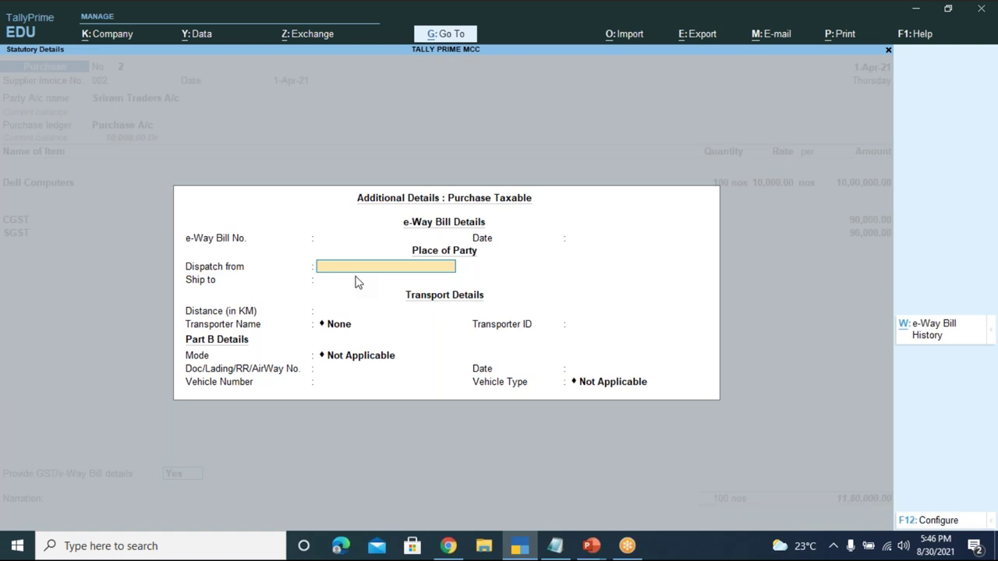
click(338, 284)
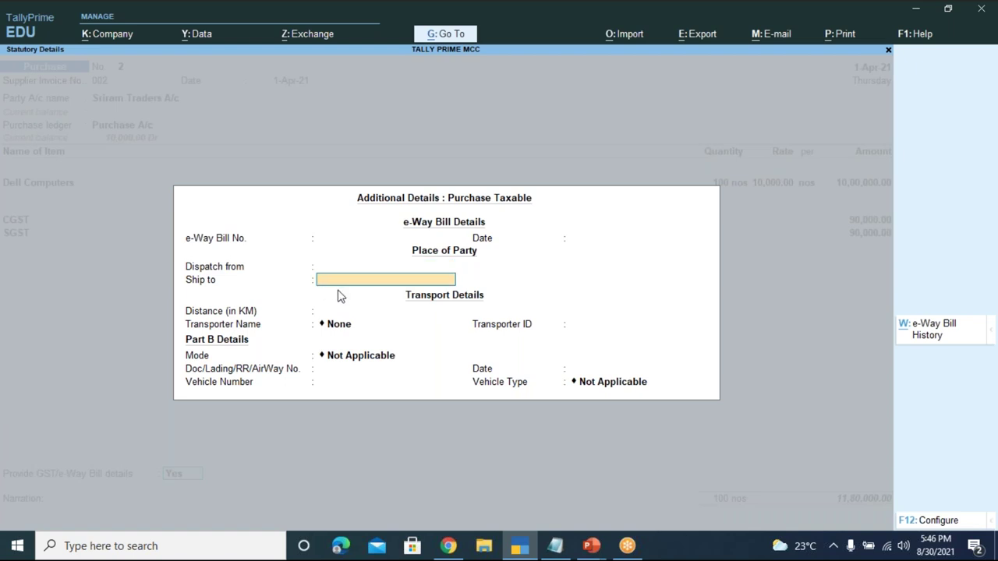
click(340, 312)
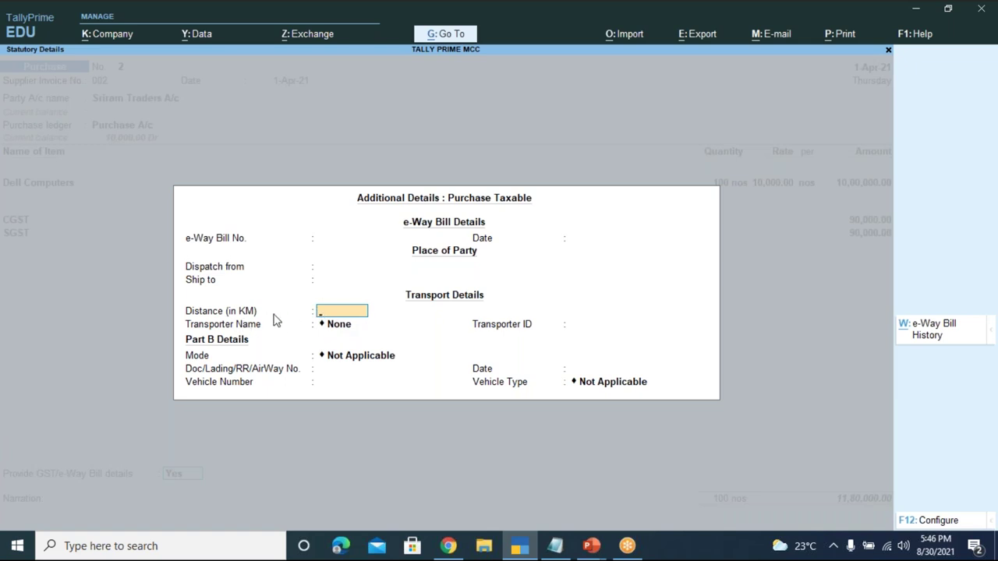
click(347, 331)
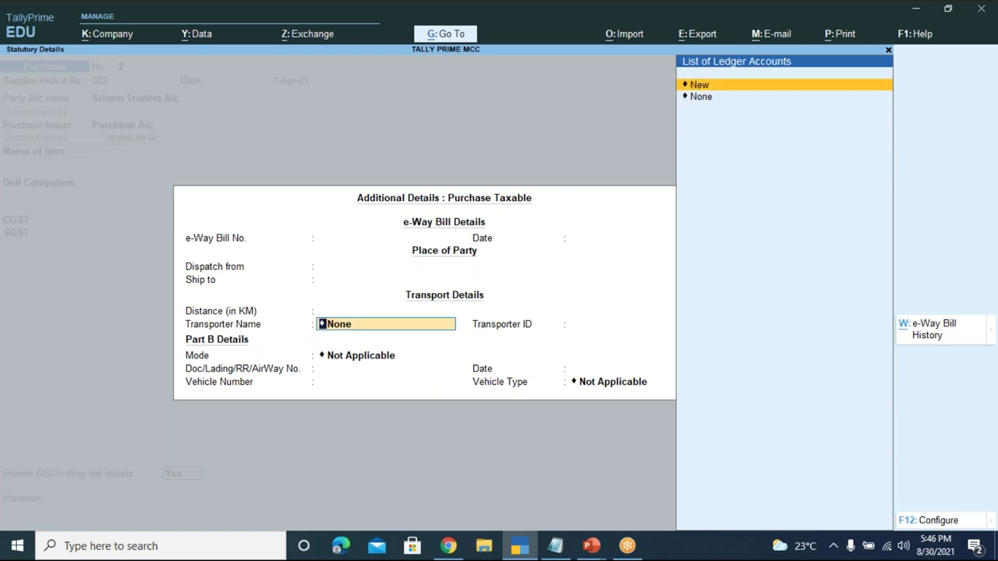
click(691, 88)
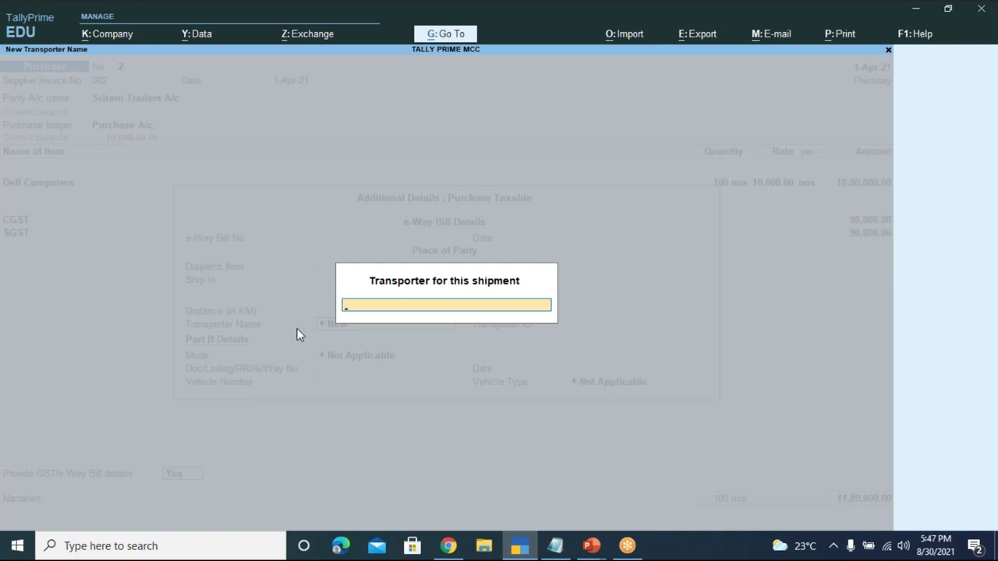
key(Escape)
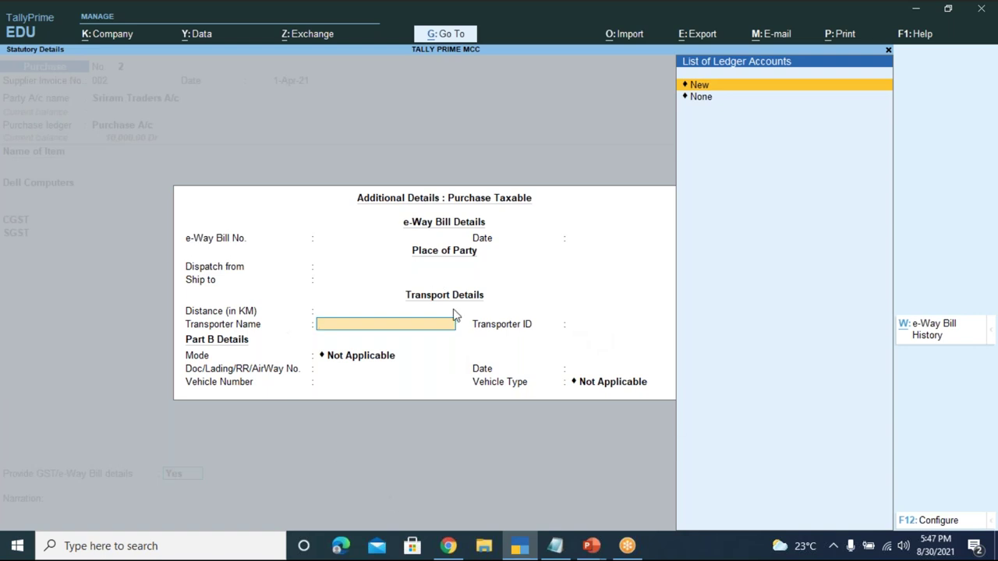
key(Escape)
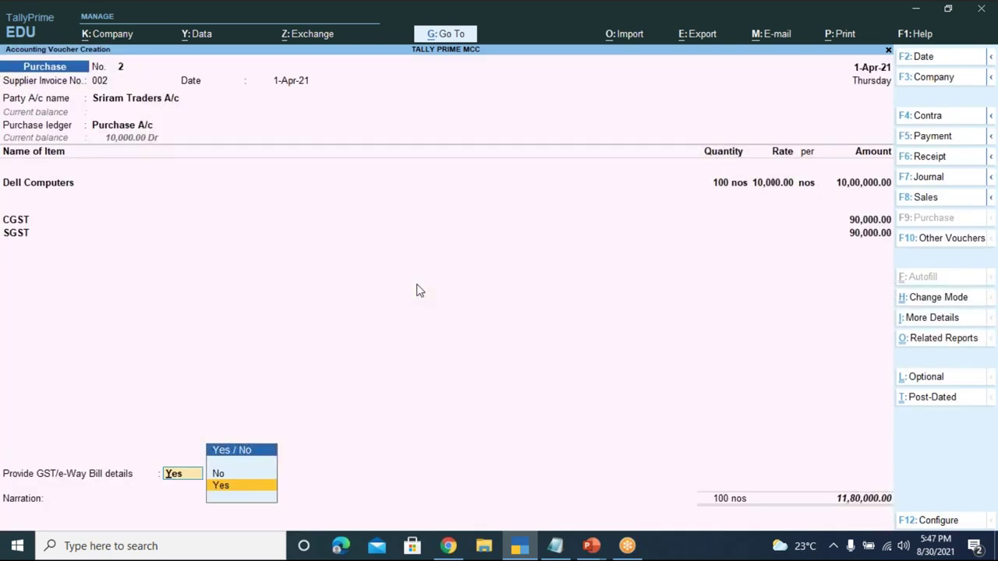
Step: Set Provide GST/e-Way Bill details to No and continue to the party's bill-wise details
key(Up)
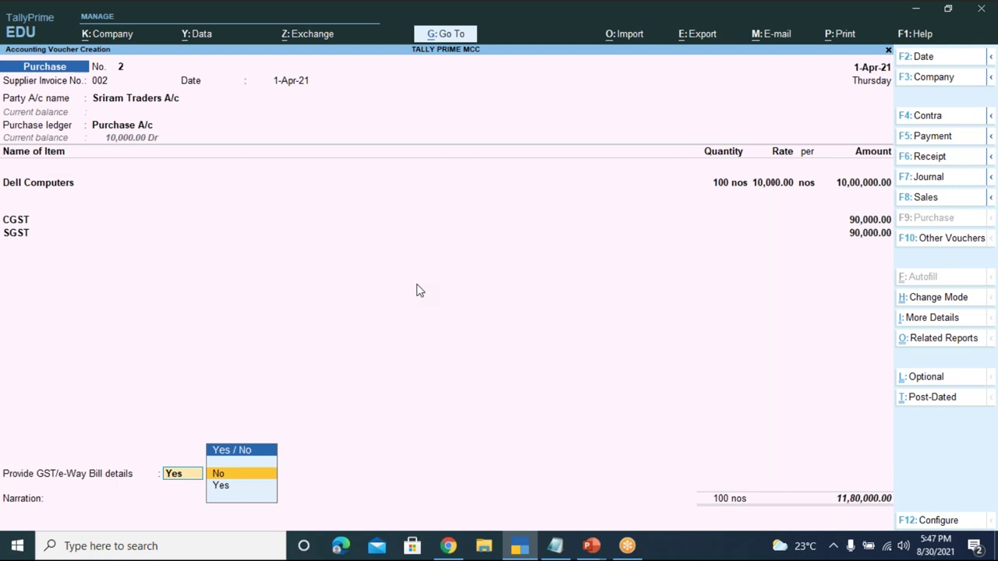
key(Return)
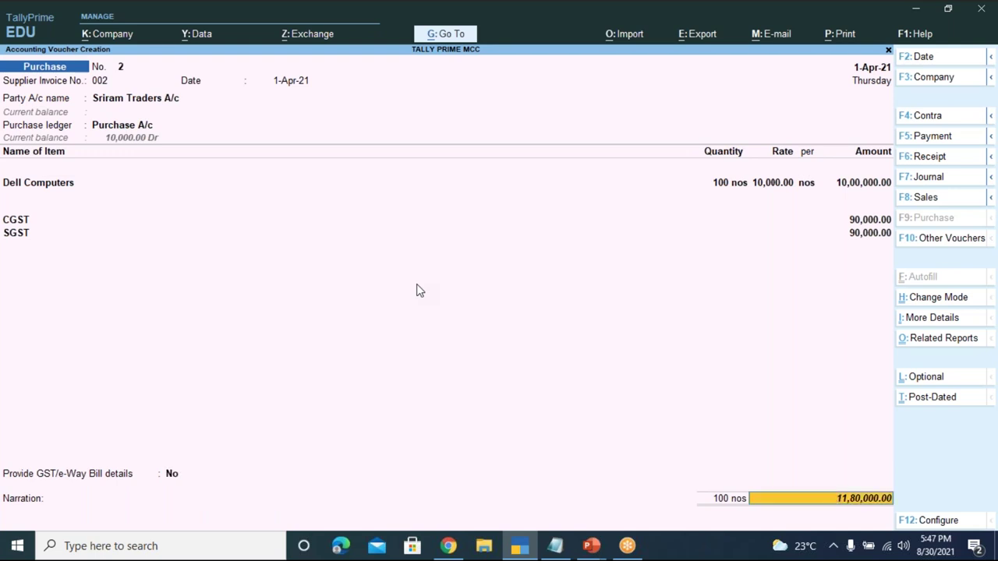
key(Return)
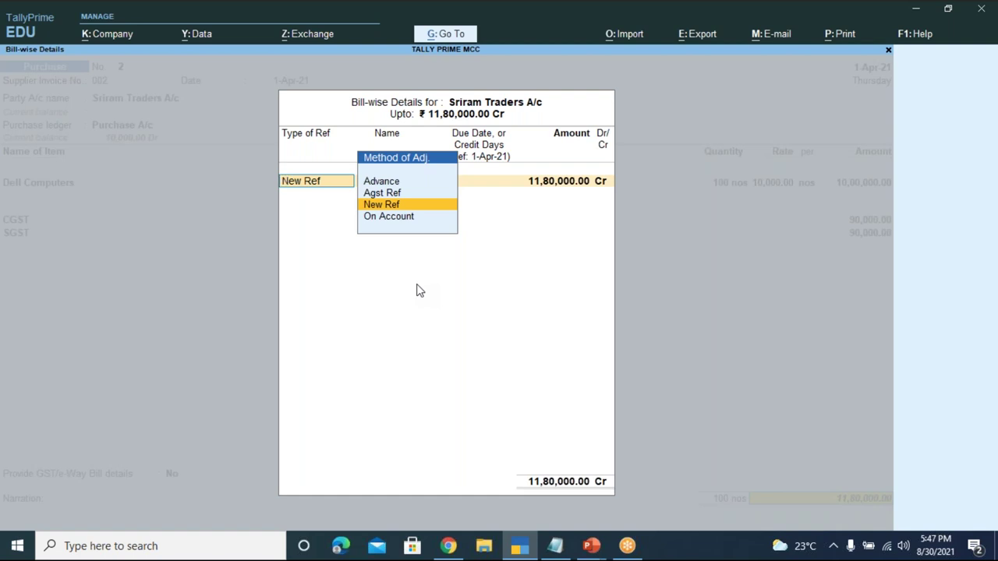
Step: Allocate the full bill amount to a New Ref named SRIRAM TRADERS with 30 credit days and accept the bill-wise details
key(Return)
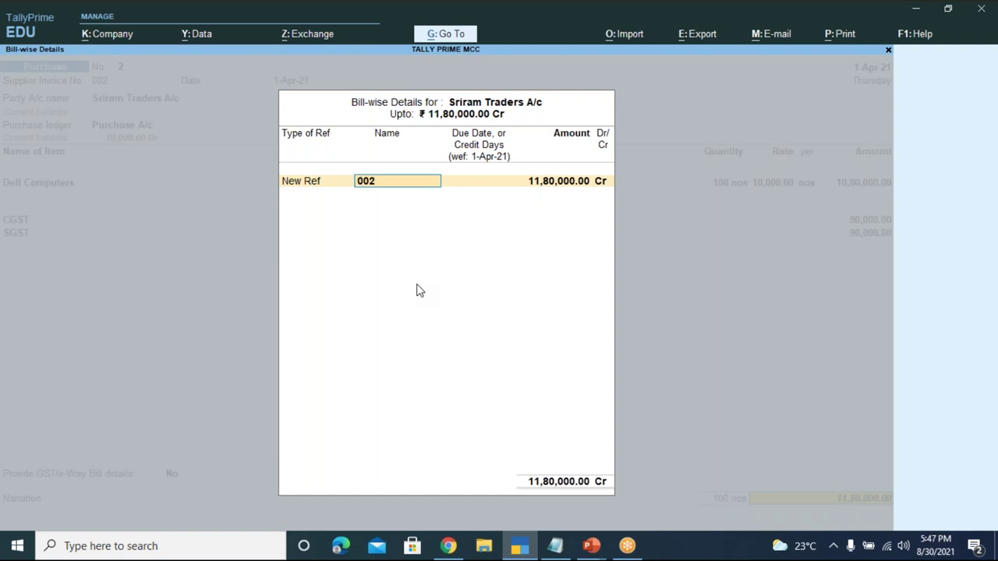
text(SRIRAM TRADERS)
key(Return)
text(30)
key(Return)
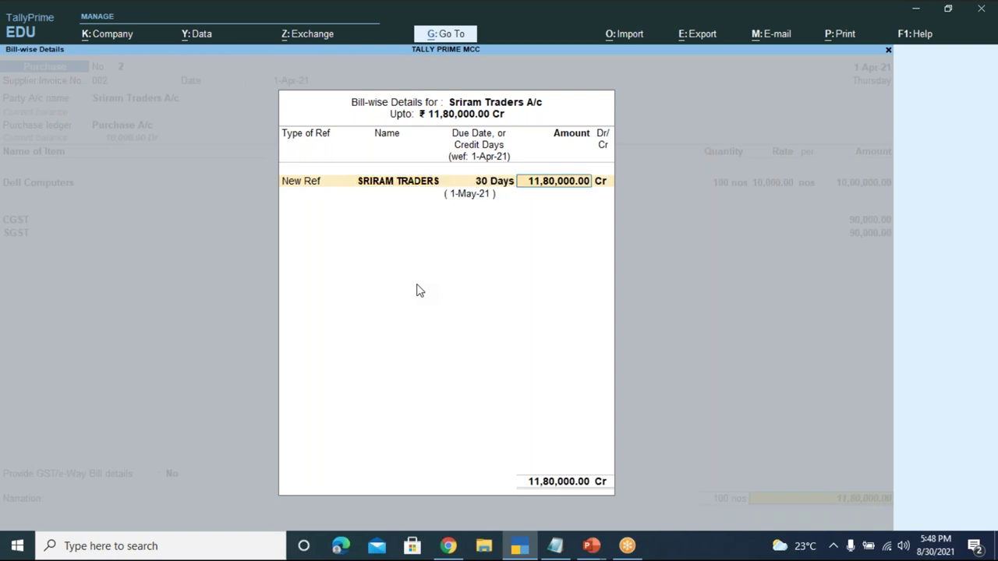
key(Return)
key(Return)
Step: Enter the narration BEING DELL COMPUTERS PURCHASED ON CREDIT and save the purchase voucher
text(BEING DELL COM)
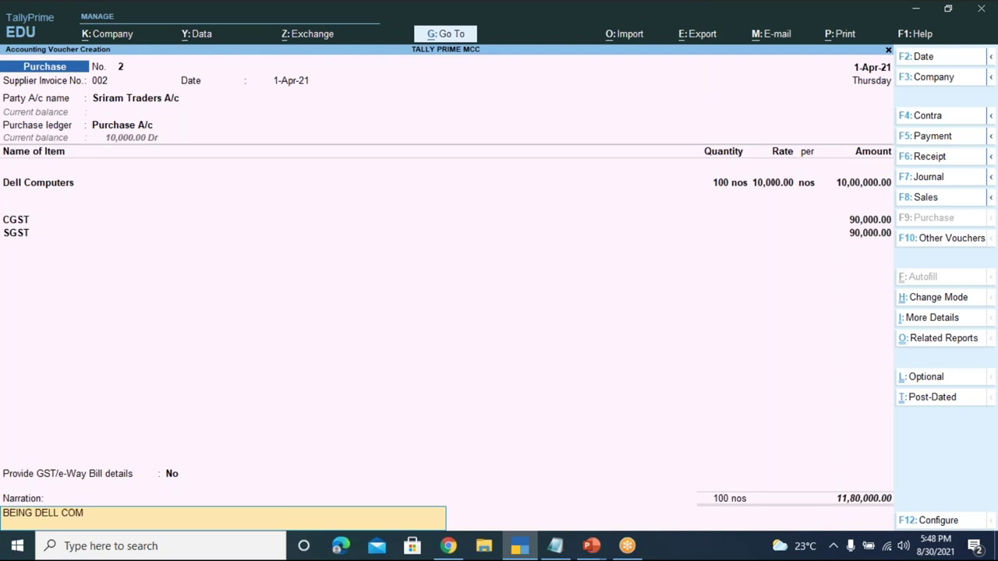
text(PUTERS PURCHA)
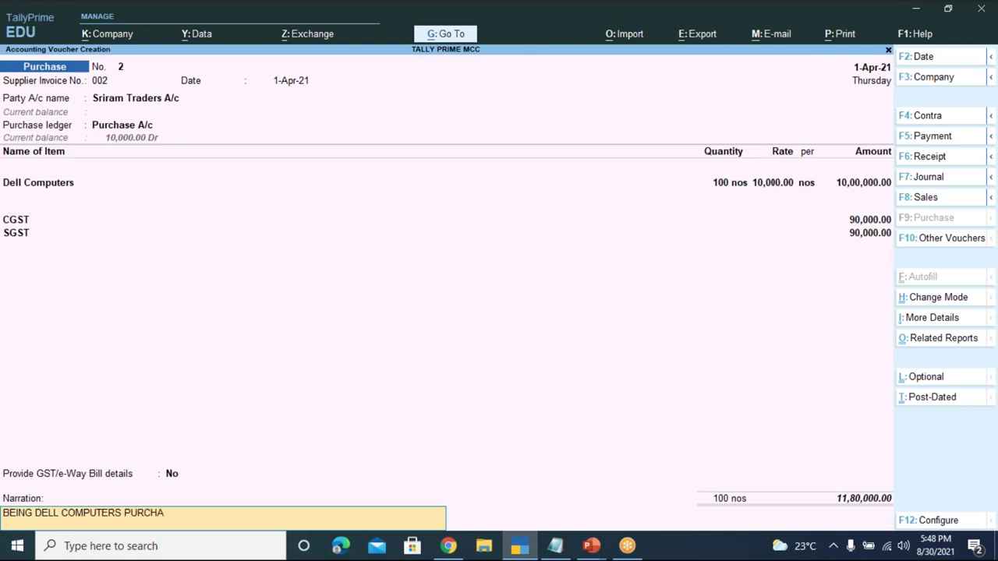
text(SED ON CREDIT)
key(Return)
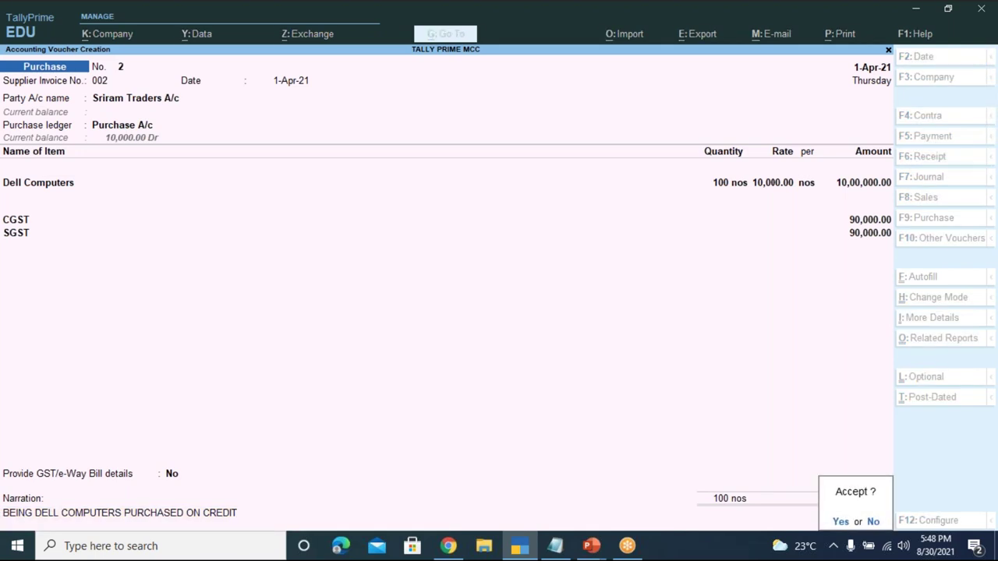
key(y)
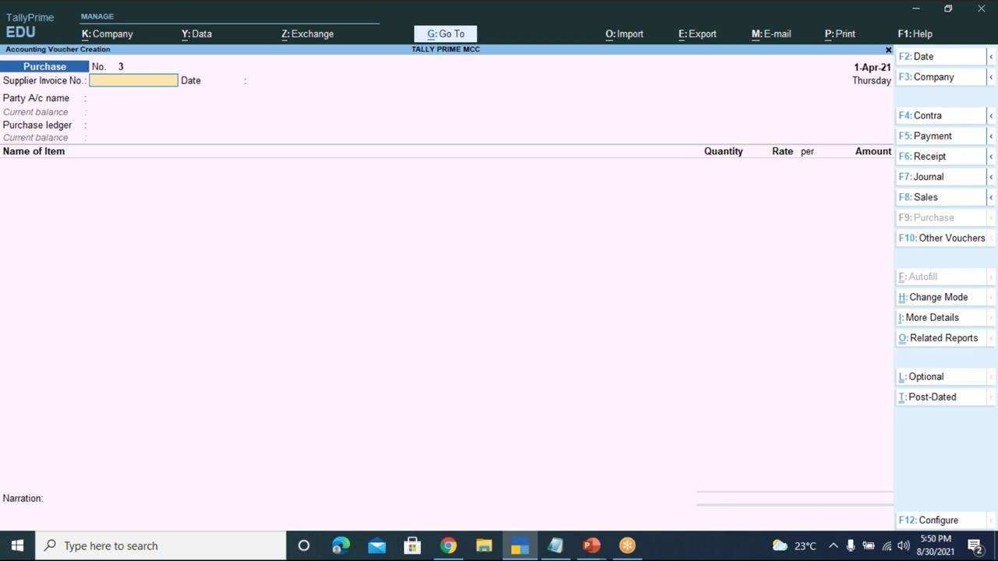
Step: Go to the Day Book report from the new purchase voucher
key(ctrl)
key(alt+g)
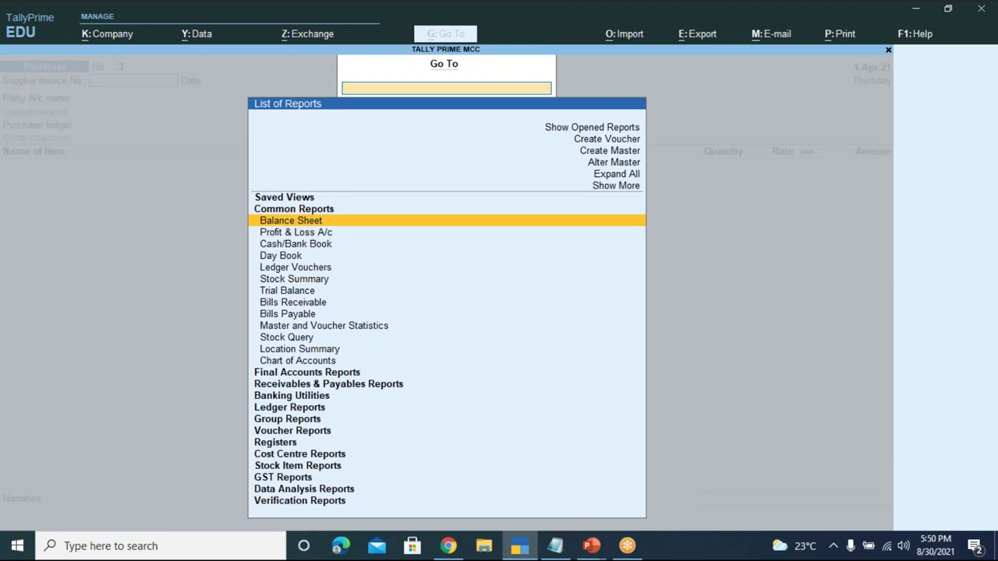
key(Down)
key(Down)
key(Down)
key(Down)
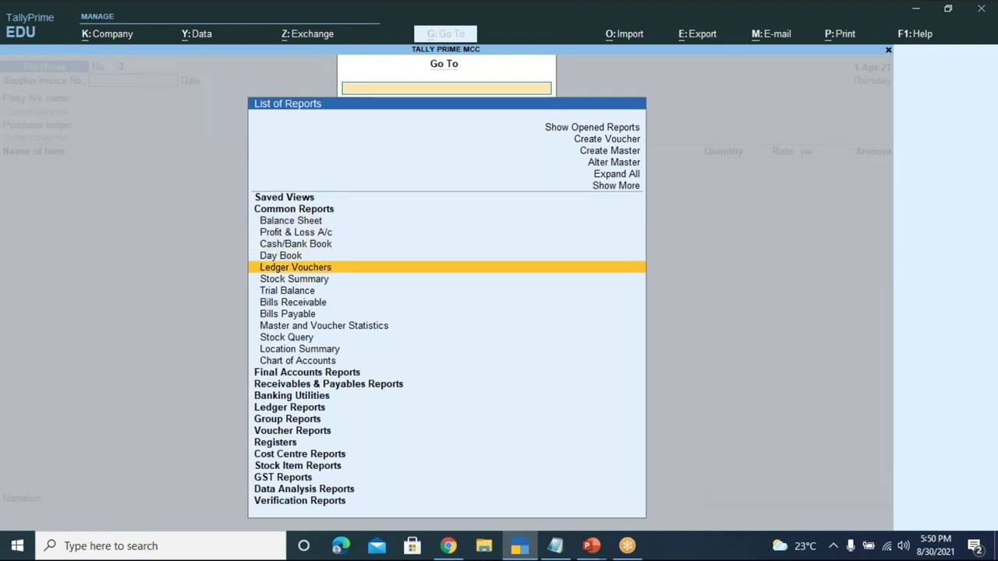
key(Up)
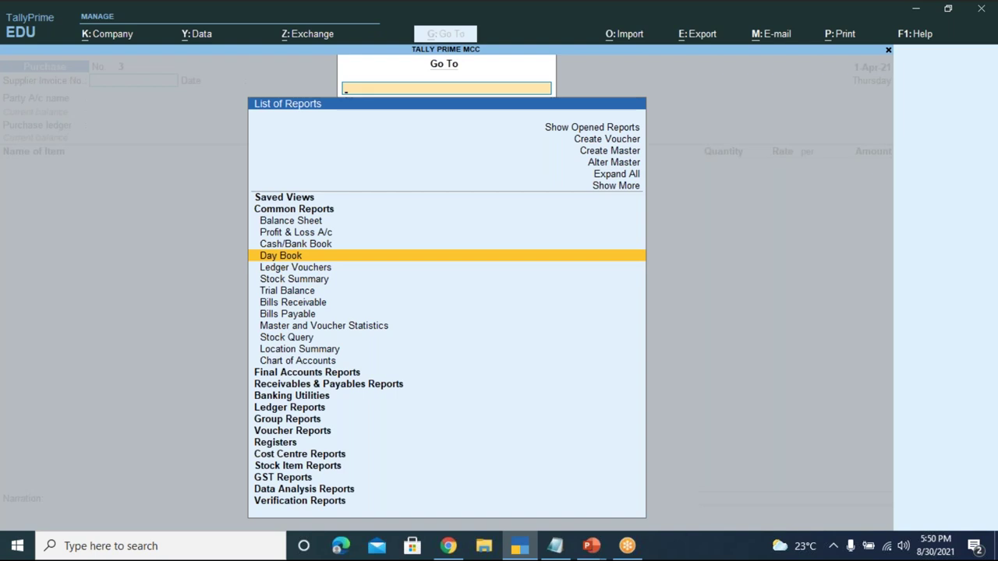
key(Return)
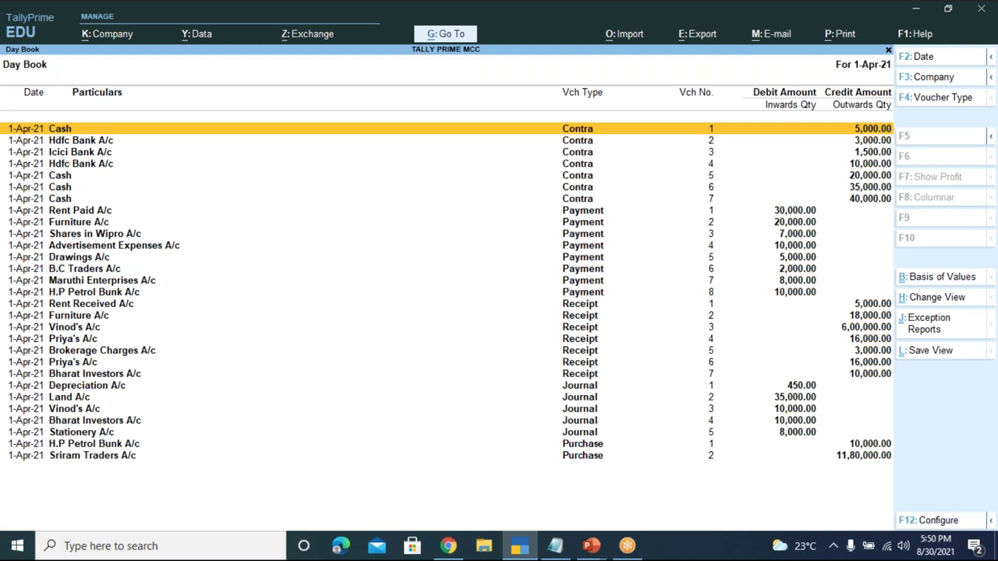
Step: Open the Sriram Traders A/c purchase voucher no. 2 from the Day Book
key(Down)
key(Down)
key(Down)
key(Down)
key(Down)
key(Down)
key(Down)
key(Down)
key(Down)
key(Down)
key(Down)
key(Down)
key(Down)
key(Down)
key(Down)
key(Down)
key(Down)
key(Down)
key(Down)
key(Down)
key(Down)
key(Down)
key(Down)
key(Down)
key(Down)
key(Down)
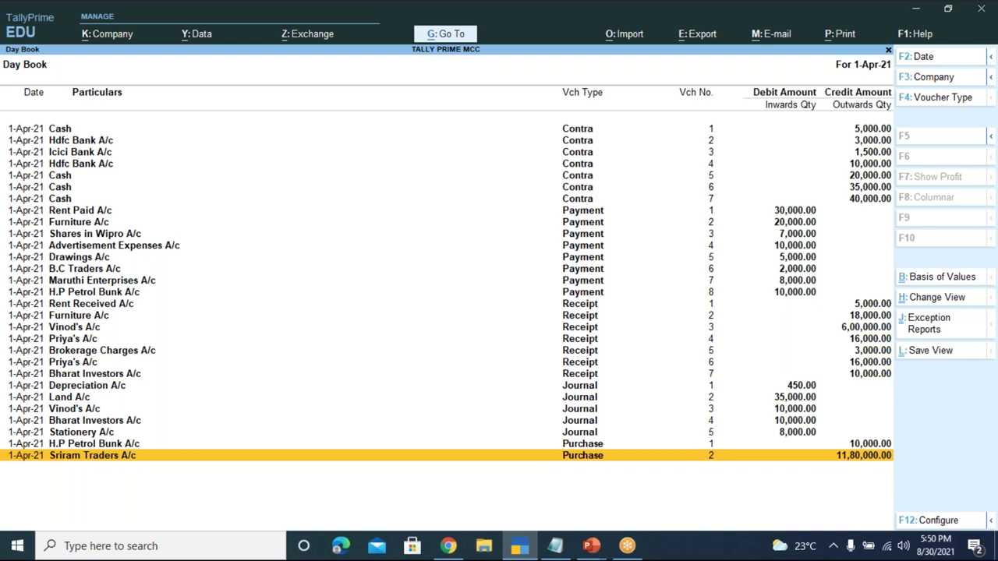
key(Return)
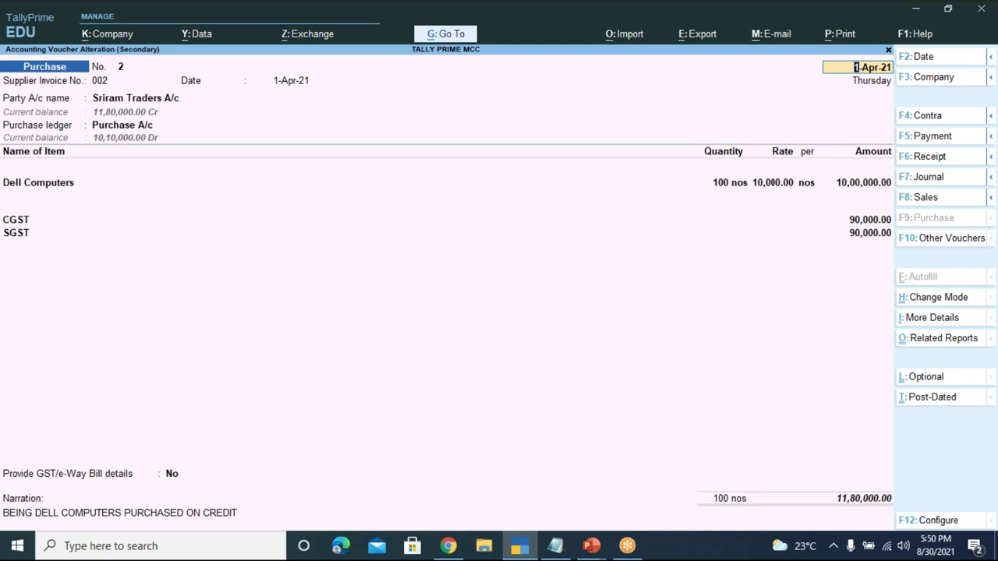
Step: Try to preview and print the purchase voucher as an INVOICE
key(ctrl+p)
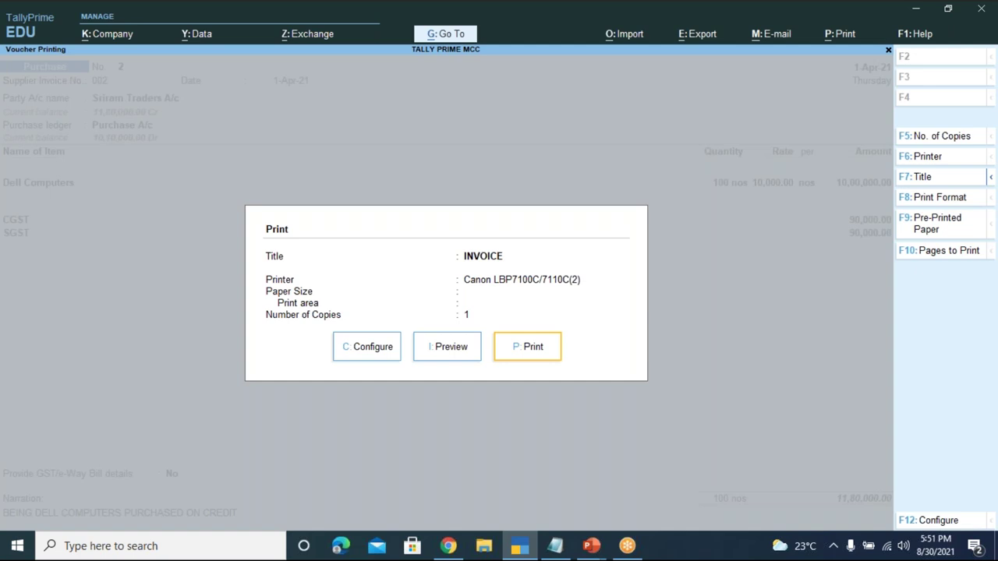
key(Left)
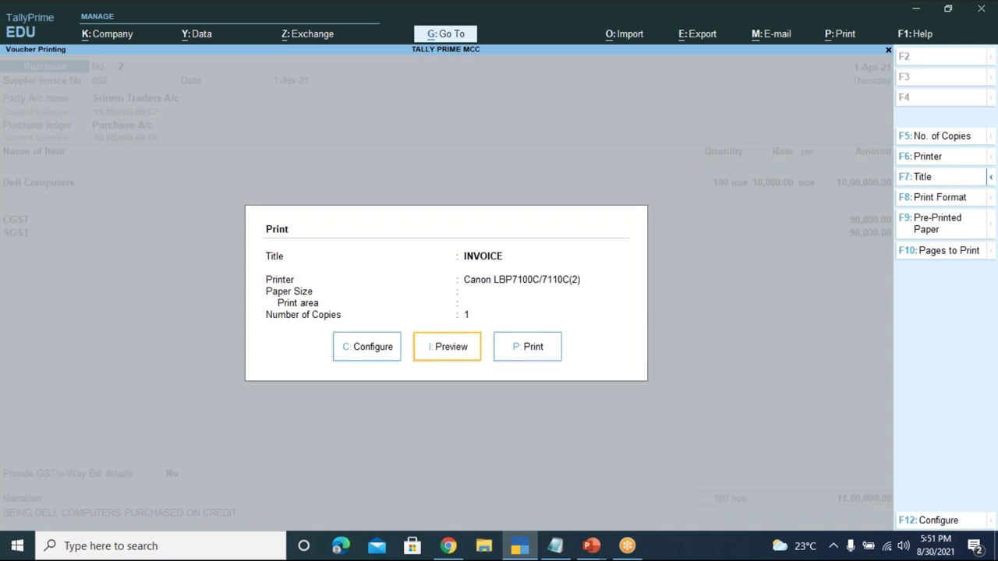
key(Return)
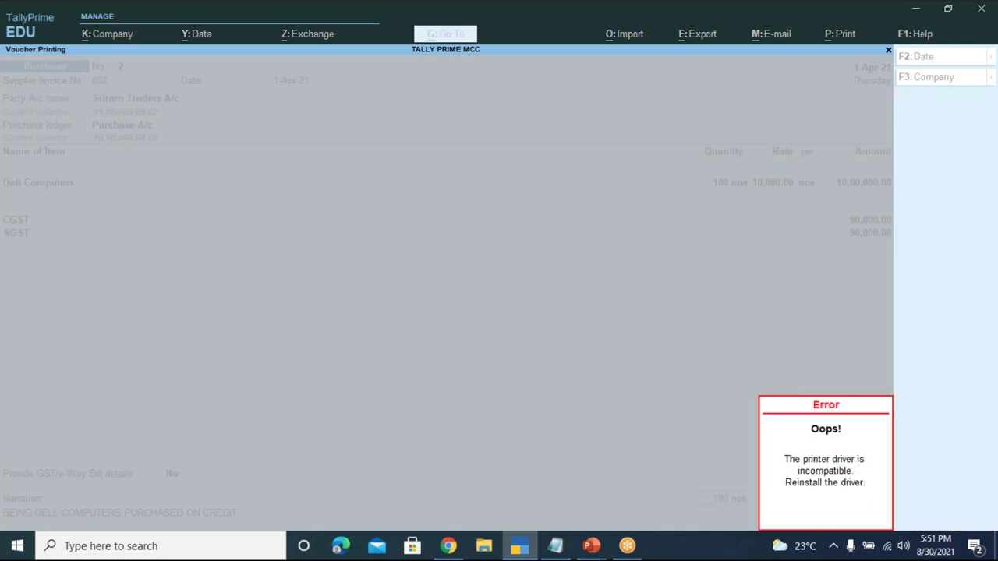
key(Escape)
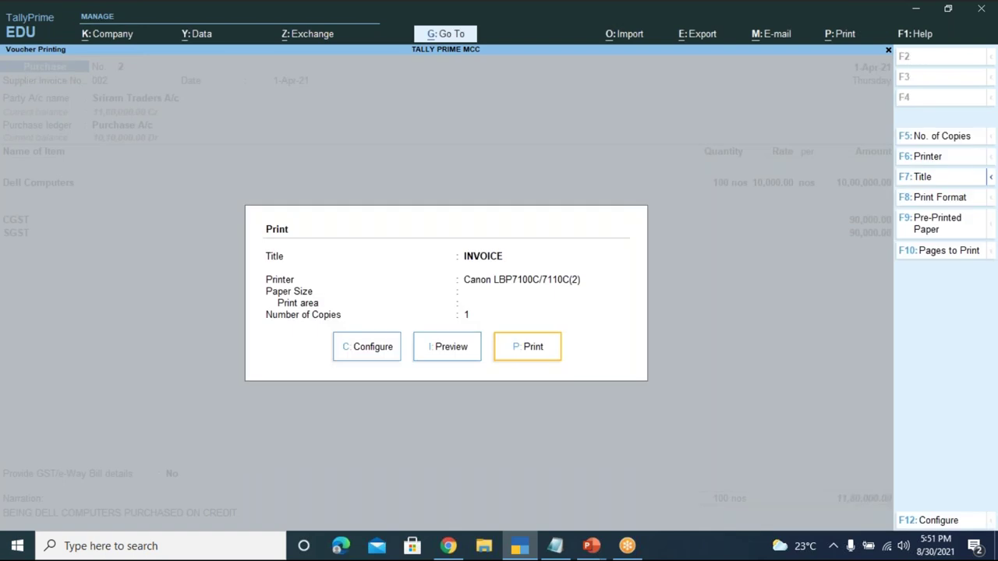
key(Return)
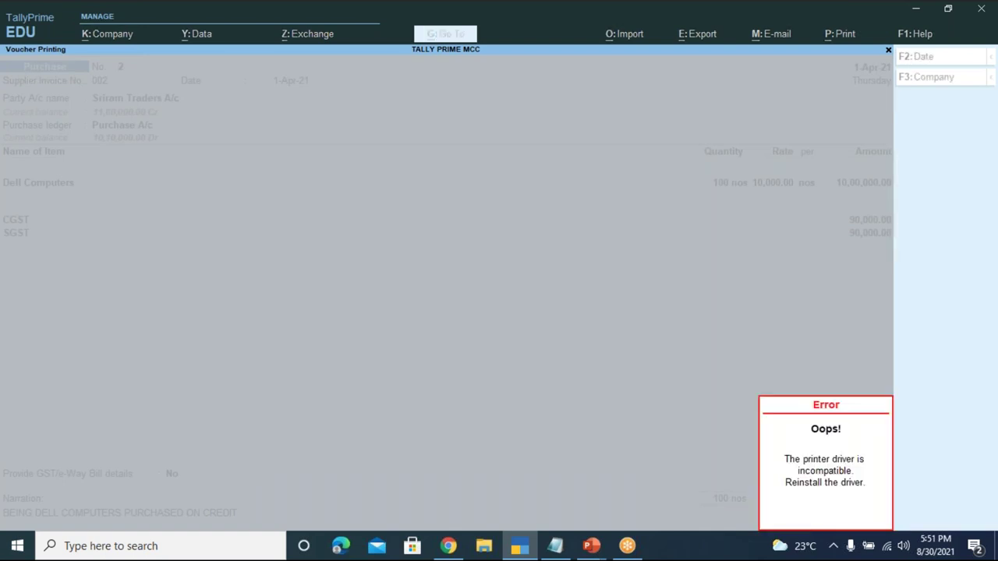
key(Escape)
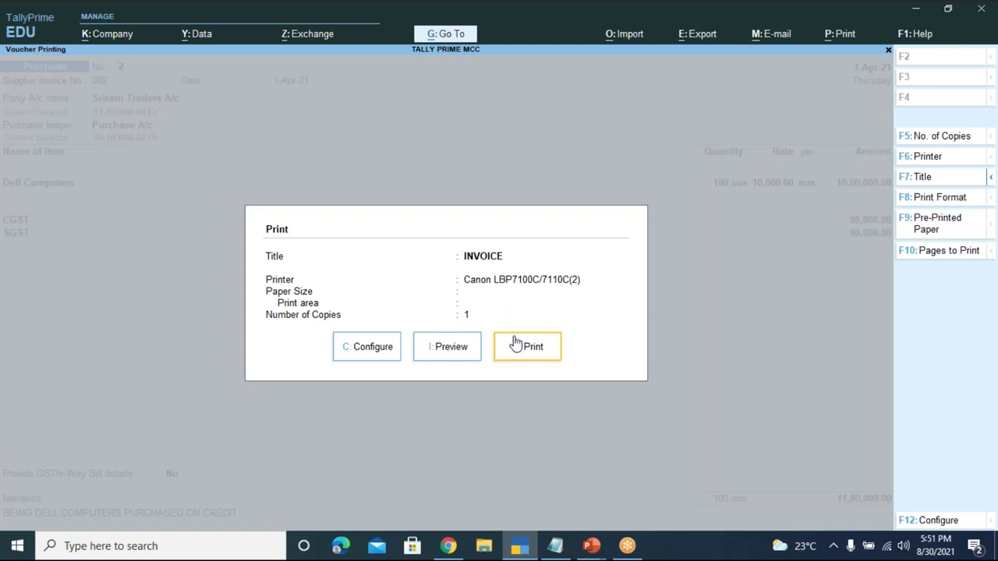
Step: Examine the voucher's print configuration options, including the expanded list, and return to the voucher without changing any
click(396, 349)
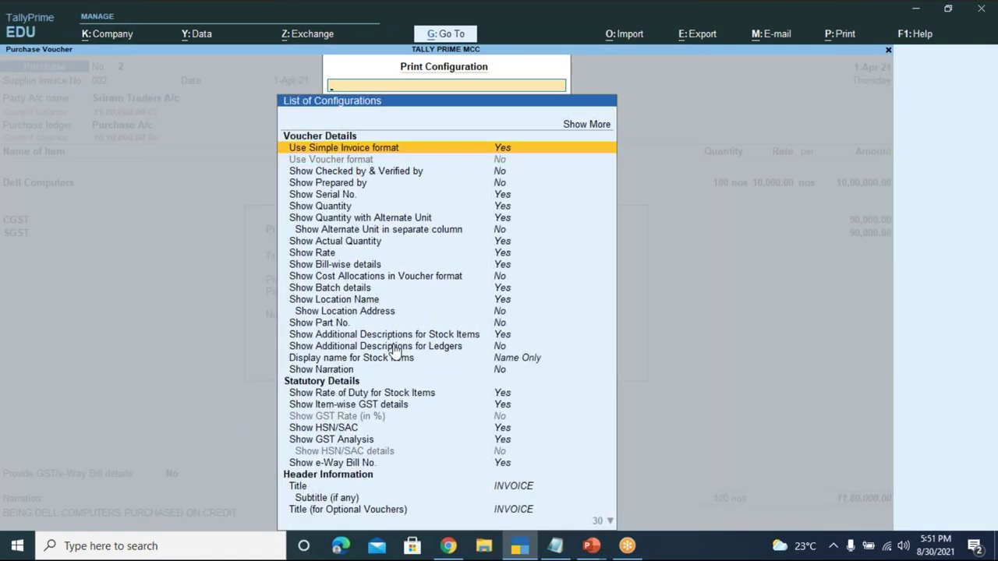
click(591, 125)
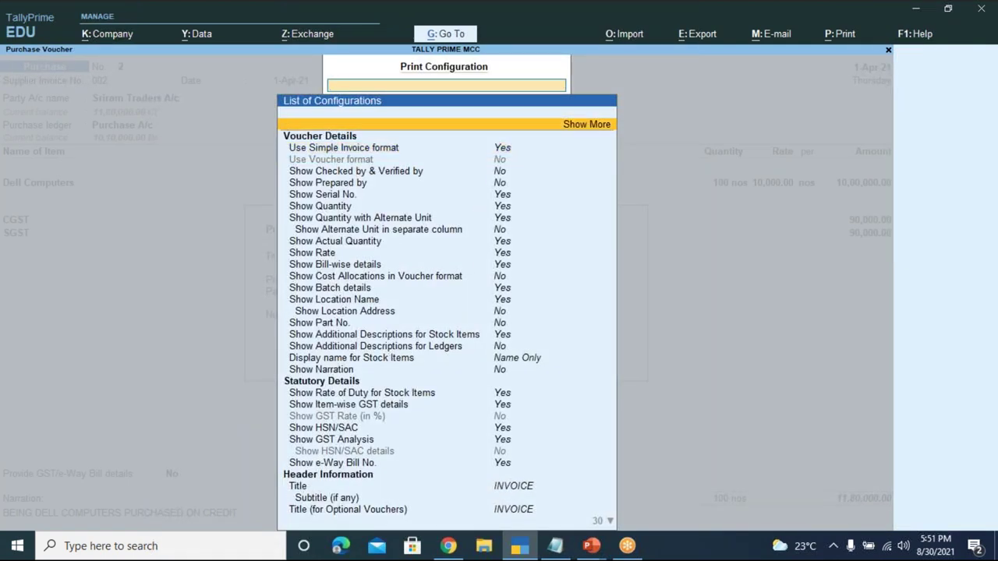
click(583, 125)
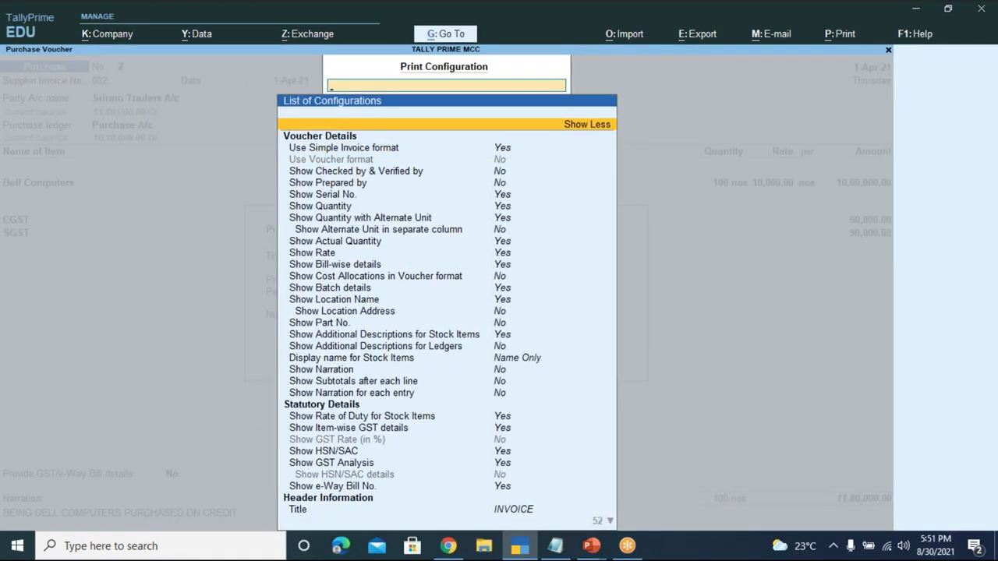
key(Escape)
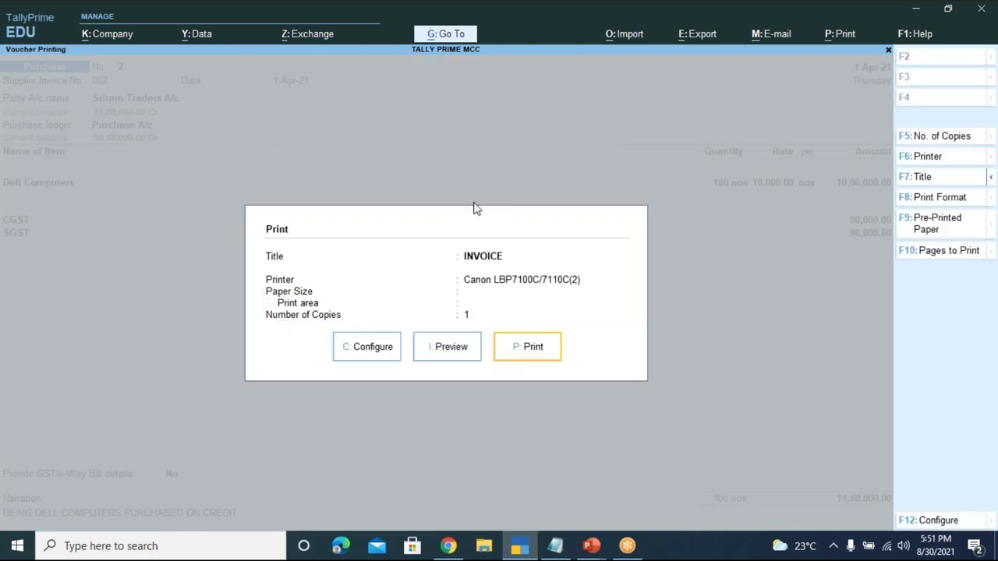
click(382, 347)
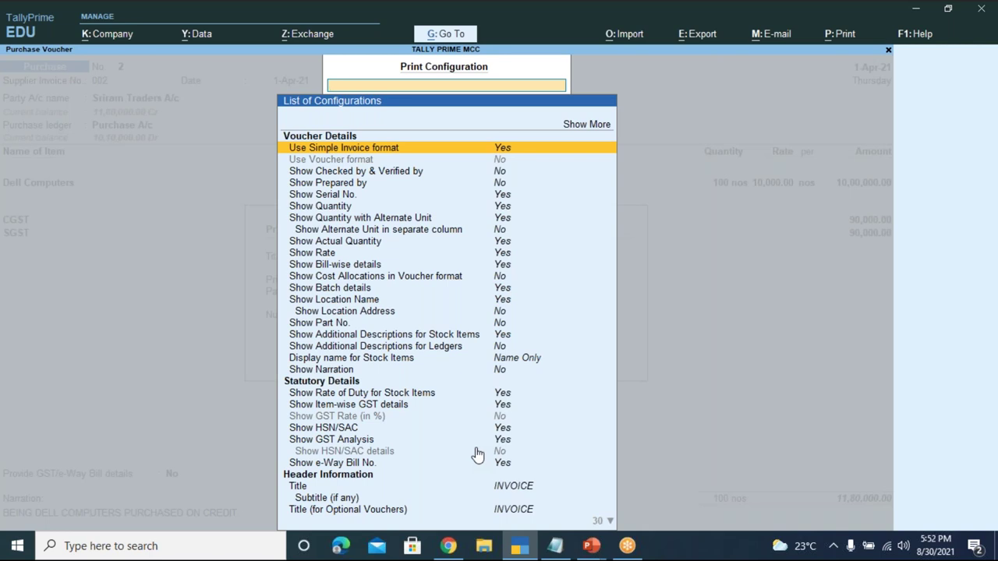
key(Escape)
key(Escape)
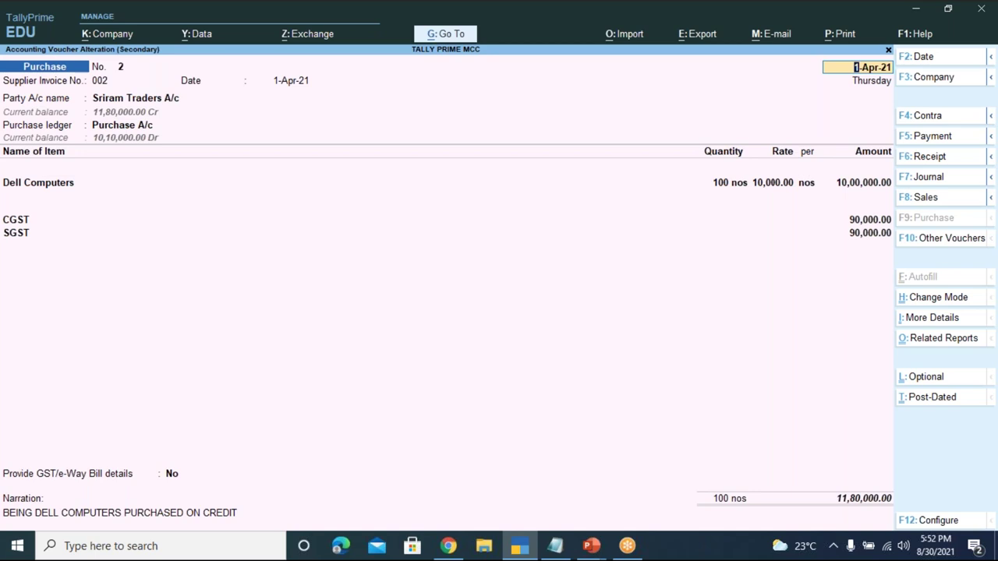
Step: Reopen the voucher's print configuration and set Show Prepared by to Yes
key(ctrl)
key(ctrl+p)
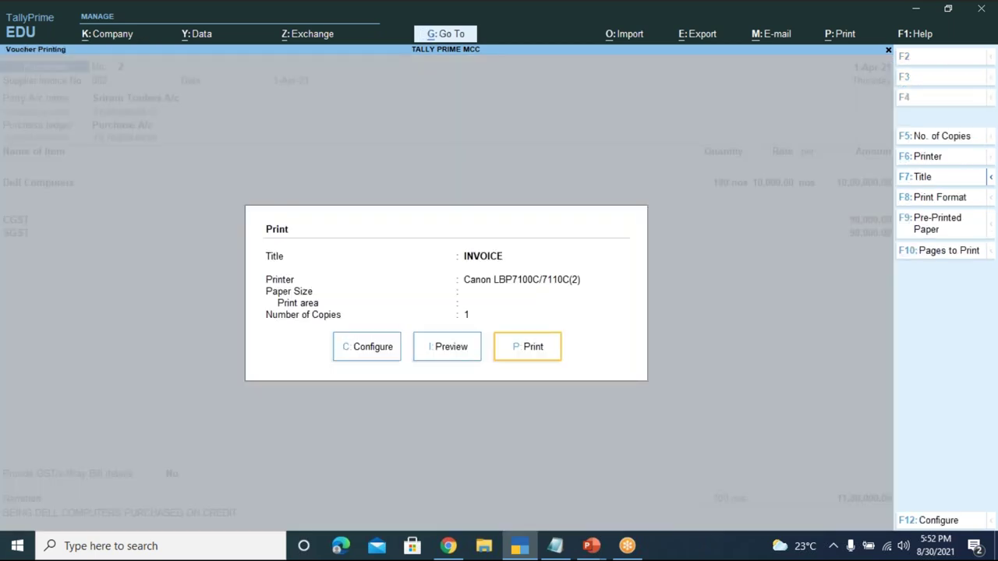
key(Left)
key(Left)
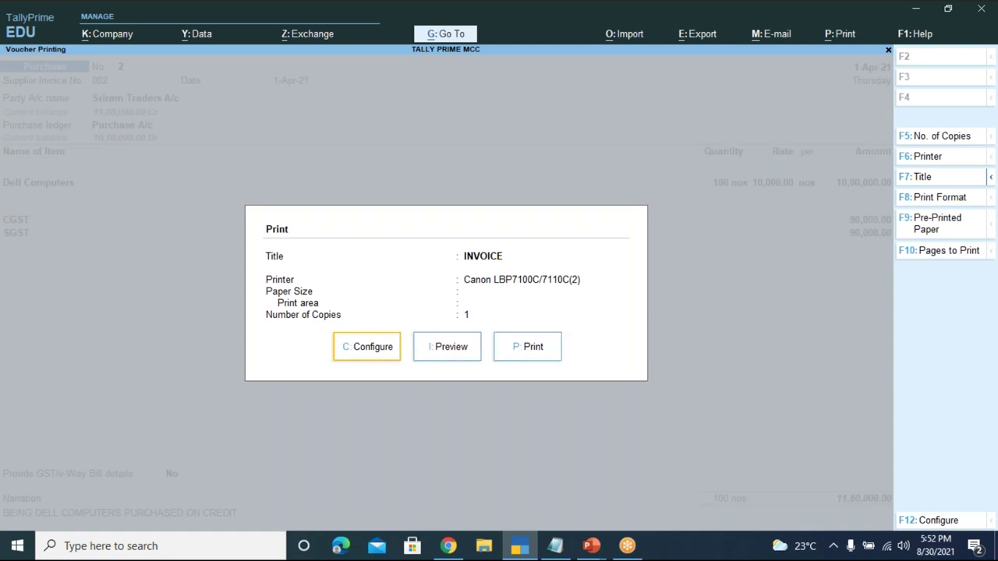
key(Return)
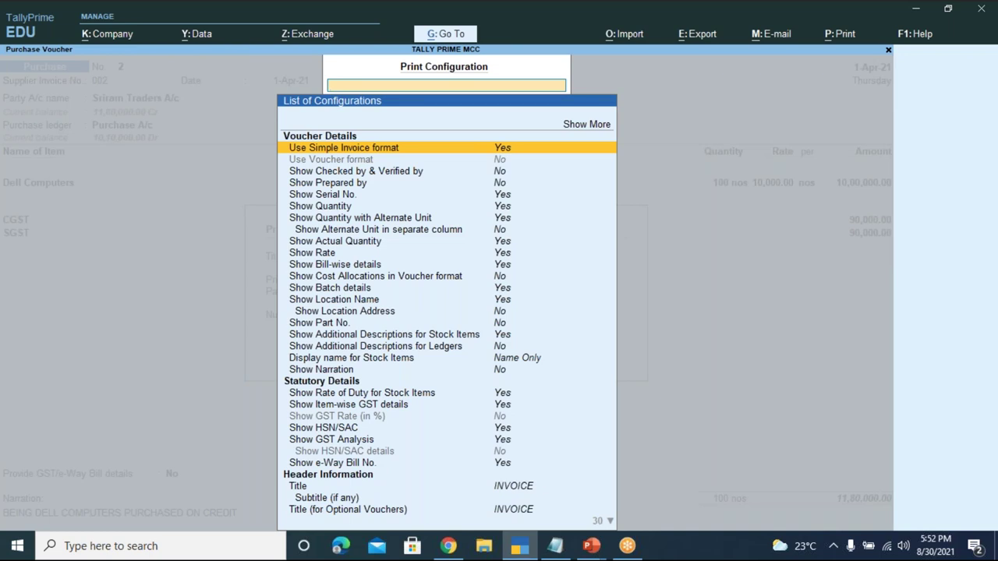
key(Down)
key(Down)
key(Down)
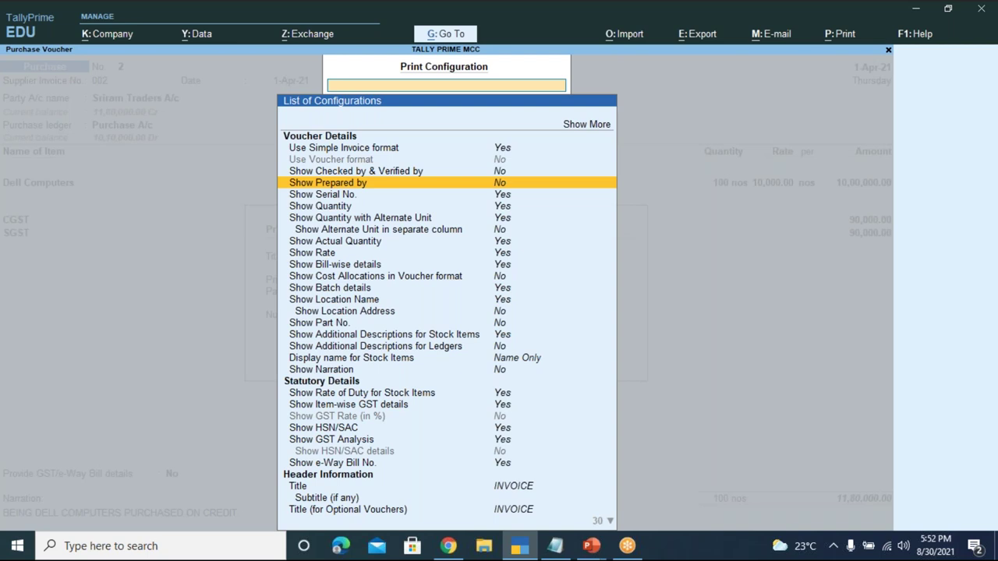
key(Return)
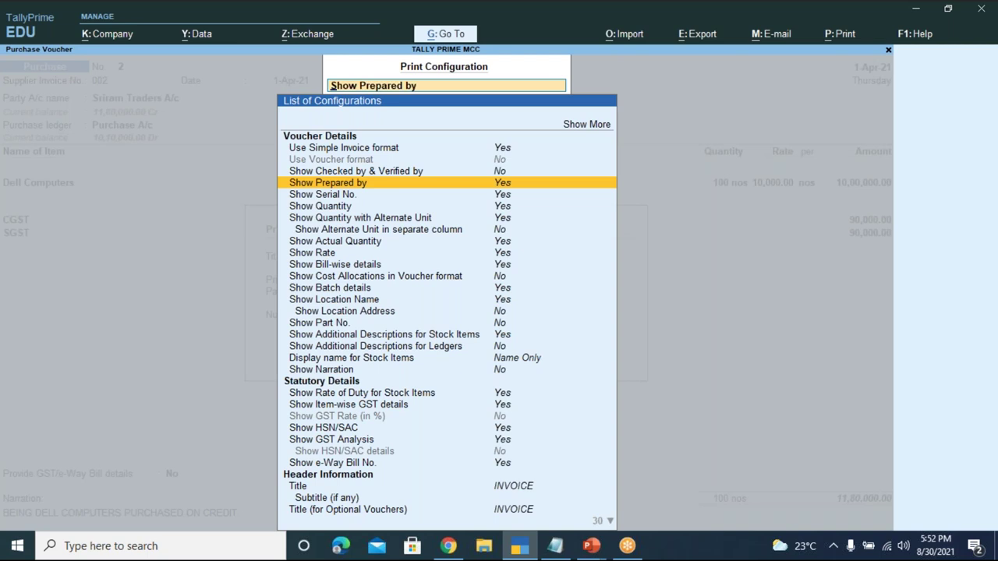
Step: Examine the Voucher Details and Statutory Details options in the voucher's print configuration
key(Down)
key(Down)
key(Down)
key(Down)
key(Down)
key(Down)
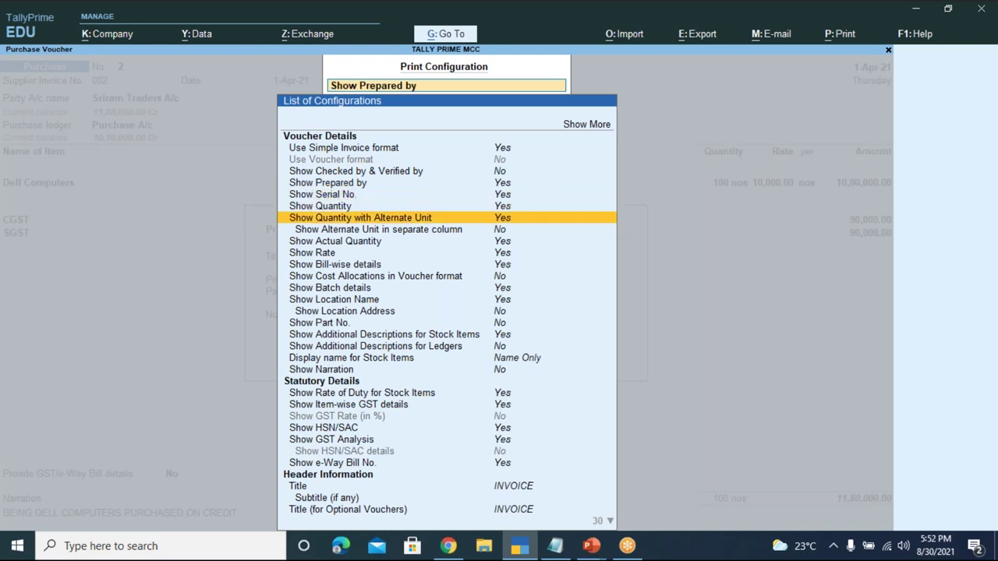
key(Down)
key(Down)
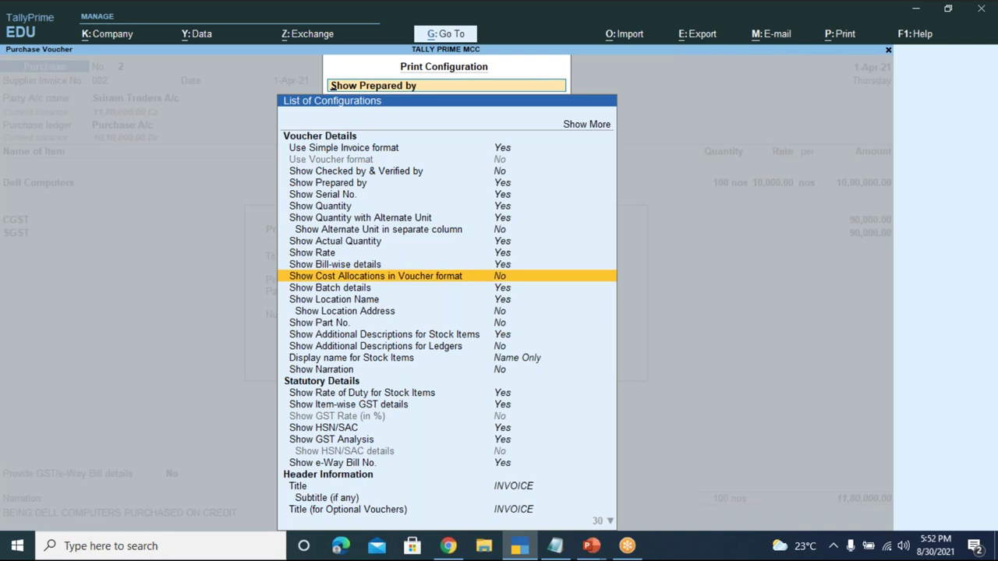
key(Down)
key(Down)
key(Down)
key(Down)
key(Down)
key(Down)
key(Down)
key(Down)
key(Down)
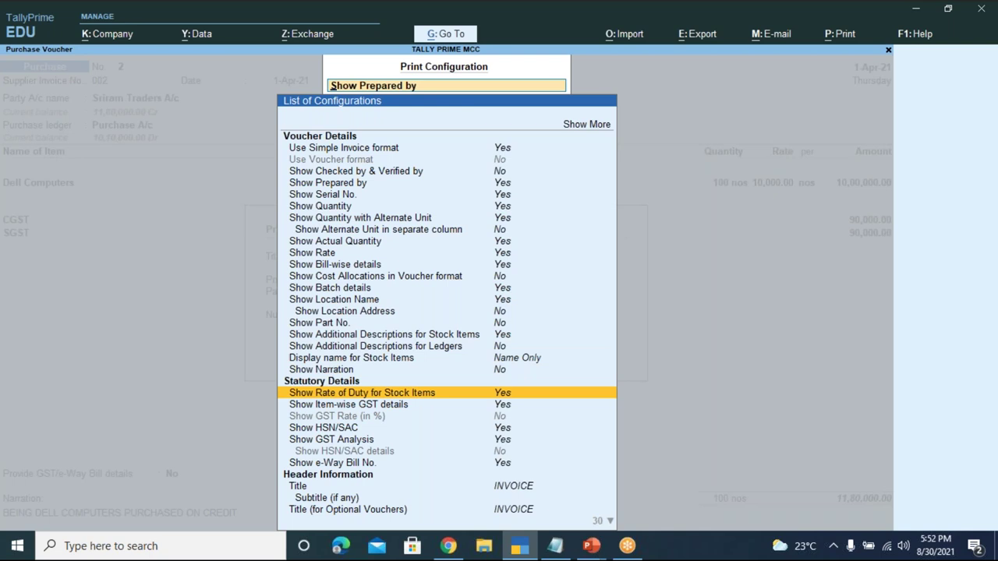
key(Down)
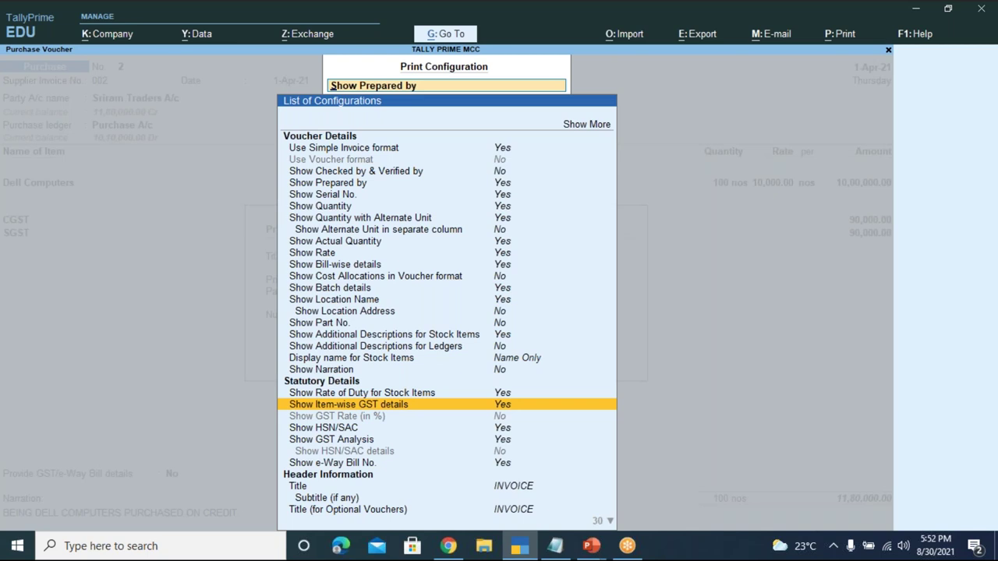
key(Down)
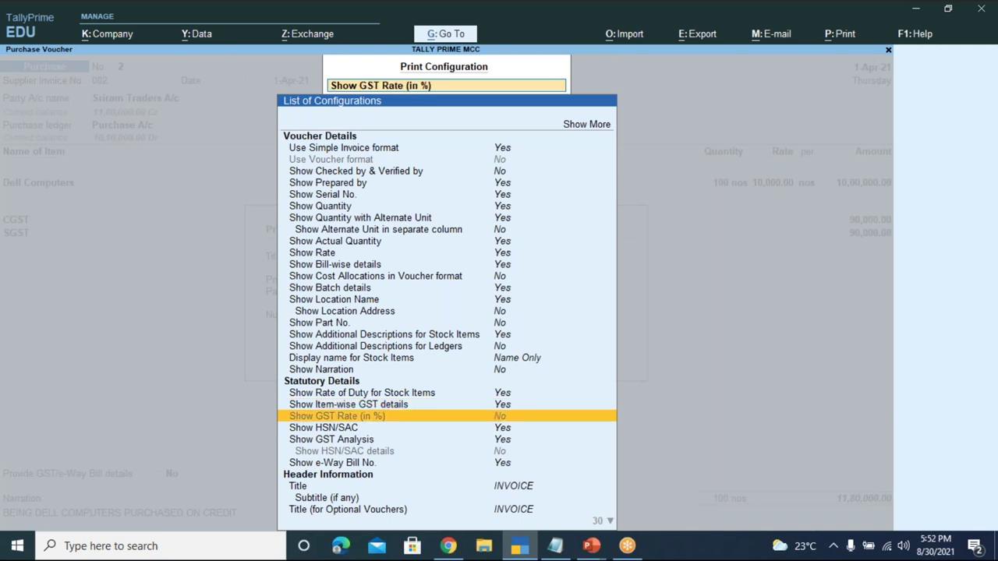
key(Down)
key(Down)
key(Down)
key(Down)
key(Down)
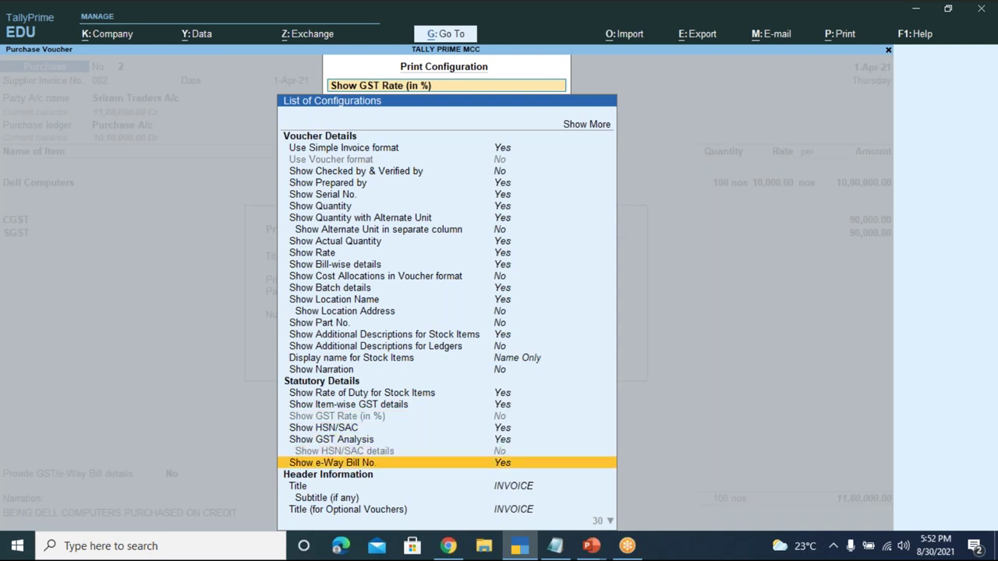
Step: Examine the header, company, party, order and dispatch, footer and printer options in the print configuration
key(Down)
key(Down)
key(Down)
key(Down)
key(Down)
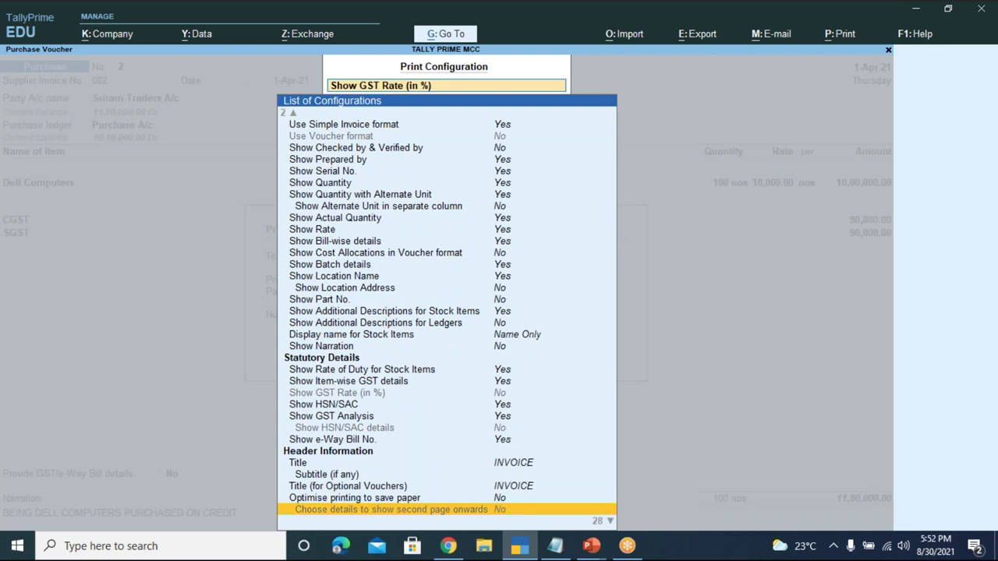
key(Down)
key(Down)
key(Down)
key(Down)
key(Down)
key(Down)
key(Down)
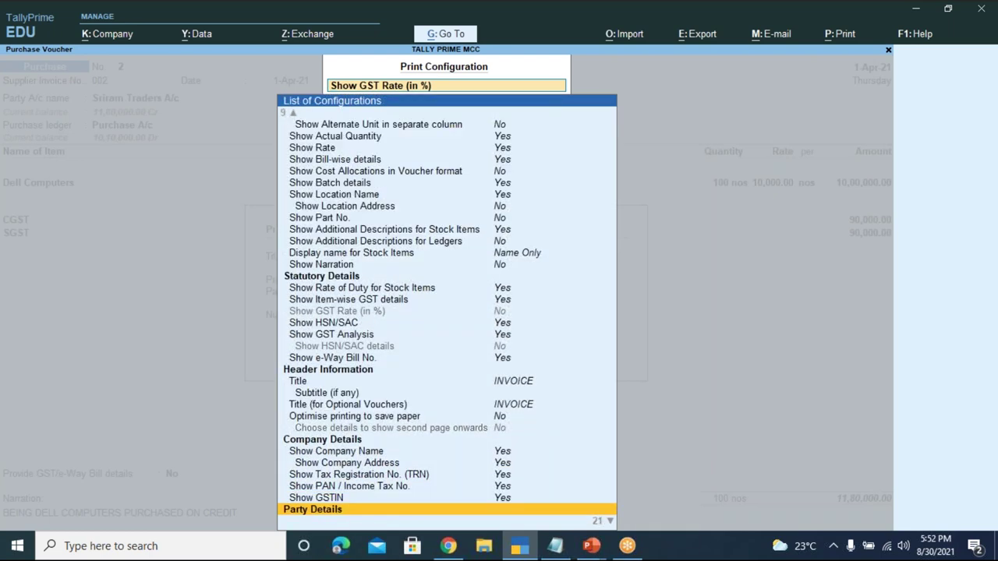
key(Down)
key(Down)
key(Down)
key(Down)
key(Down)
key(Down)
key(Down)
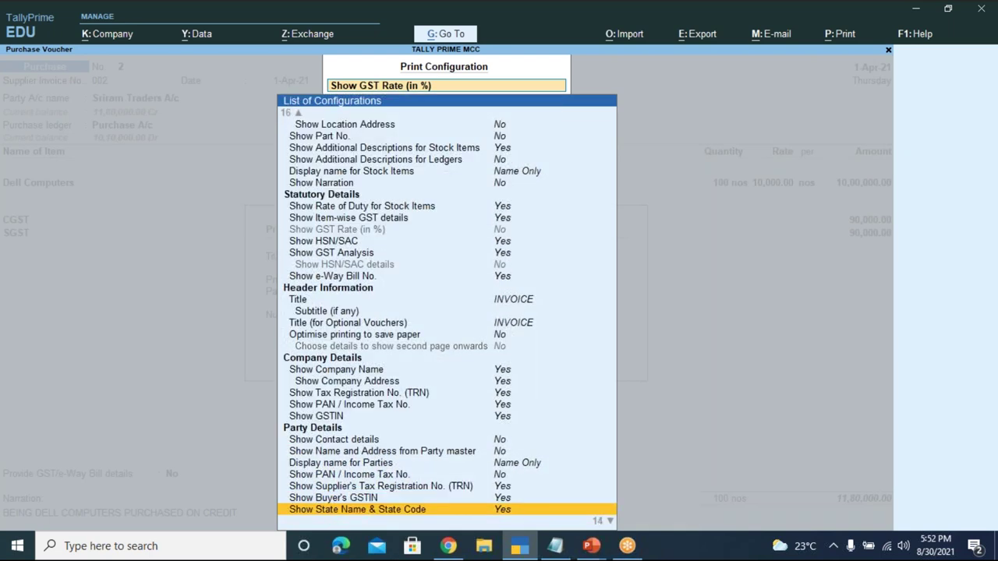
key(Down)
key(Down)
key(Down)
key(Down)
key(Down)
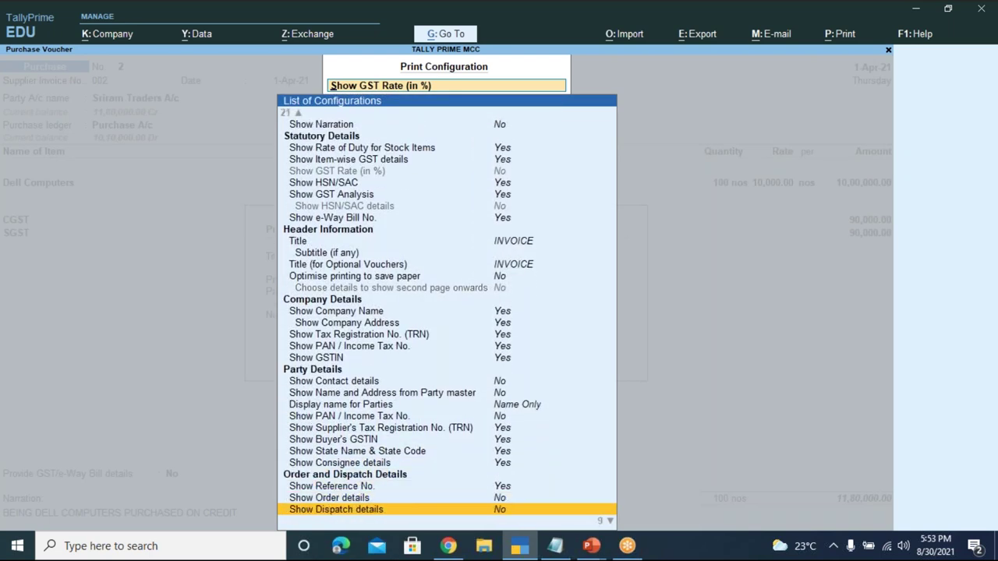
key(Down)
key(Down)
key(Down)
key(Down)
key(Down)
key(Down)
key(Down)
key(Down)
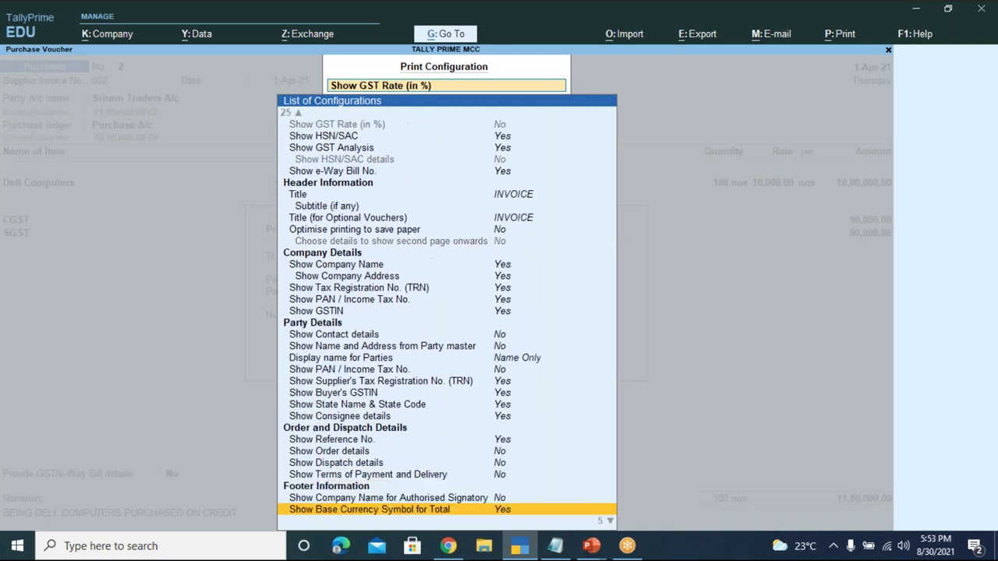
key(Down)
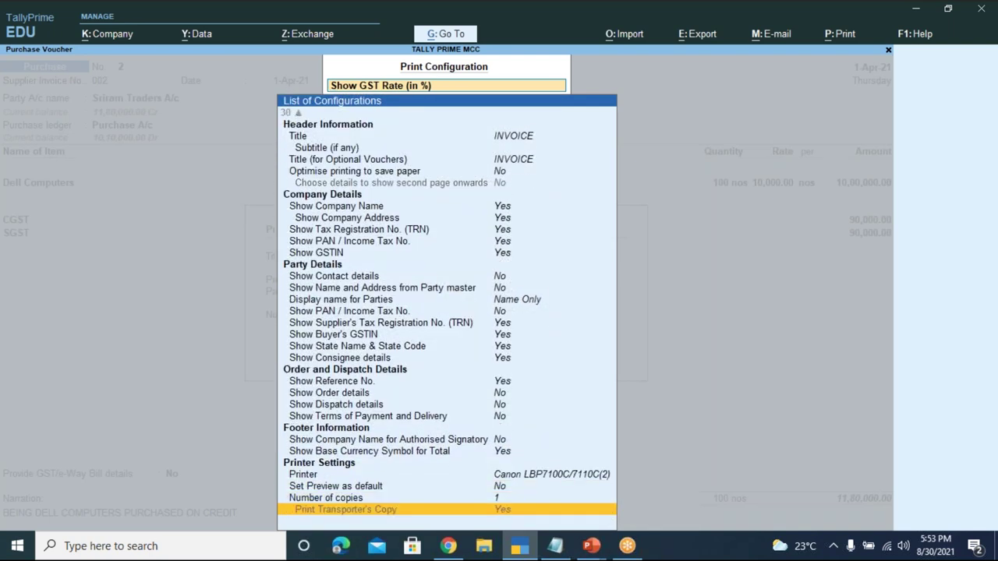
key(Up)
key(Up)
key(Up)
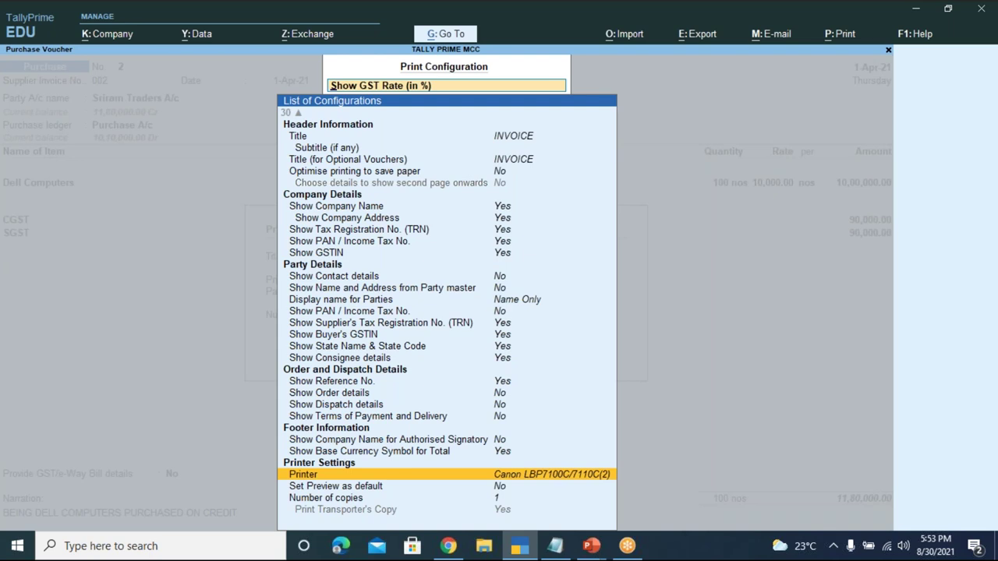
Step: Set the printer option Set Preview as default to Yes and leave the print configuration
key(Down)
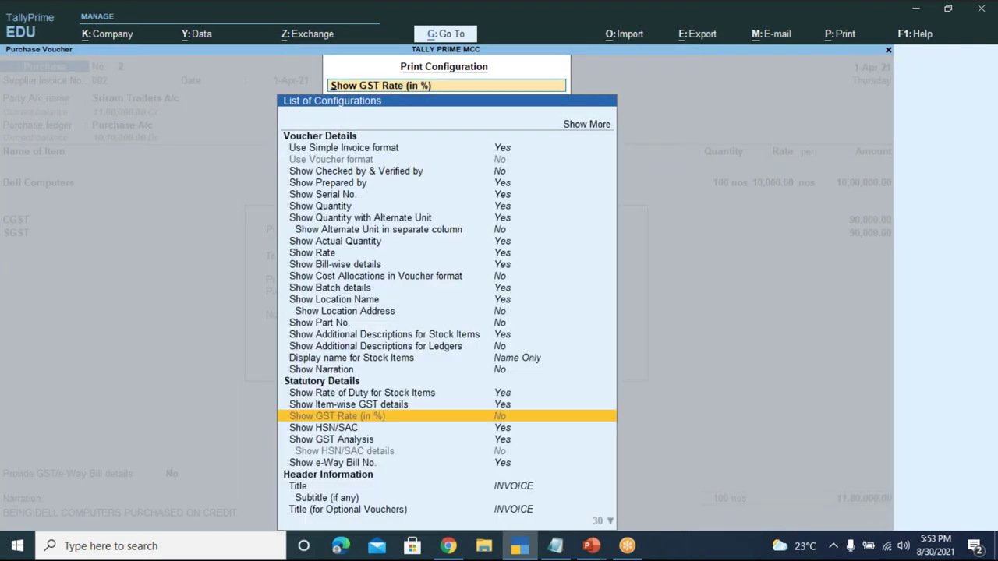
key(Down)
key(Down)
key(Down)
key(Down)
key(Down)
key(Down)
key(Down)
key(Down)
key(Down)
key(Down)
key(Down)
key(Down)
key(Down)
key(Down)
key(Down)
key(Down)
key(Down)
key(Down)
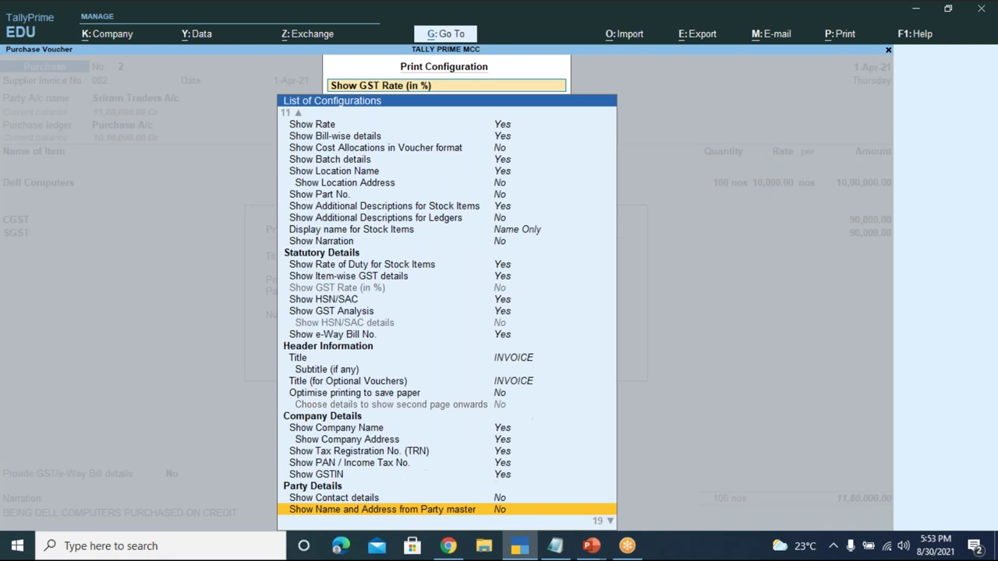
key(Down)
key(Down)
key(Down)
key(Down)
key(Down)
key(Down)
key(Down)
key(Down)
key(Down)
key(Down)
key(Down)
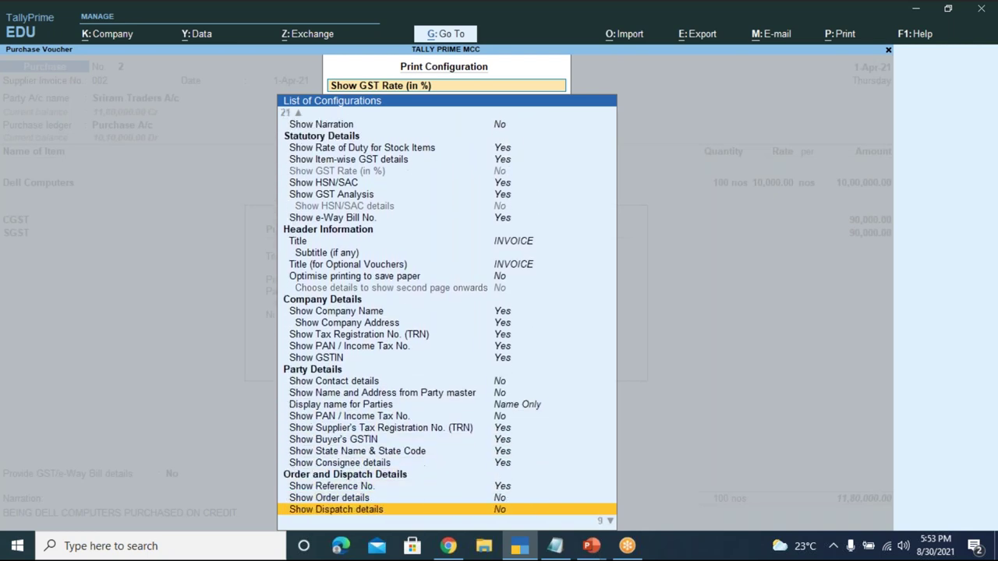
key(Down)
key(Down)
key(Down)
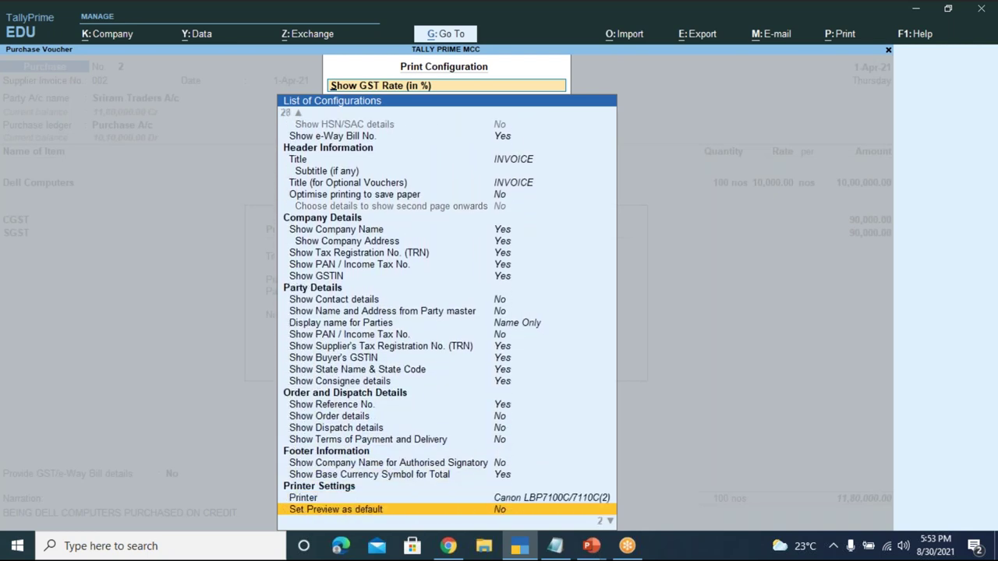
key(Return)
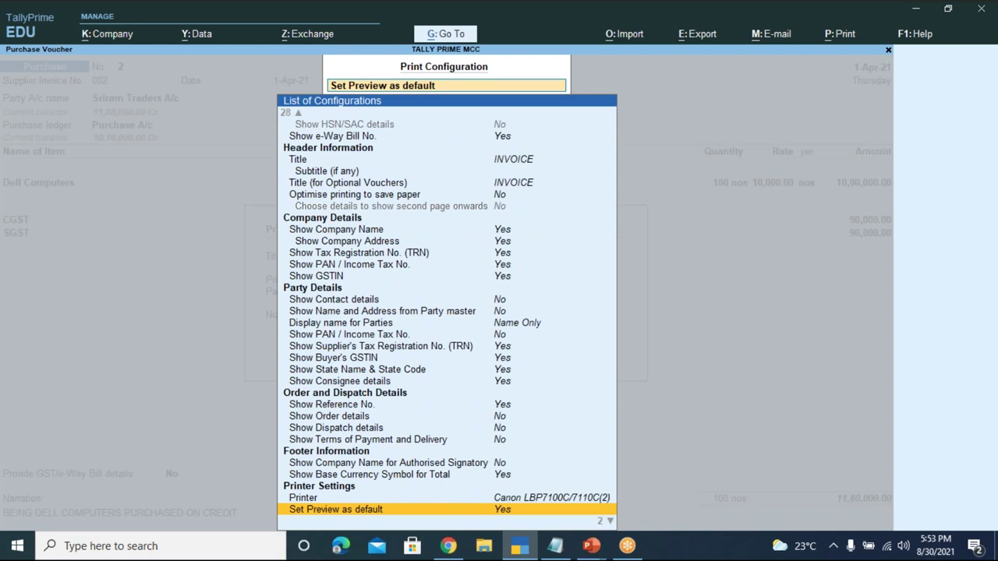
key(Down)
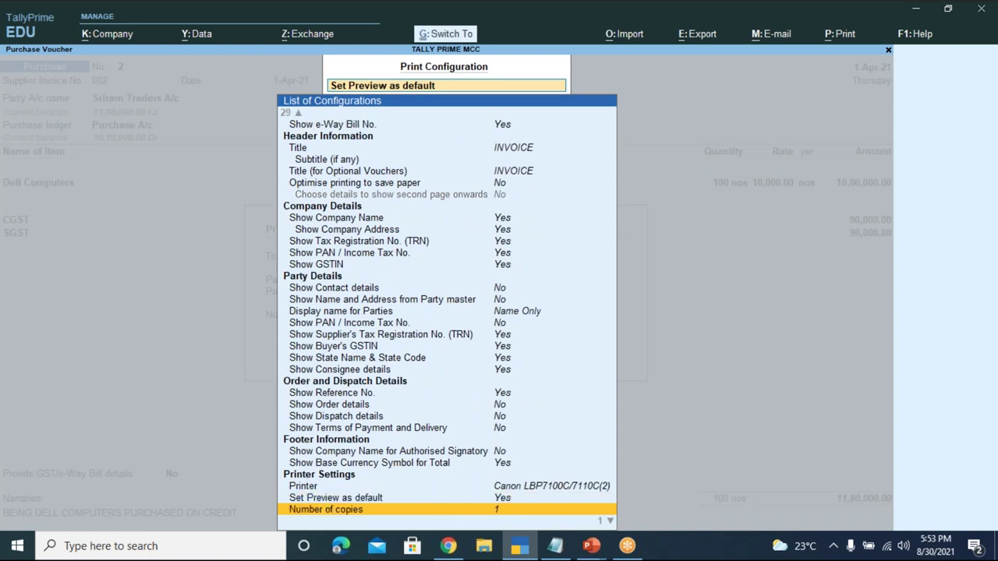
key(Escape)
Step: Try to preview the purchase voucher as an INVOICE on the Canon LBP7100C/7110C(2) printer
key(Right)
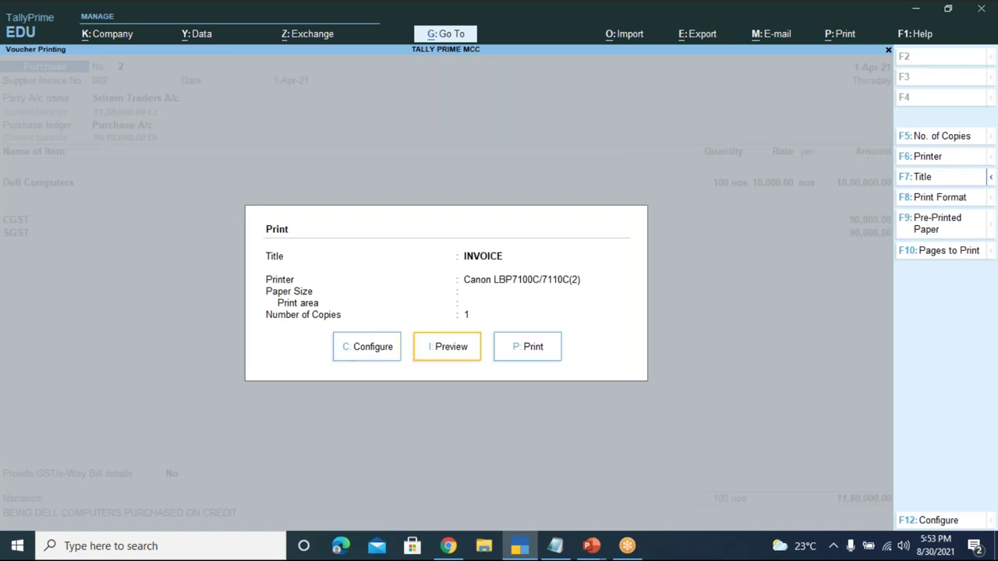
key(Return)
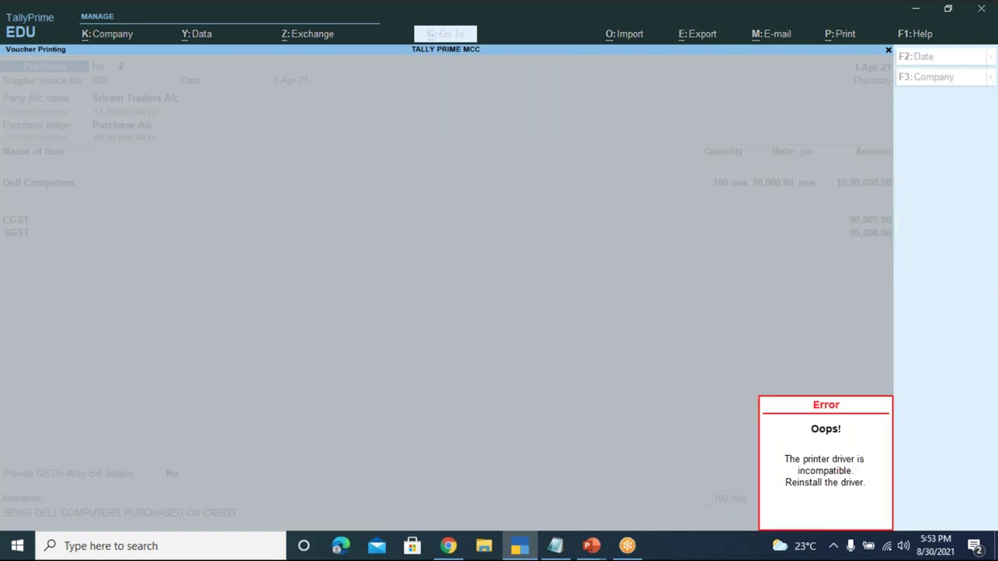
key(Escape)
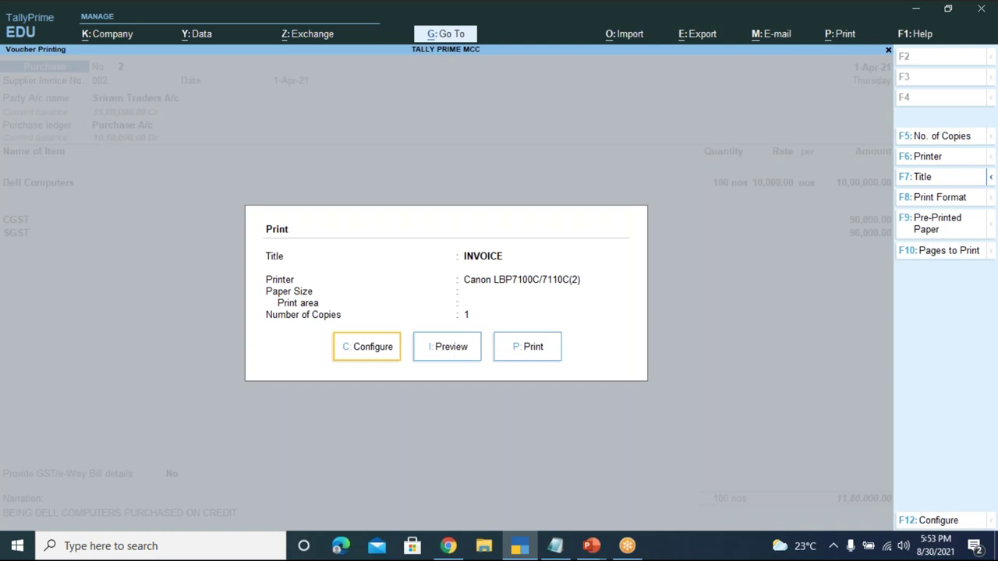
Step: Leave the voucher's print settings and the purchase voucher without changes, returning to the Day Book
key(c)
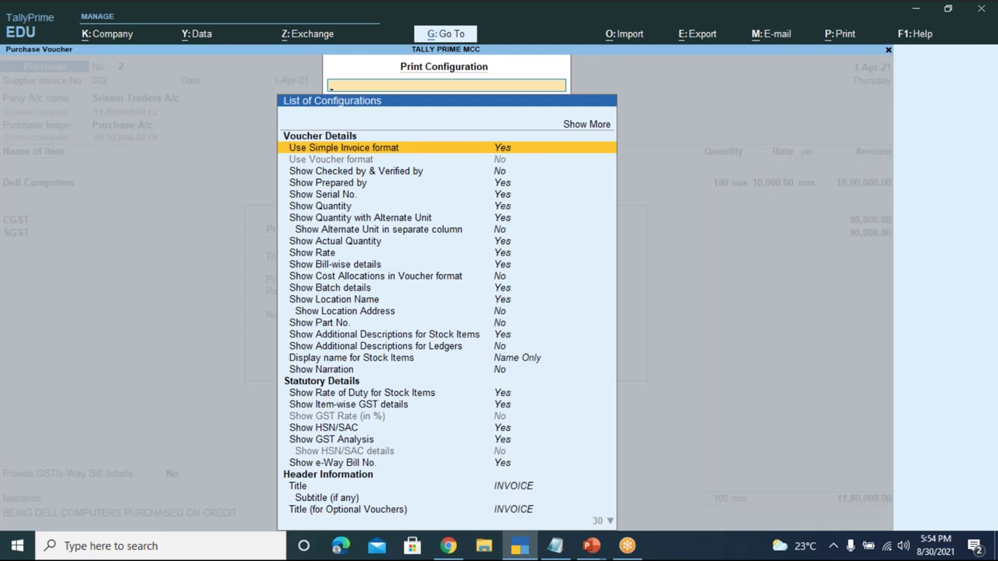
key(Escape)
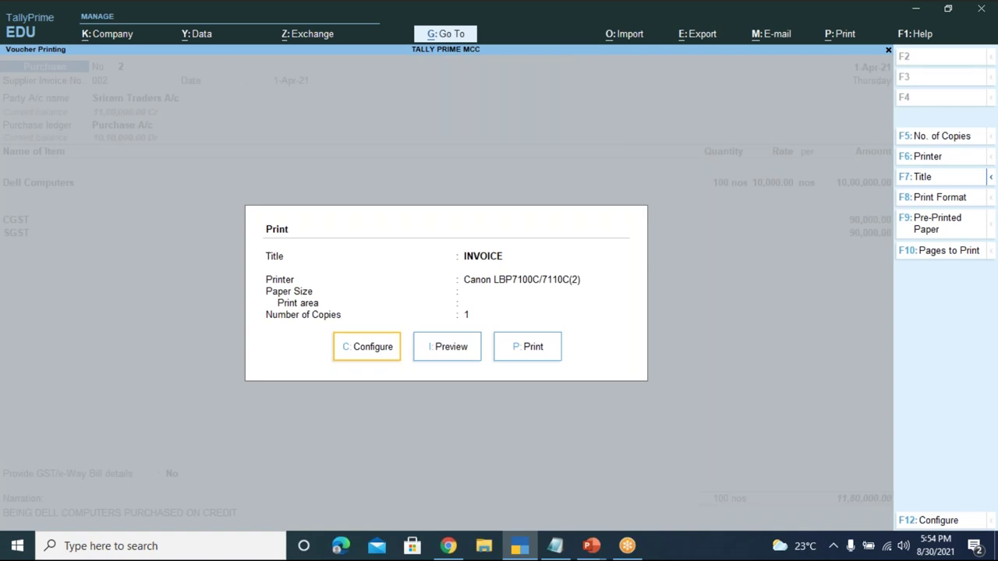
key(Escape)
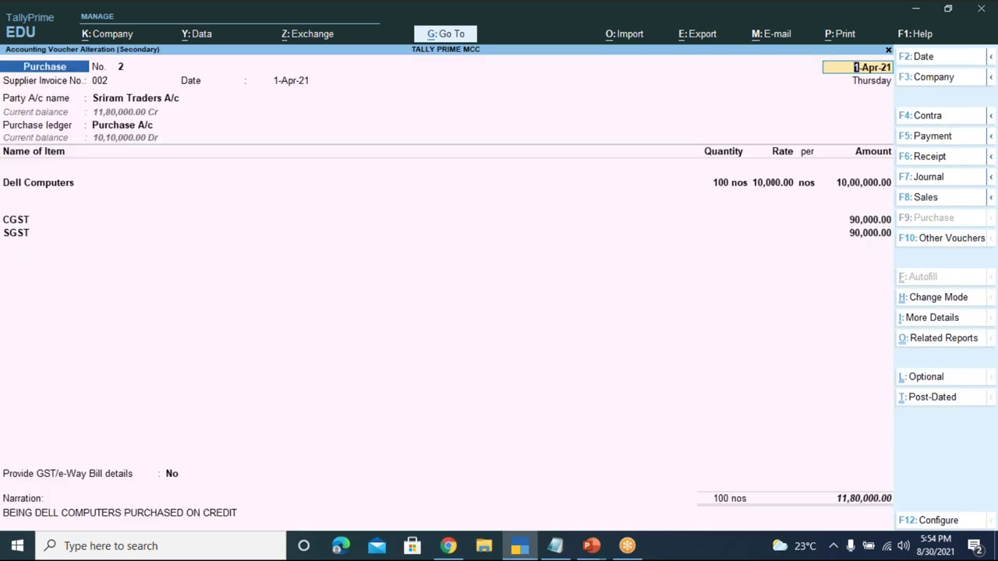
key(BackSpace)
key(Escape)
key(Return)
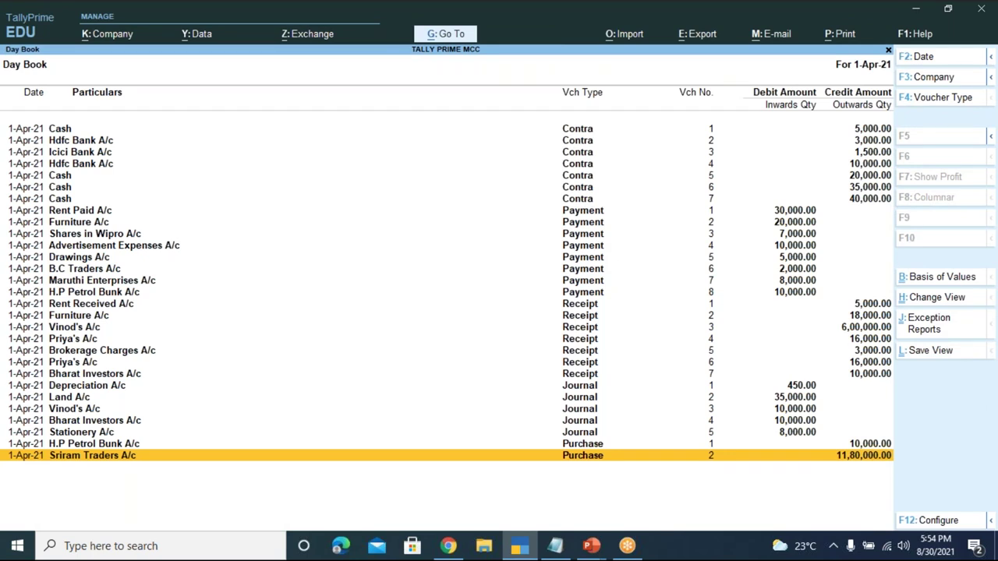
key(Return)
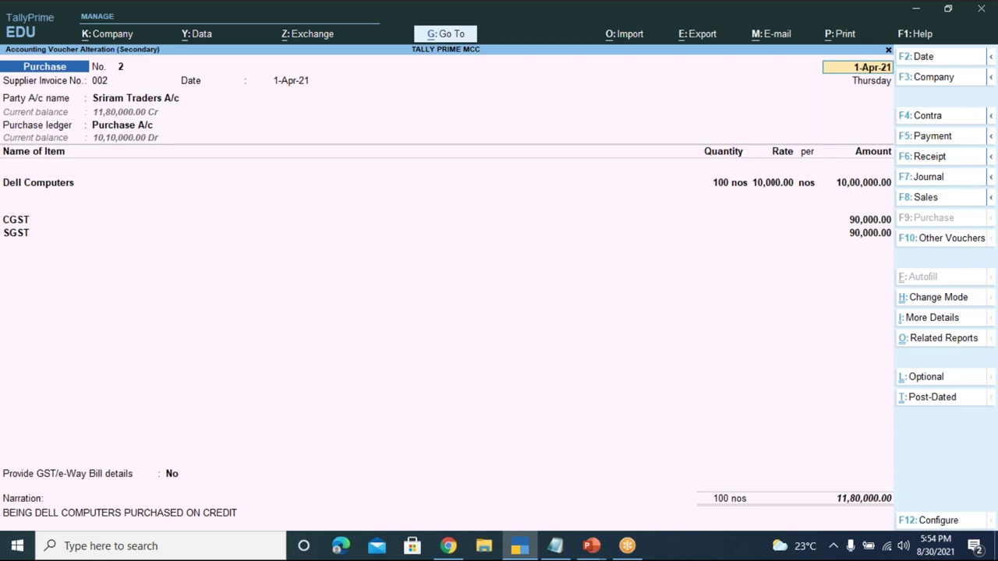
key(F5)
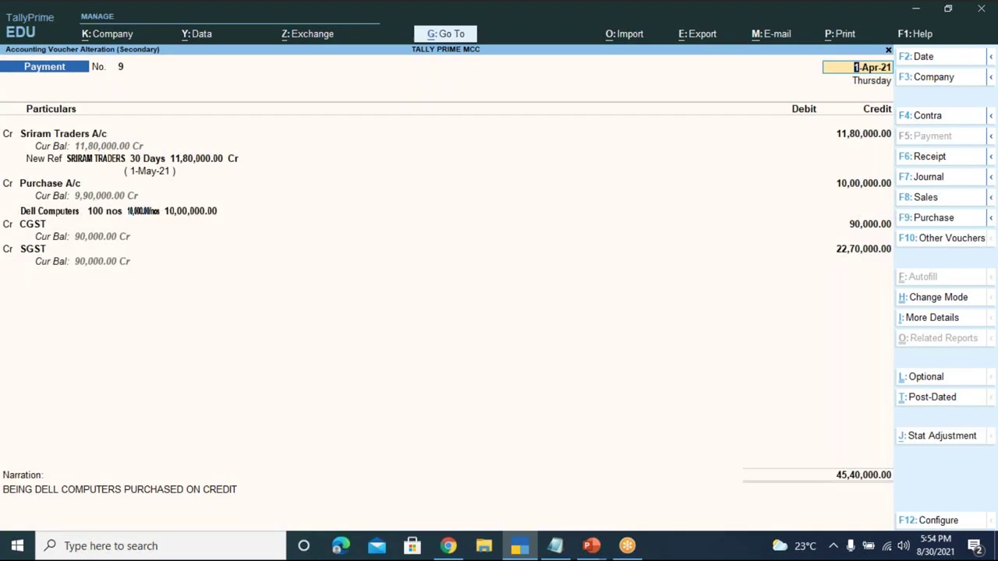
key(BackSpace)
key(Escape)
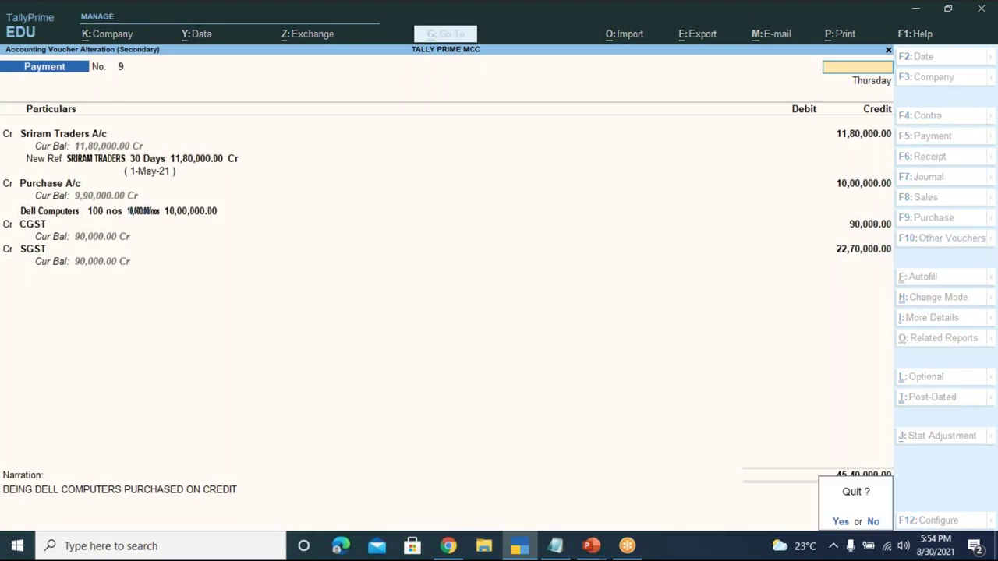
key(y)
Step: Leave the Day Book and start a new Payment voucher from the voucher creation screen
key(Escape)
key(Escape)
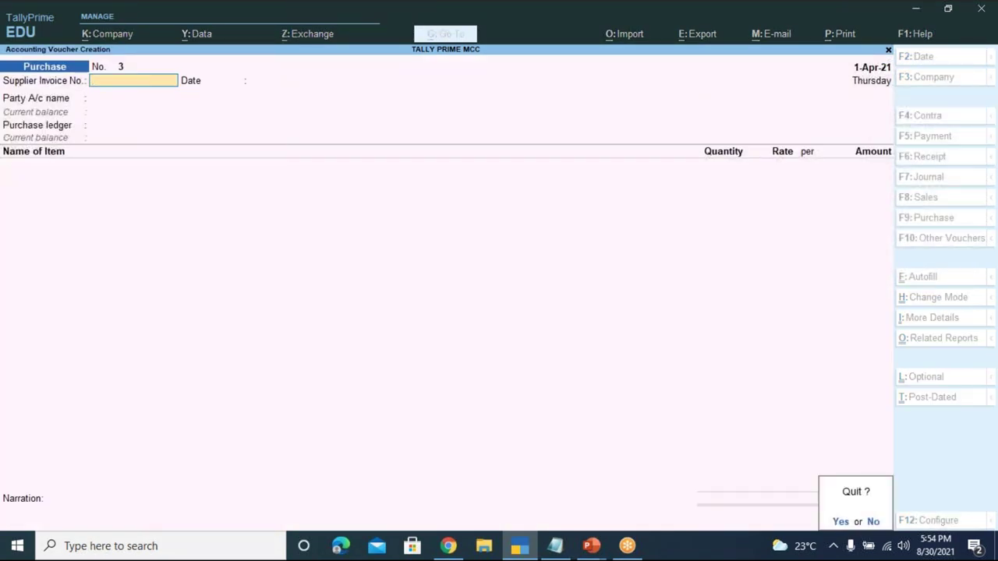
key(n)
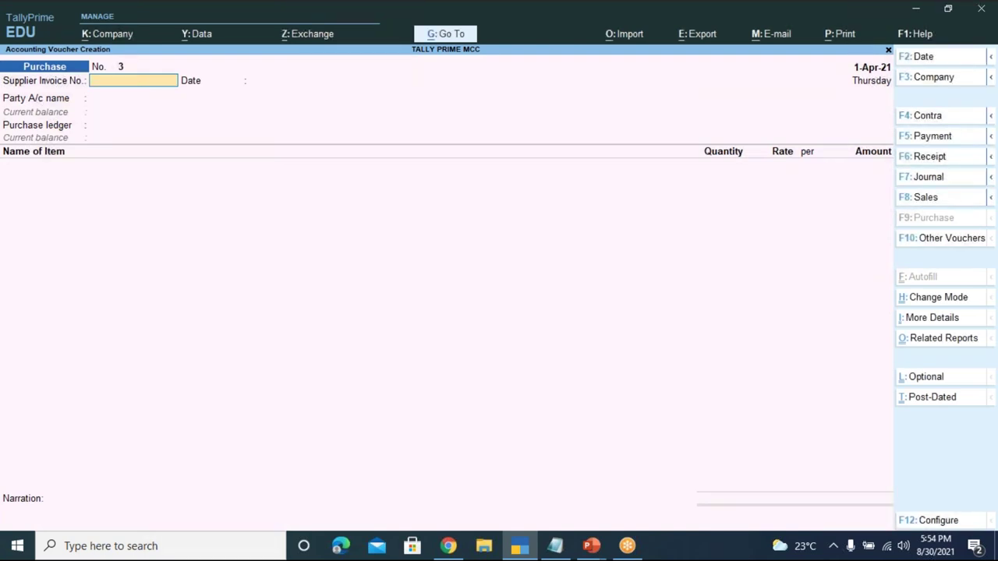
key(F5)
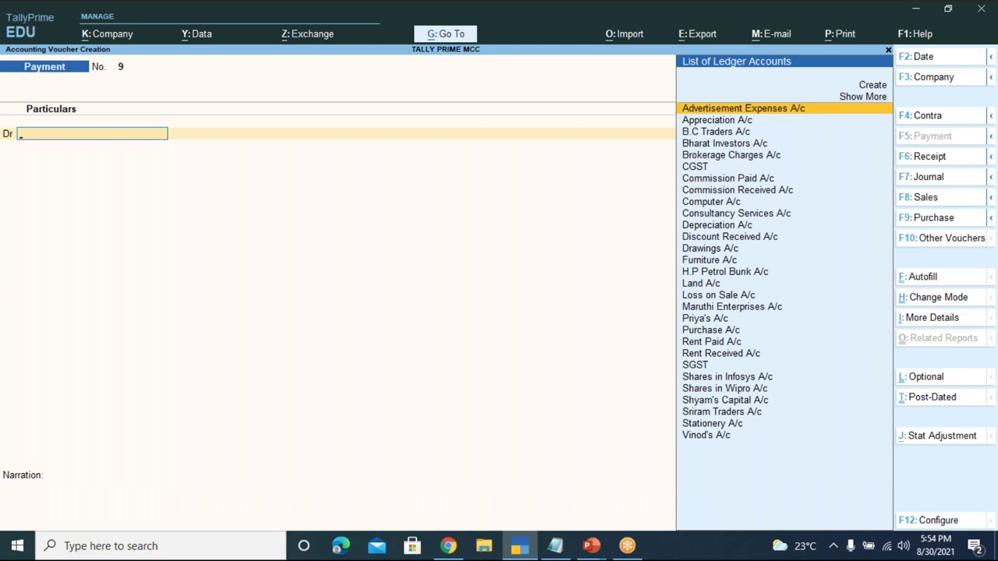
Step: Debit Sriram Traders A/c with 80,000 in the new Payment voucher
key(Down)
key(Down)
key(Down)
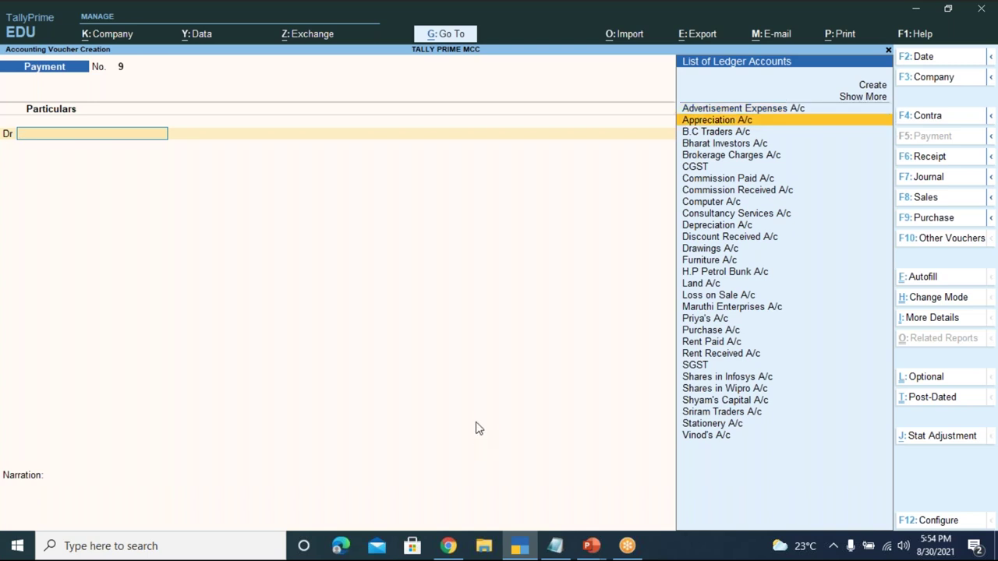
key(Down)
key(Down)
key(Down)
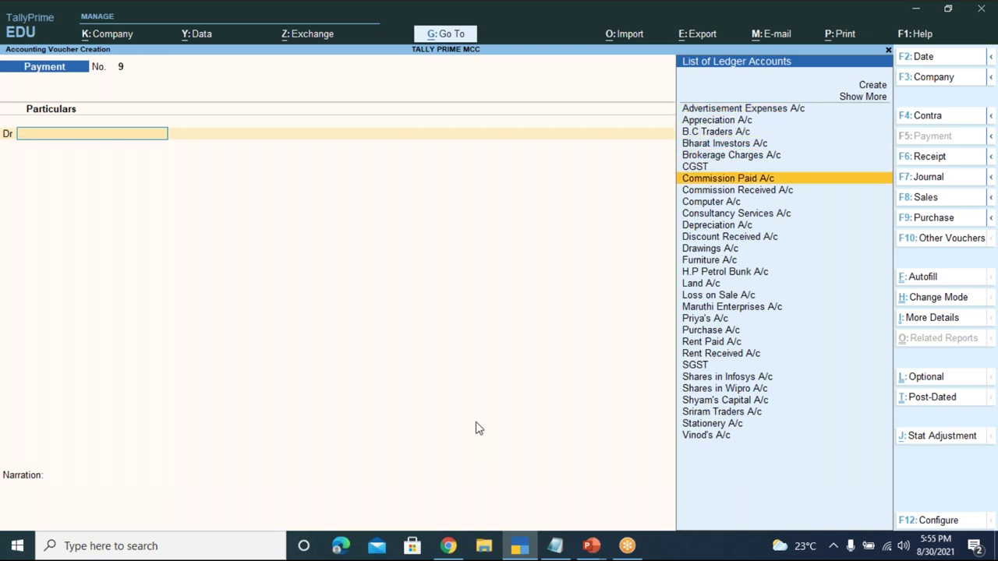
key(Down)
key(Down)
key(Down)
key(Down)
key(Down)
key(Down)
key(Down)
key(Down)
key(Down)
key(Down)
key(Down)
key(Down)
key(Down)
key(Down)
key(Down)
key(Down)
key(Down)
key(Down)
key(Down)
key(Down)
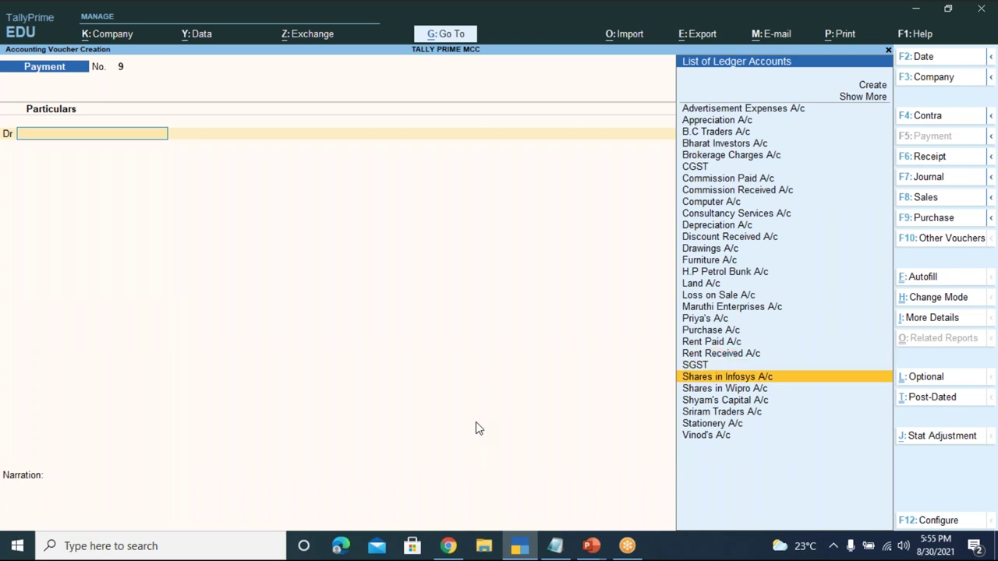
key(Return)
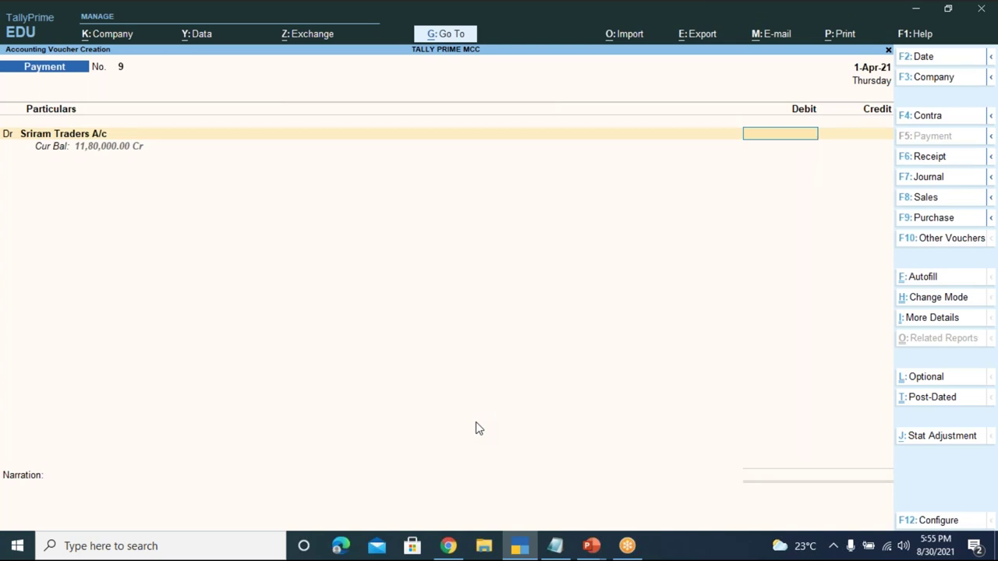
text(80000)
key(Return)
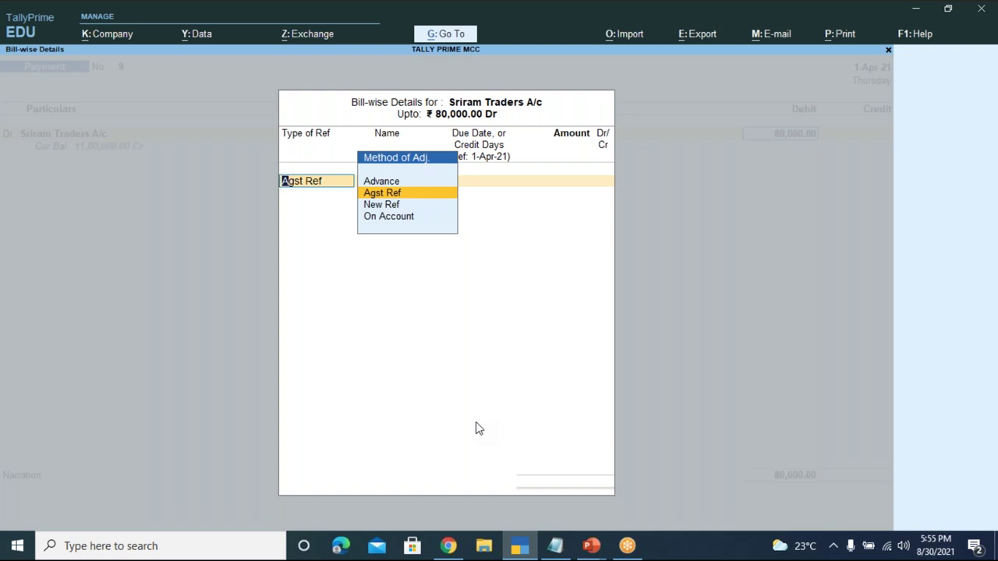
Step: Allocate the 80,000 debit as Agst Ref to the pending SRIRAM TRADERS bill in the bill-wise details
key(Return)
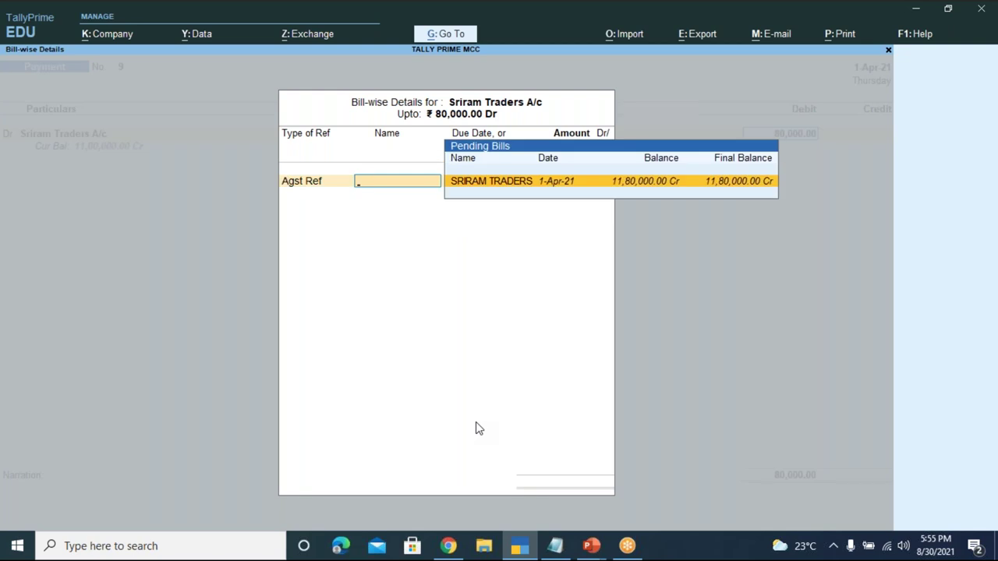
key(Return)
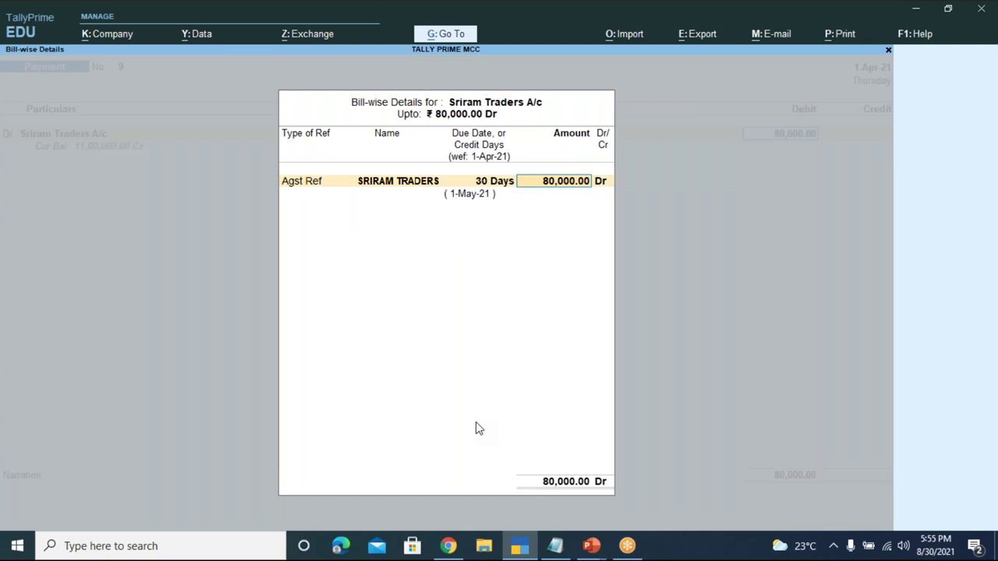
key(Return)
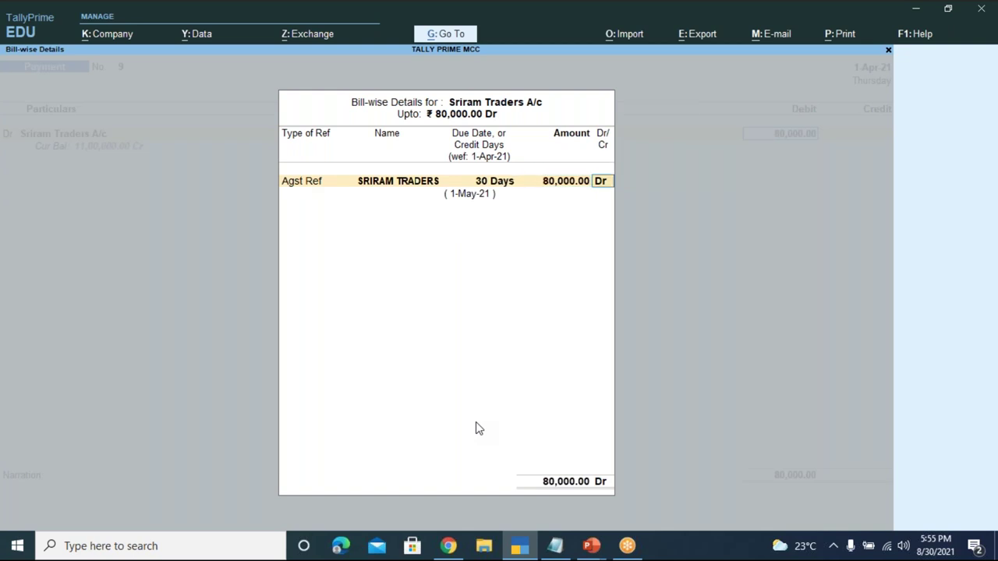
key(Return)
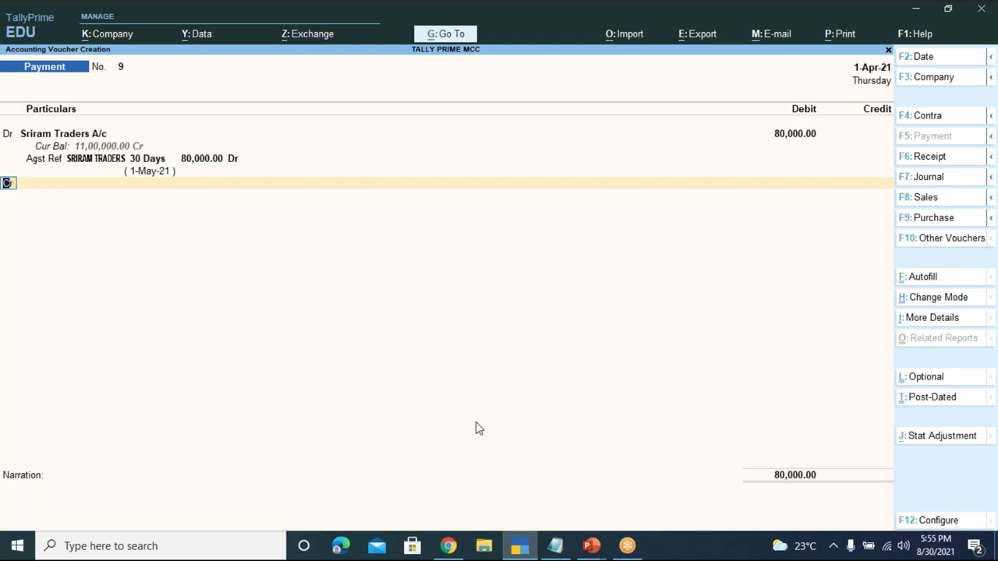
Step: Credit Canara Bank A/c with 80,000 in the Payment voucher
key(Return)
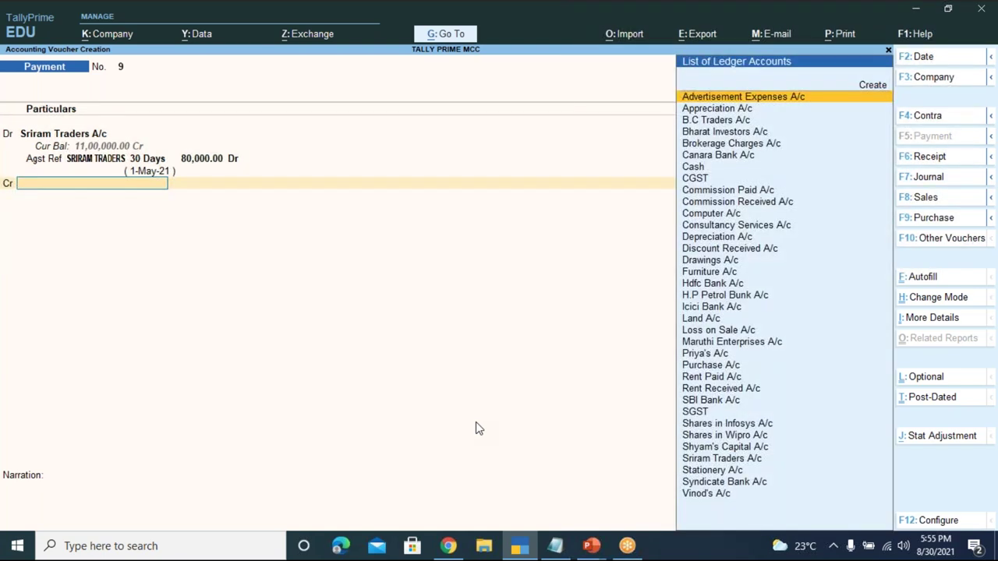
key(Down)
key(Down)
key(Down)
key(Down)
key(Down)
key(Return)
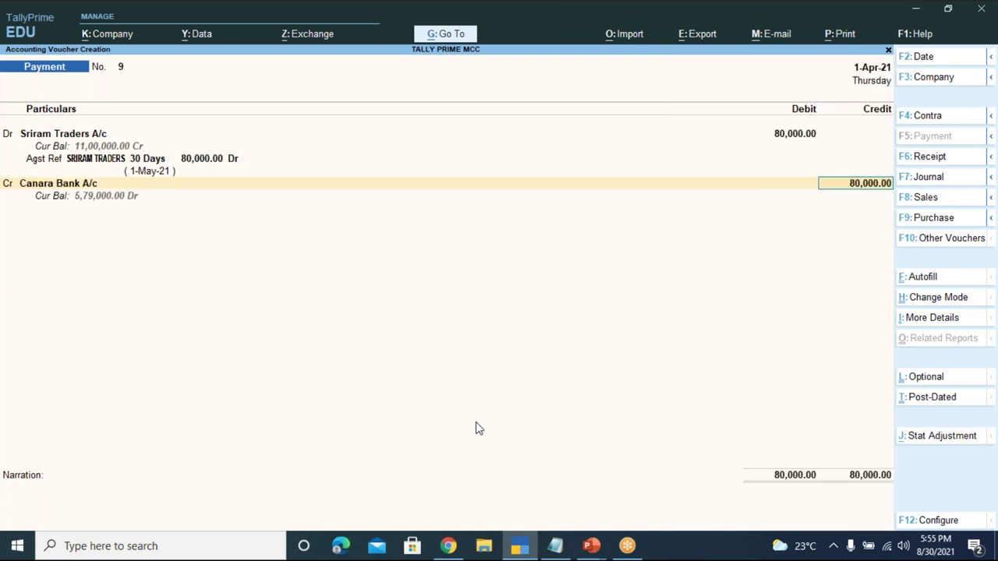
key(Return)
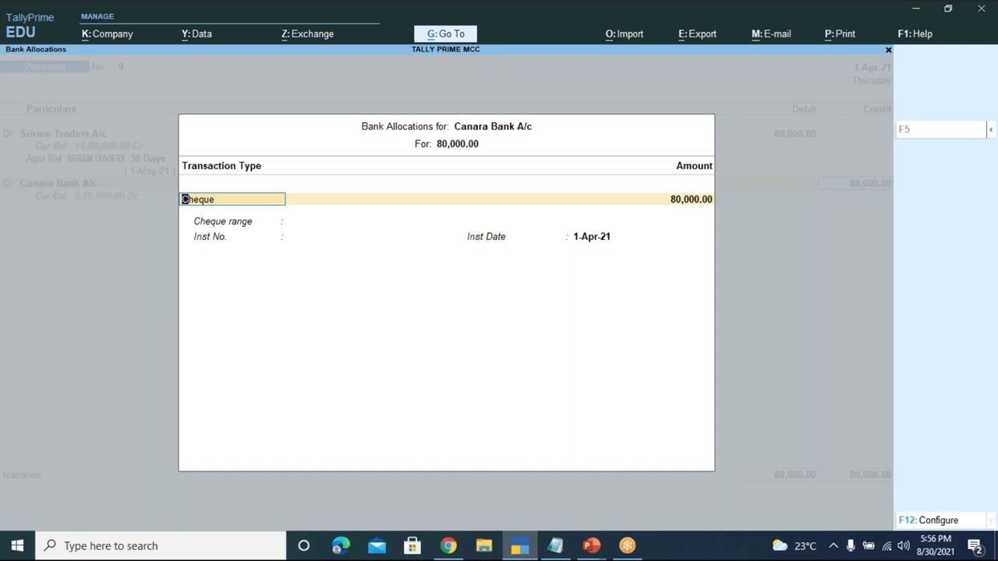
Step: Set the bank allocation to Cheque with cheque range Not Applicable, enter the instrument number and keep the date 1-Apr-21
key(Return)
key(Return)
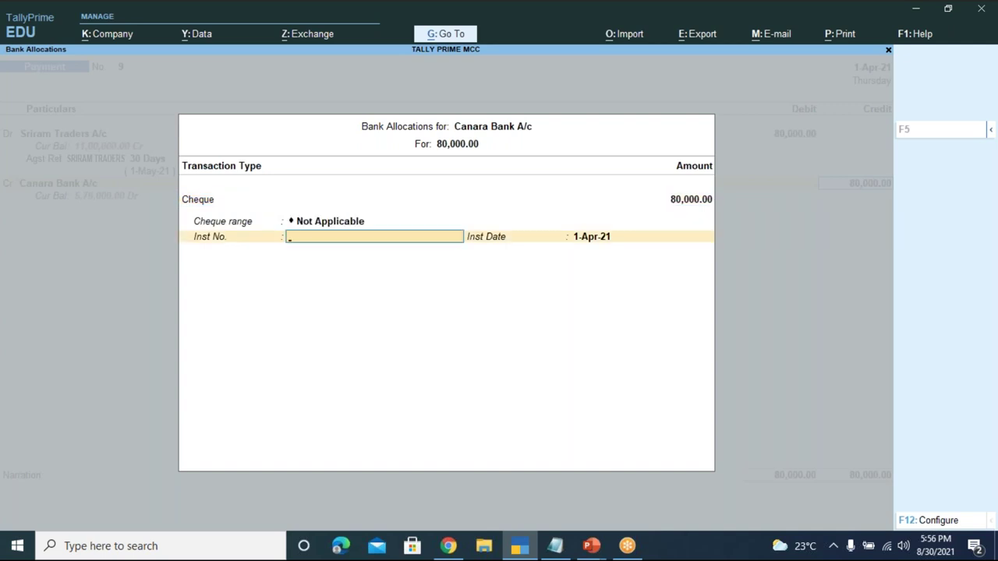
text(789065)
key(Return)
key(Return)
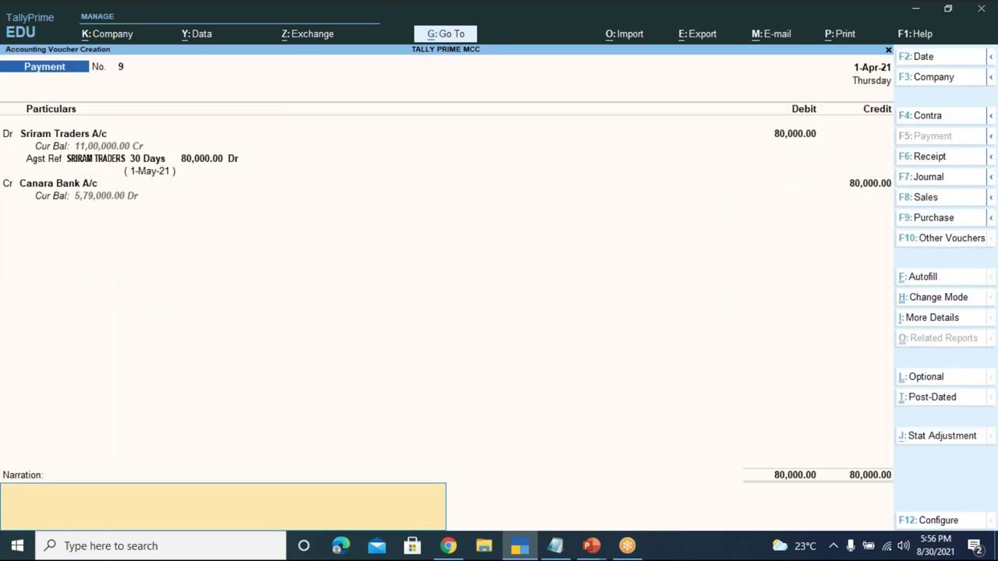
Step: Enter the narration "BEING INITIAL PAYMENT MADE TO SRIRAM TRADERS TOWARDS THE PURCHASE OF DELL COMPUTERS" and save the voucher
text(BEING INITIAL PAYMENT MADE)
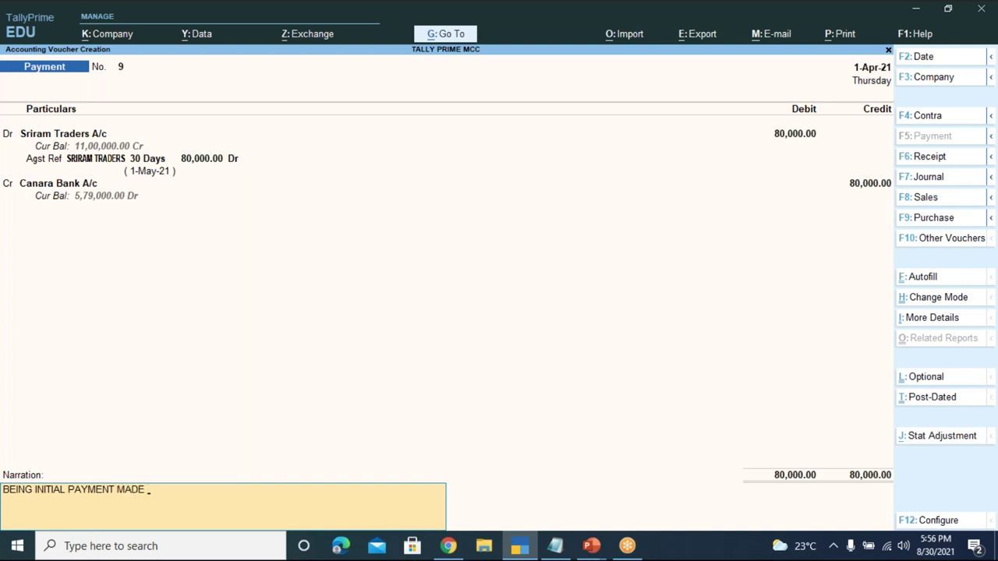
text( TO SRIRAM TRADERS)
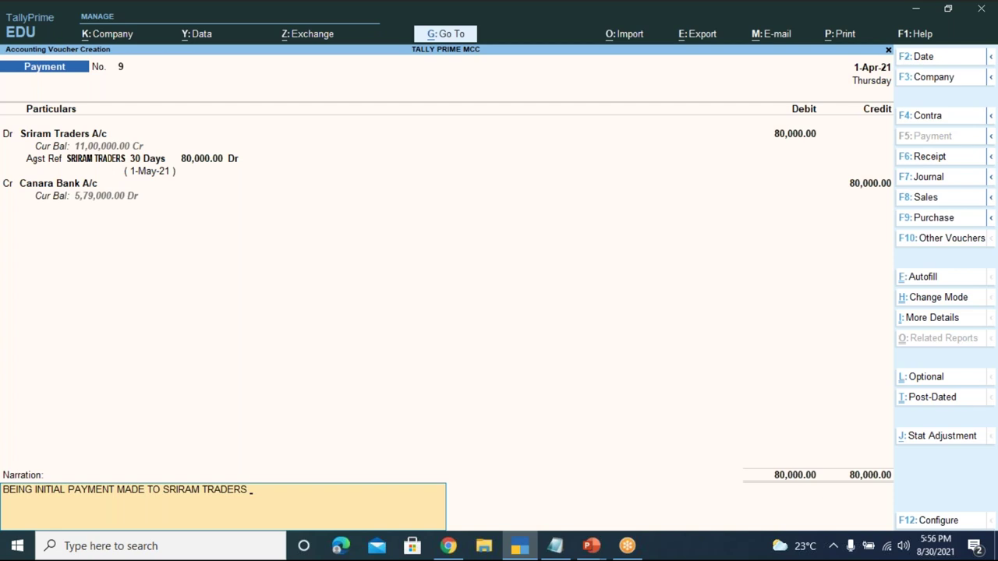
text( TOWARDS THE PURCHAS)
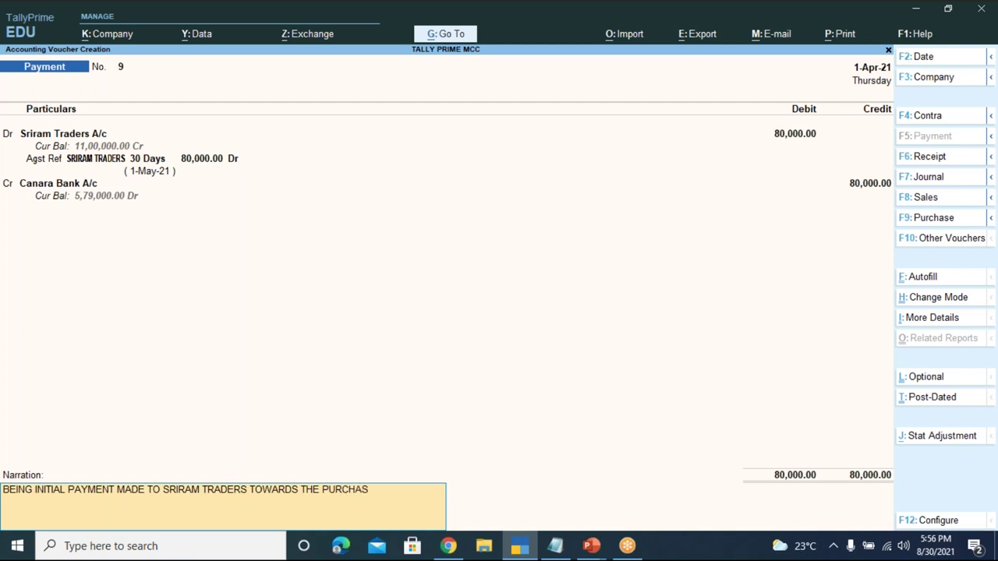
text(E OF  DELL COMPUTERS)
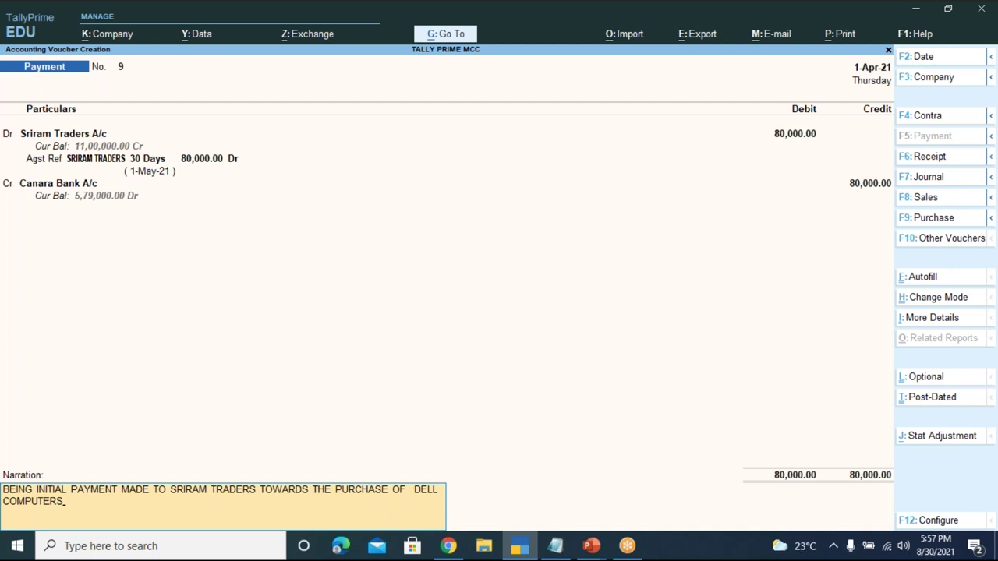
key(Return)
key(Return)
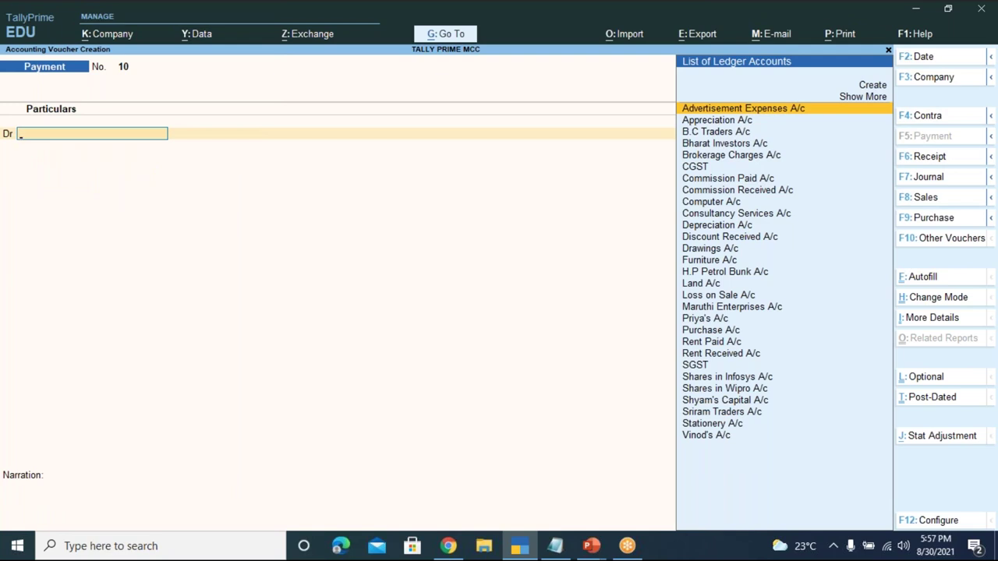
Step: Examine the Bills Payable report in detailed form and return to the blank Payment voucher
key(alt)
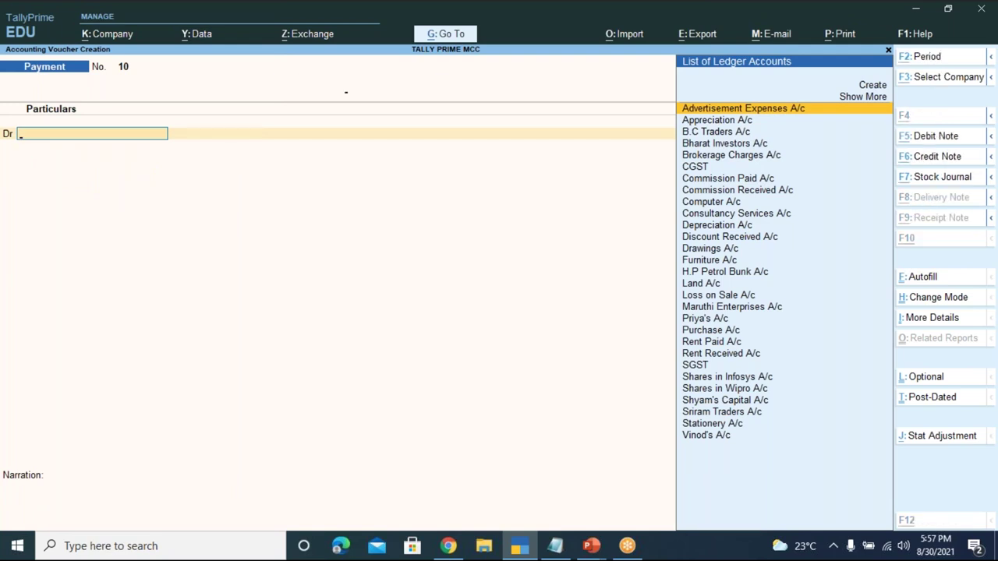
key(alt+g)
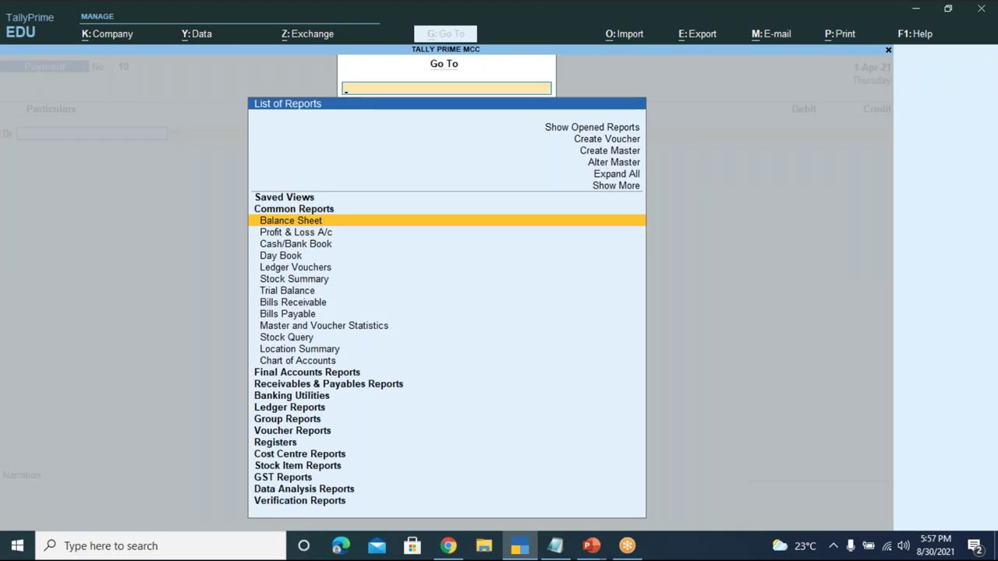
key(Down)
key(Down)
key(Down)
key(Down)
key(Down)
key(Down)
key(Down)
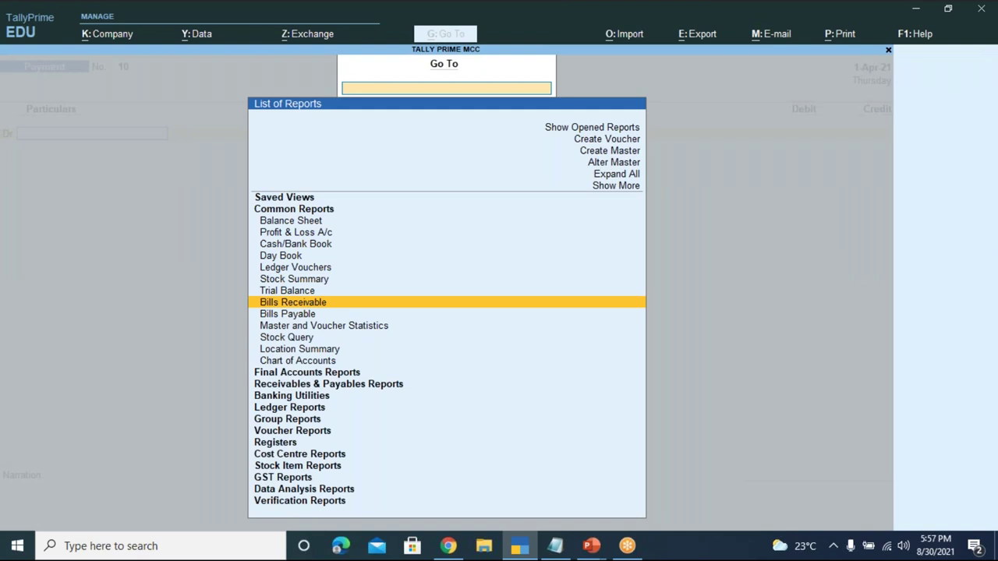
key(Down)
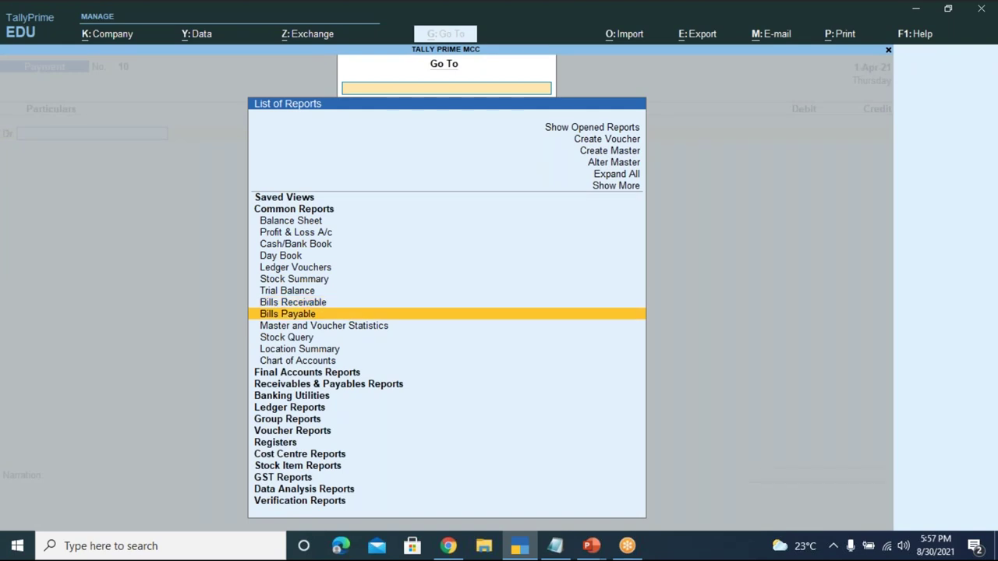
key(Return)
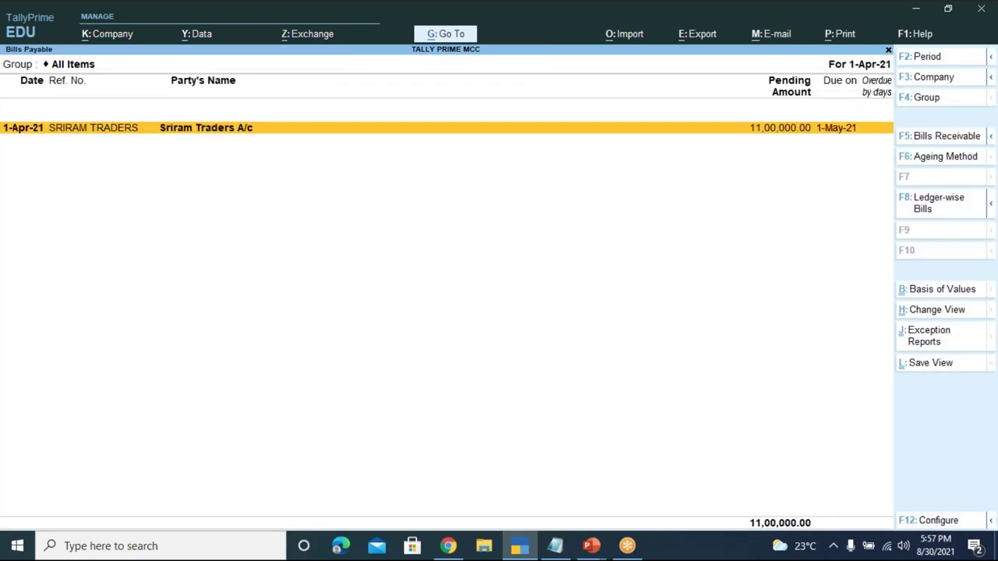
key(alt+F1)
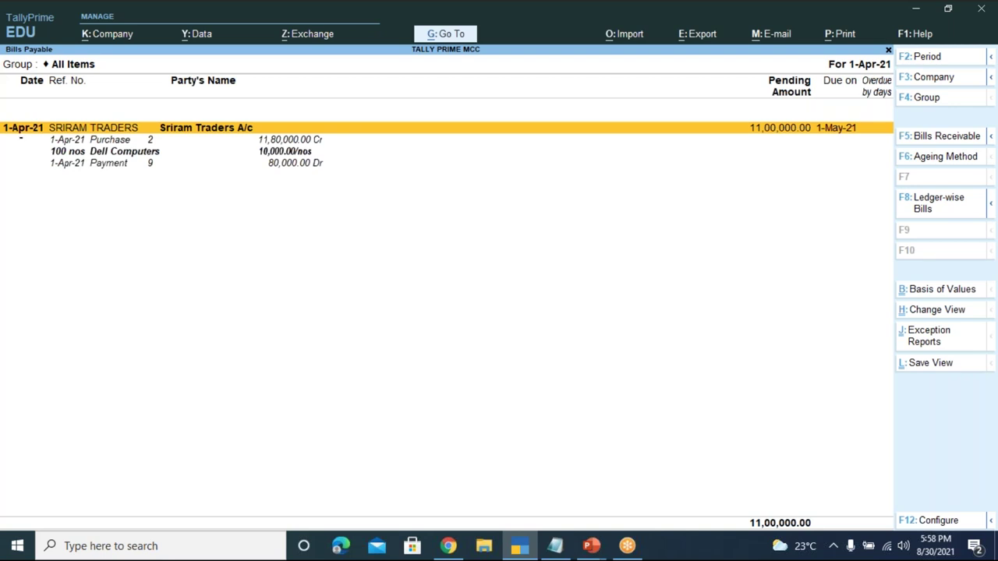
key(alt+a)
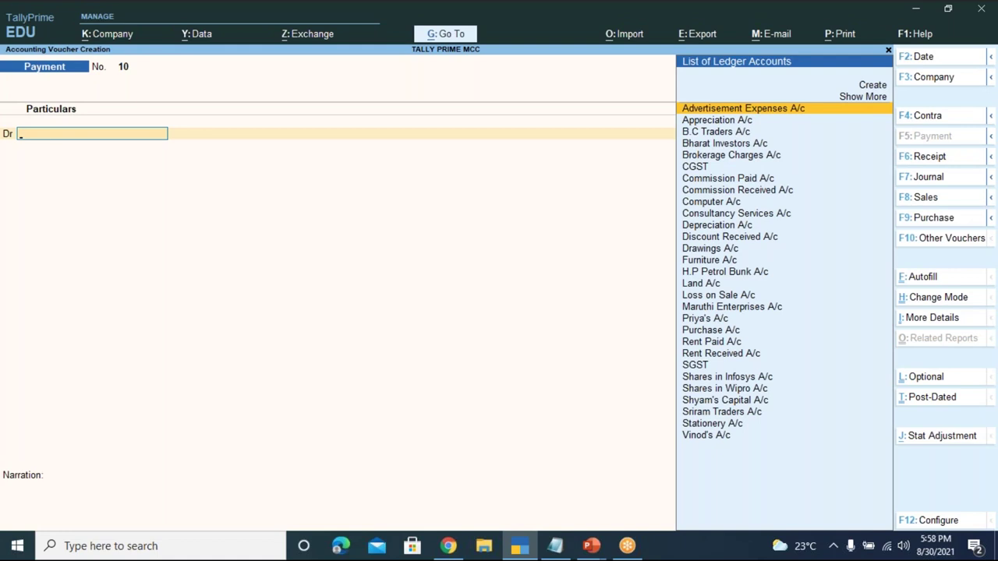
Step: Switch to the PowerPoint slide show to read the practical exercises on purchase vouchers
click(603, 552)
click(554, 501)
click(836, 526)
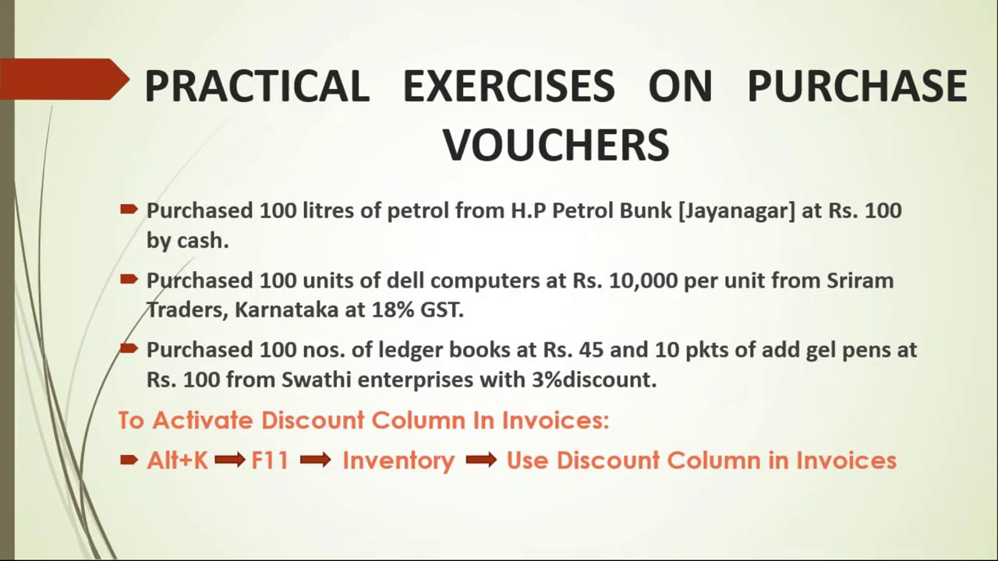